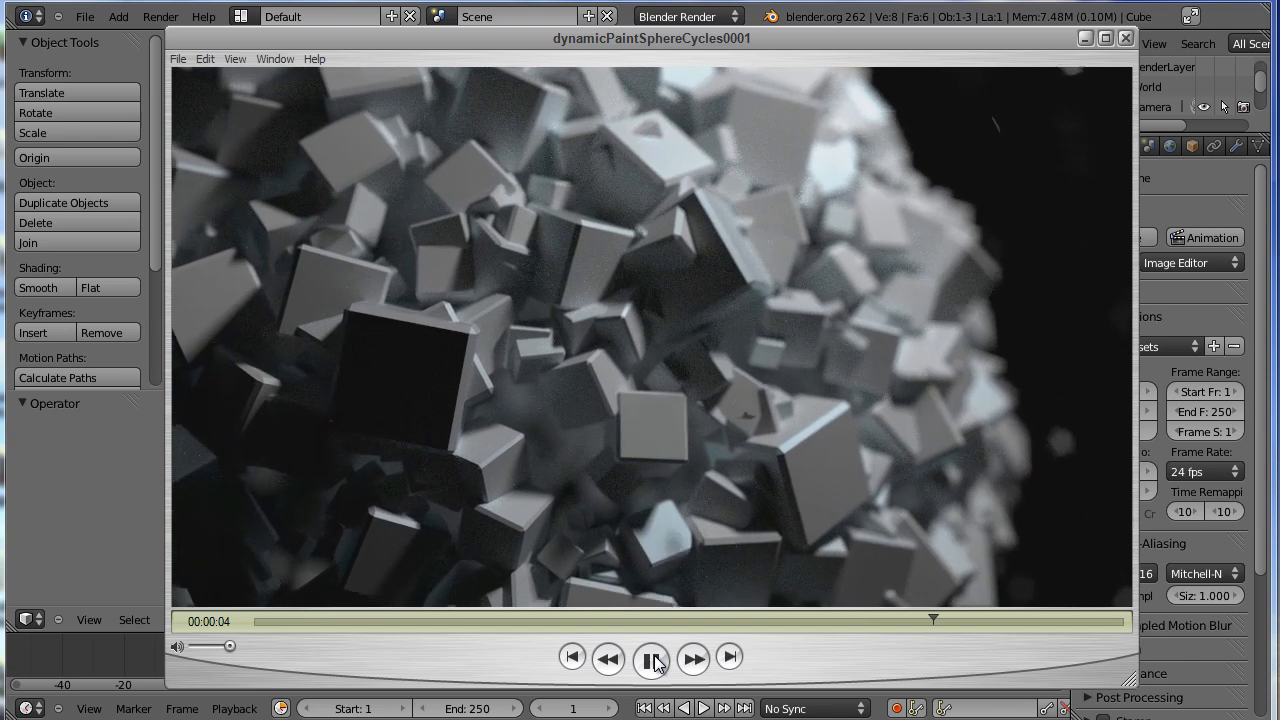
Play back the rendered dynamicPaintSphereCycles0001 preview video and close the player.
click(652, 660)
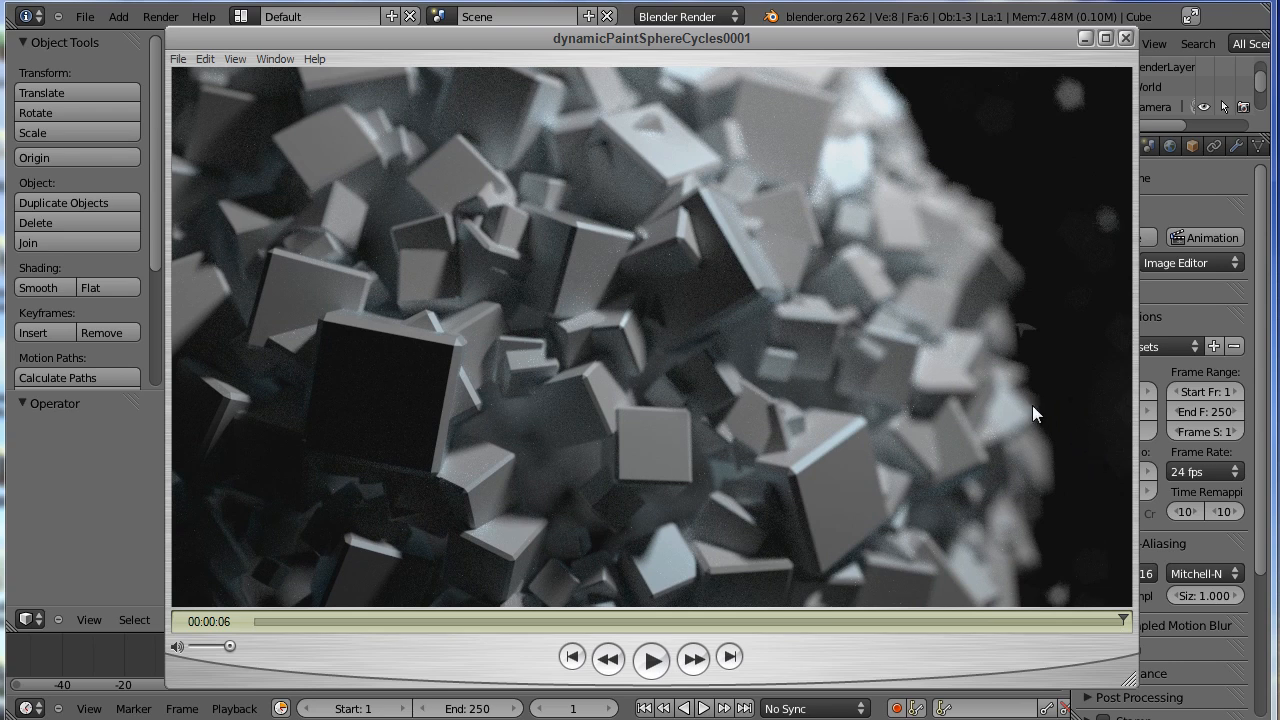
click(652, 661)
click(652, 661)
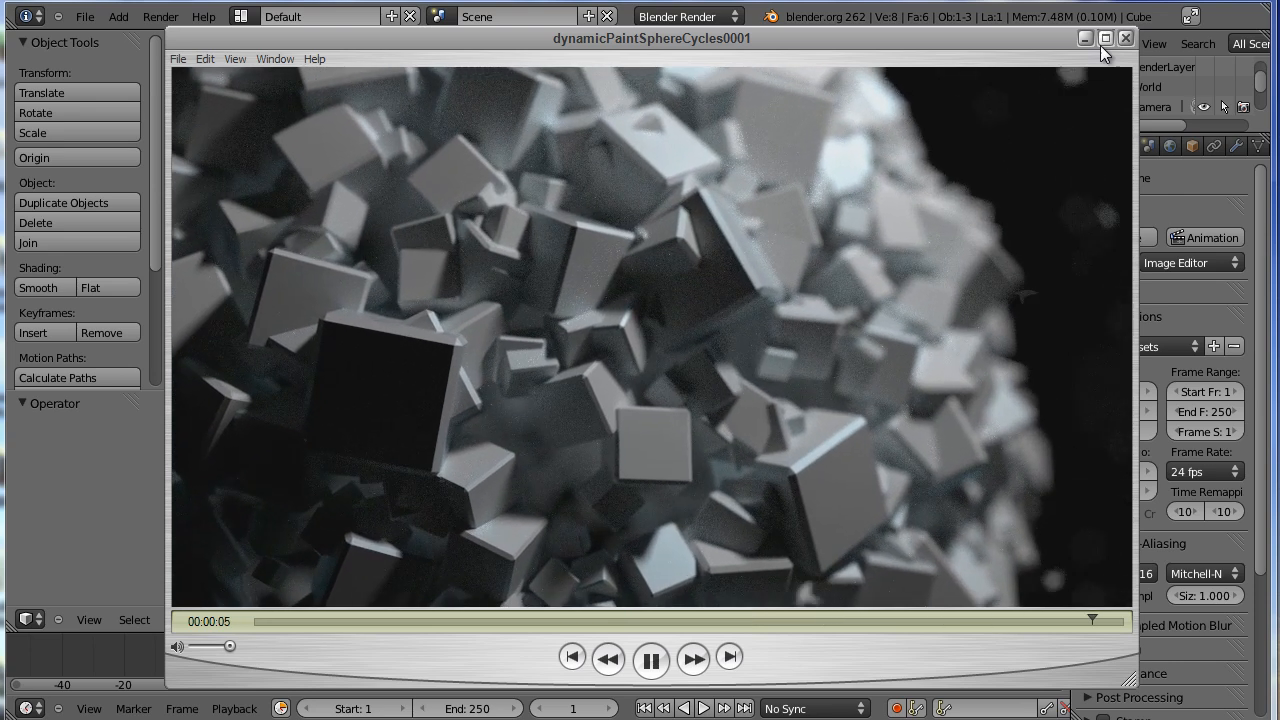
click(1125, 38)
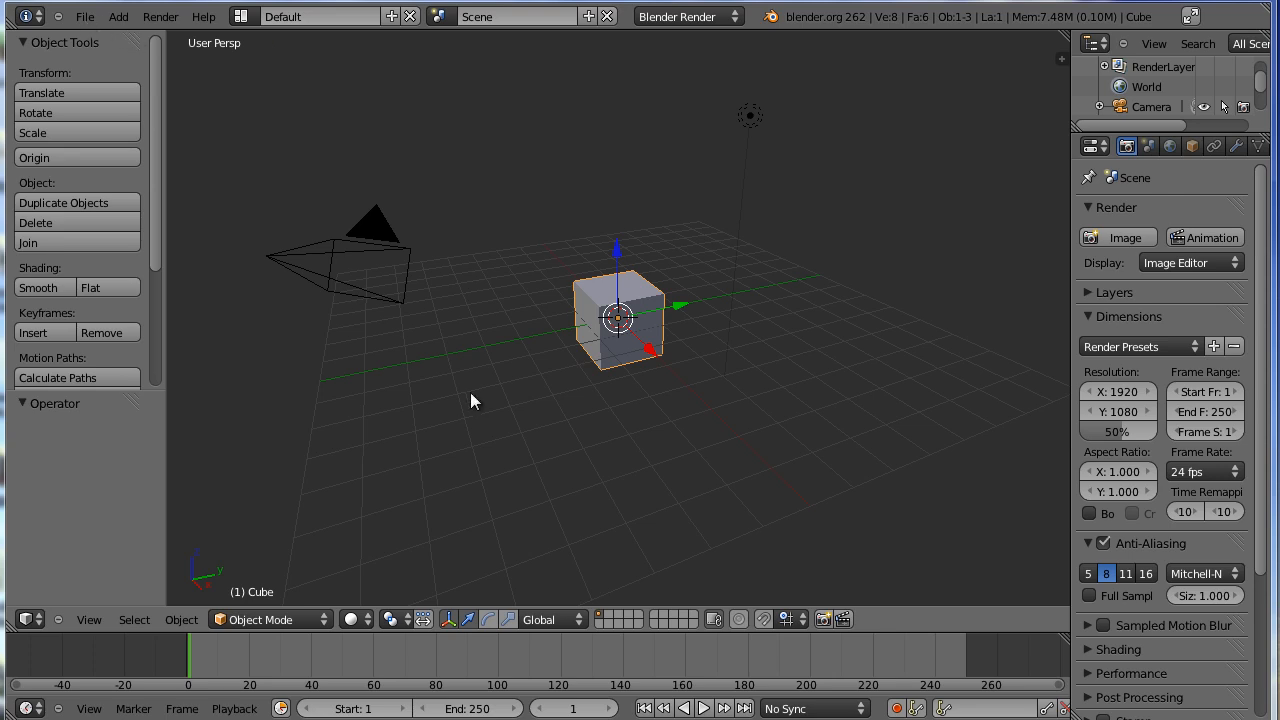
Set the input key configuration in the user preferences to Blender (default).
key(a)
right_click(610, 316)
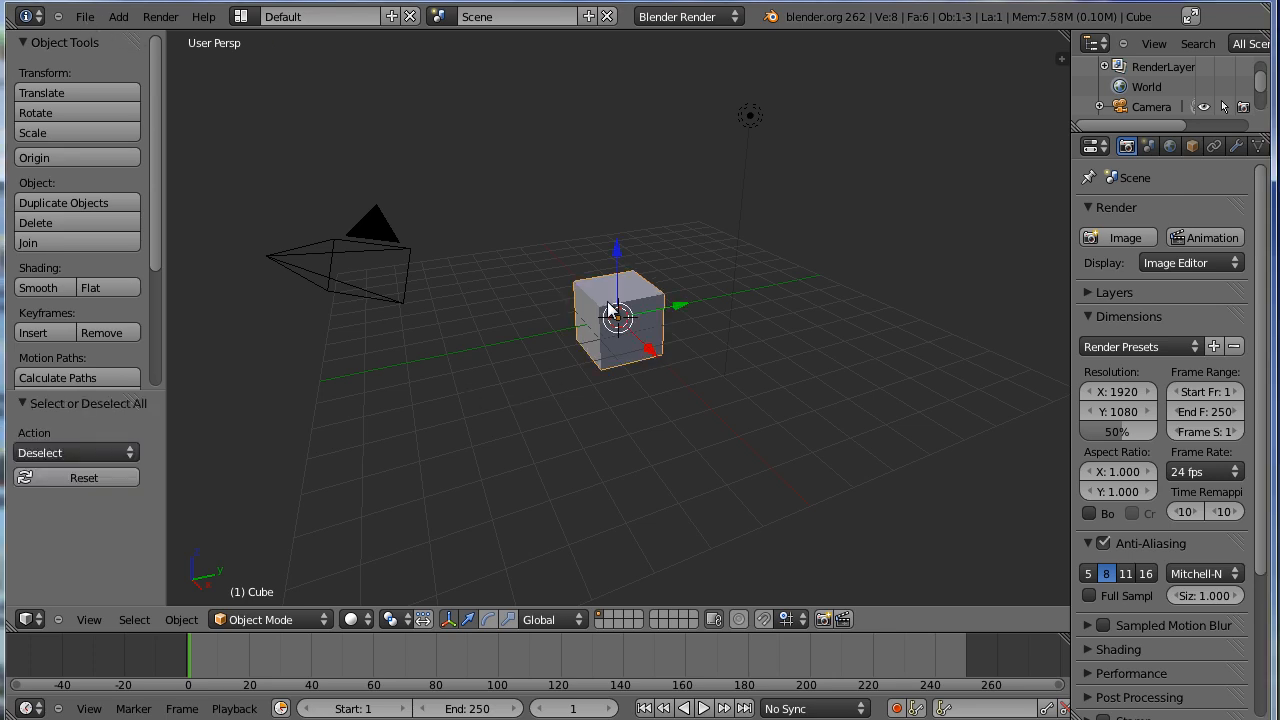
click(85, 16)
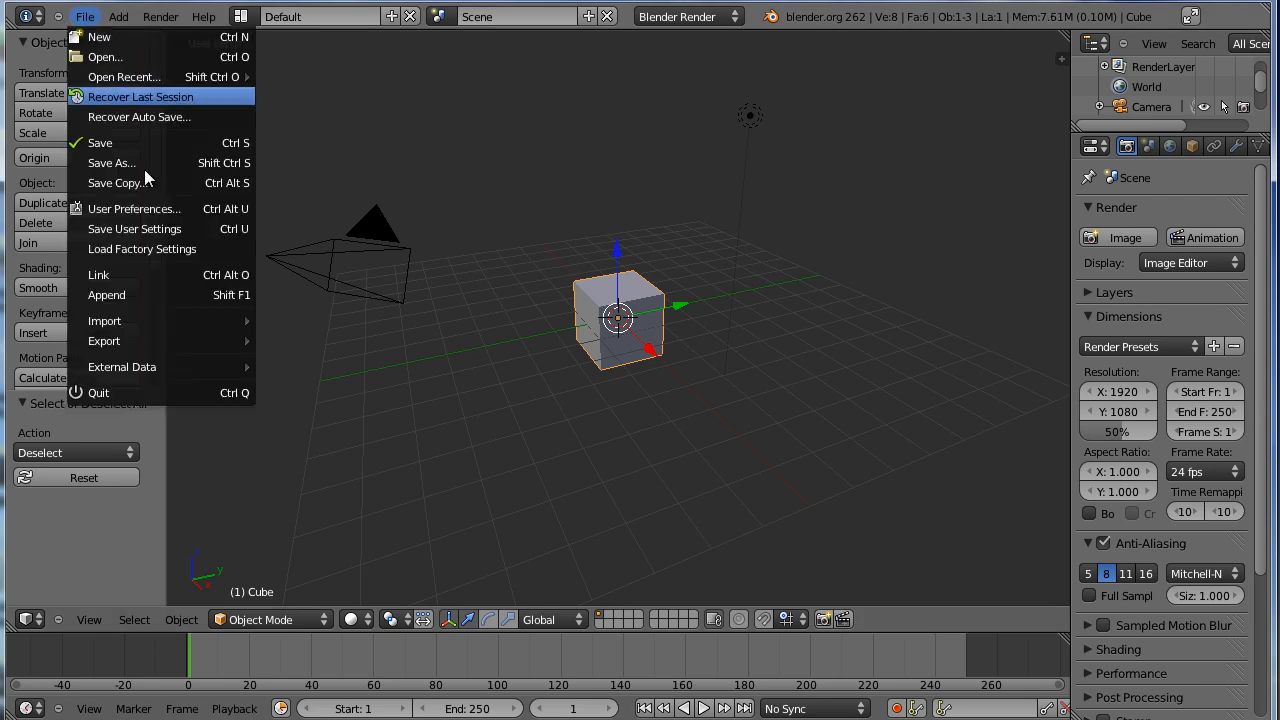
click(181, 210)
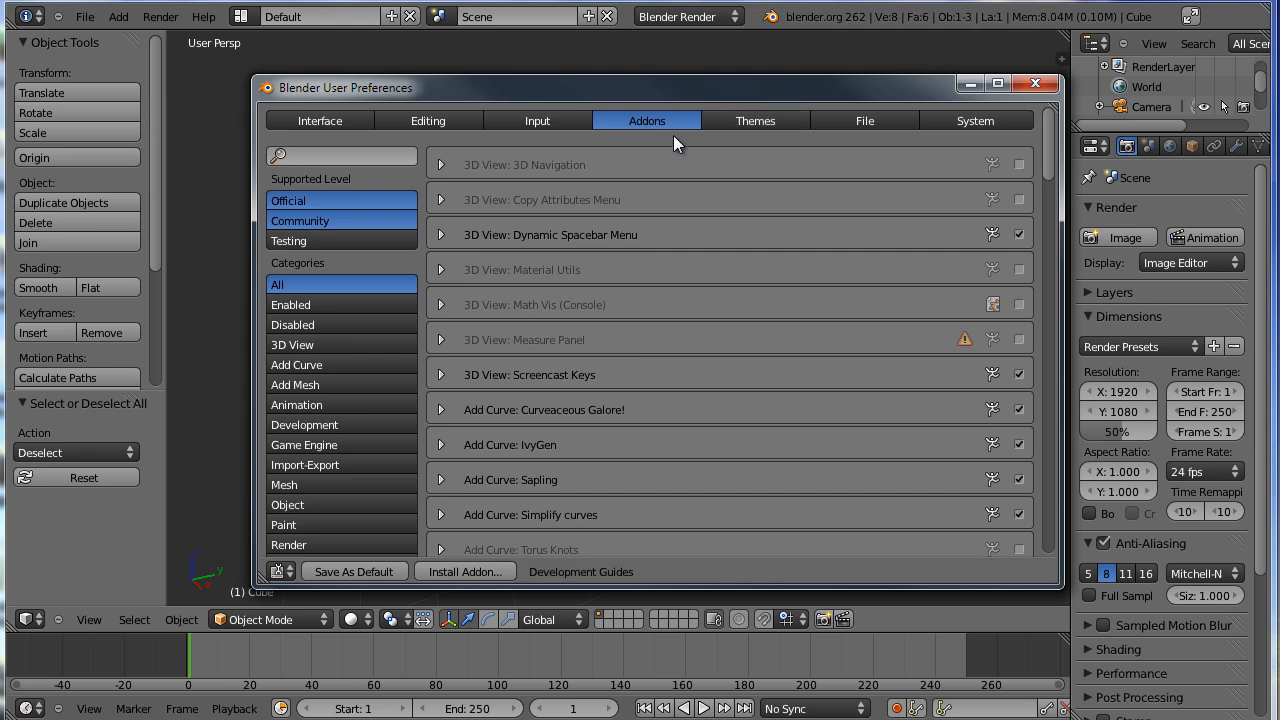
click(540, 120)
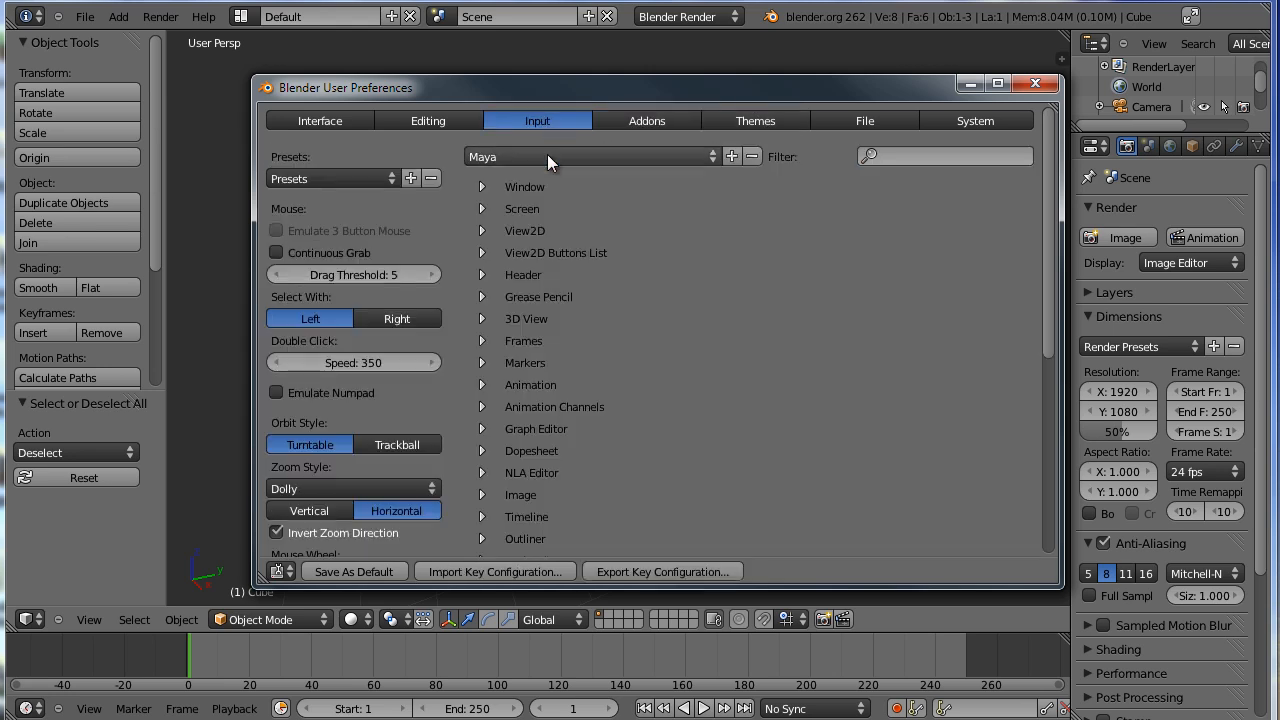
click(547, 154)
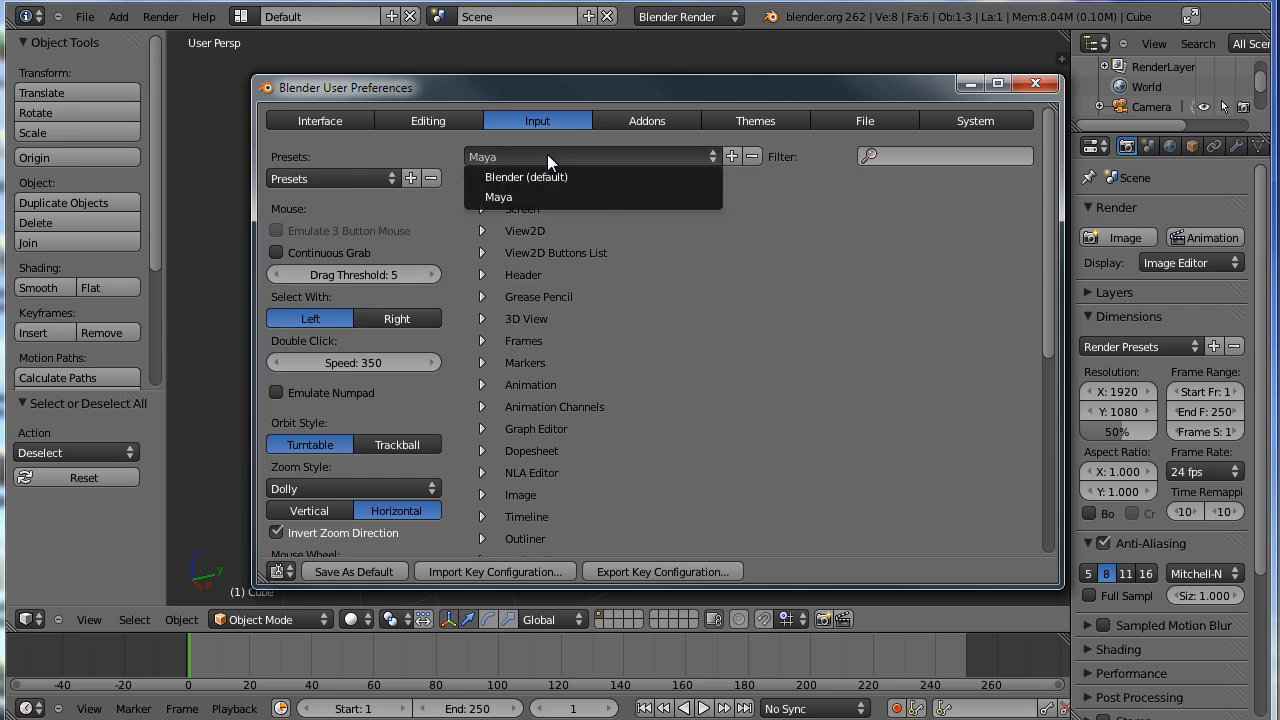
click(540, 174)
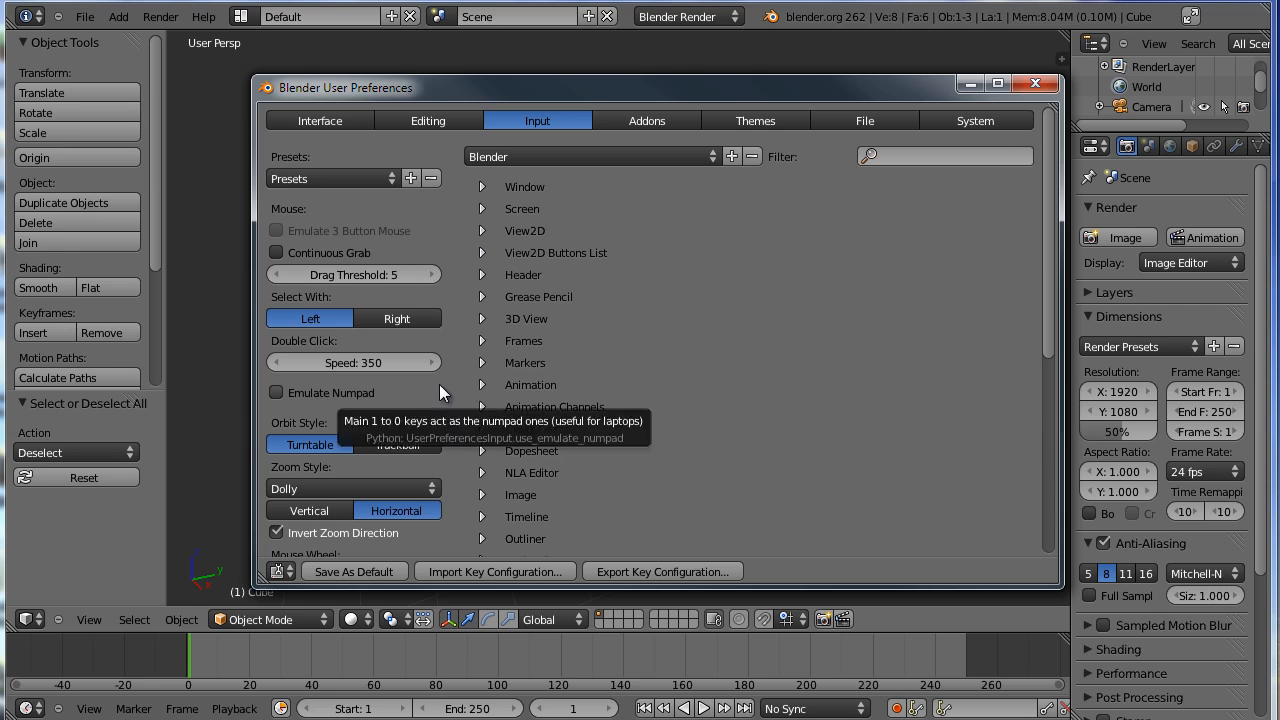
Set the system compute device to CUDA in the user preferences and close the preferences window.
click(945, 119)
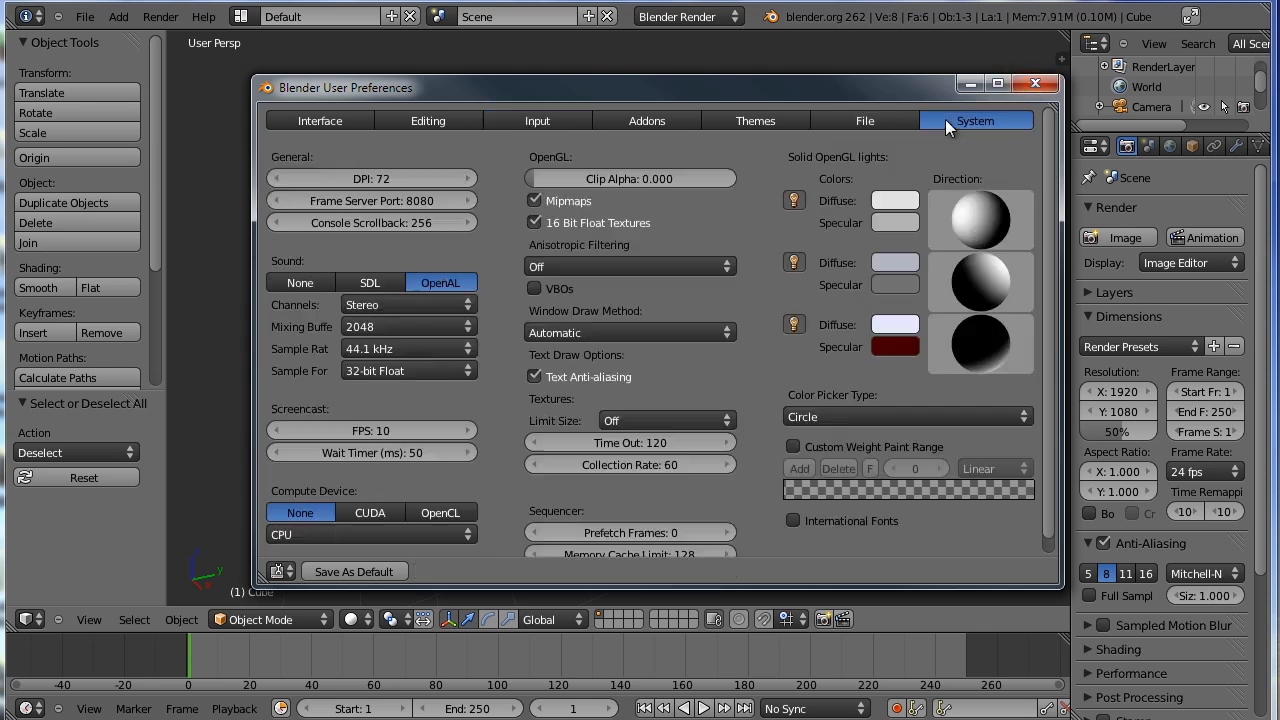
click(380, 515)
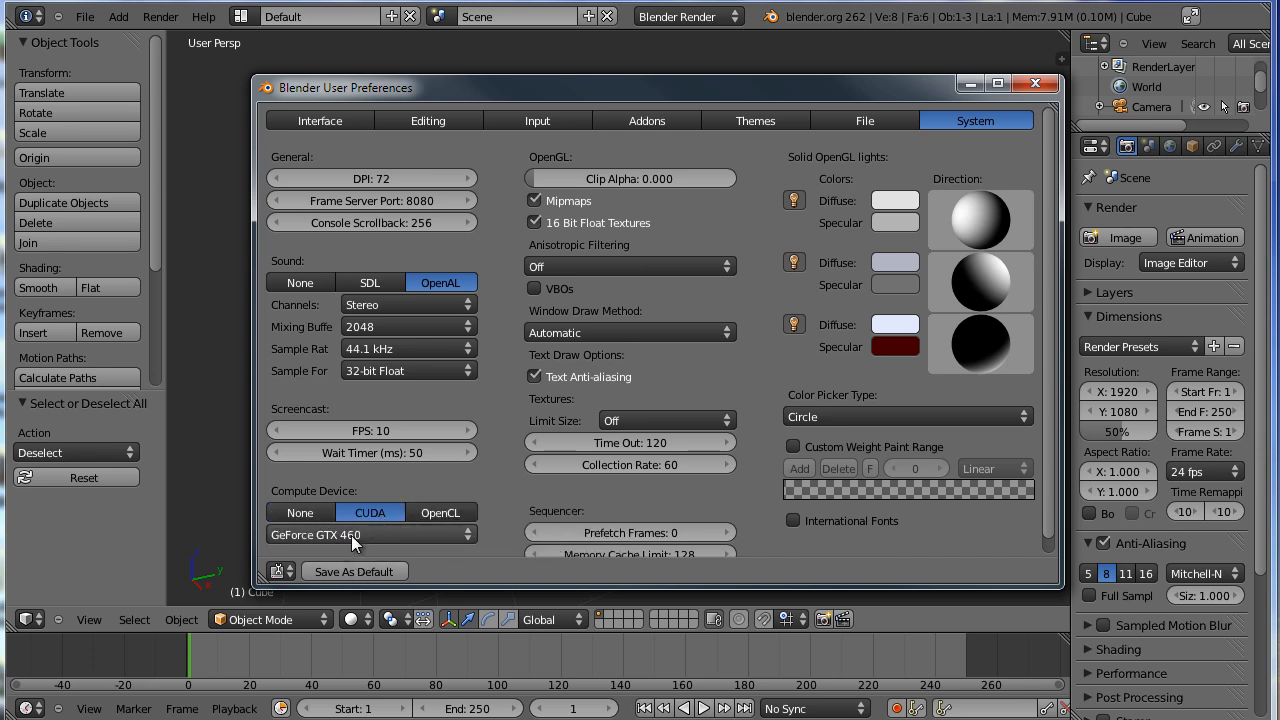
click(1037, 88)
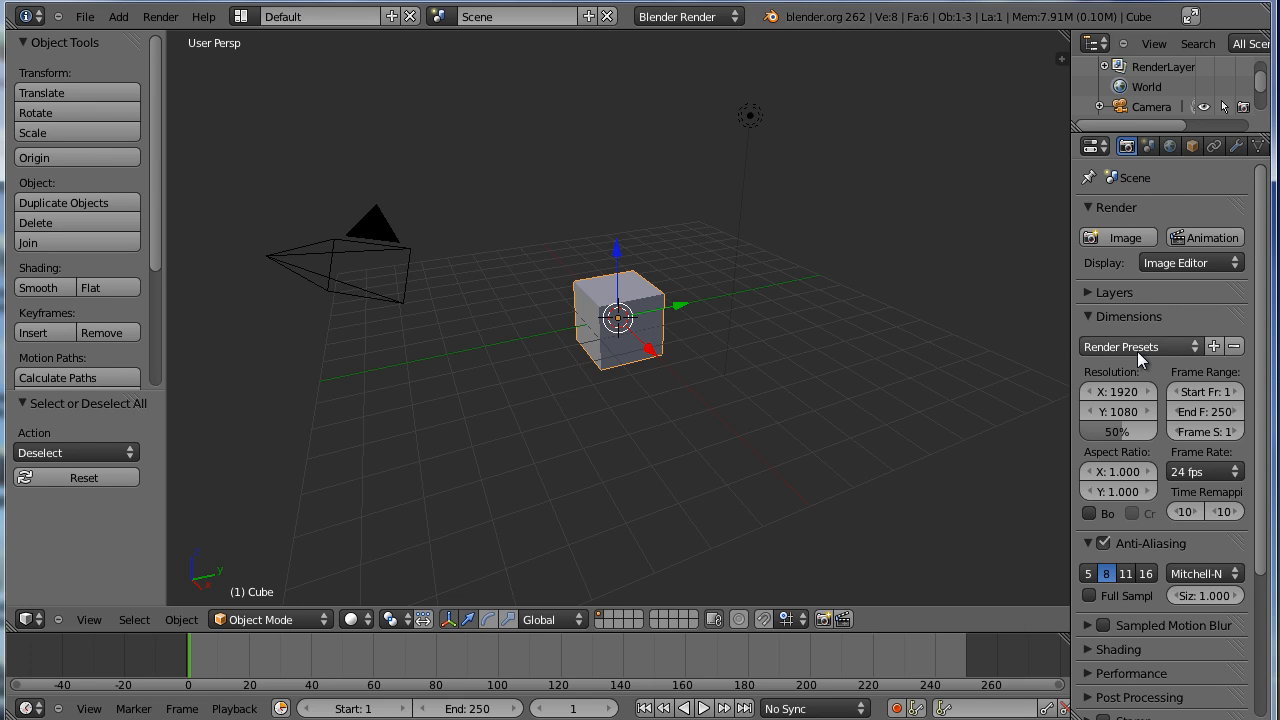
Widen the properties area, switch the render engine to Cycles Render and set its device to GPU Compute.
drag(1065, 295, 971, 304)
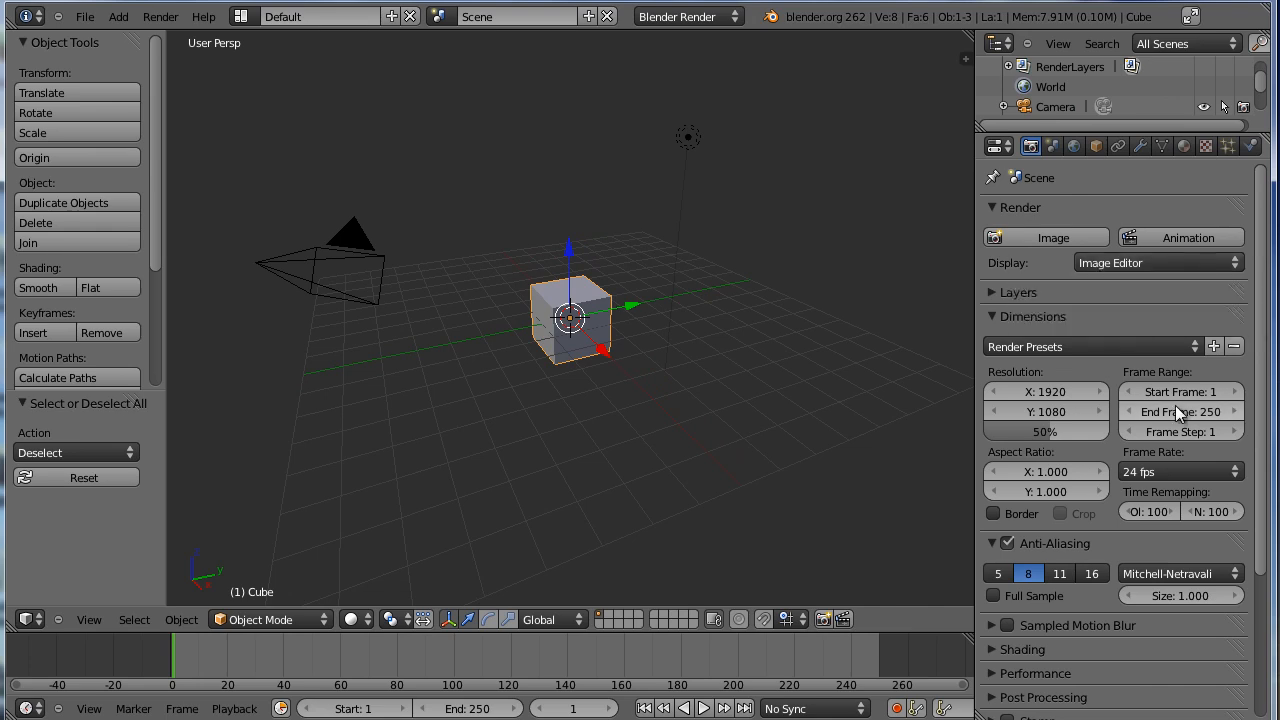
click(704, 17)
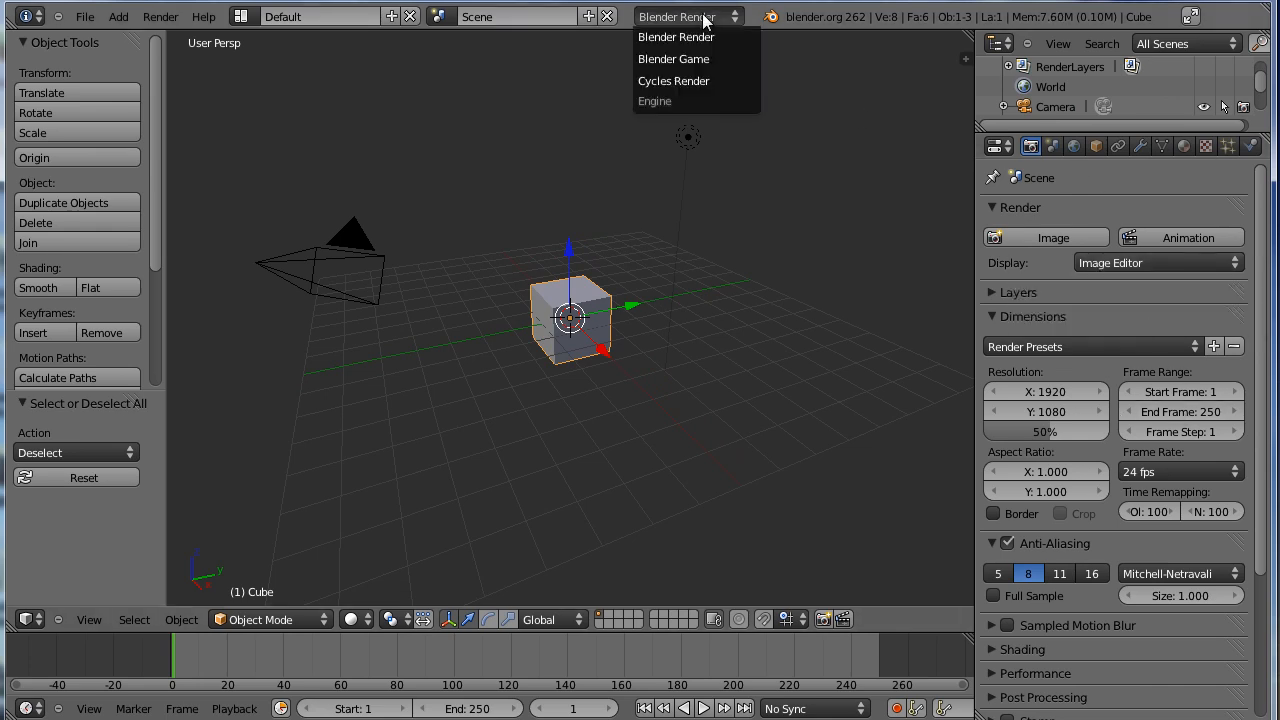
click(686, 82)
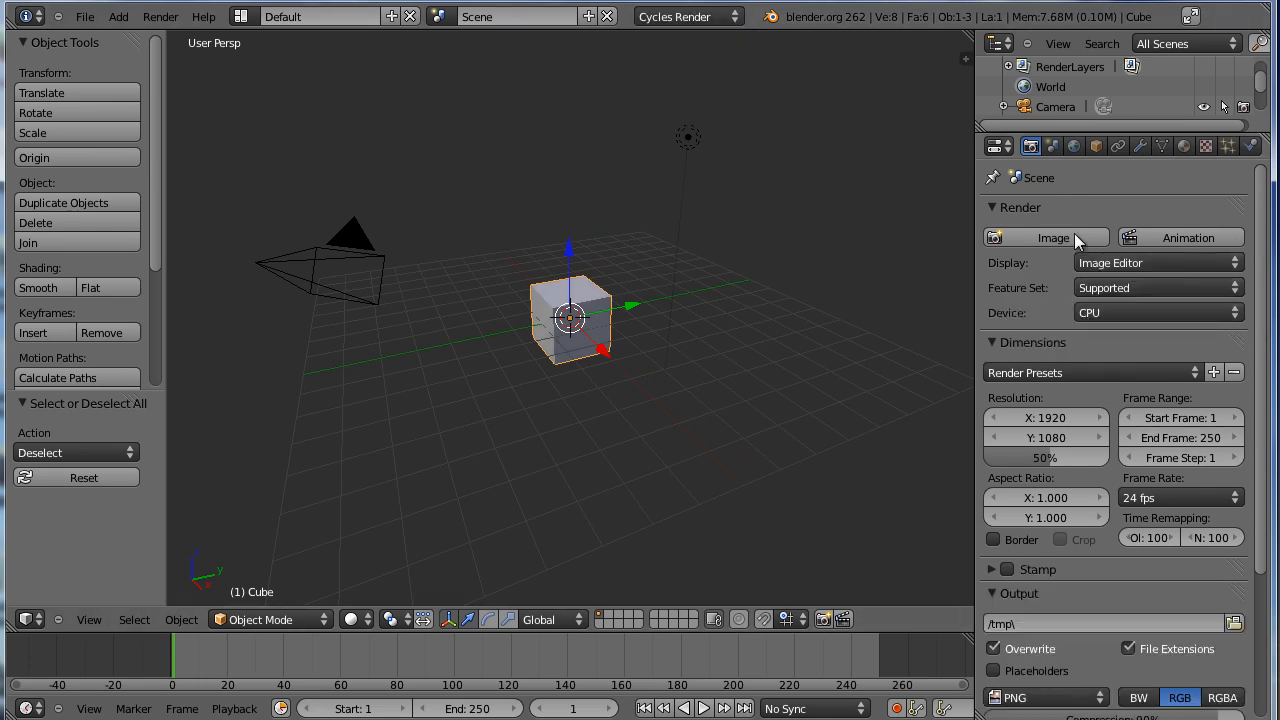
click(1127, 313)
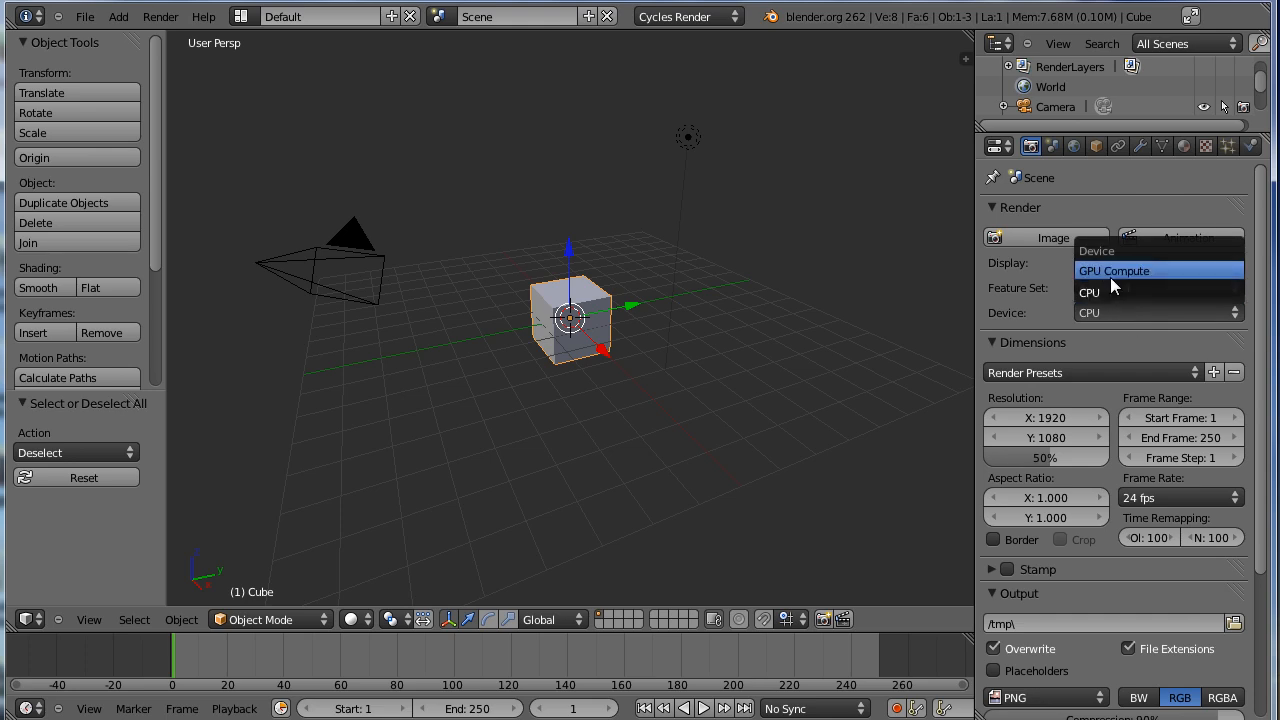
click(1110, 273)
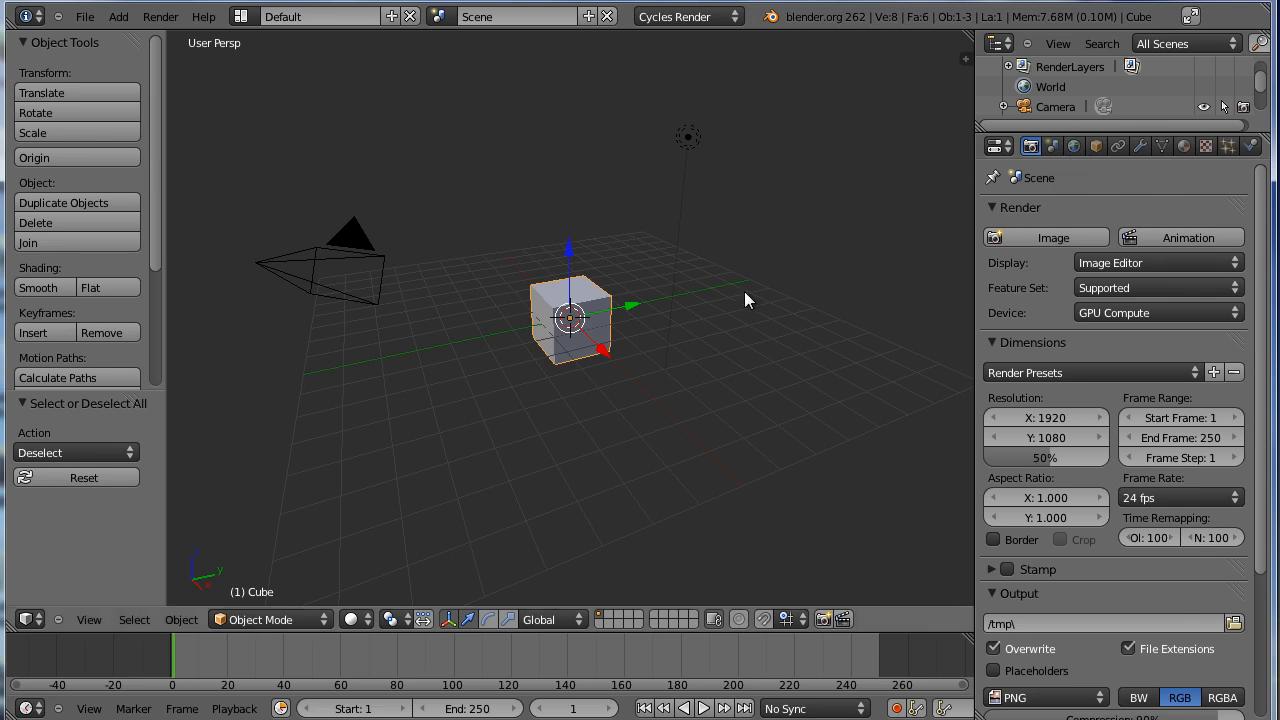
Add a Bevel modifier to the default cube and inspect its bevelled edges.
click(1139, 146)
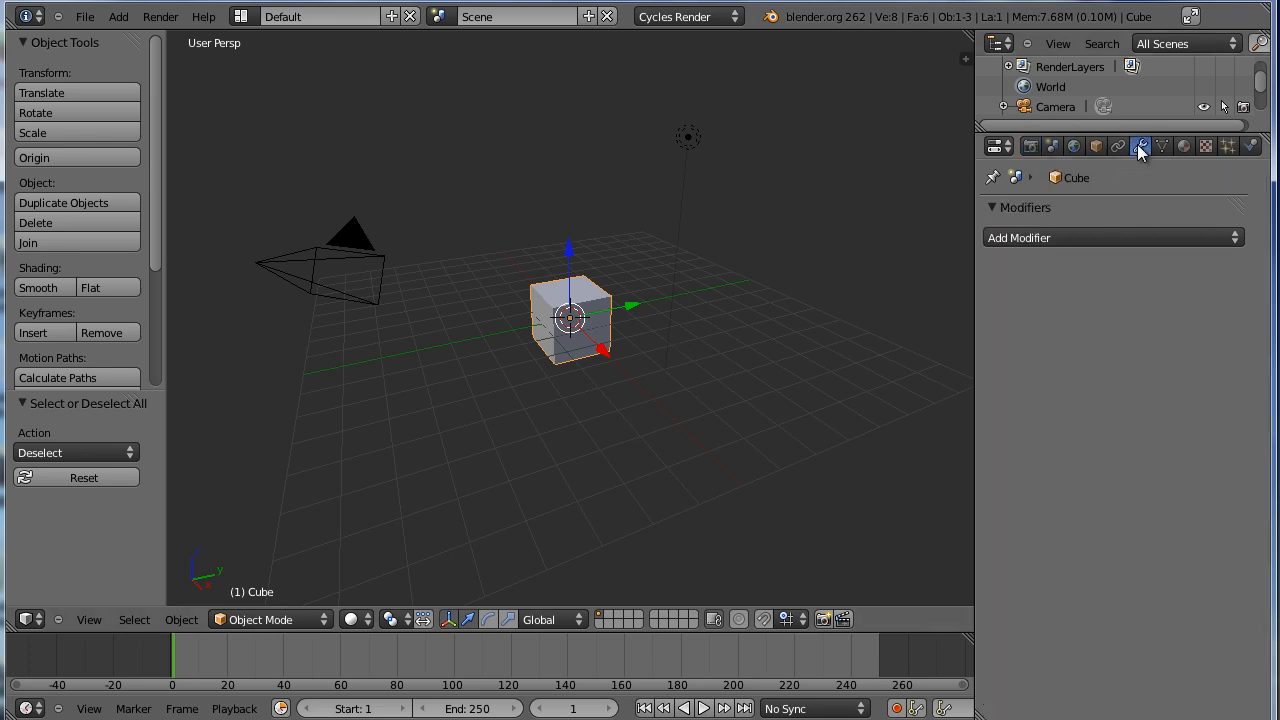
click(1105, 237)
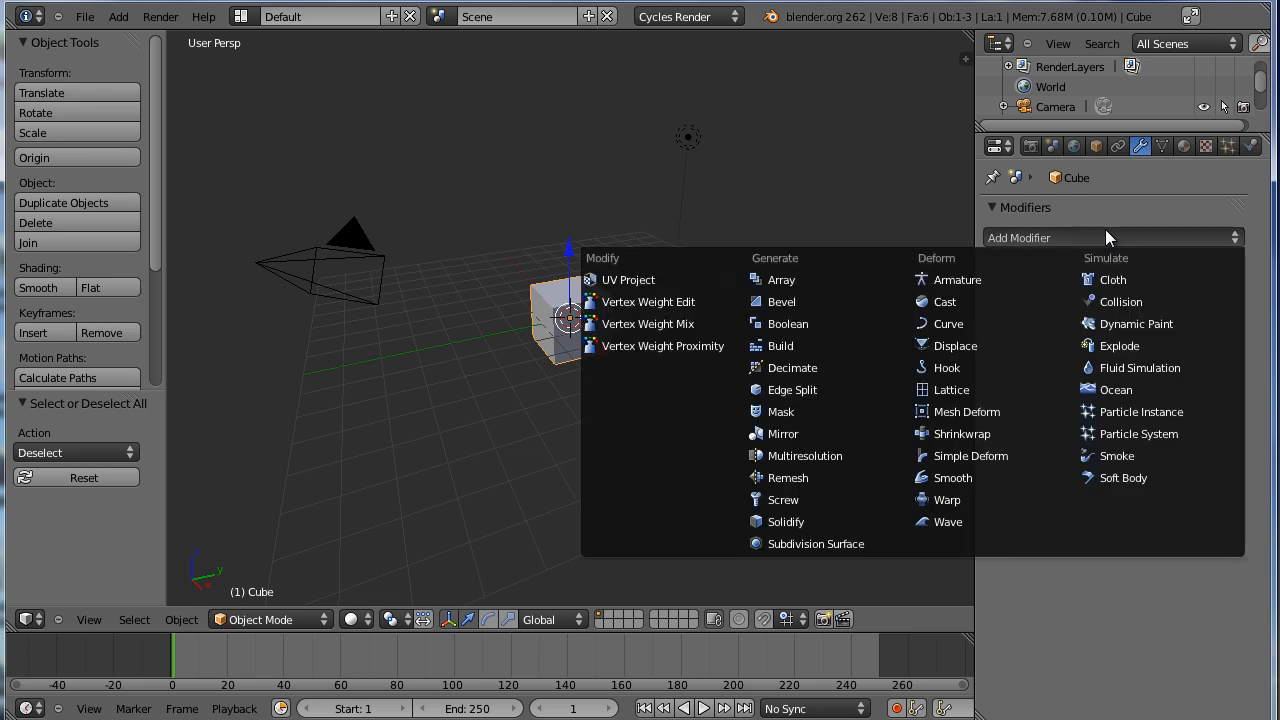
click(783, 301)
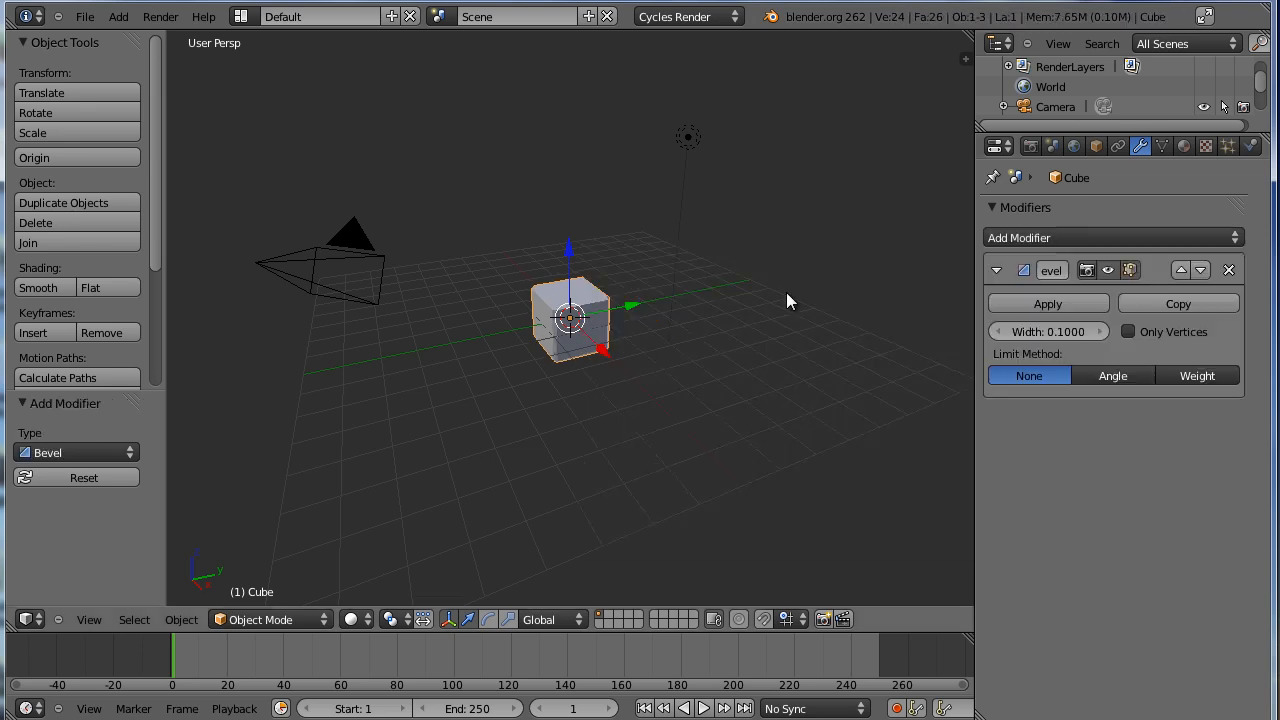
scroll(573, 316, up, 4)
scroll(573, 316, up, 1)
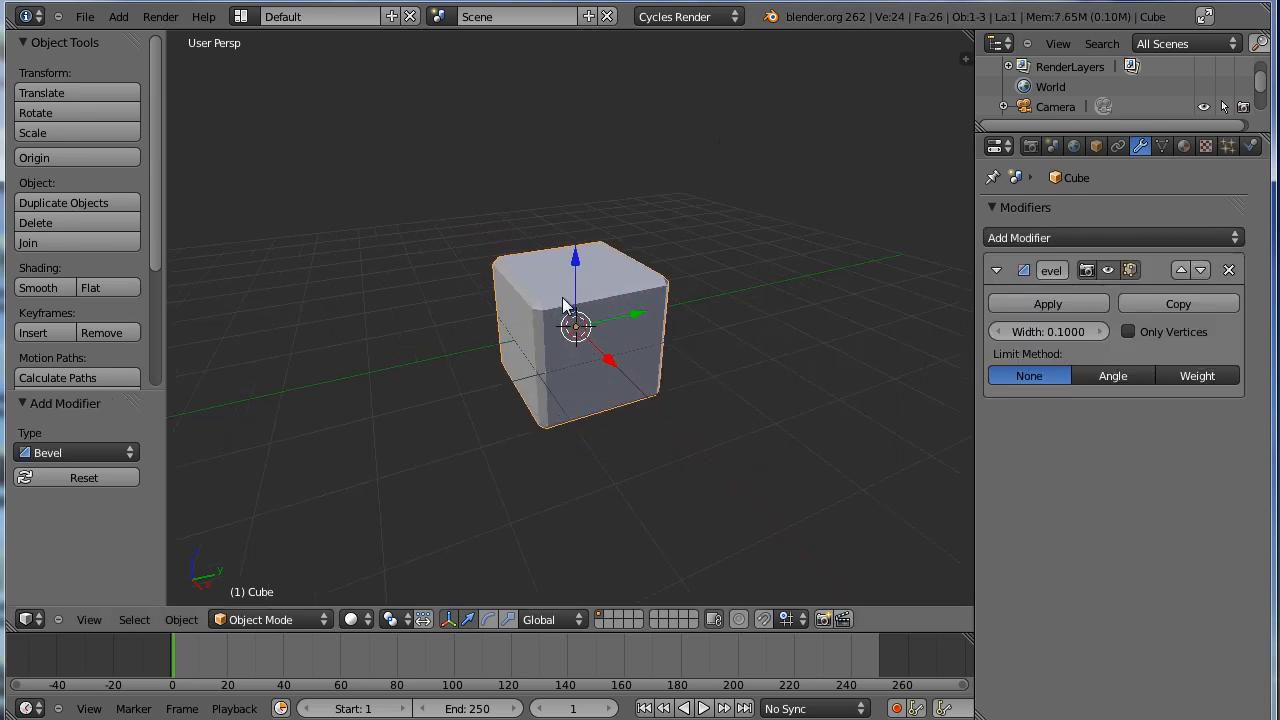
scroll(514, 357, down, 2)
scroll(577, 336, up, 3)
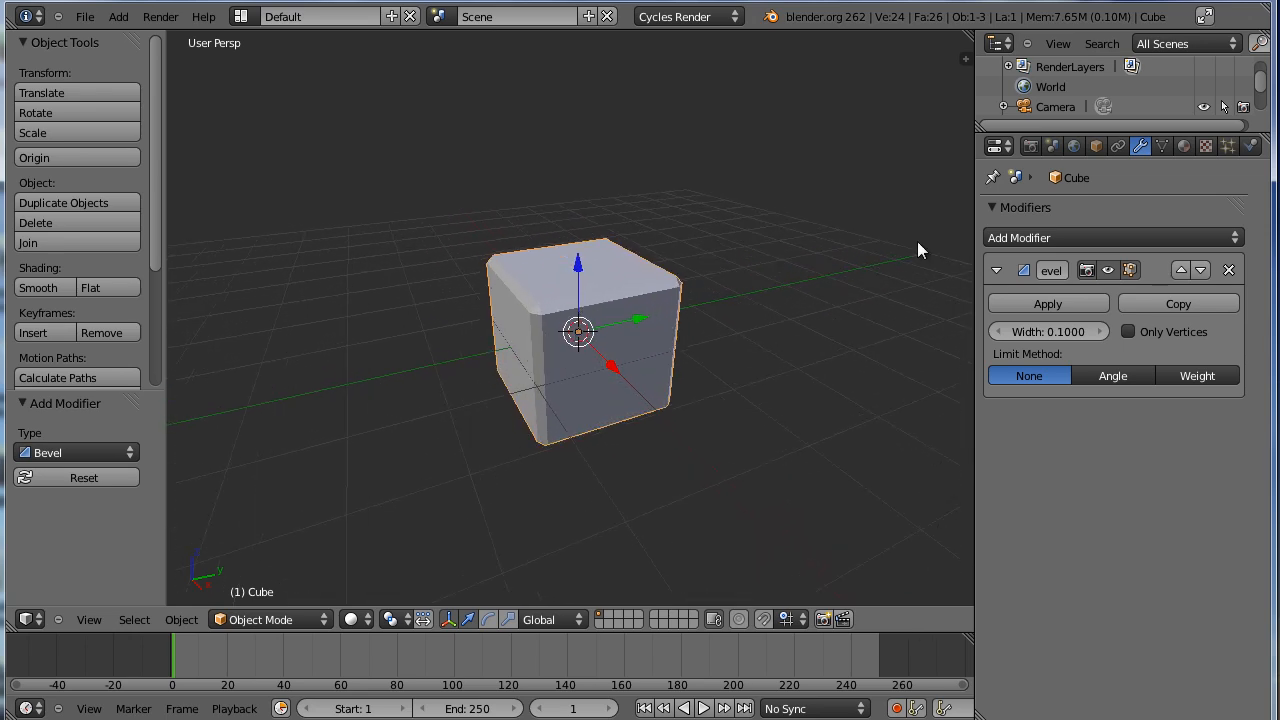
ctrl+middle_drag(779, 330, 688, 292)
scroll(639, 322, down, 1)
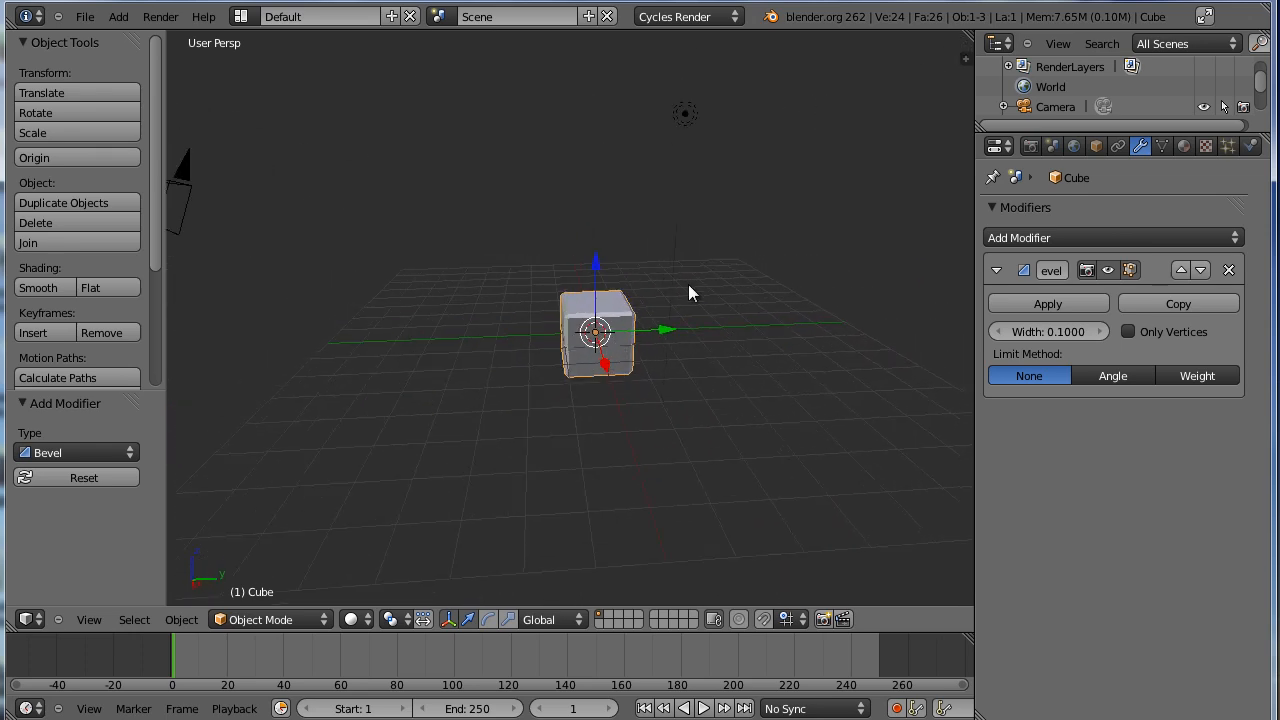
Start the Screencast Keys display in the 3D view and hide the view properties again.
key(n)
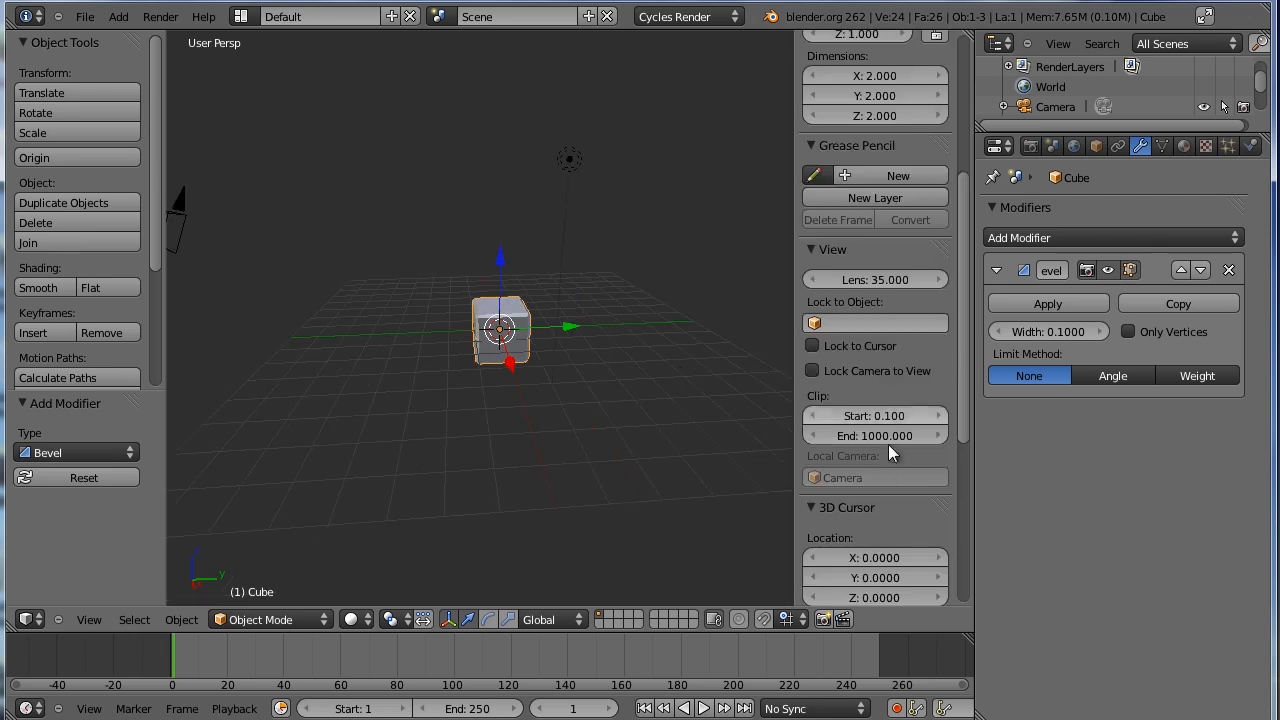
scroll(874, 524, down, 8)
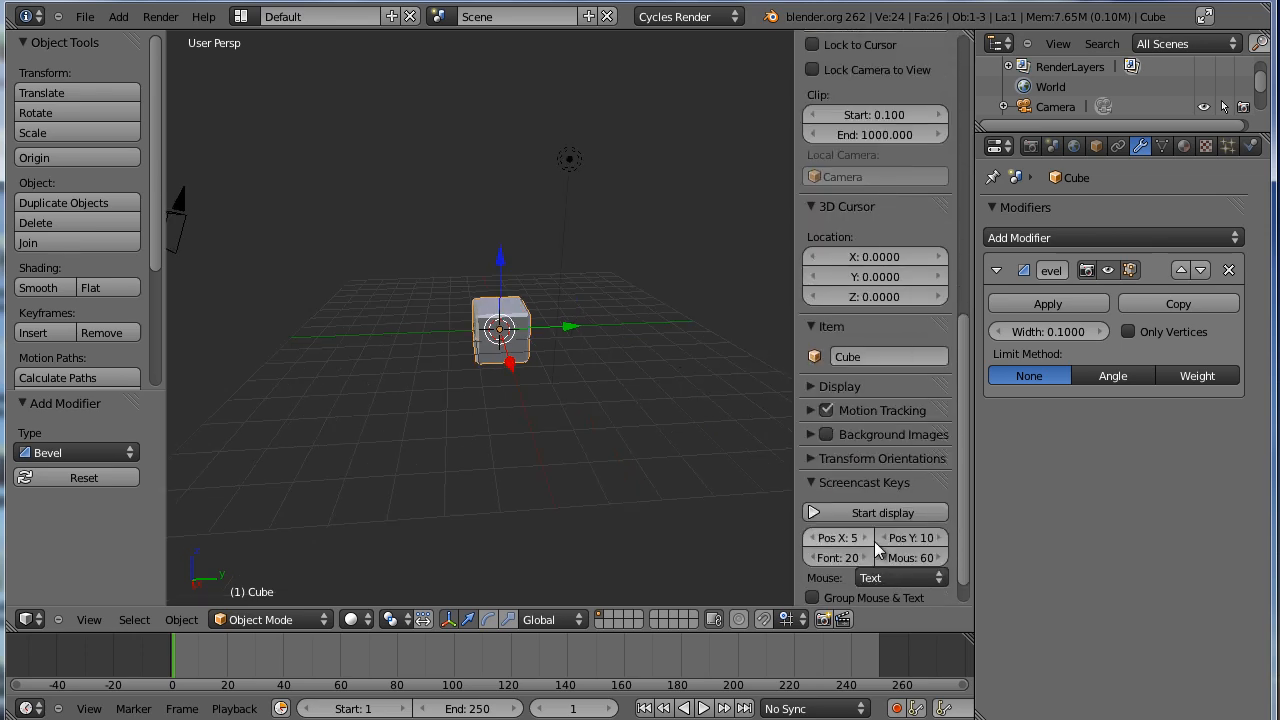
click(873, 516)
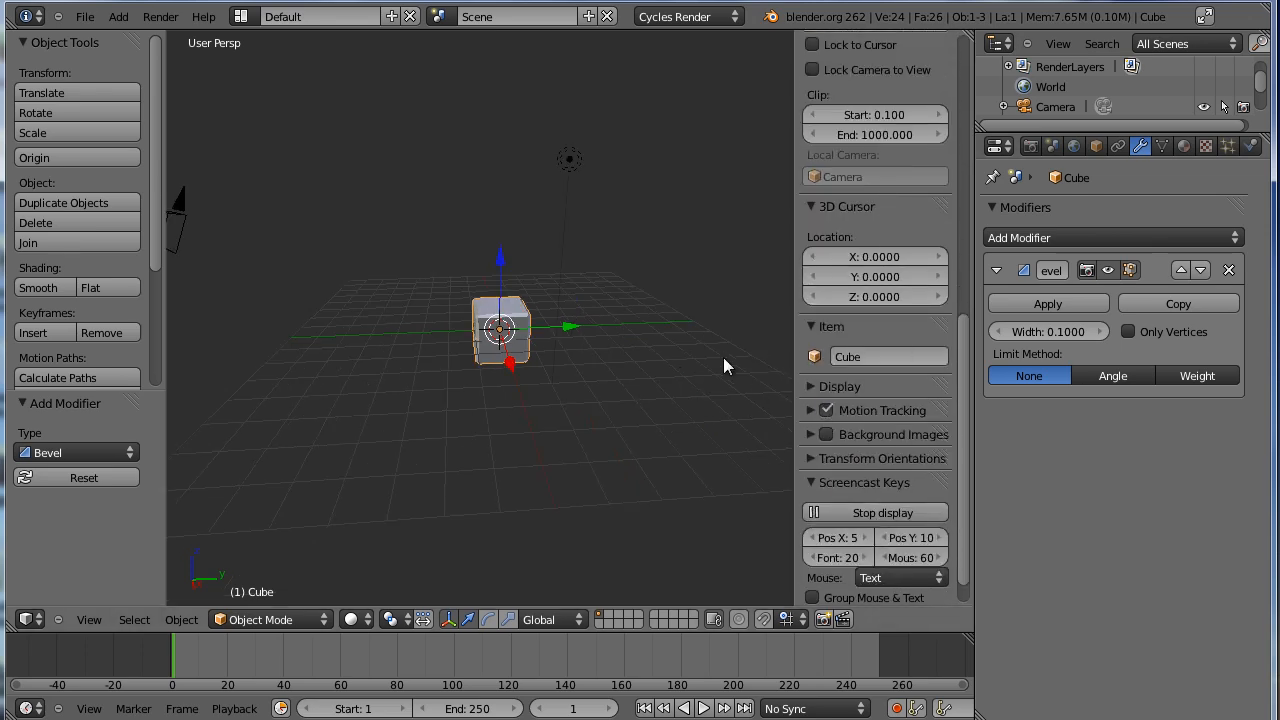
key(n)
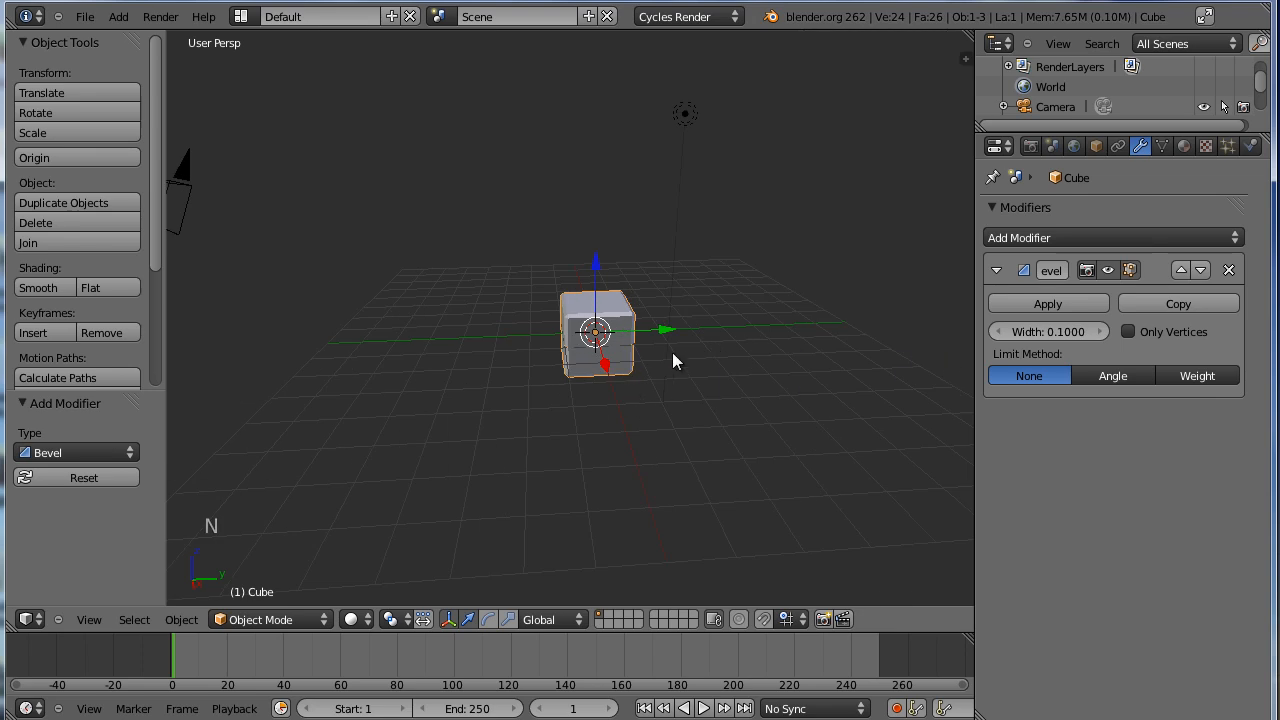
Move the bevelled cube to the second layer.
mouse_move(620, 366)
middle_down()
mouse_move(612, 345)
mouse_move(643, 362)
middle_up()
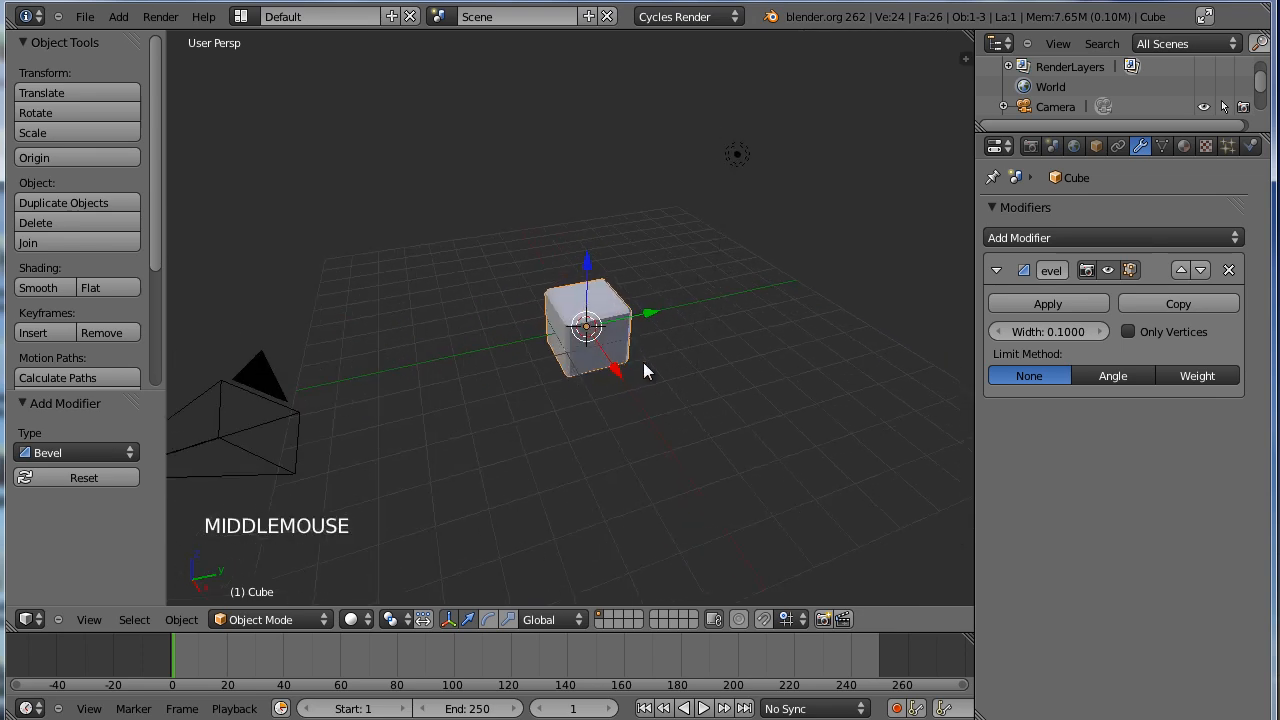
ctrl+middle_drag(580, 308, 642, 298)
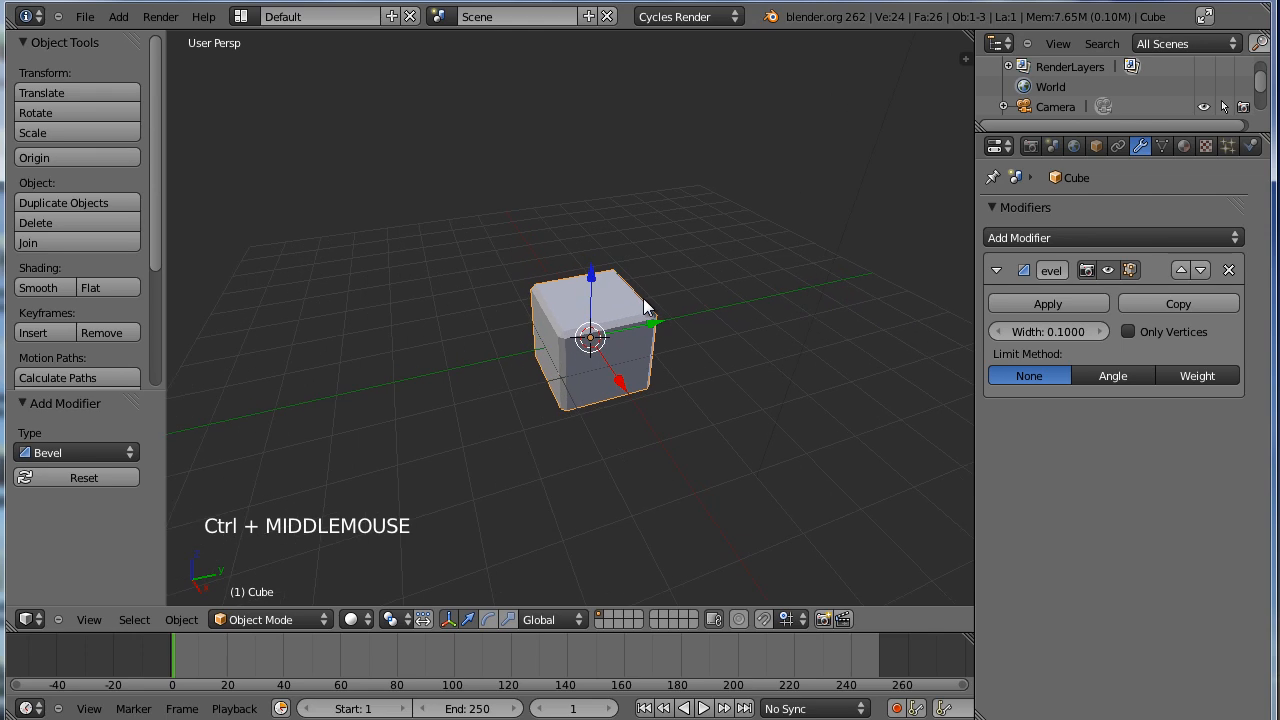
ctrl+middle_drag(720, 349, 659, 357)
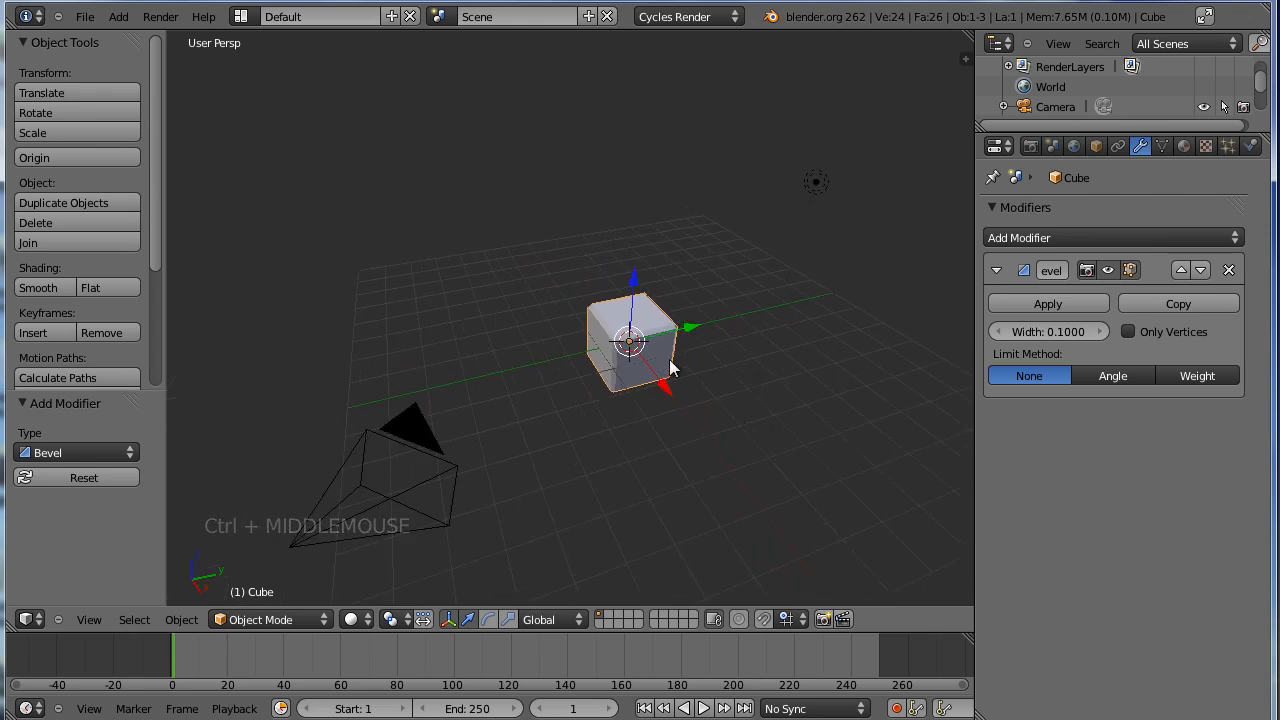
middle_drag(708, 409, 690, 389)
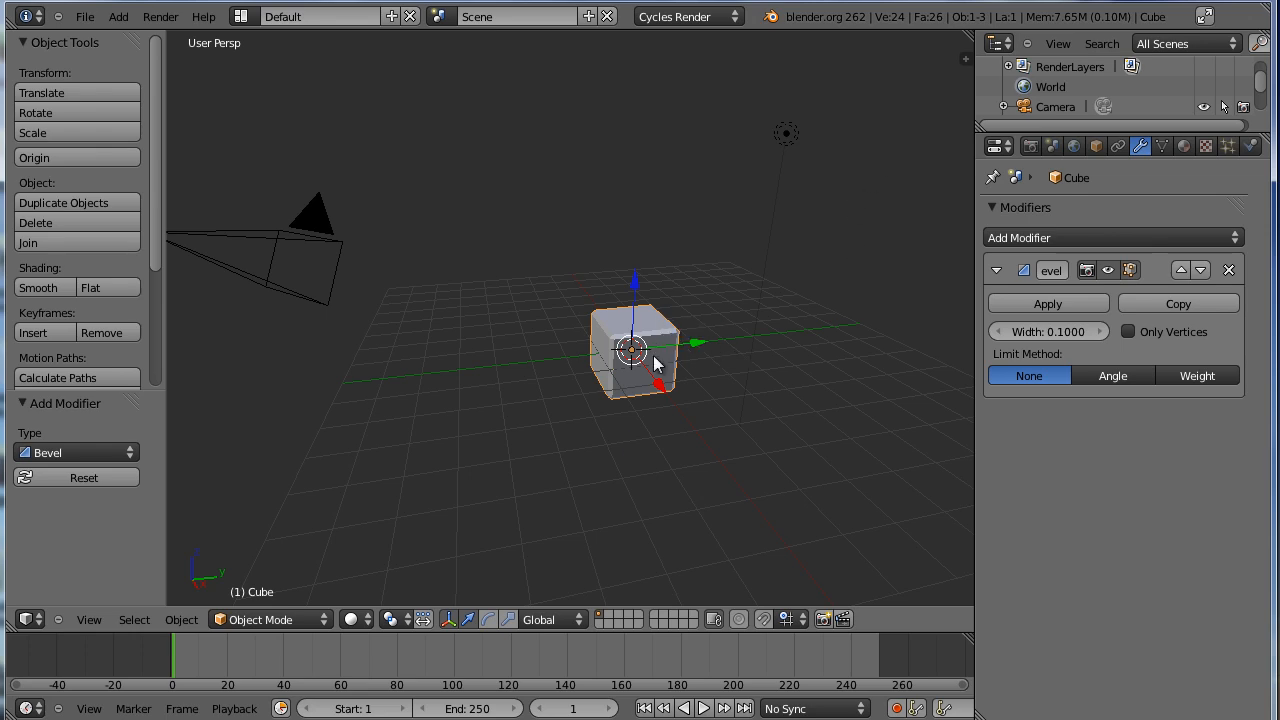
key(m)
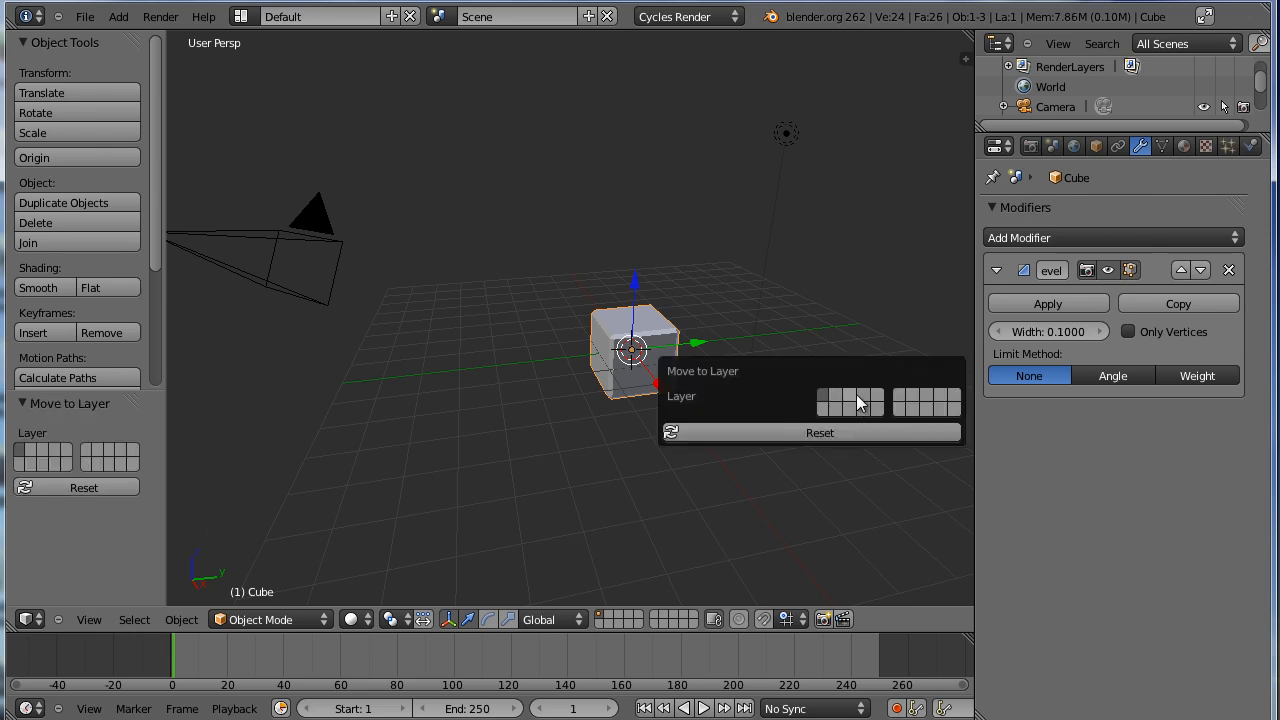
click(830, 397)
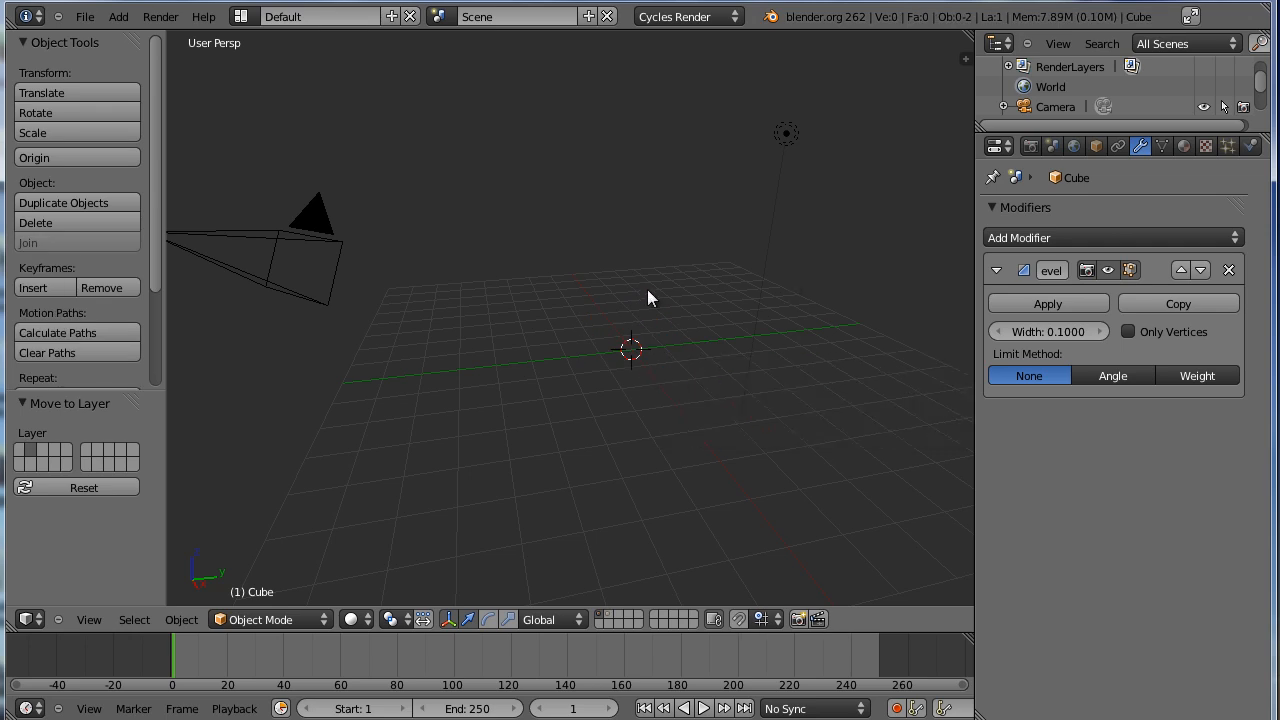
Add a UV sphere mesh at the 3D cursor in the centre of the scene.
key(shift+a)
mouse_move(617, 333)
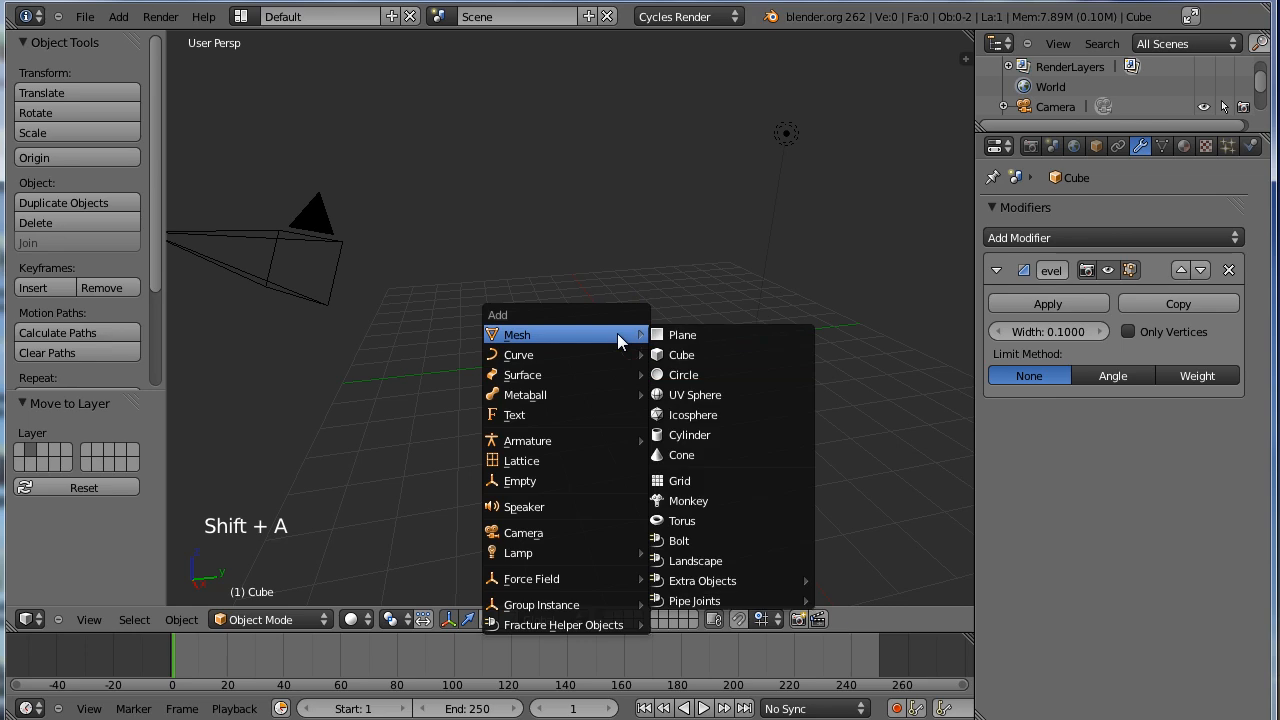
click(697, 394)
scroll(659, 349, up, 6)
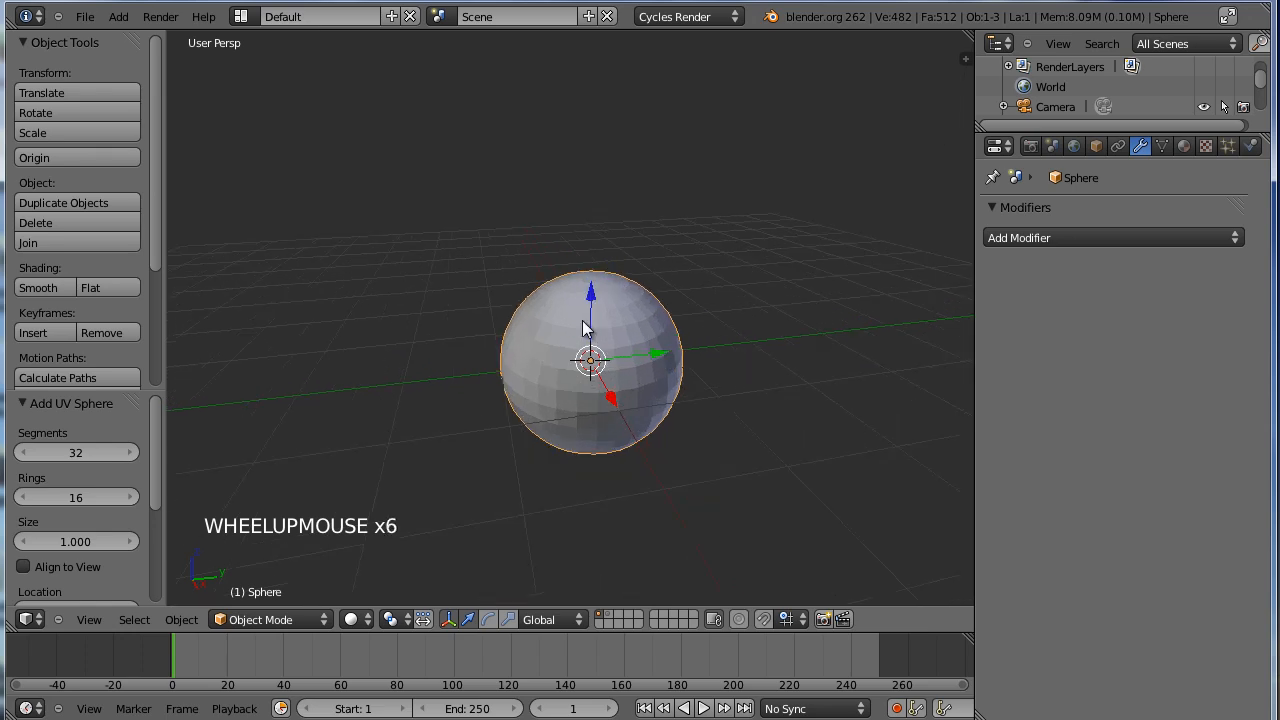
Apply Subdivide Smooth with one cut to the whole sphere mesh and return to Object Mode.
key(Tab)
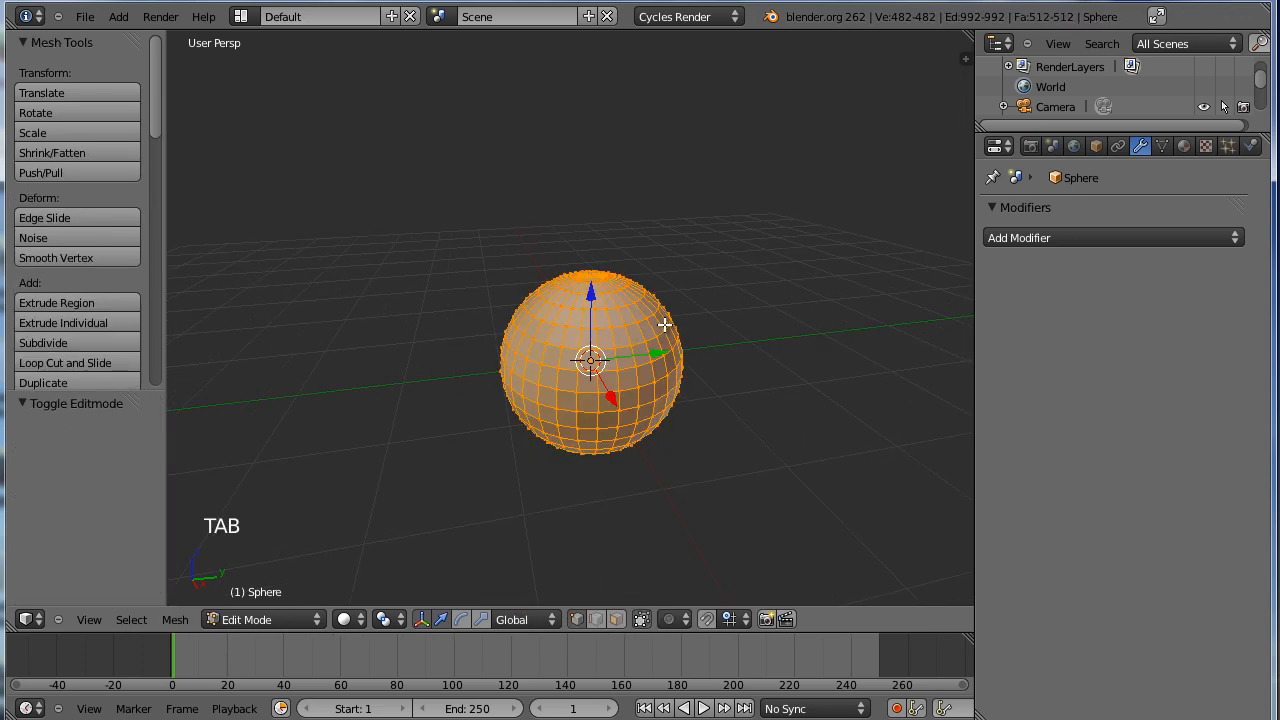
key(ctrl+s)
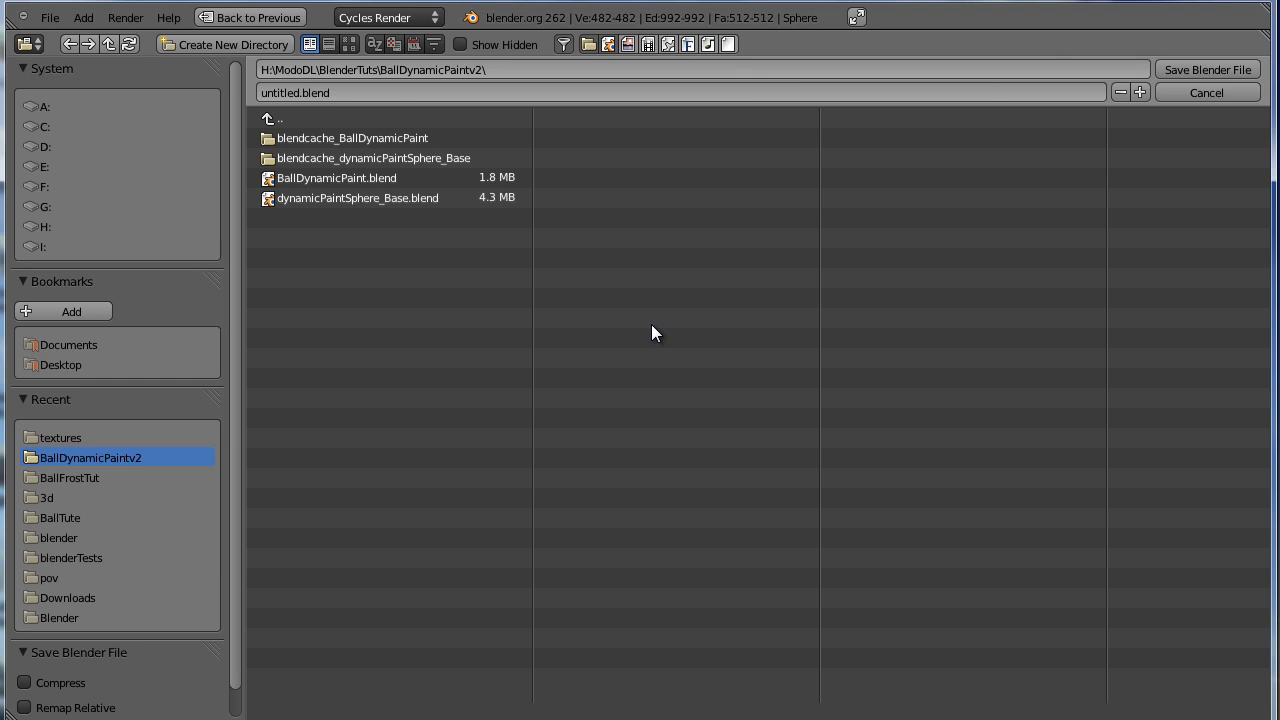
click(1235, 97)
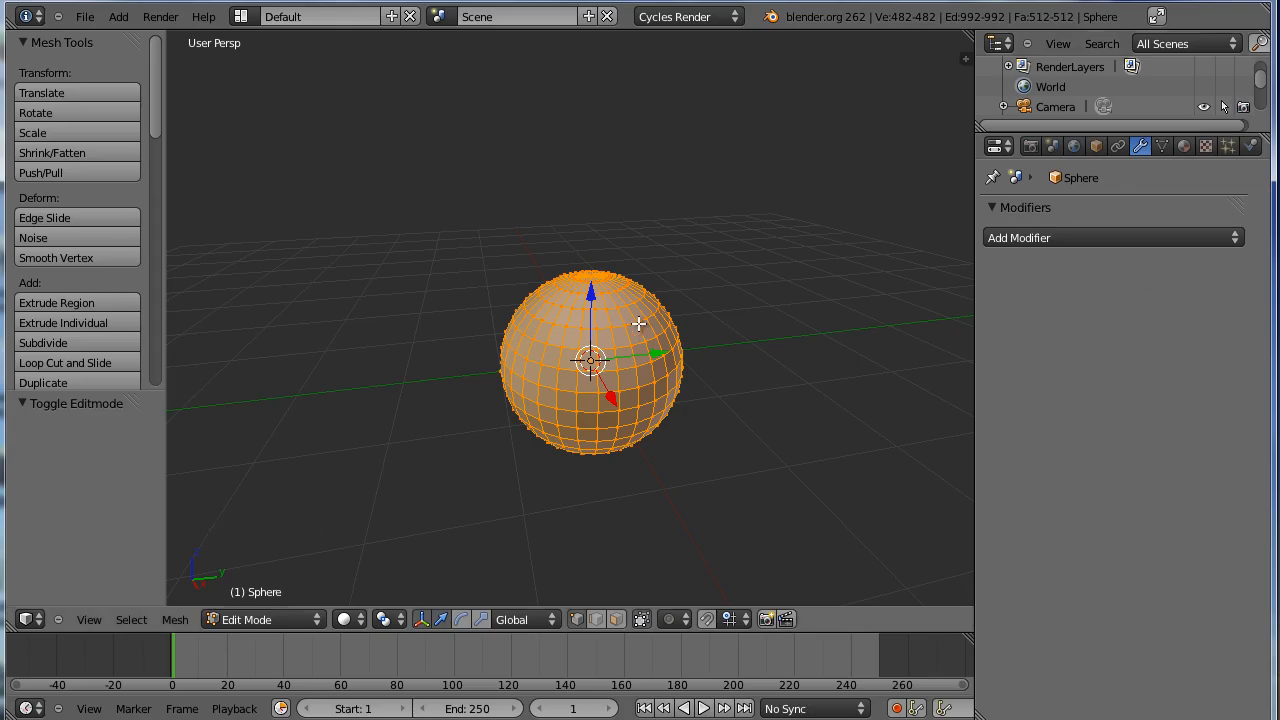
key(w)
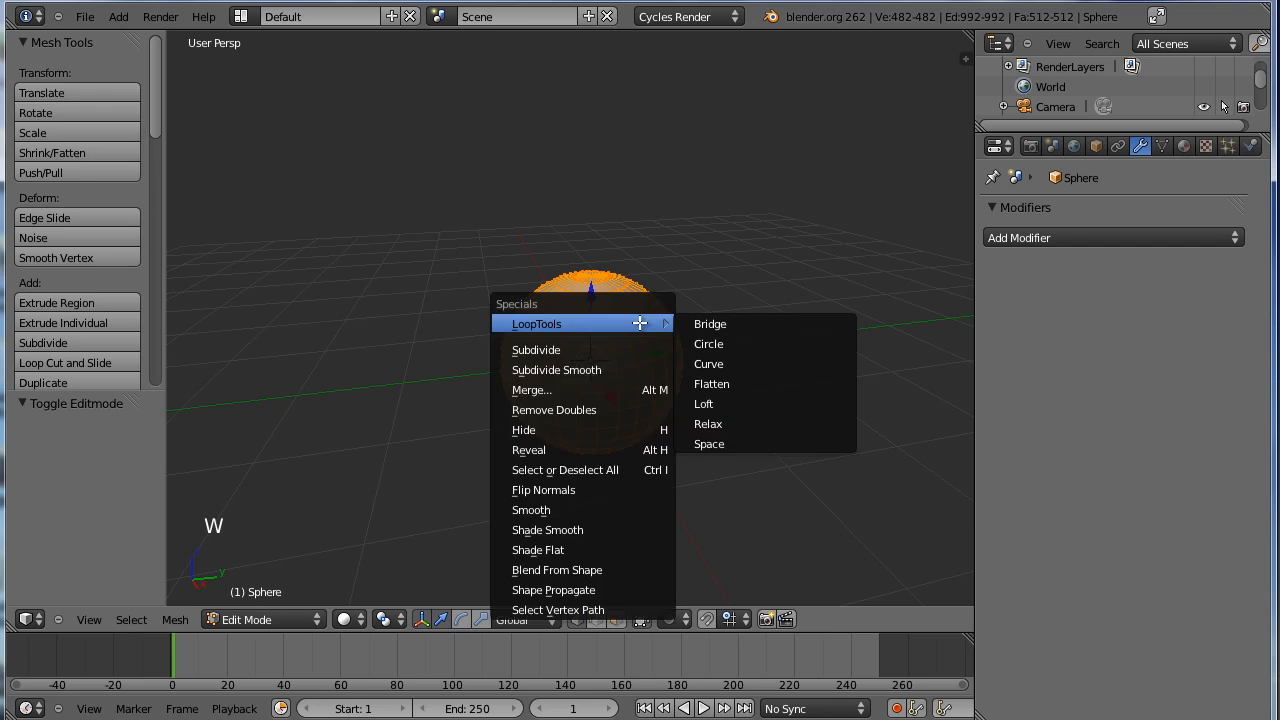
click(600, 370)
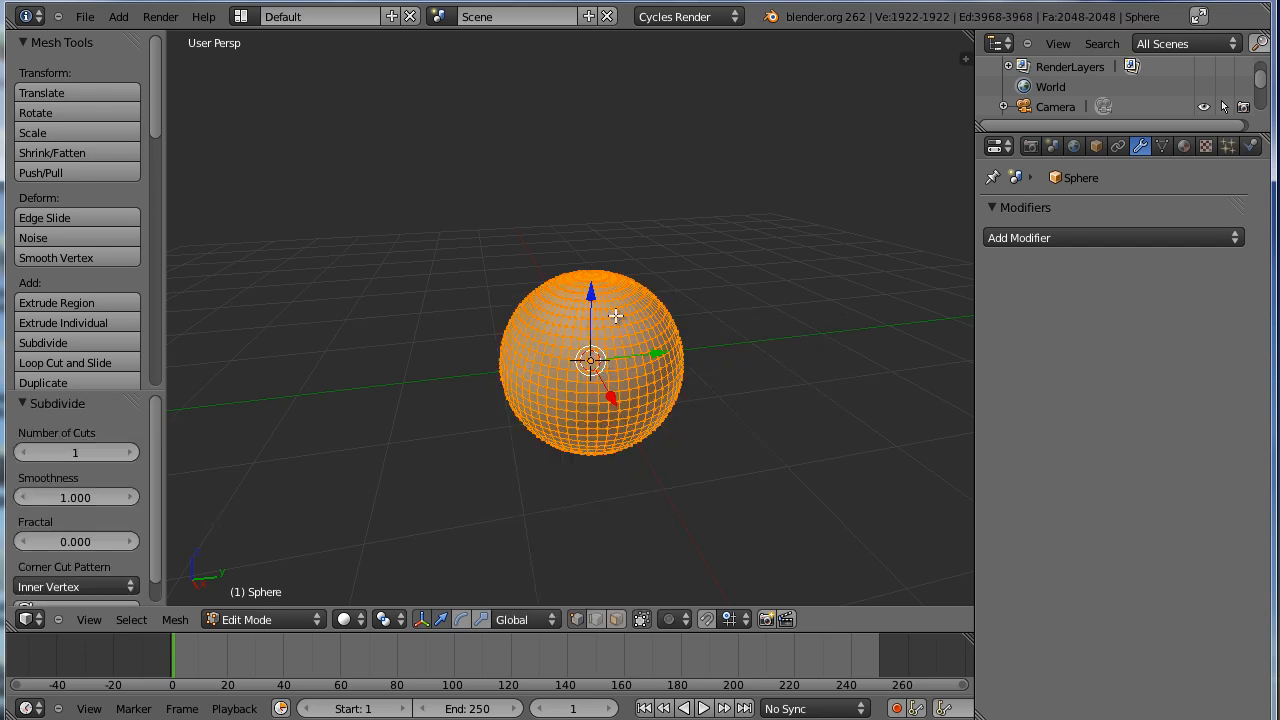
scroll(603, 334, up, 1)
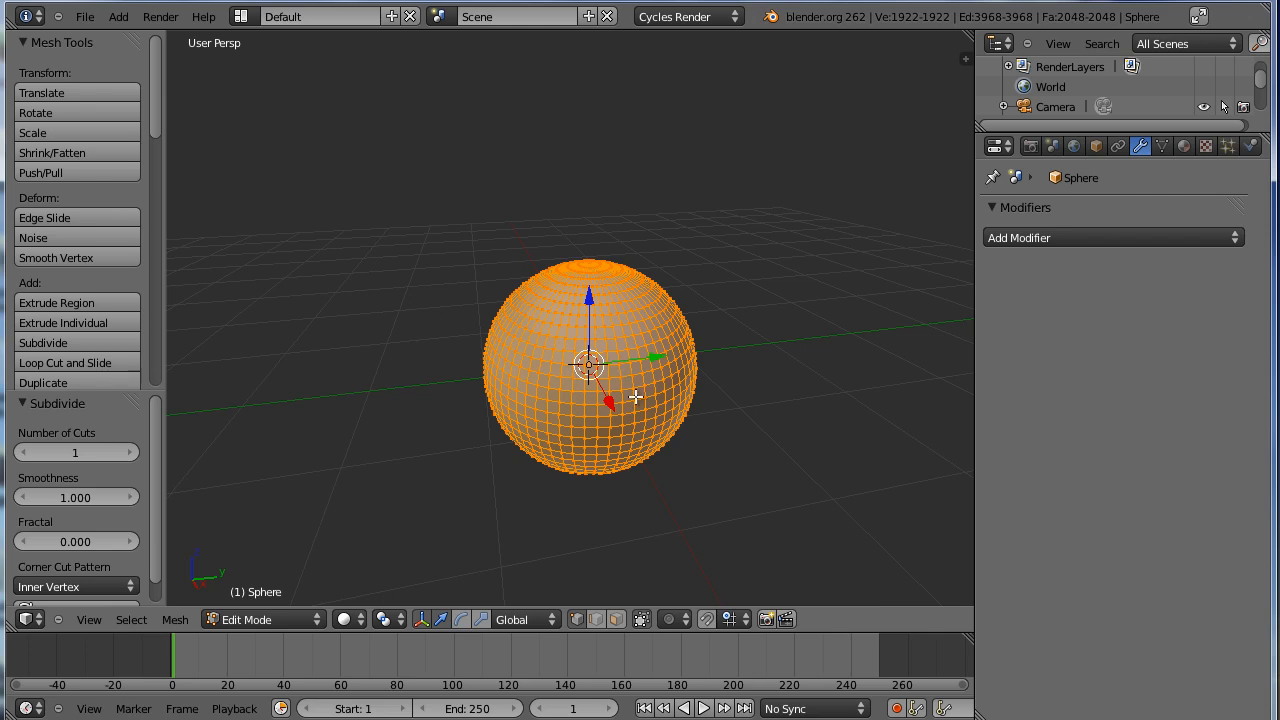
scroll(635, 397, down, 1)
scroll(590, 235, down, 1)
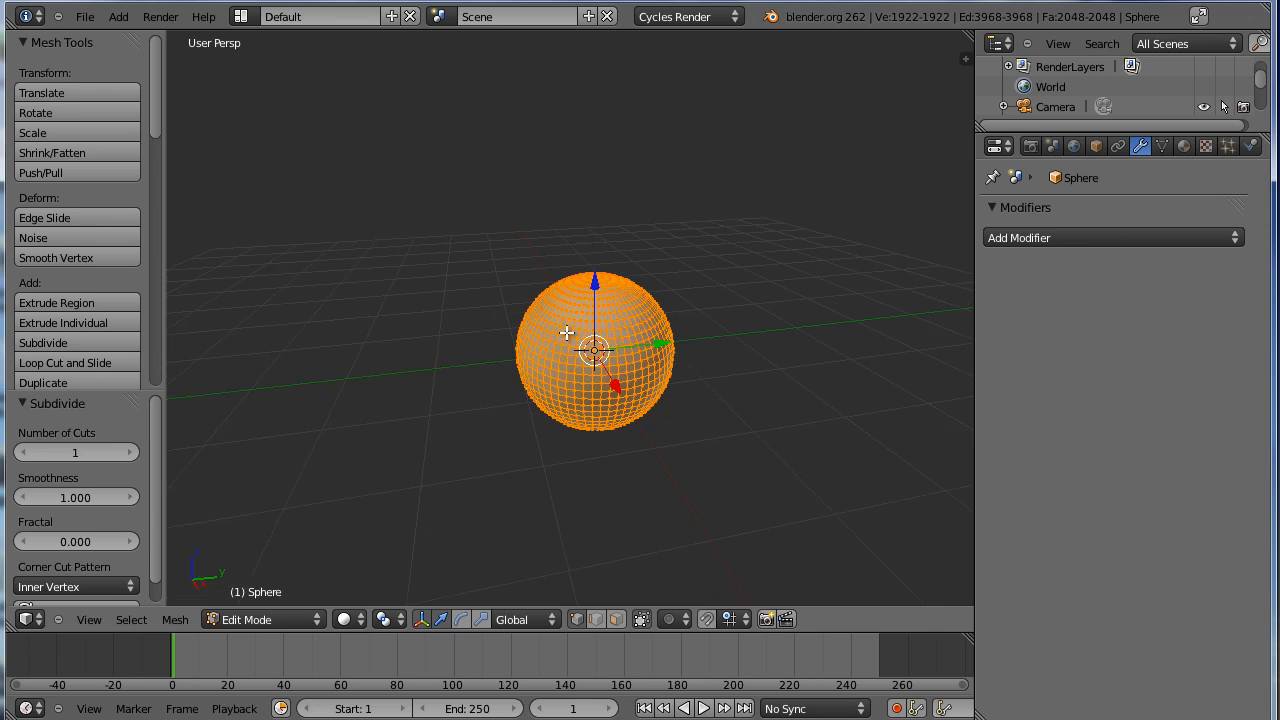
scroll(635, 318, down, 4)
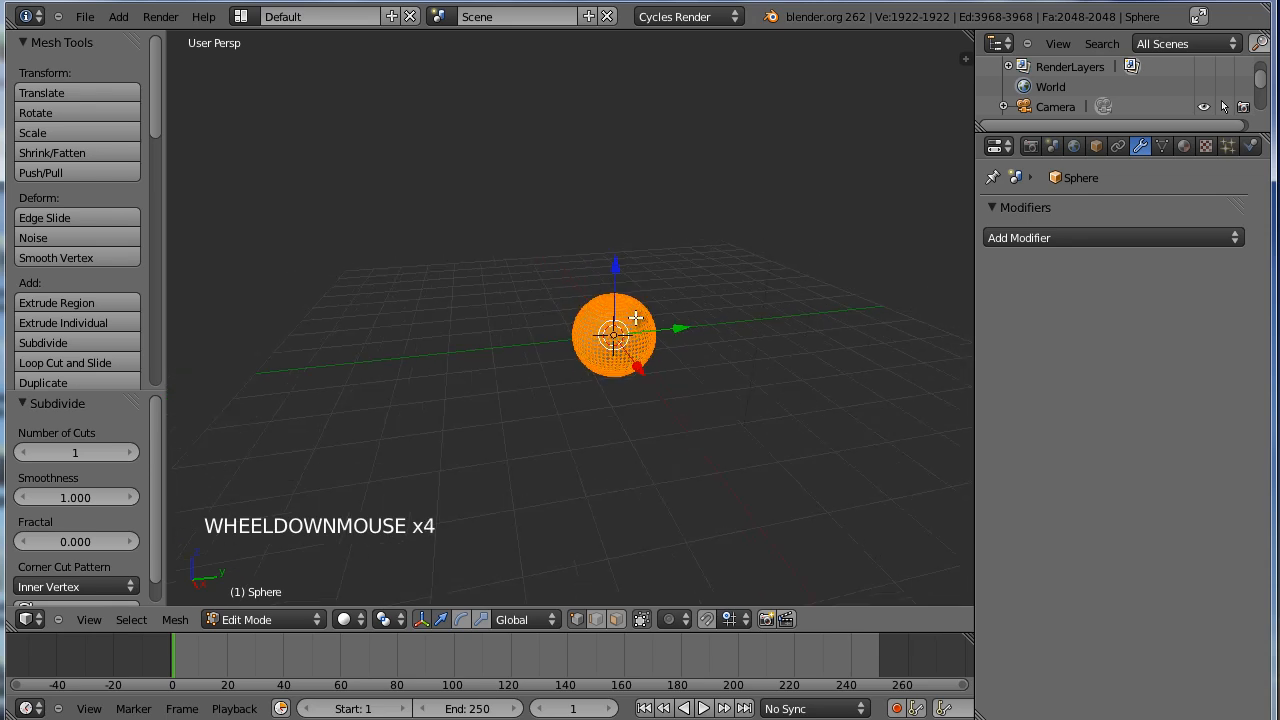
key(Tab)
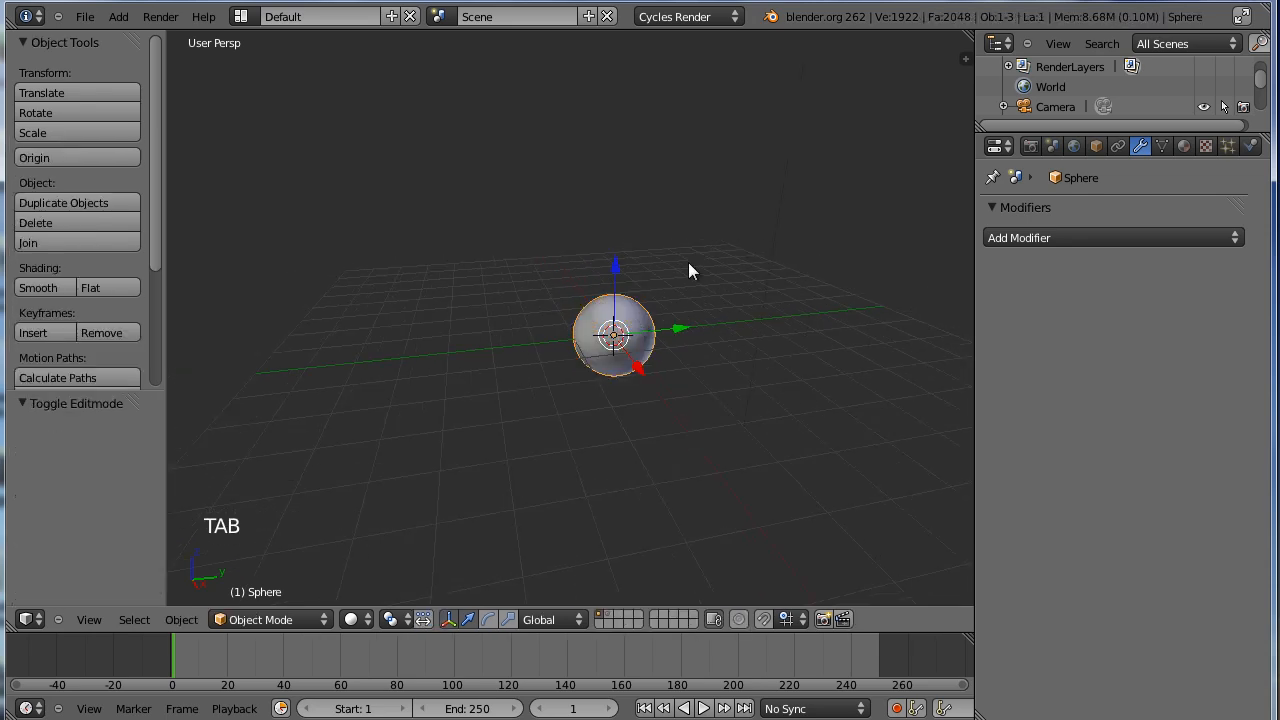
Scale the sphere up by about 5.67 and shade it smooth.
key(s)
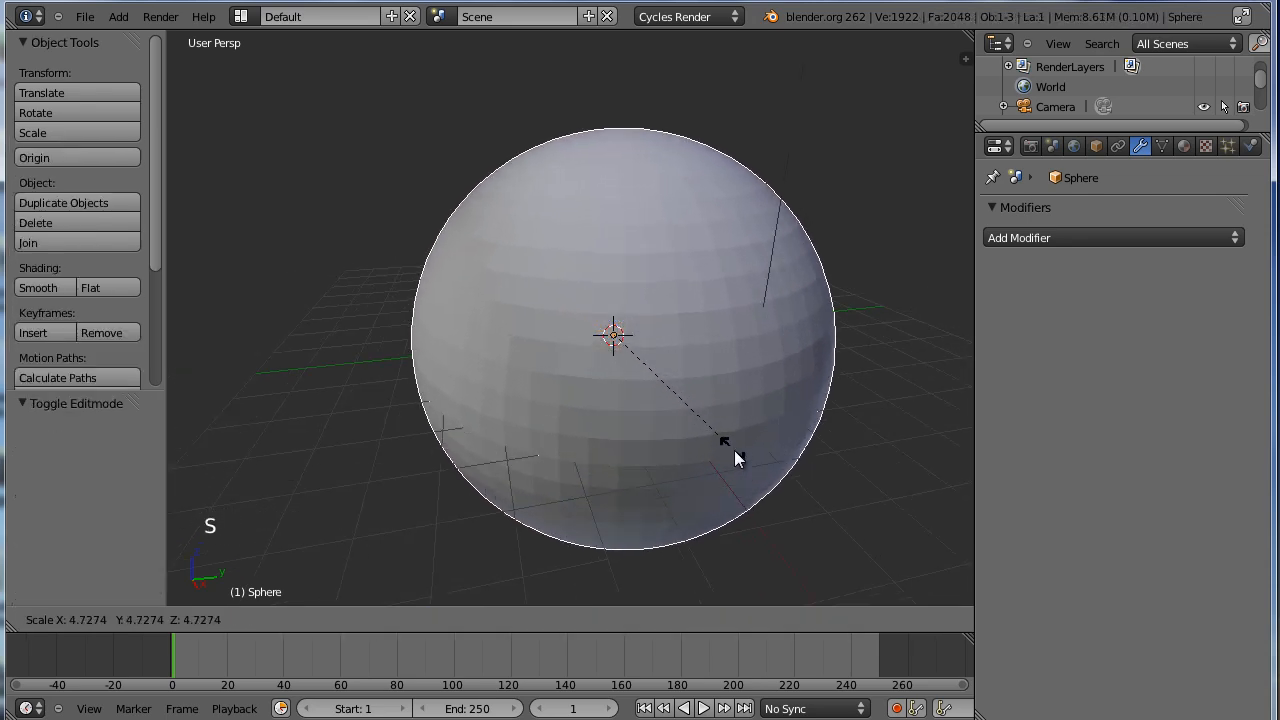
click(757, 470)
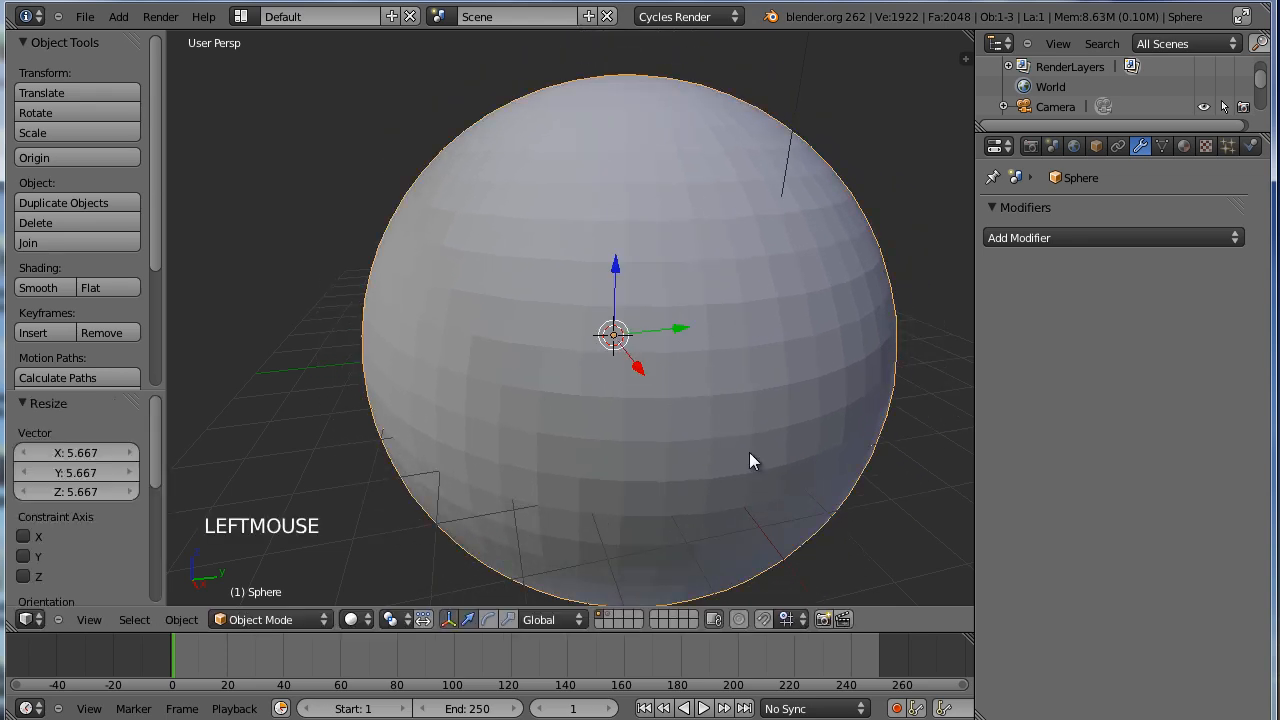
scroll(688, 350, down, 3)
shift+middle_drag(724, 342, 686, 317)
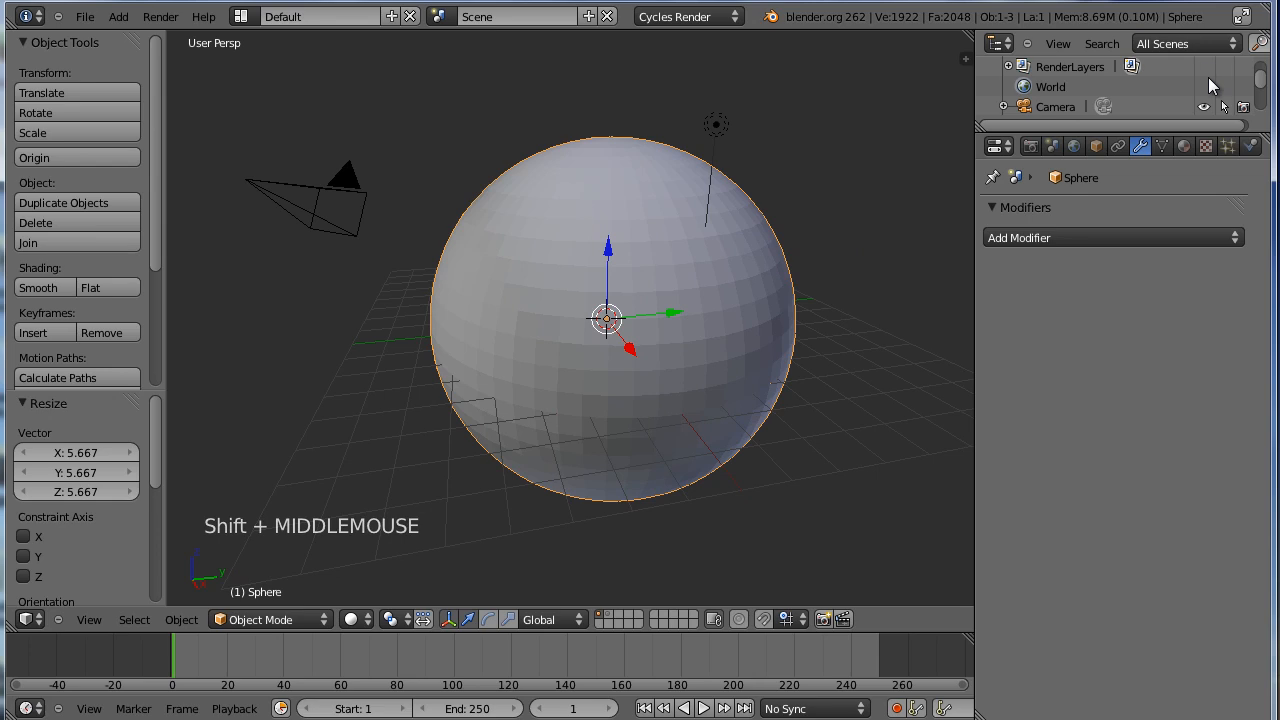
click(55, 287)
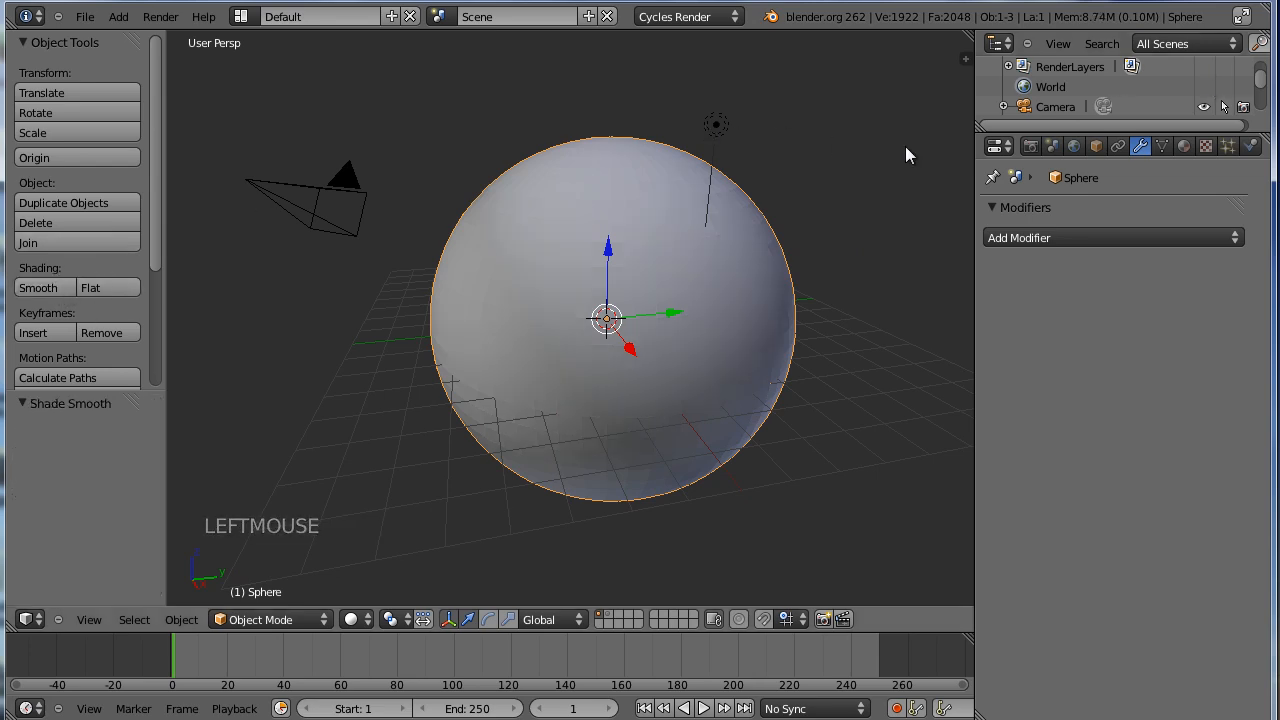
Insert a Location keyframe for the sphere at frame 1.
click(1250, 146)
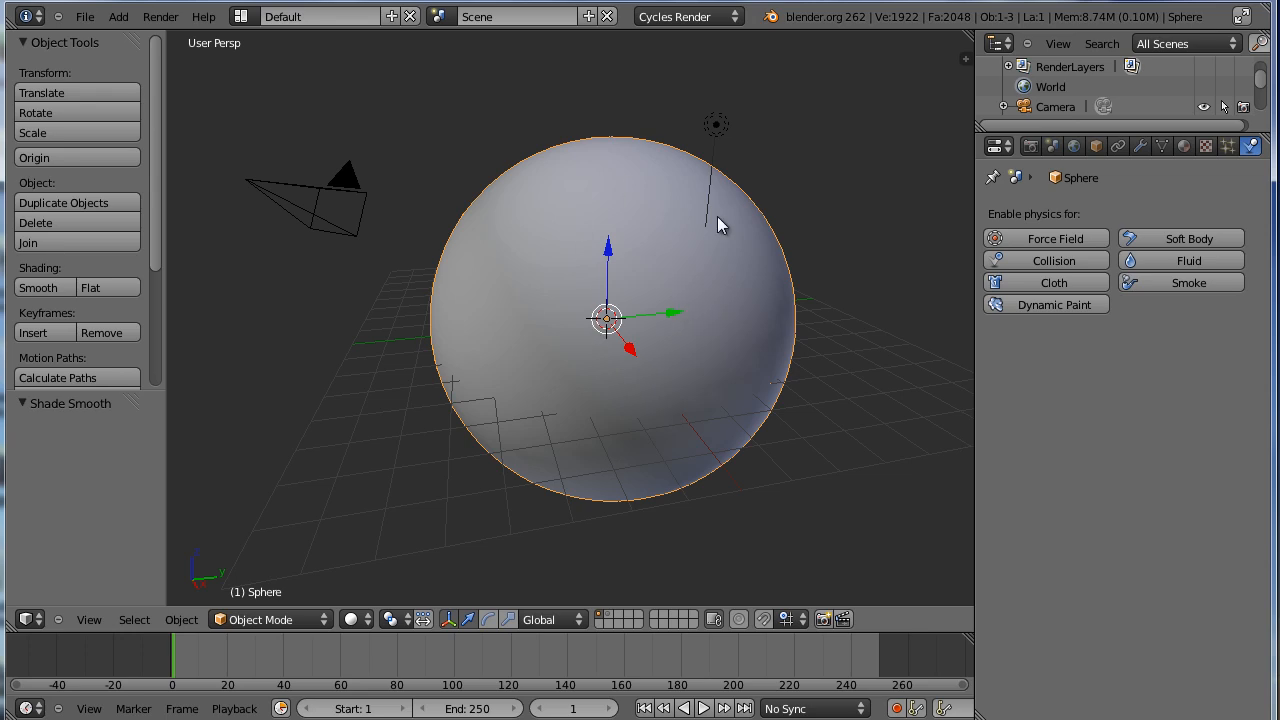
key(i)
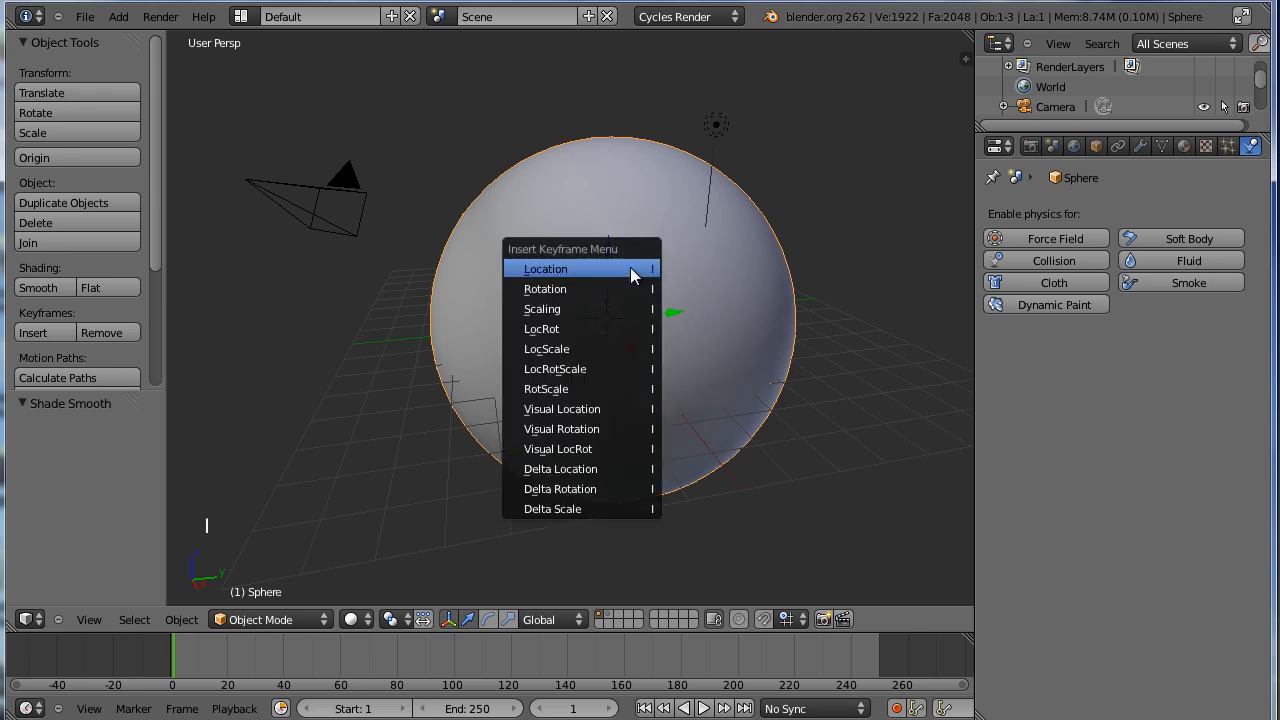
click(630, 275)
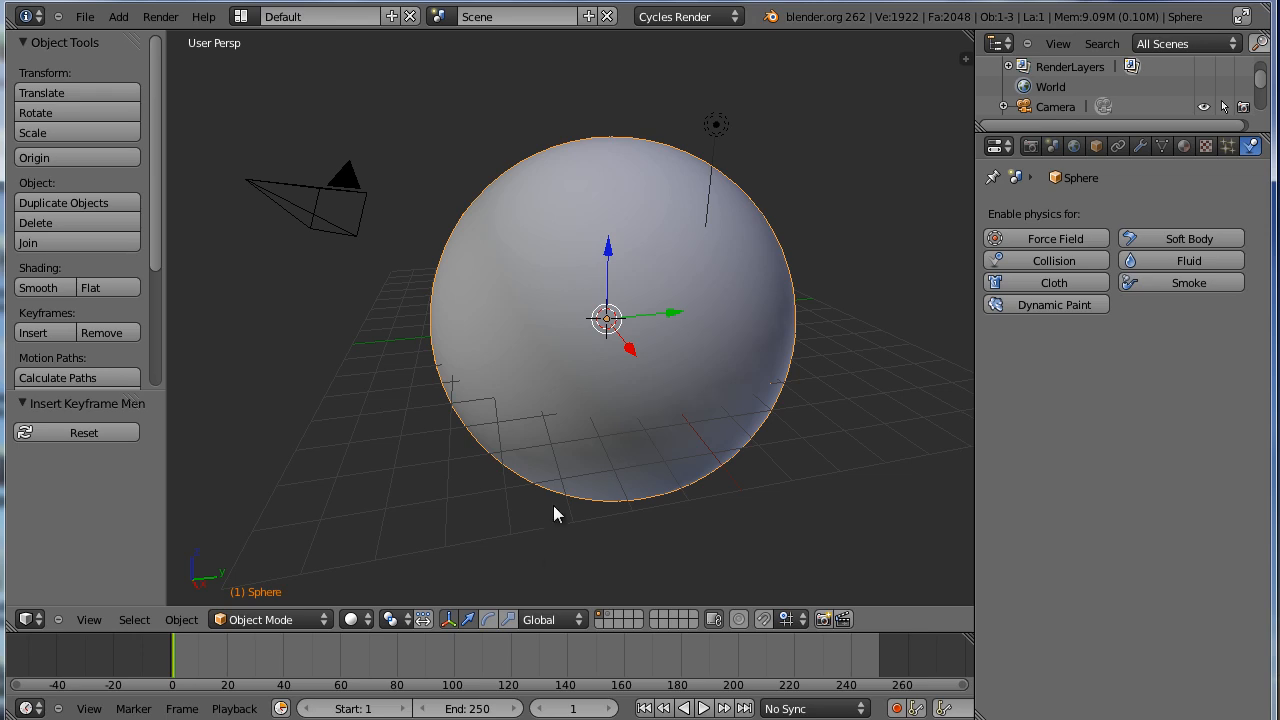
Make the sphere a Dynamic Paint canvas with the Weight surface type and create its output vertex group.
click(1037, 304)
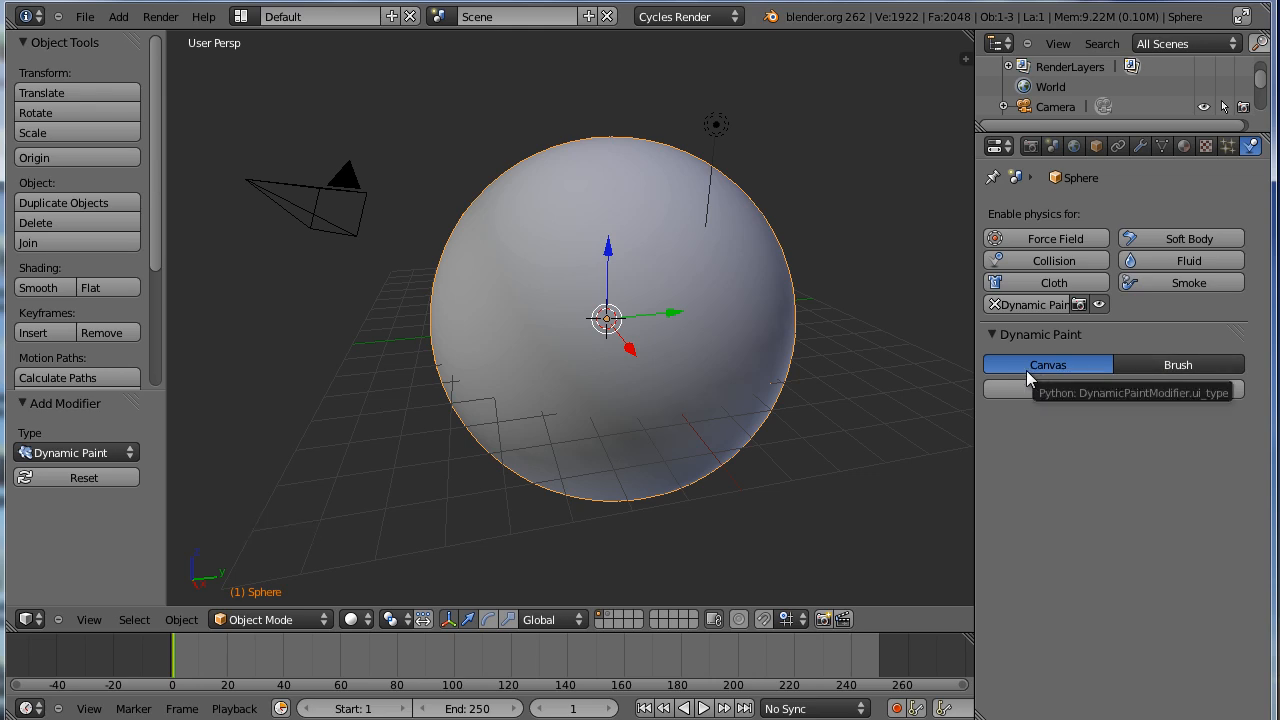
click(1059, 389)
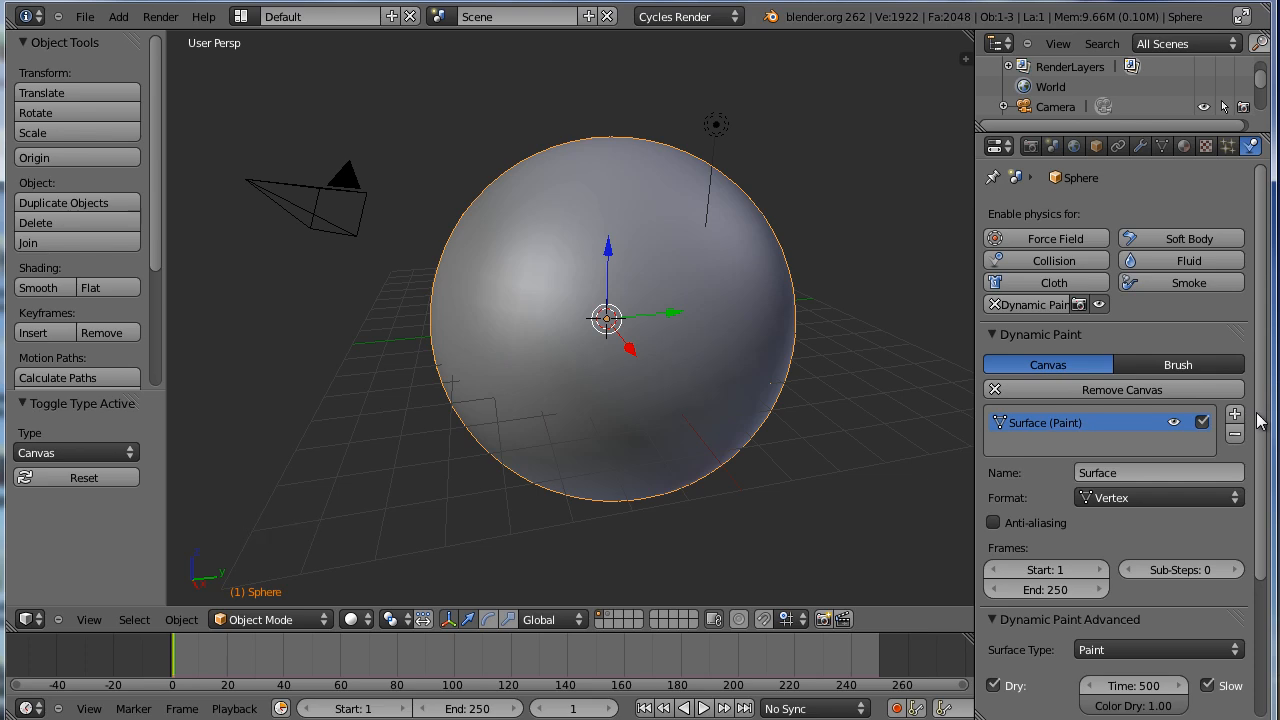
drag(1258, 420, 1262, 556)
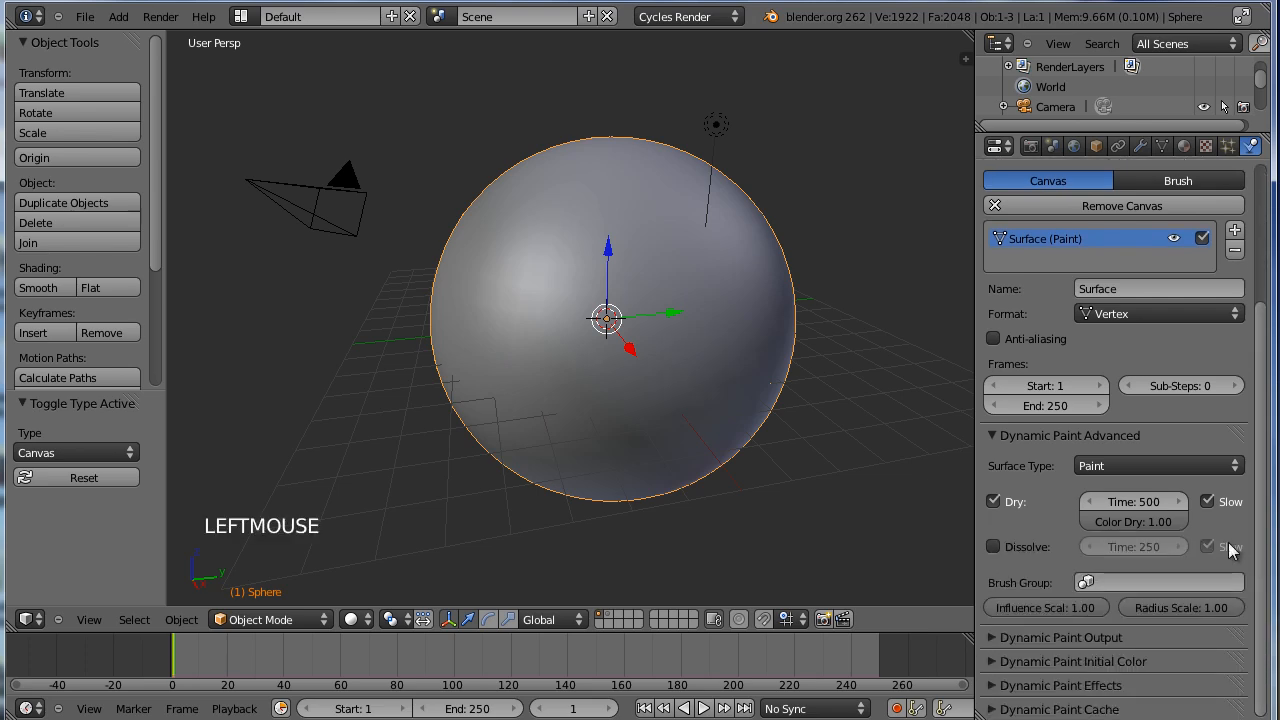
click(1103, 467)
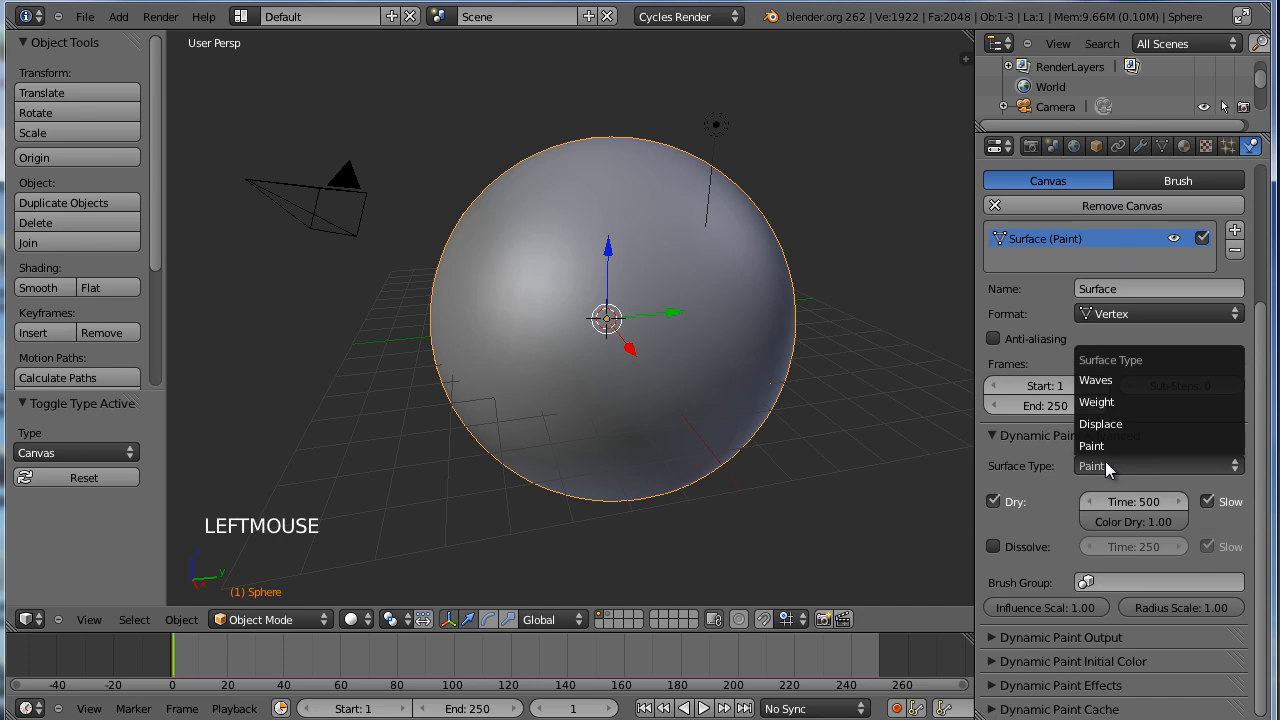
click(1118, 405)
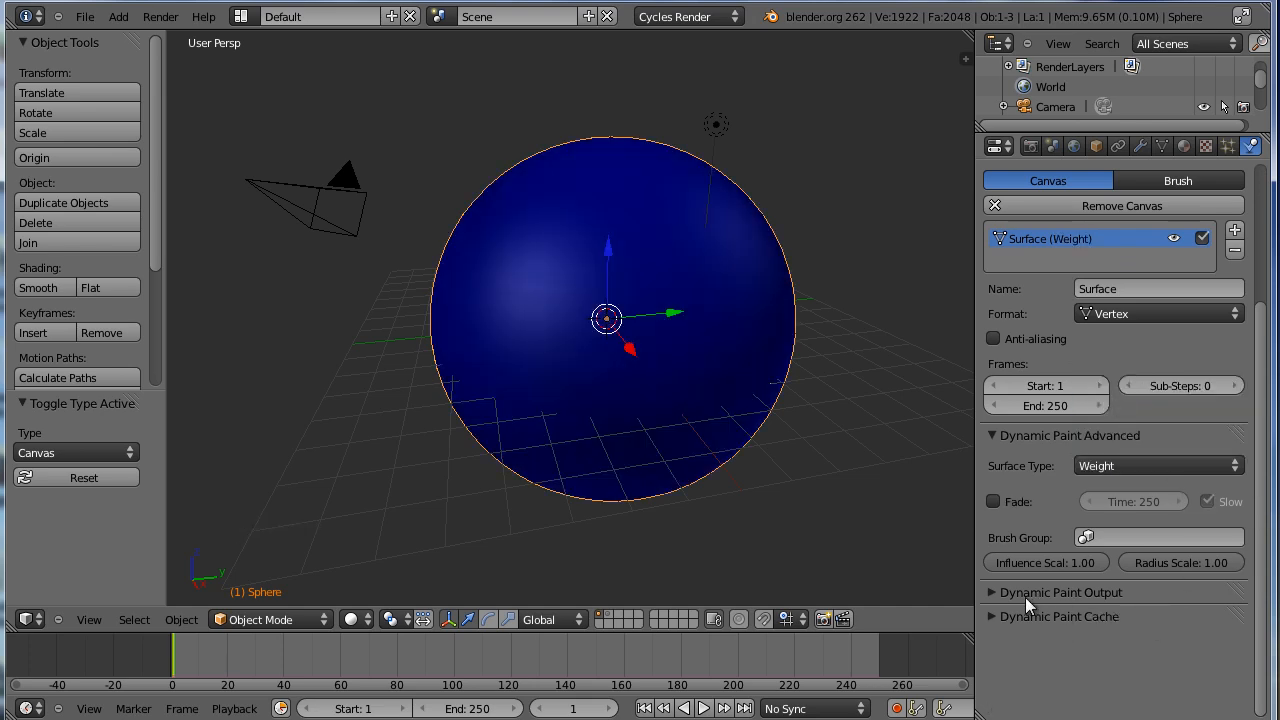
click(1071, 594)
click(1234, 623)
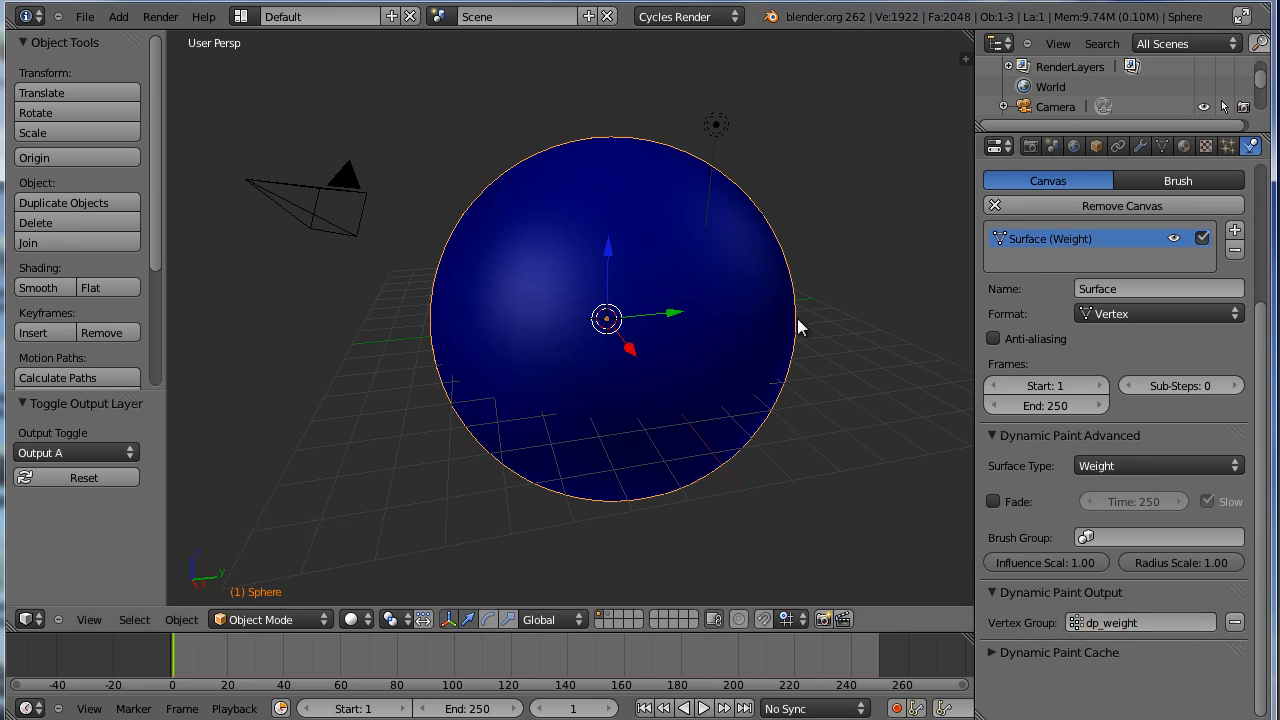
Add a plane at the sphere's centre and scale it up by about 6.43 so it extends beyond the sphere.
key(shift+a)
mouse_move(708, 304)
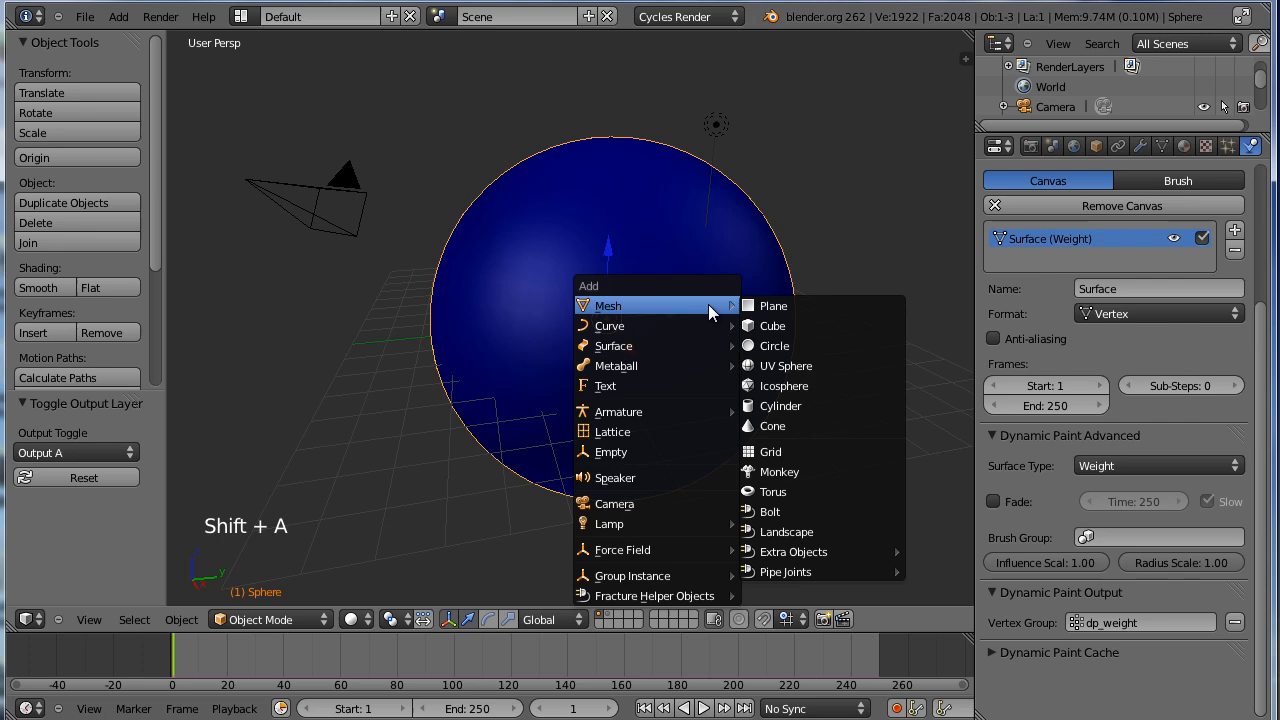
click(776, 306)
key(s)
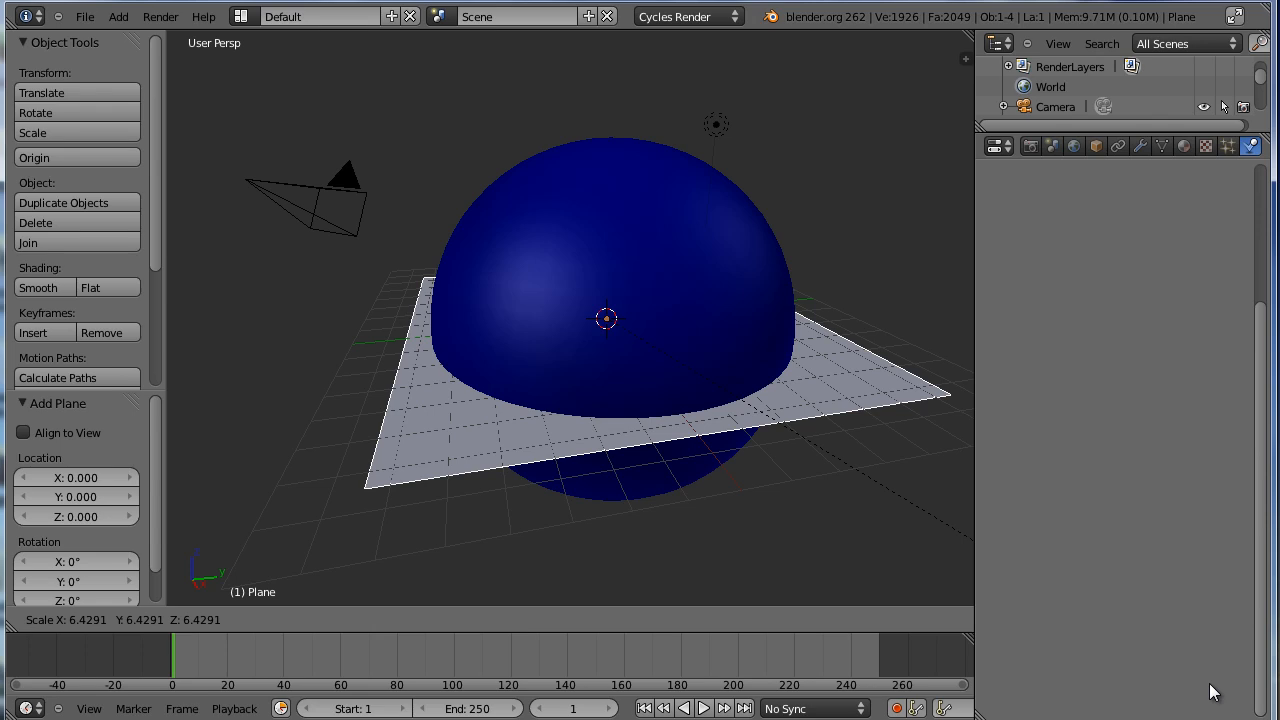
click(1210, 692)
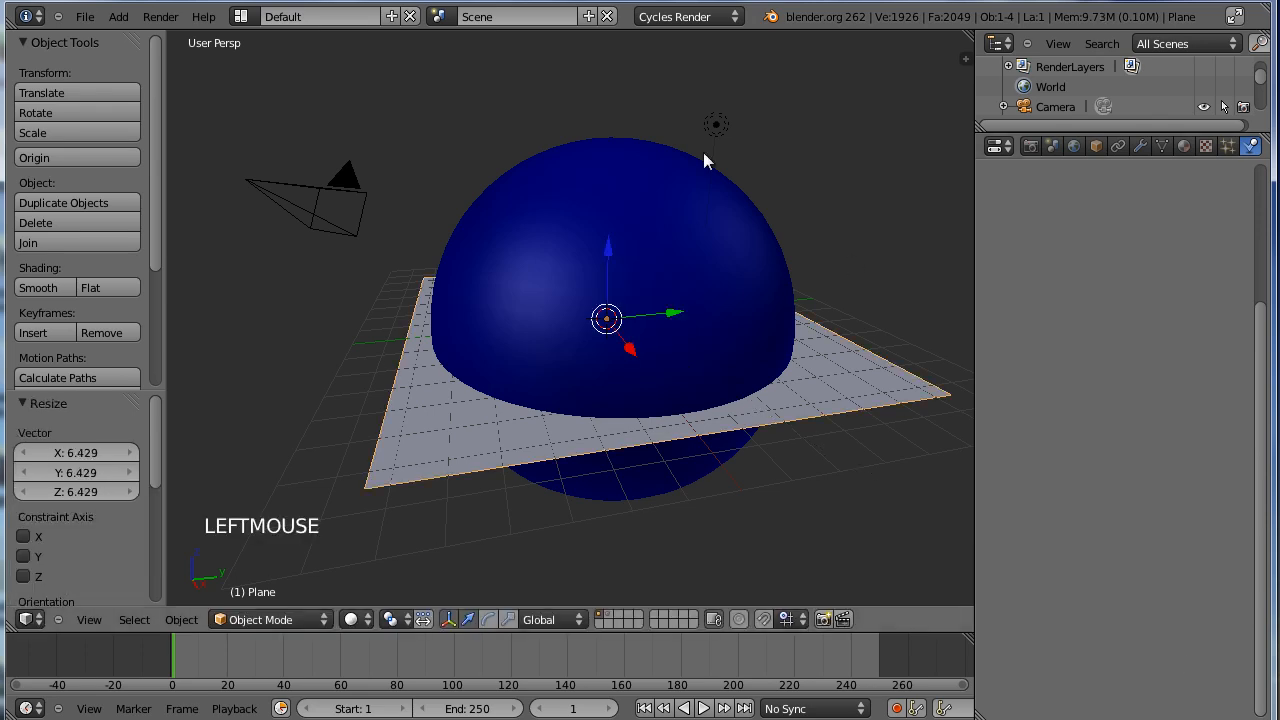
Enable Dynamic Paint physics on the plane and add it as a brush.
click(628, 422)
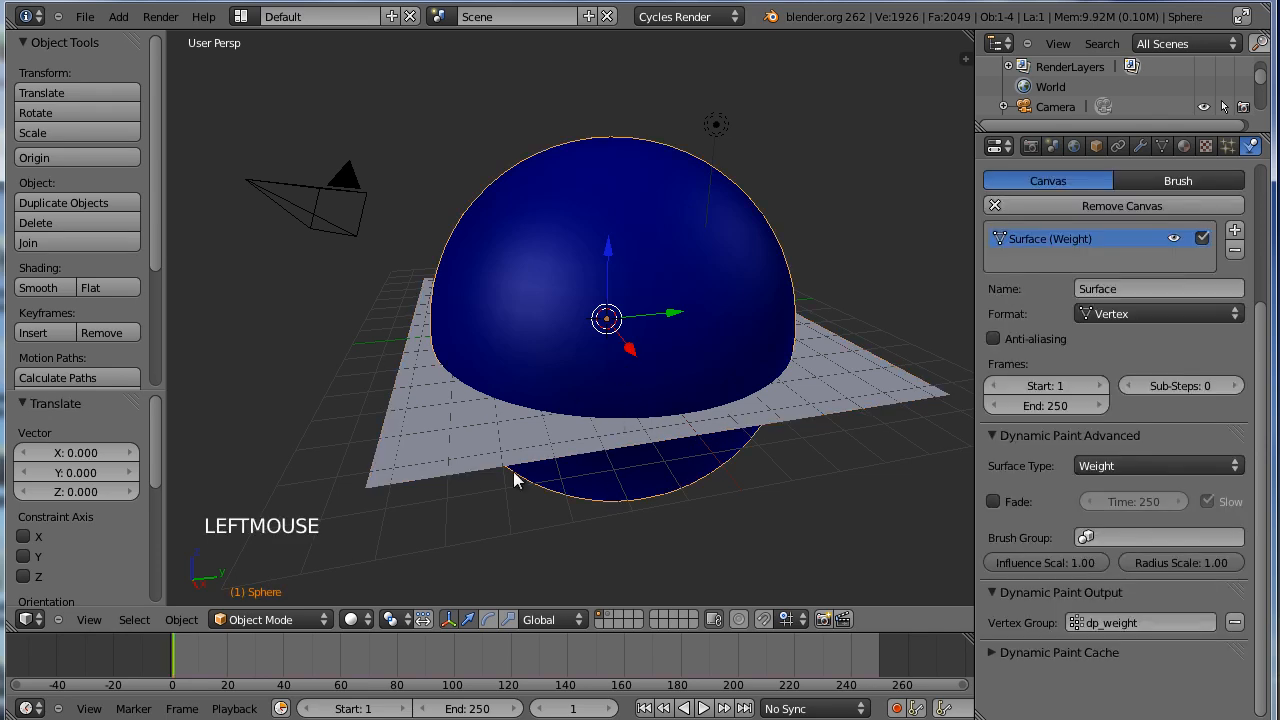
click(478, 455)
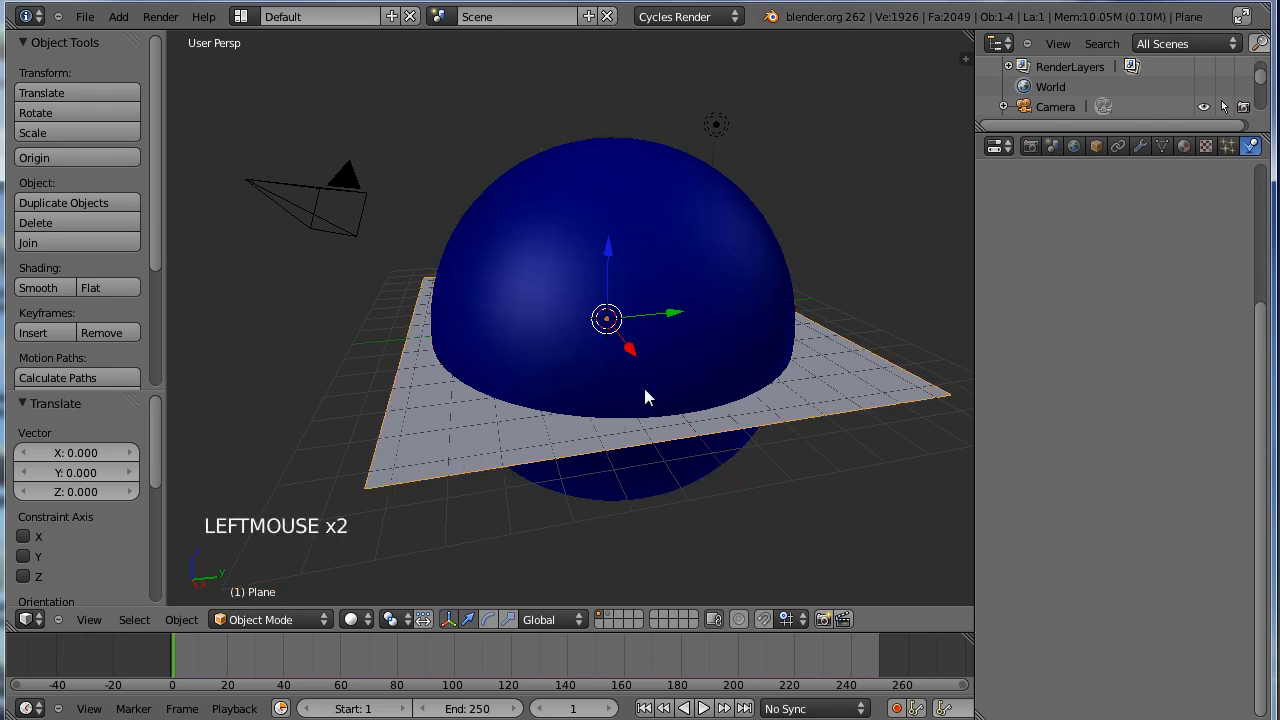
click(1256, 145)
click(1025, 312)
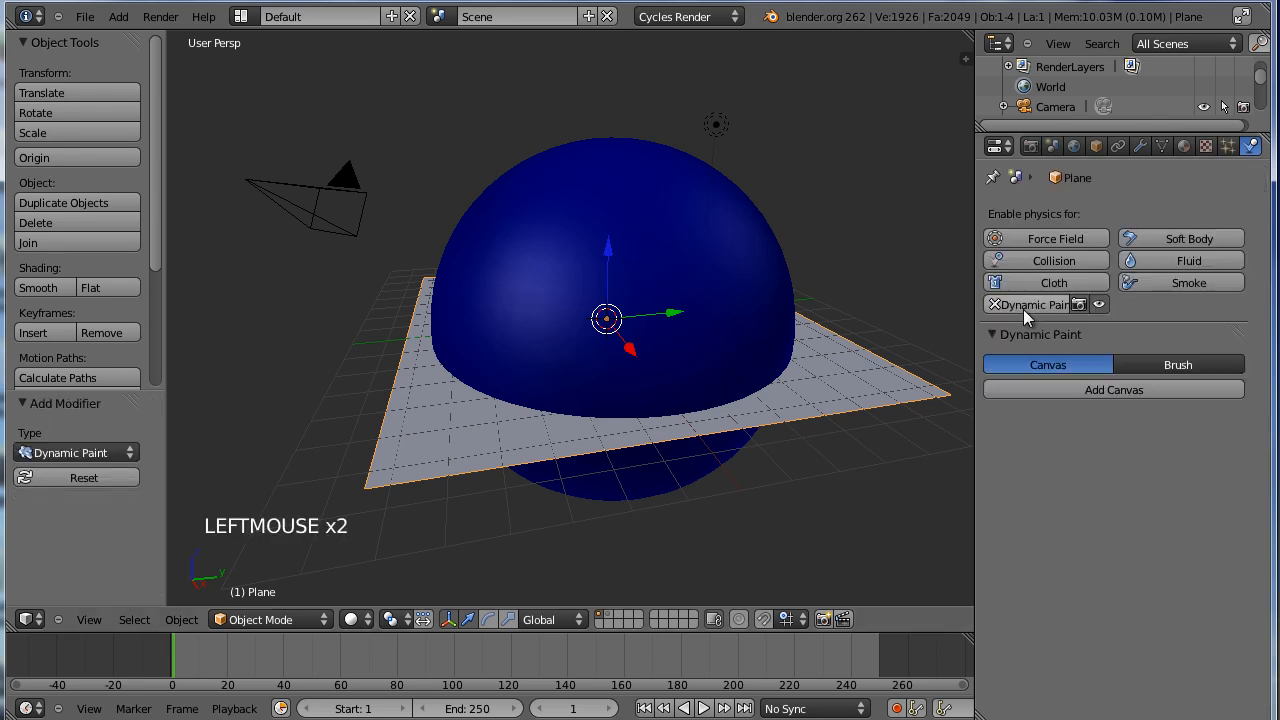
click(1178, 366)
click(1130, 390)
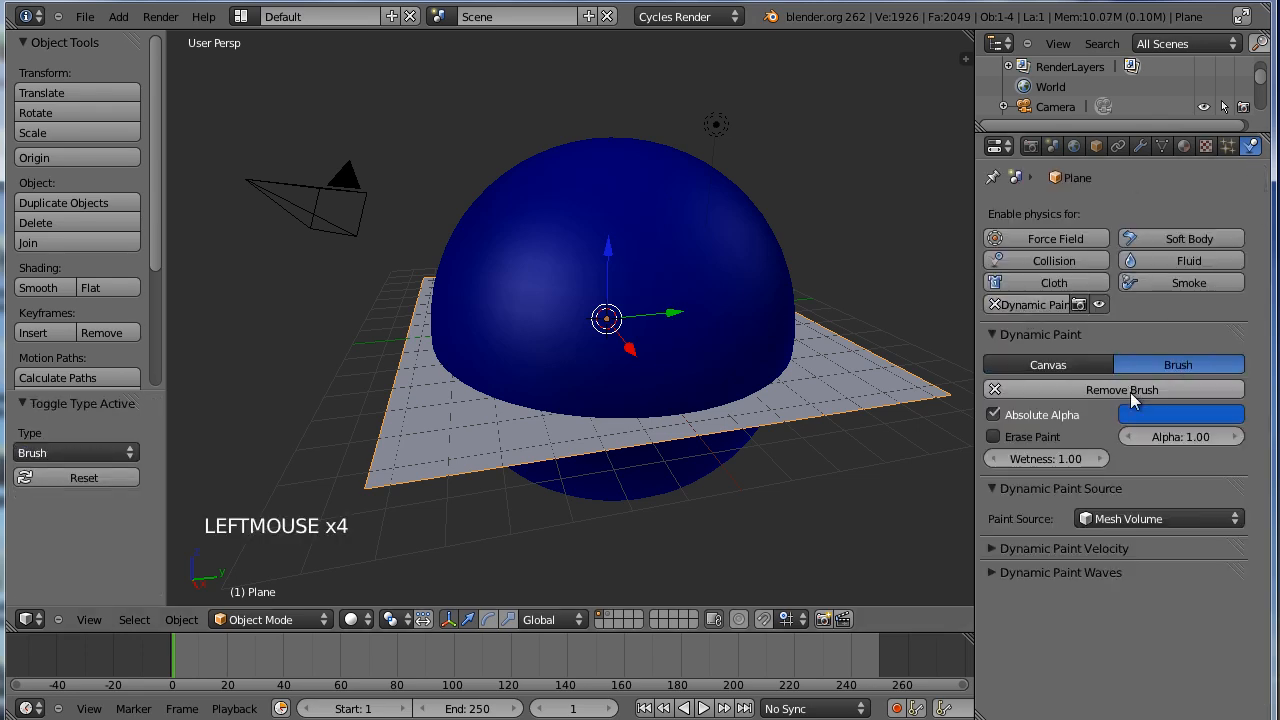
Set the plane brush's paint source to Mesh Volume + Proximity with a paint distance of about 2.42.
click(1120, 521)
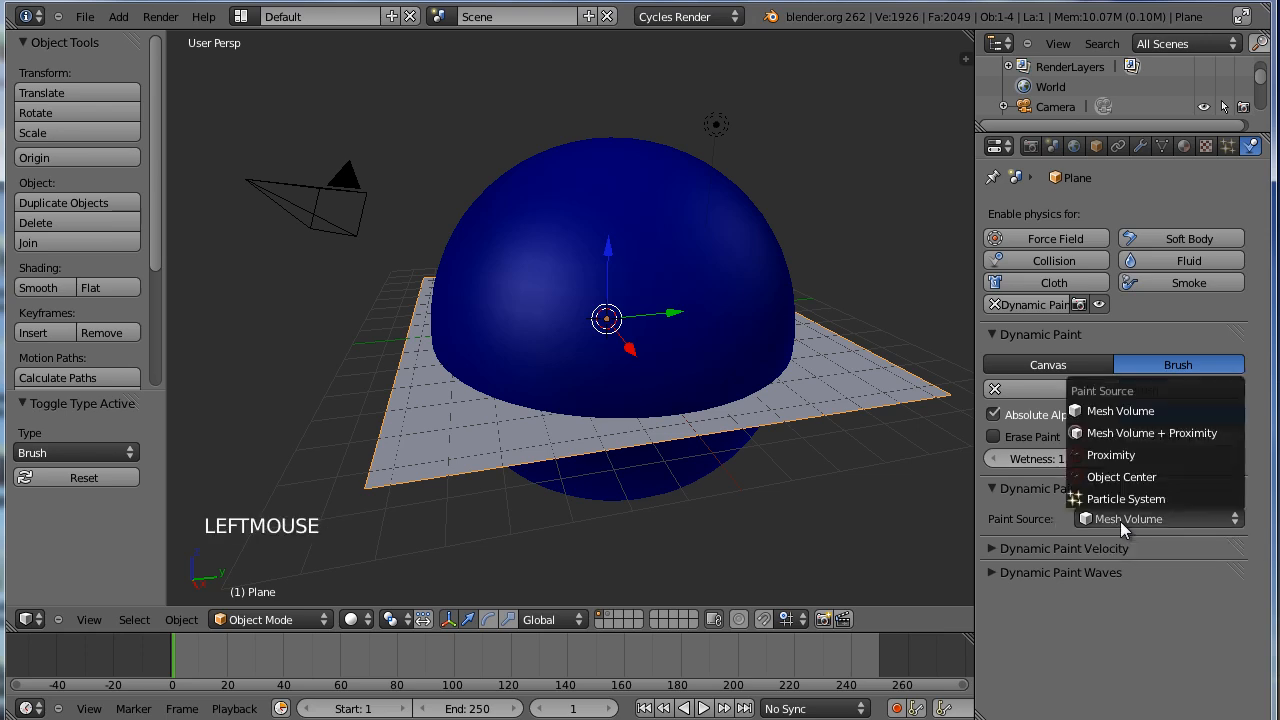
click(1127, 434)
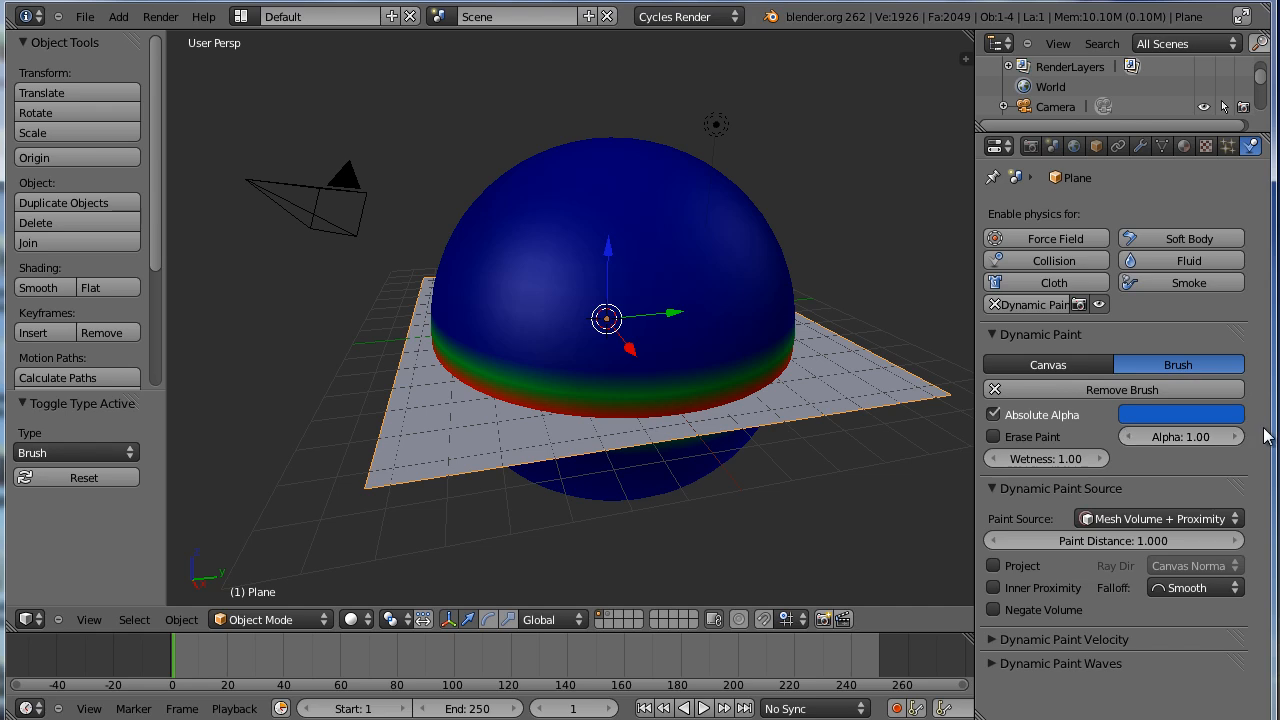
drag(1142, 538, 1183, 534)
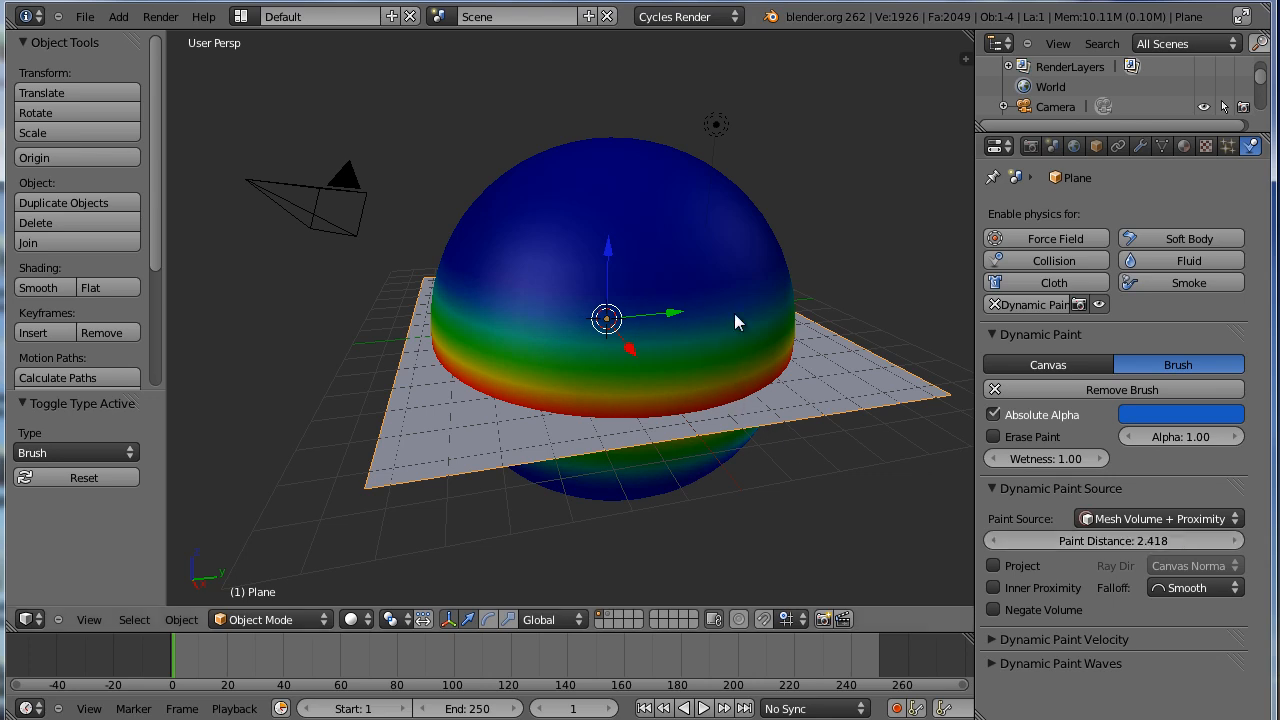
Try a paint distance of 3 for the plane's brush and settle on 2.8.
drag(1160, 541, 1164, 542)
click(1163, 541)
text(3)
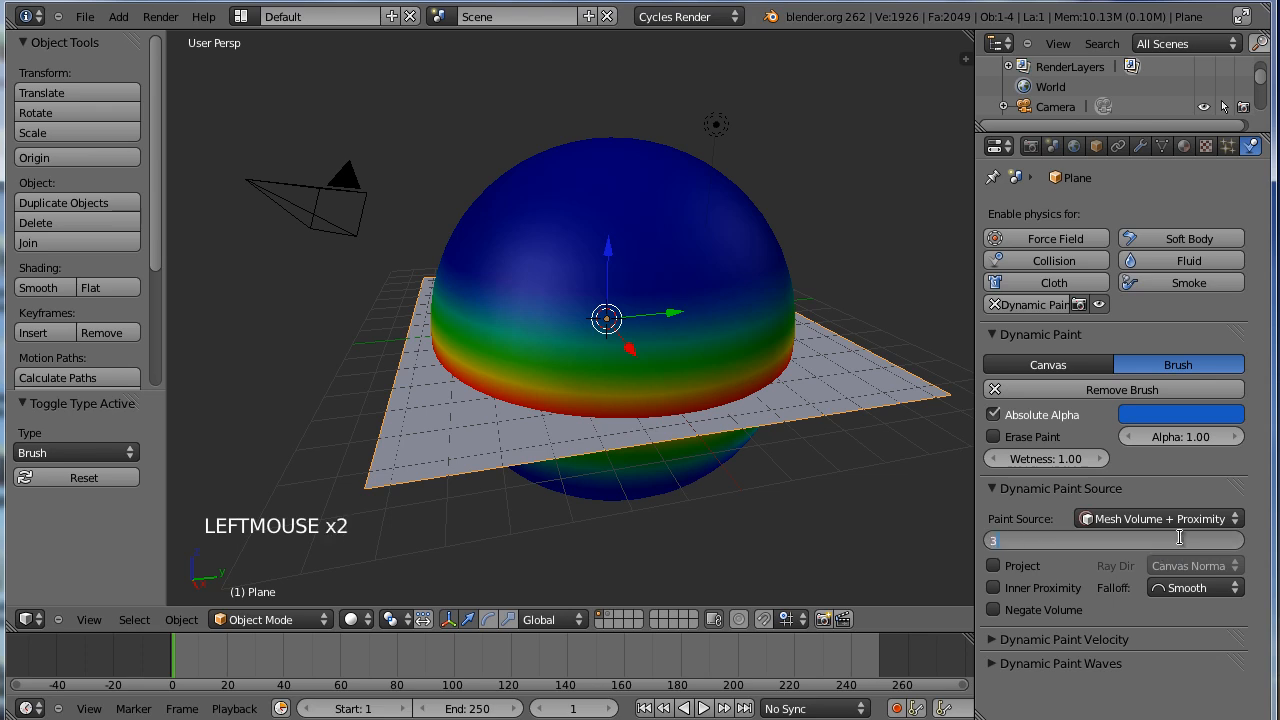
key(Return)
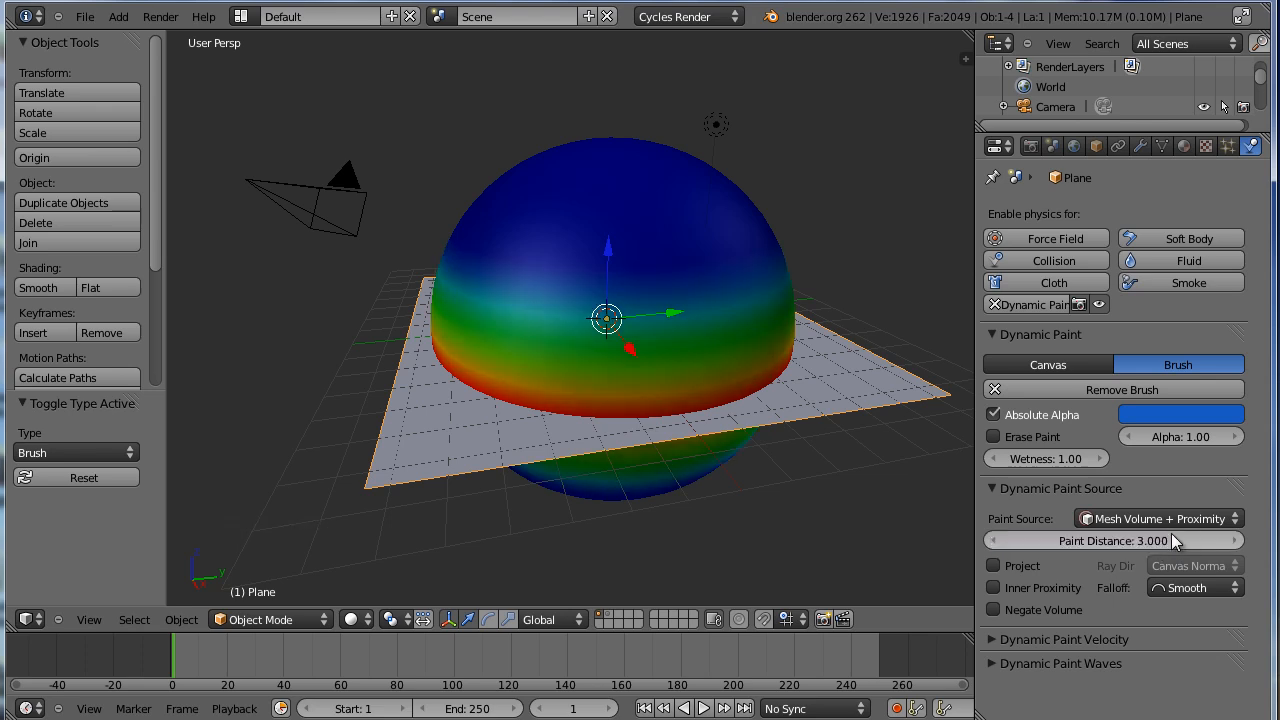
click(1146, 540)
text(2.8)
key(Return)
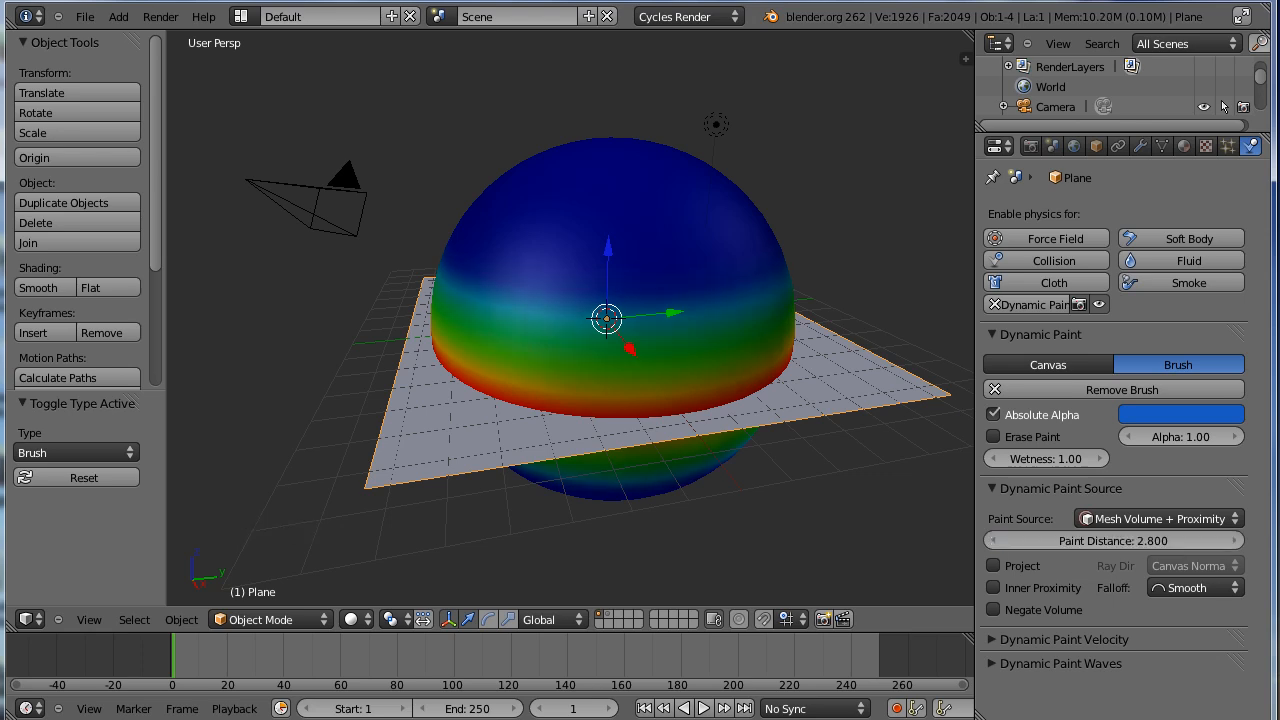
Set the plane brush's paint distance to 2.6.
click(1157, 538)
text(2)
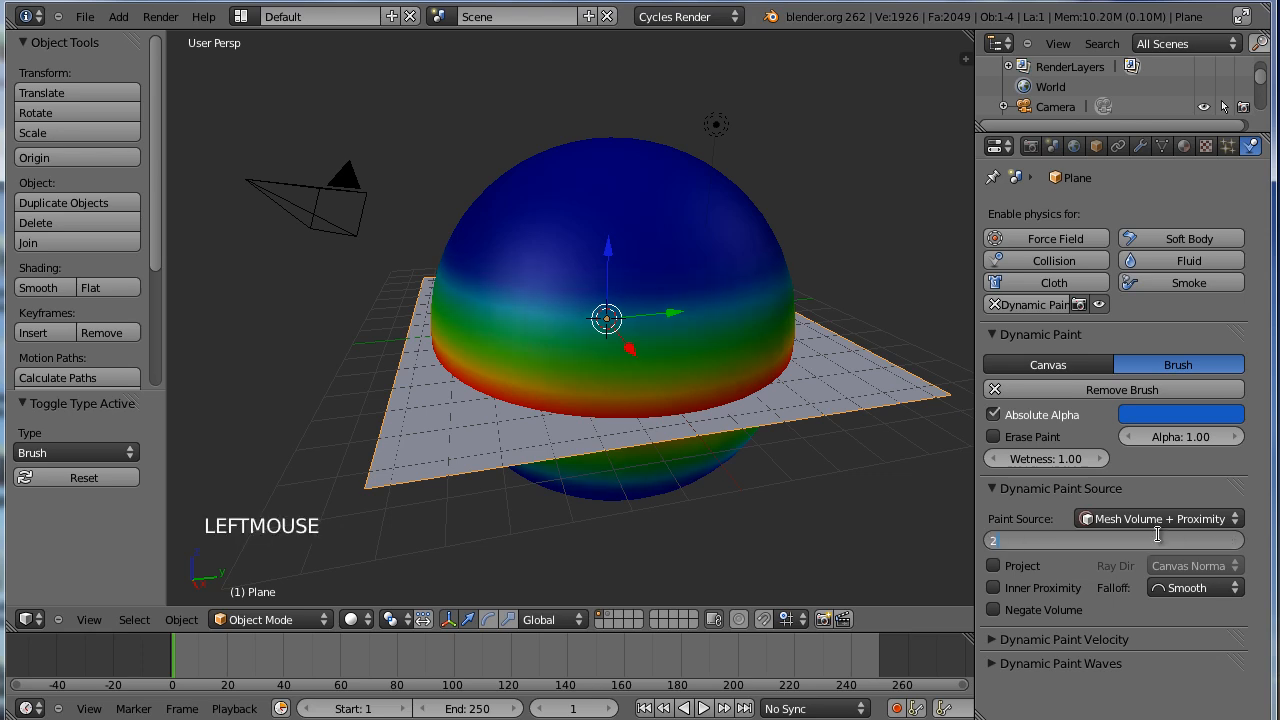
text(.6)
key(Return)
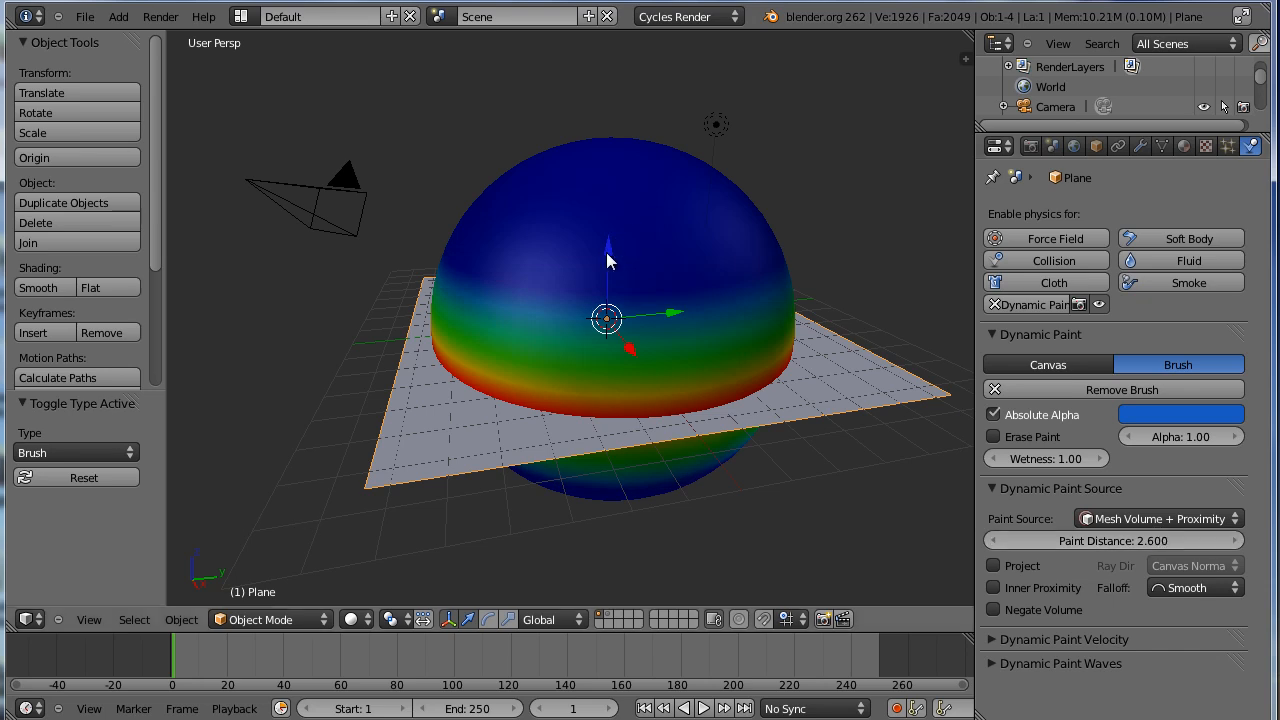
Raise the plane about 8.36 along Z so it clears the sphere's top and insert a location keyframe at frame 1.
drag(608, 261, 575, 3)
ctrl+middle_drag(674, 155, 616, 226)
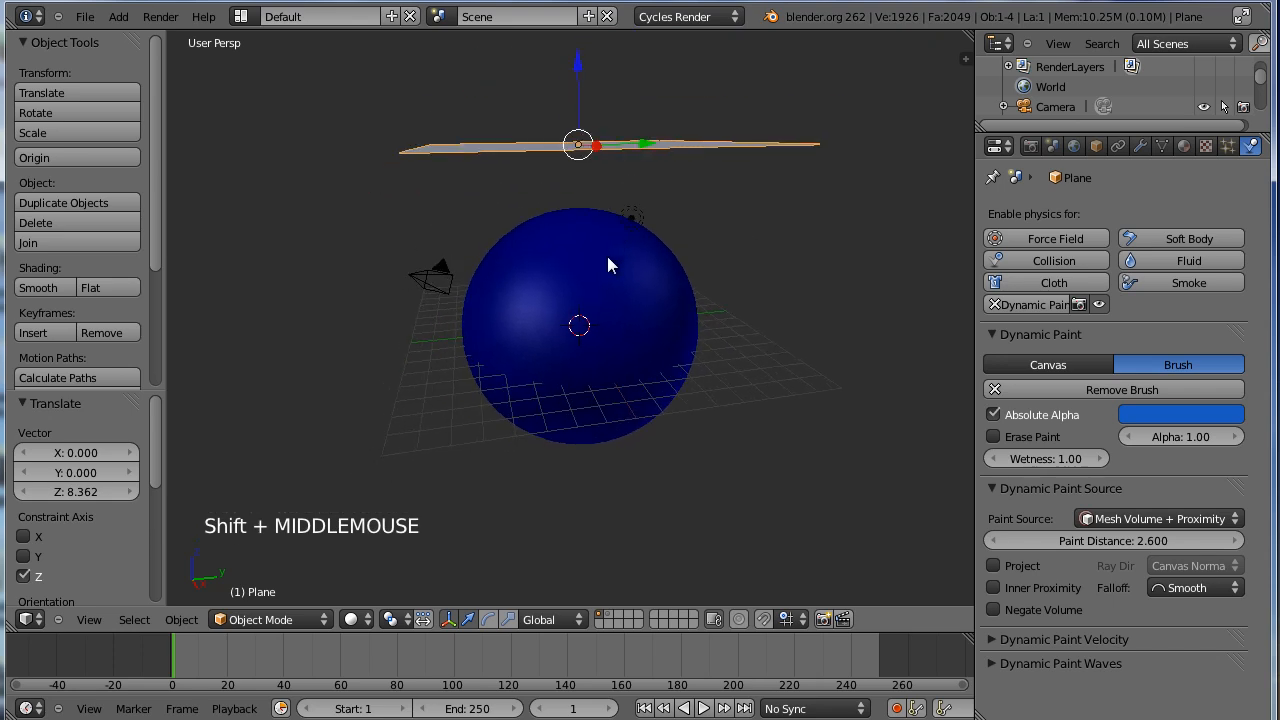
key(i)
click(577, 300)
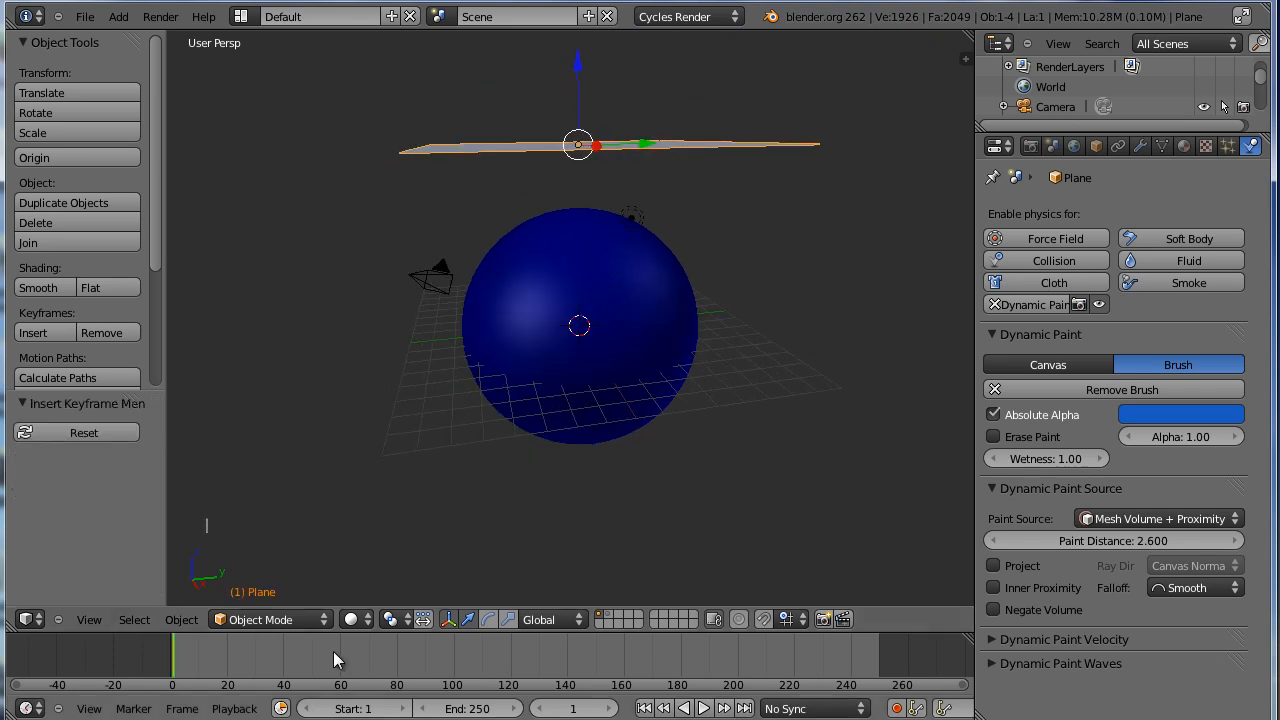
At frame 180, lower the plane along Z to the underside of the sphere and insert a location keyframe.
right_click(678, 653)
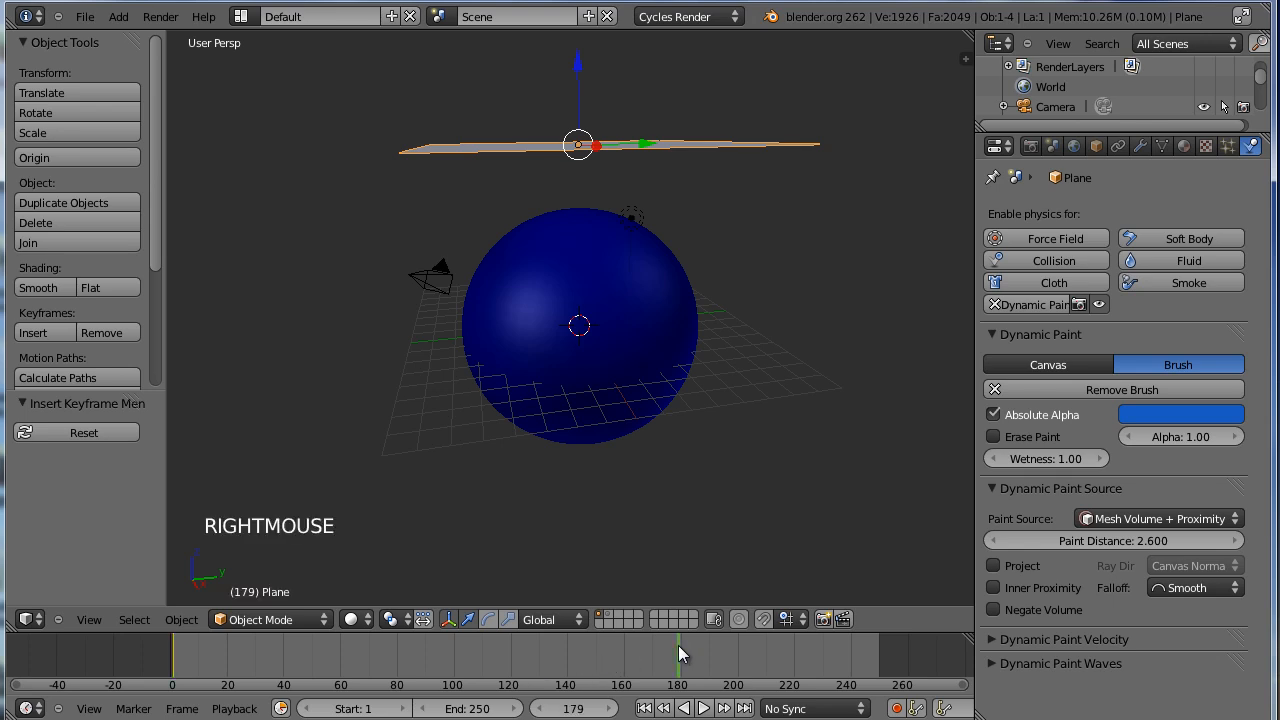
right_drag(678, 653, 681, 653)
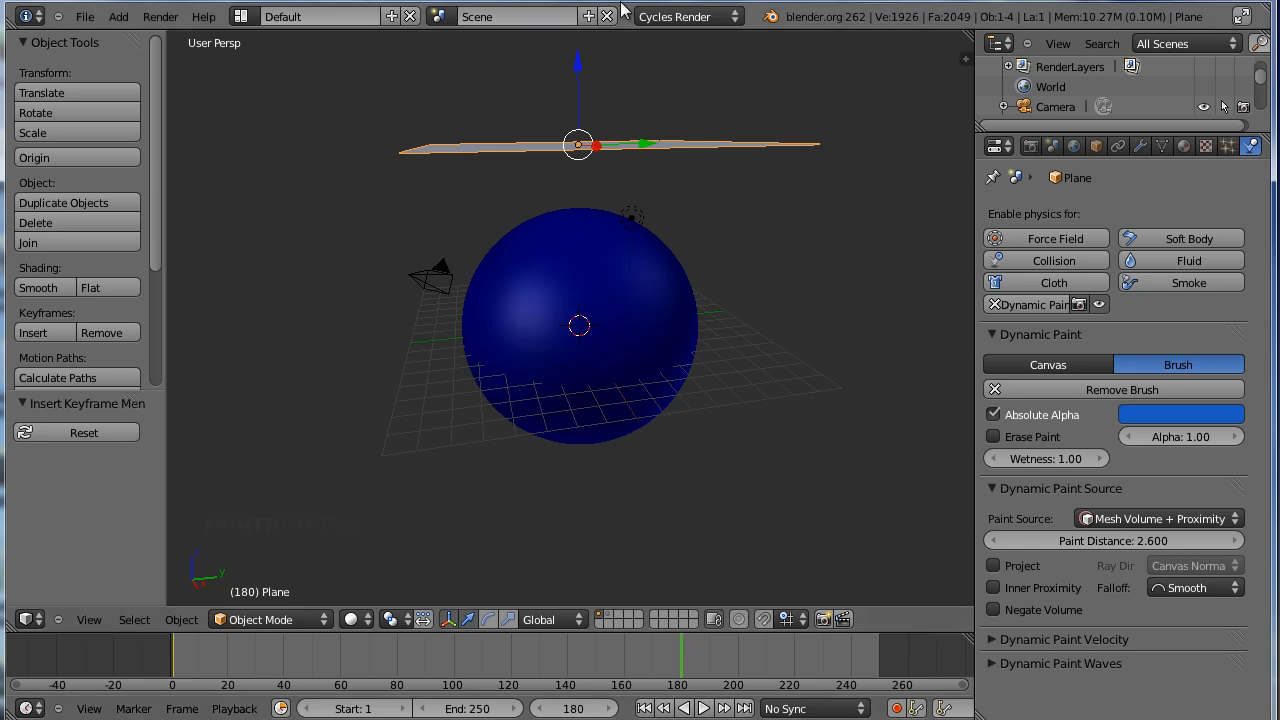
drag(577, 68, 596, 326)
middle_drag(596, 370, 584, 267)
drag(591, 431, 597, 457)
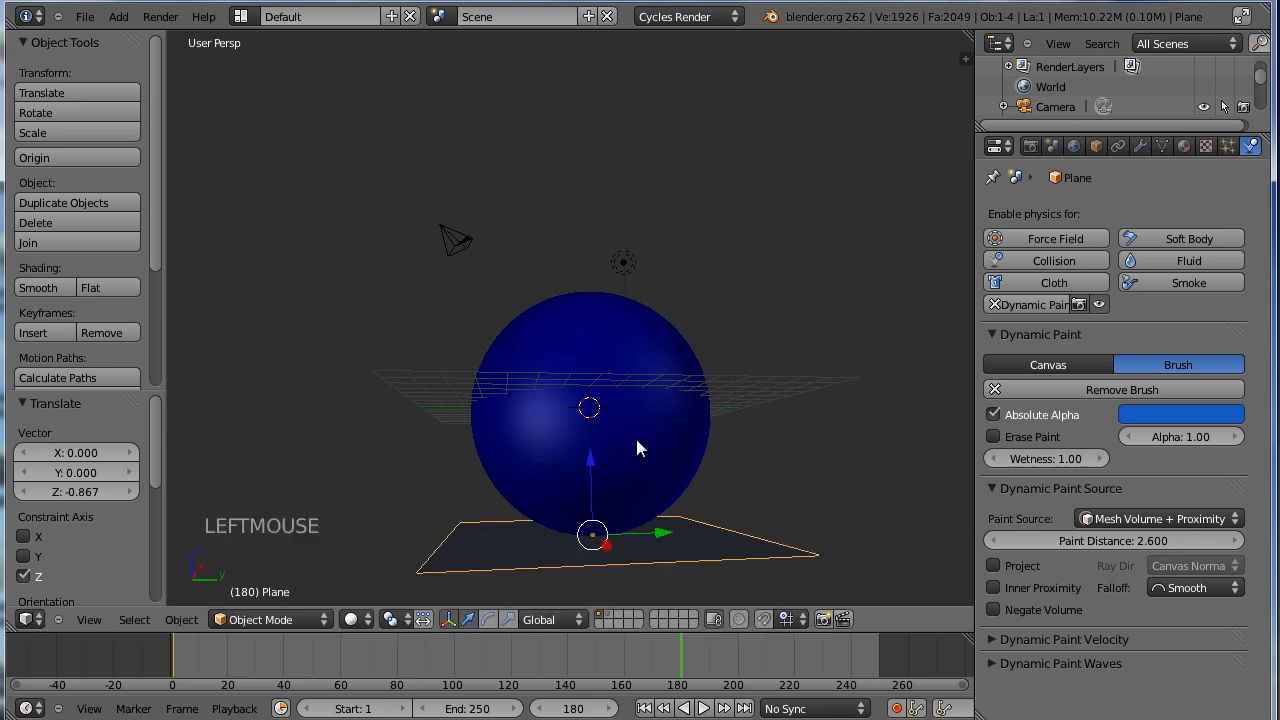
key(i)
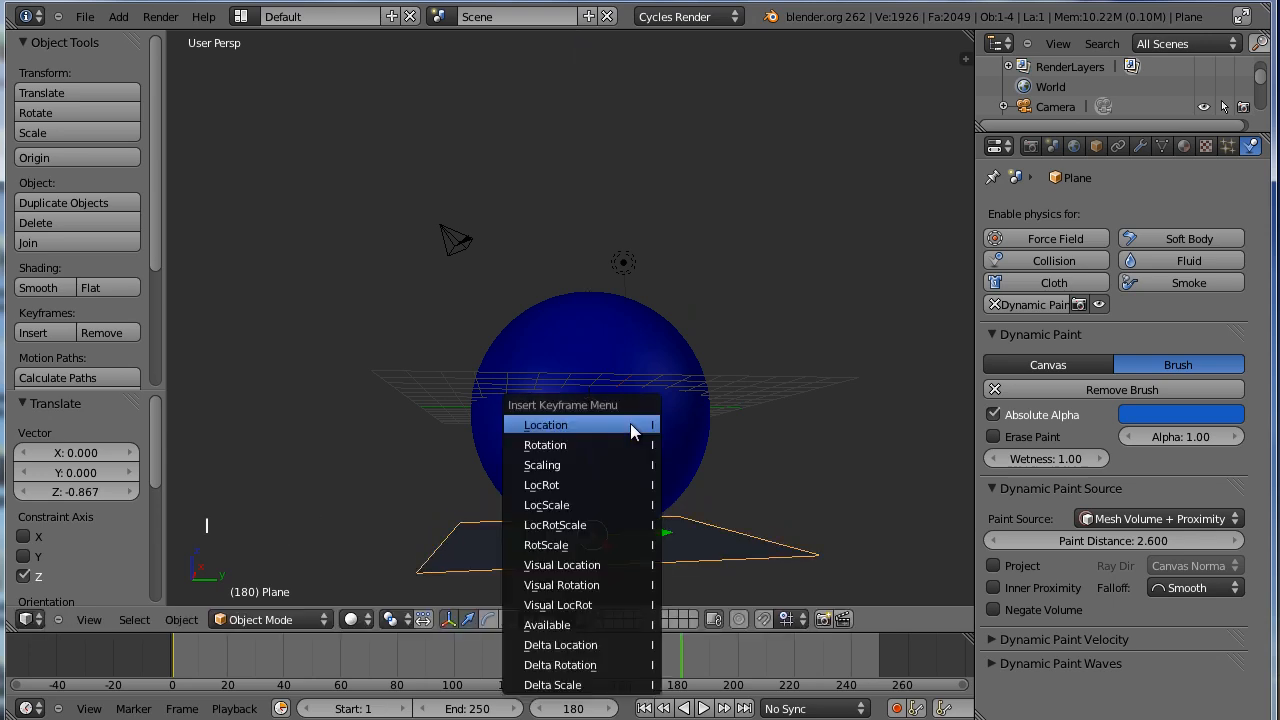
click(630, 425)
Scrub the animation from frame 180 back to frame 0 to examine how the moving plane paints the sphere.
shift+middle_drag(628, 443, 596, 415)
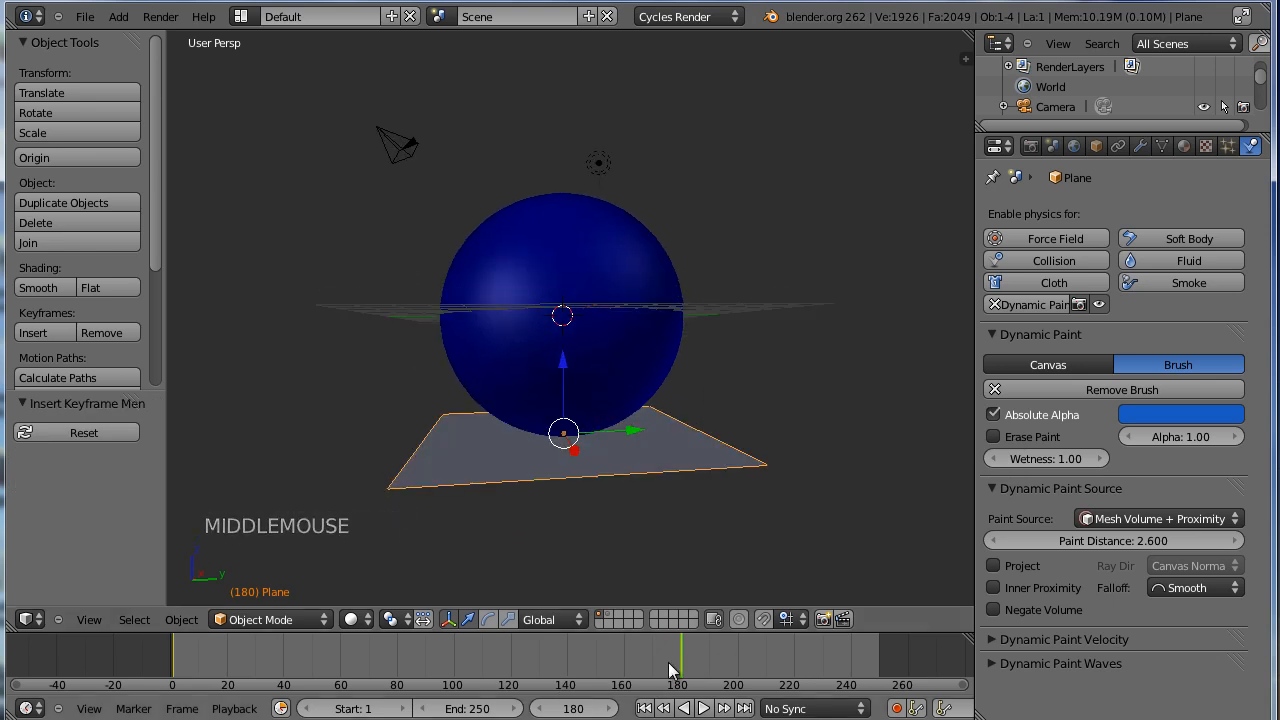
right_drag(664, 656, 612, 658)
drag(504, 659, 128, 663)
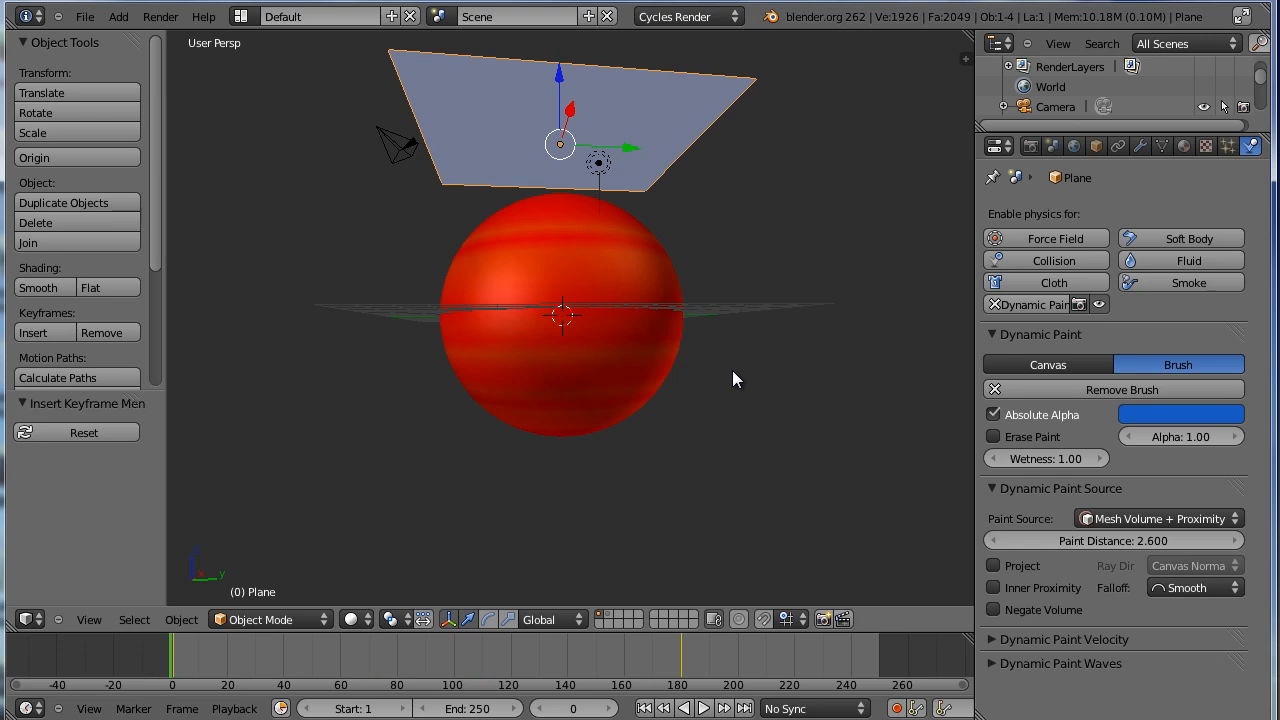
Save the file as BallDynamicPaintv2 in the BallDynamicPaintv2 folder.
key(ctrl+s)
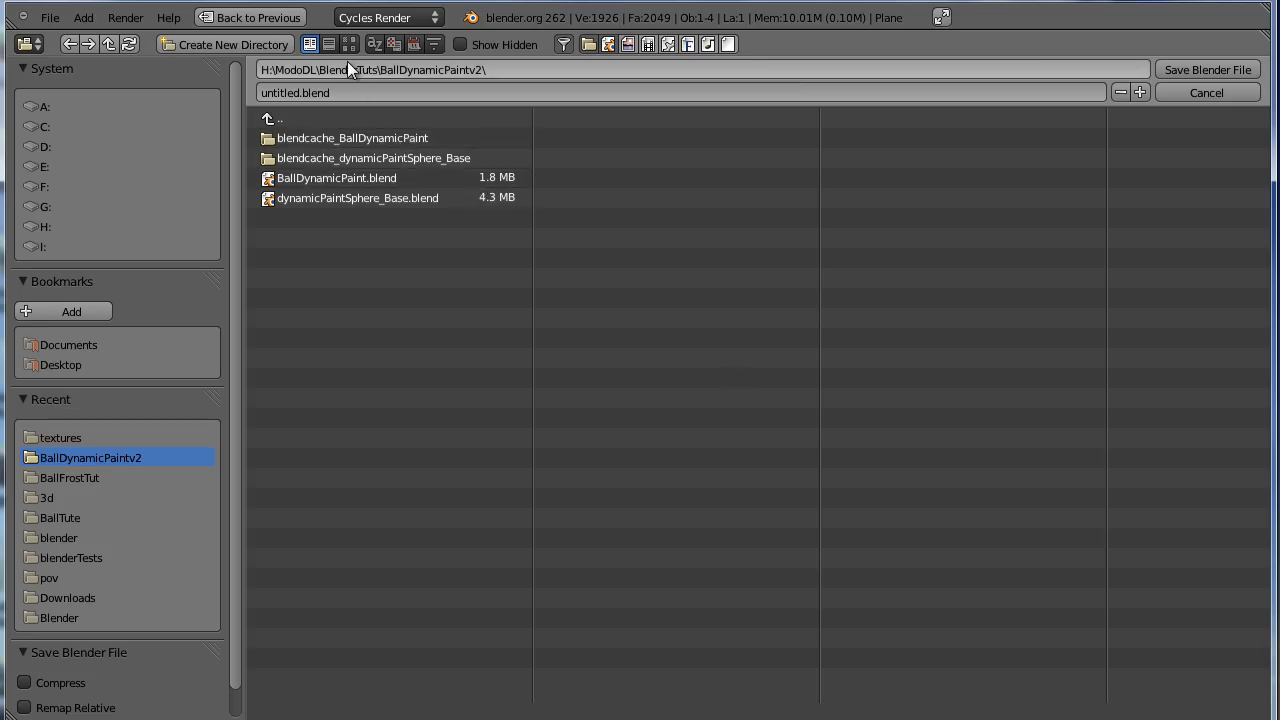
click(348, 95)
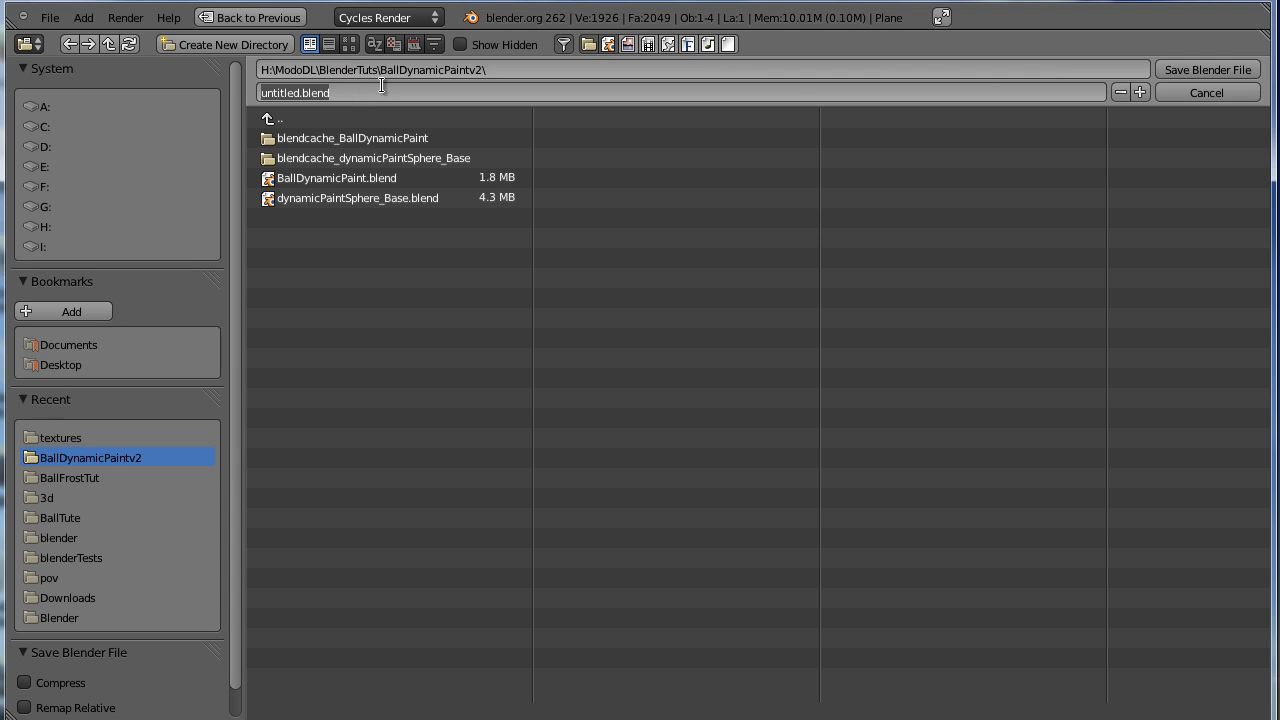
text(BallDynamicPaintv2)
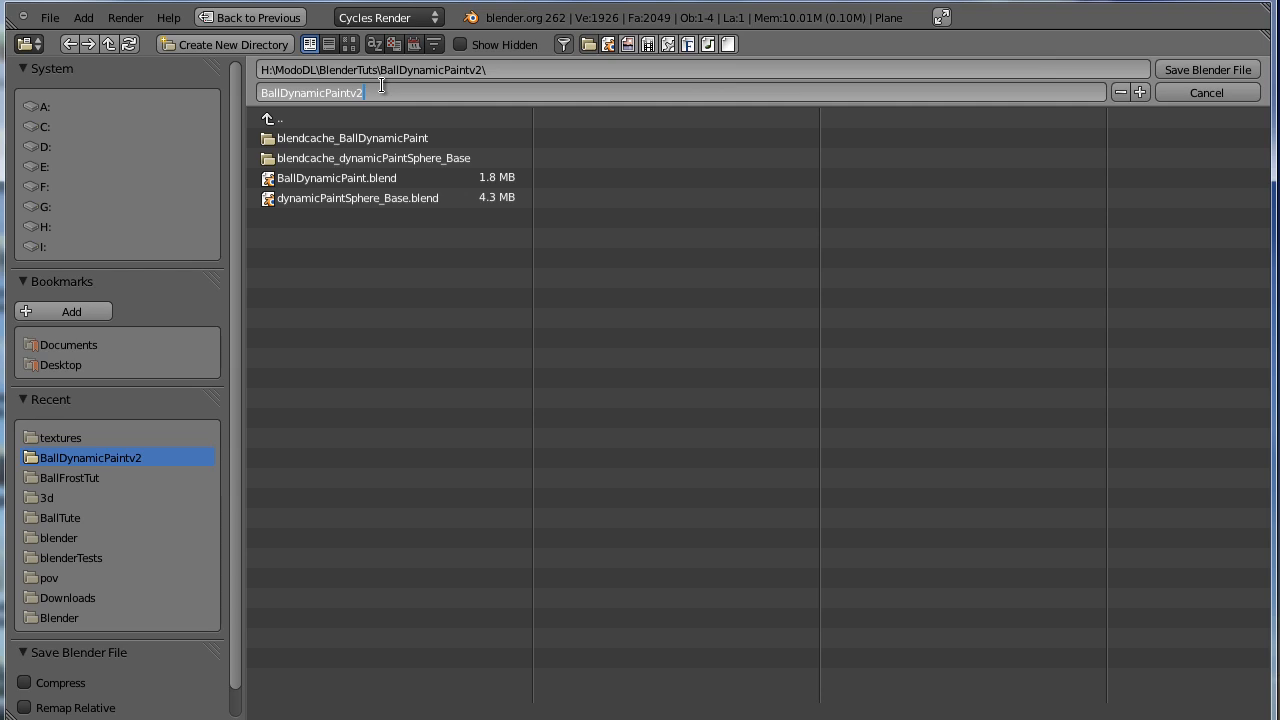
key(Return)
key(Return)
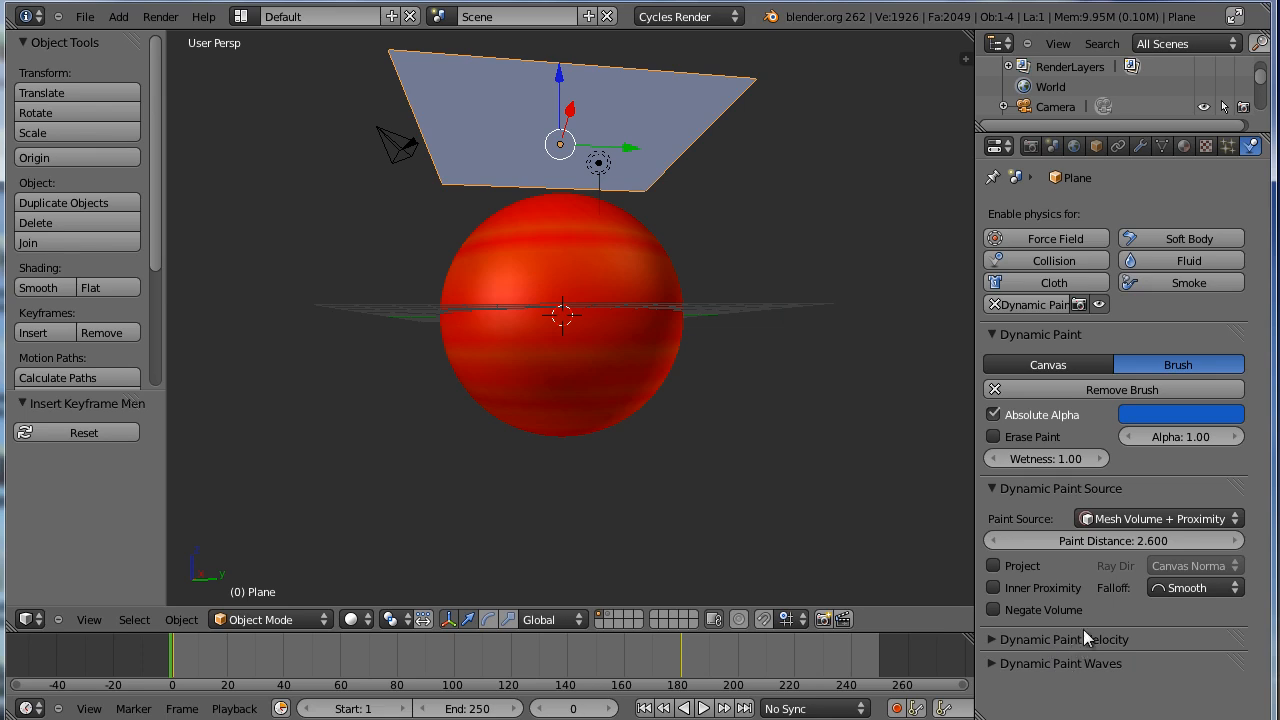
Select the sphere canvas and bake its dynamic paint cache for frames 1 to 250.
click(633, 369)
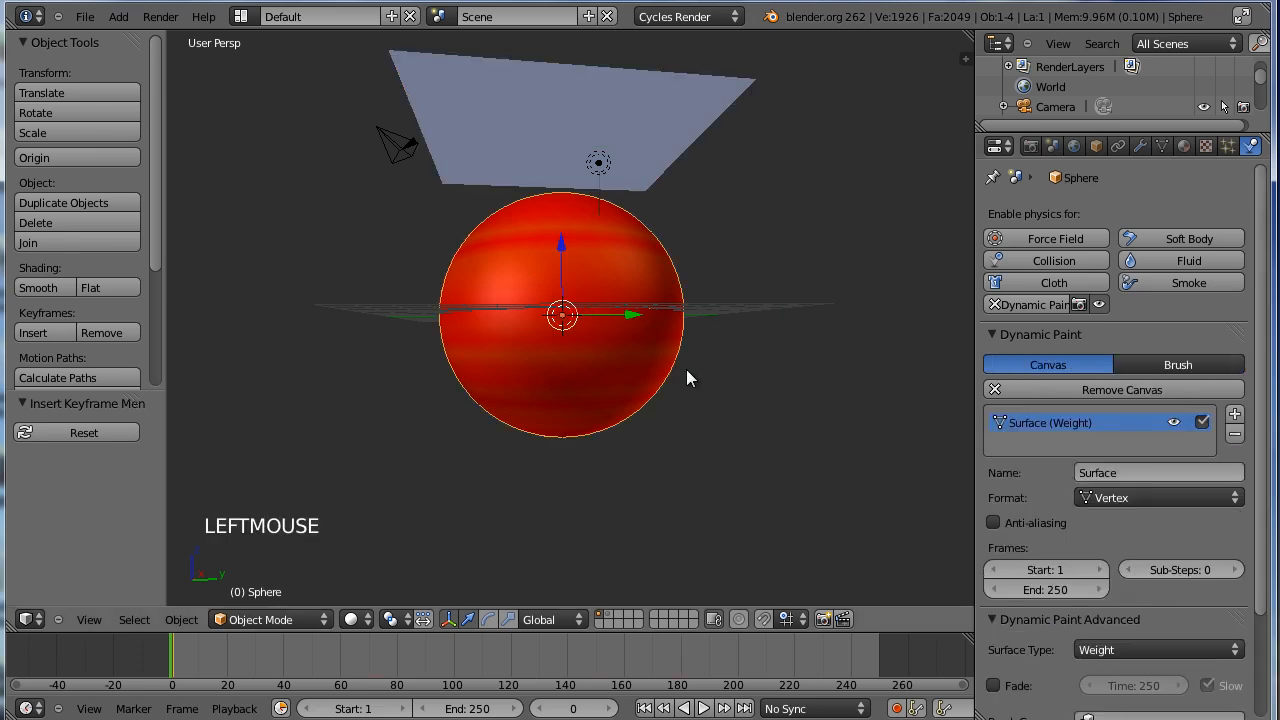
scroll(1262, 651, down, 3)
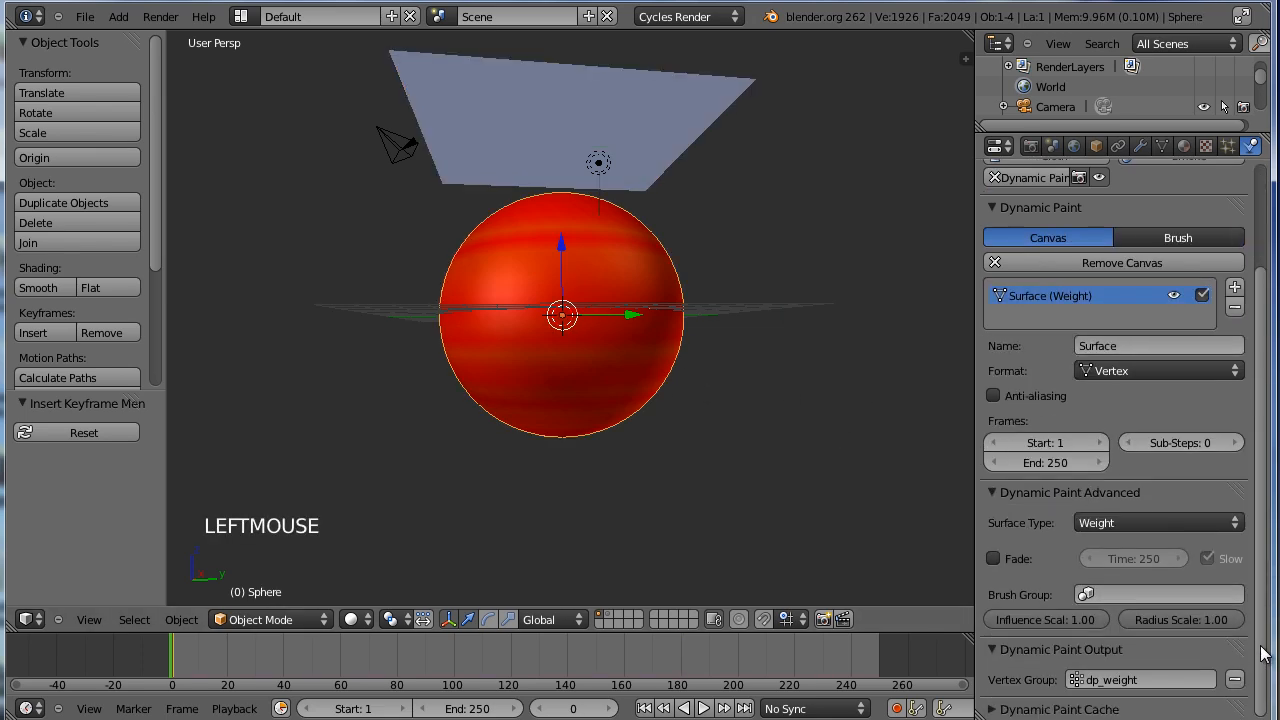
scroll(1258, 620, up, 3)
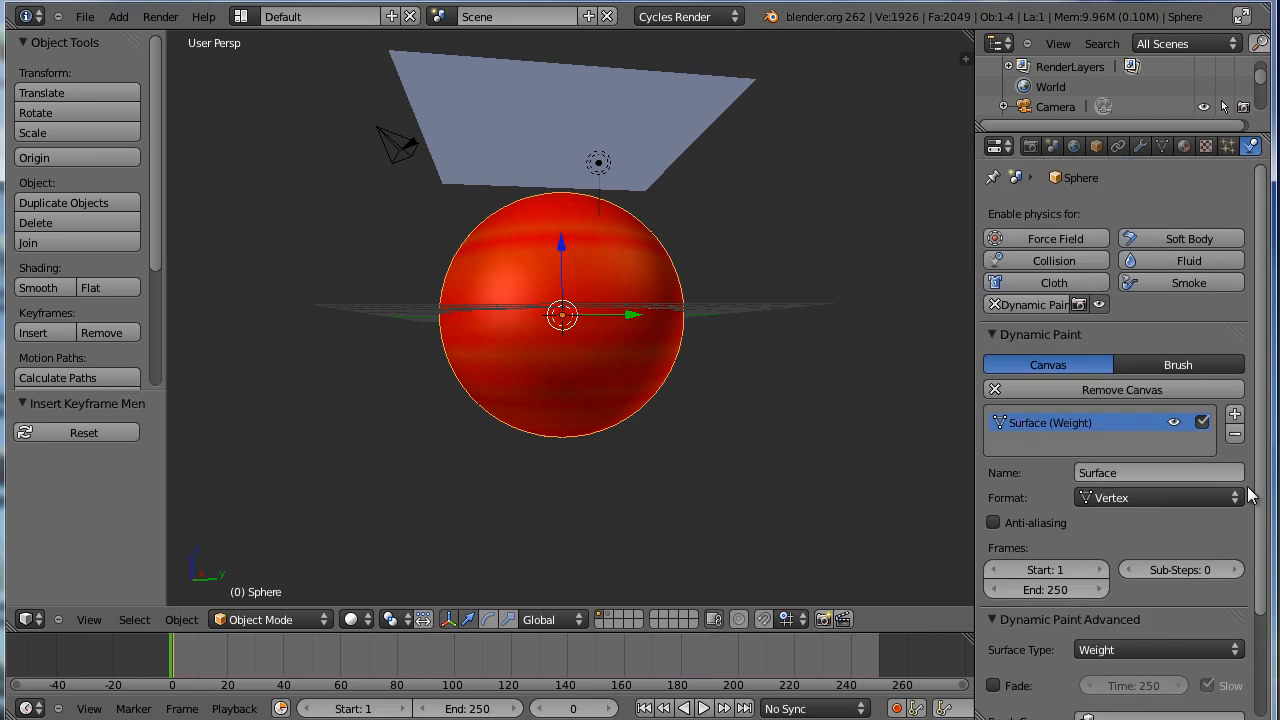
scroll(1249, 496, down, 3)
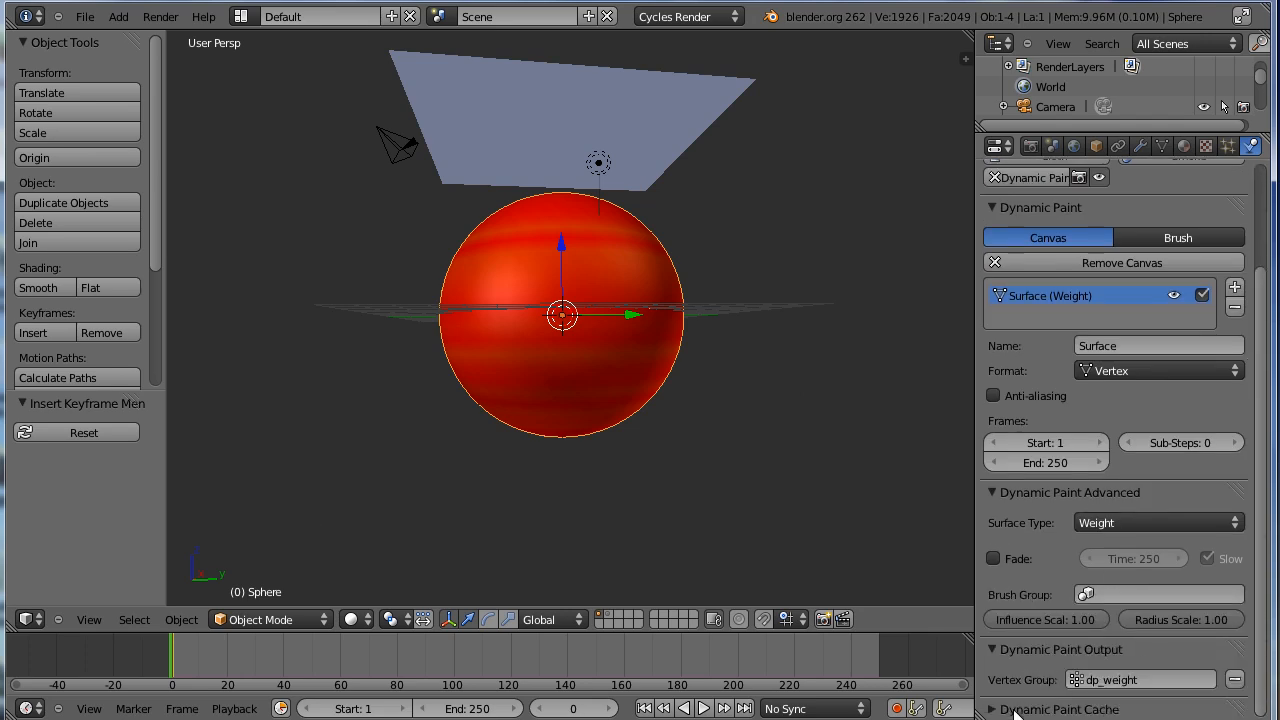
click(1103, 710)
scroll(1174, 652, down, 5)
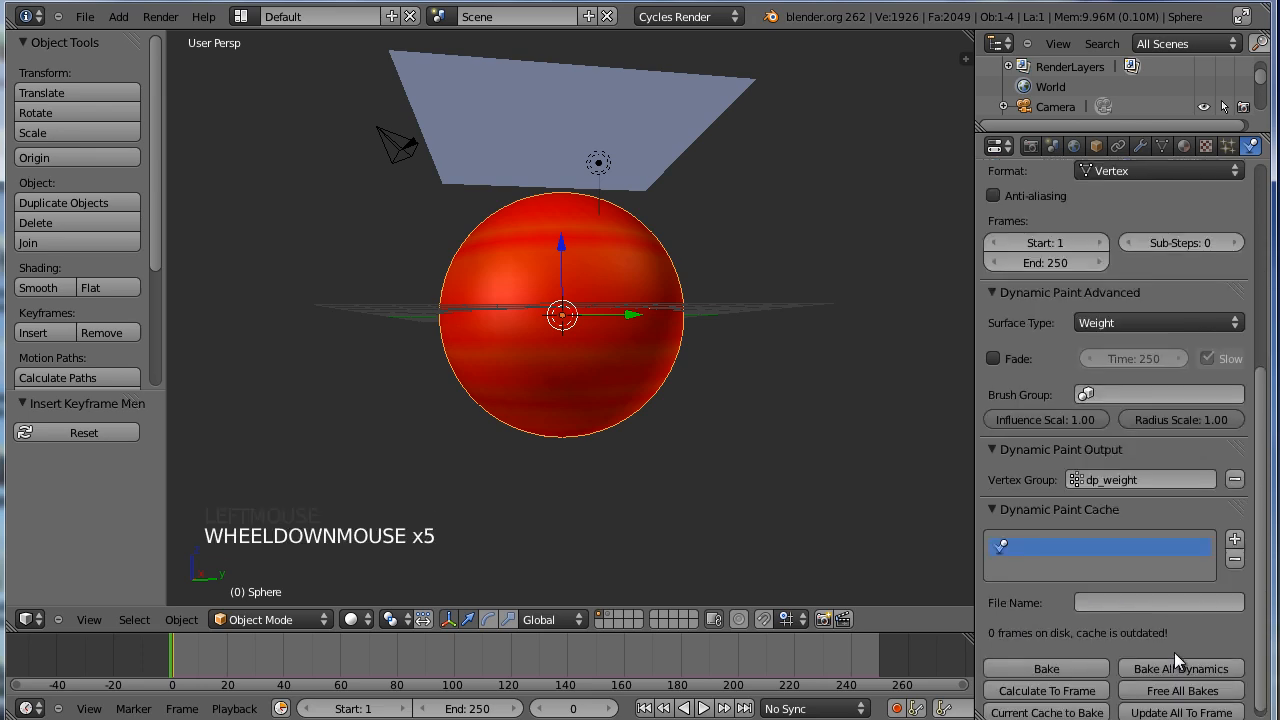
scroll(1174, 652, down, 3)
click(1040, 659)
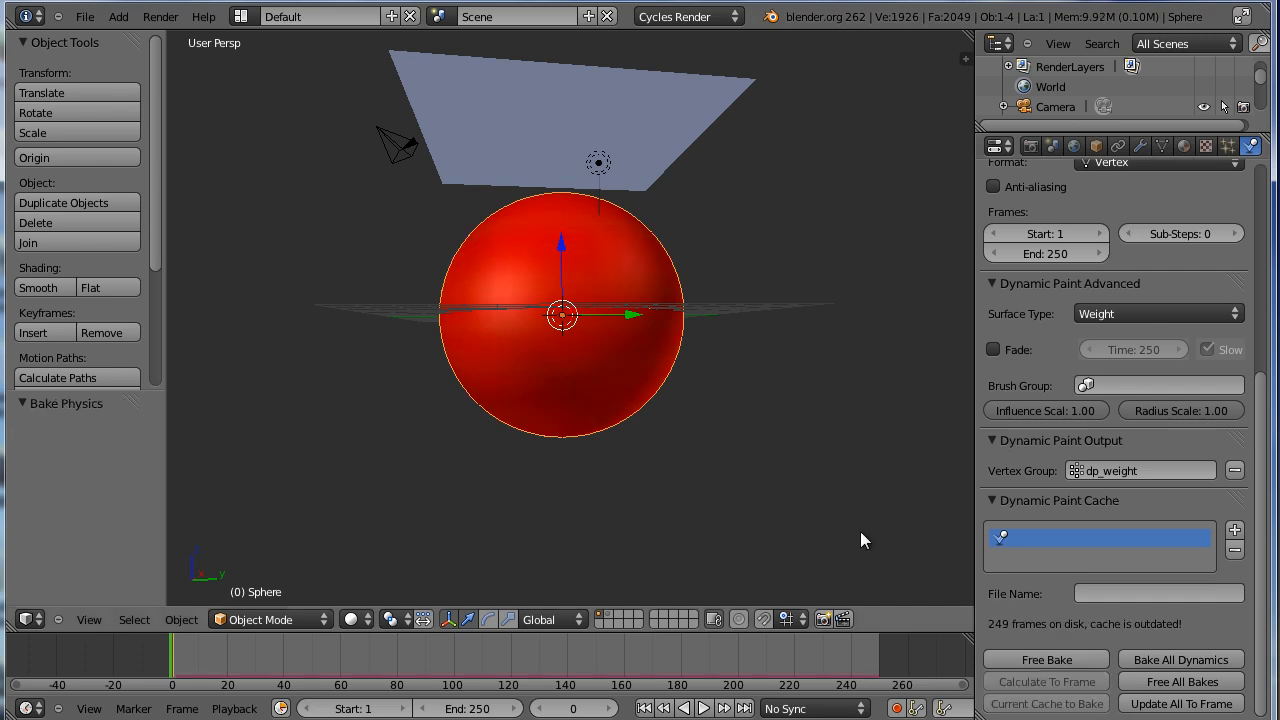
Scrub through the opening frames to check the sphere's baked weight colours against the plane's position.
mouse_move(175, 668)
right_down()
mouse_move(212, 658)
mouse_move(156, 660)
mouse_move(520, 661)
mouse_move(241, 662)
right_up()
right_click(172, 665)
right_click(175, 660)
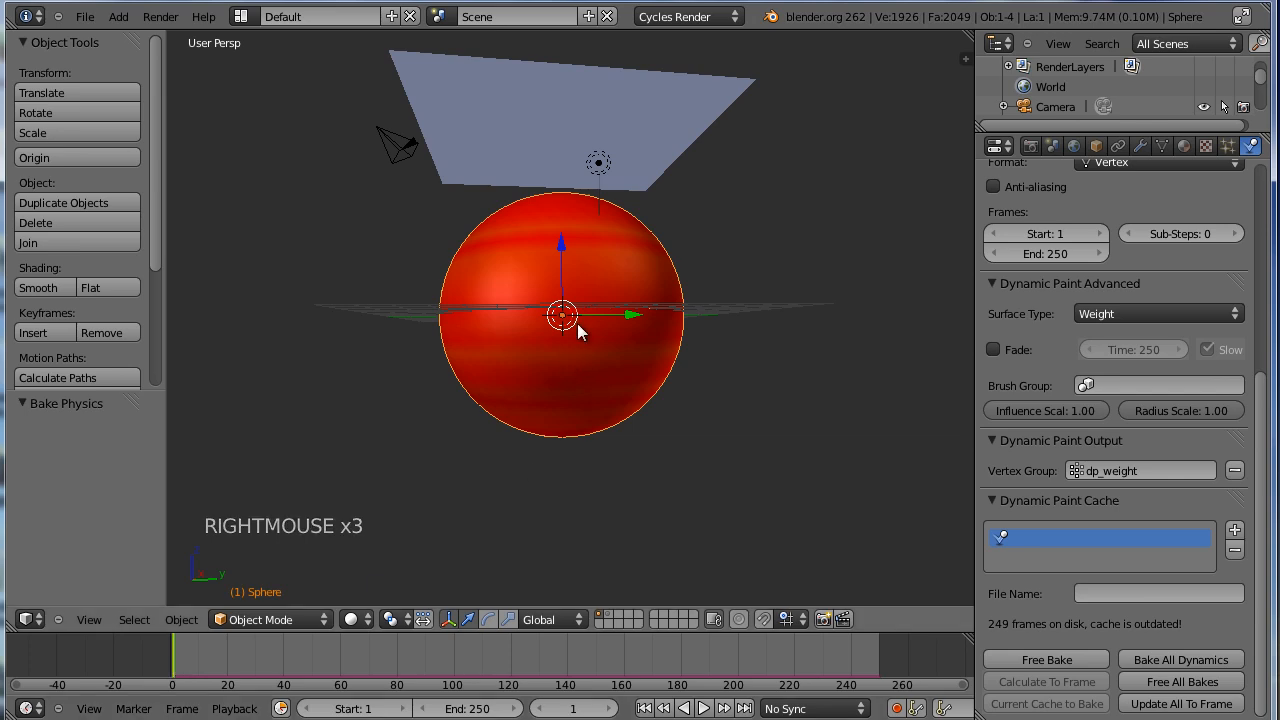
right_click(173, 660)
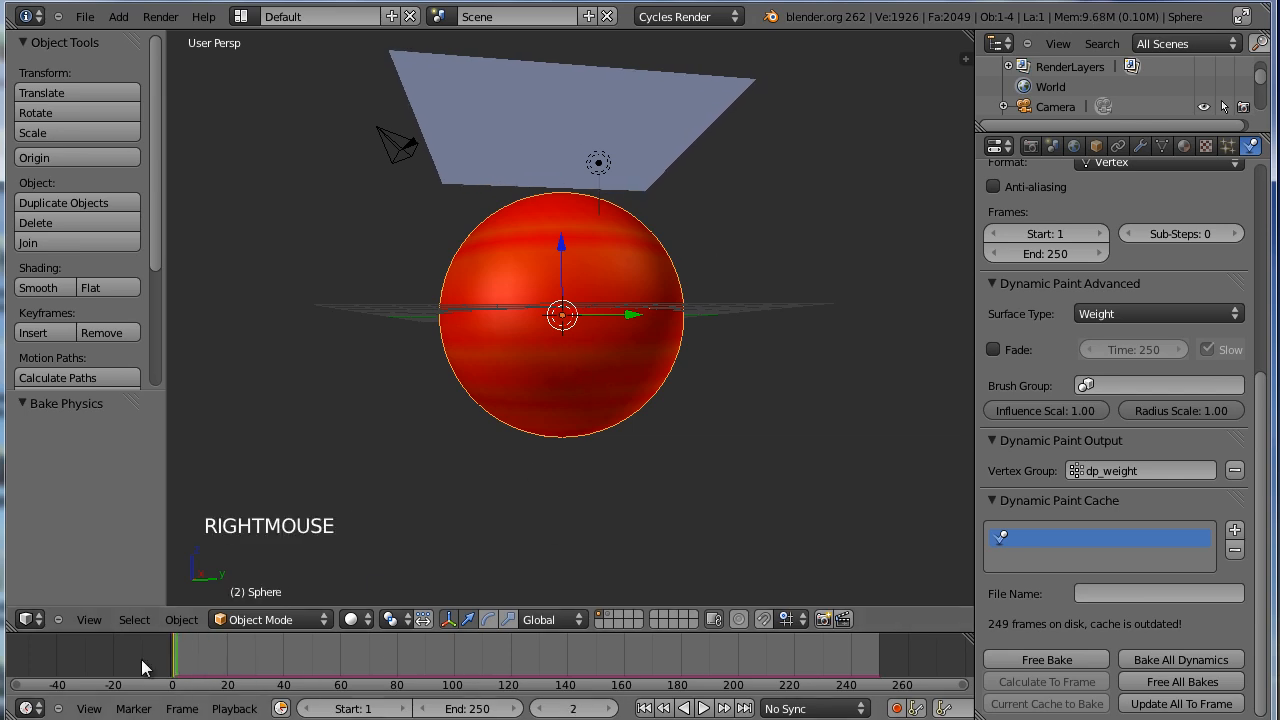
middle_drag(573, 277, 592, 345)
shift+middle_drag(556, 222, 599, 314)
right_click(171, 660)
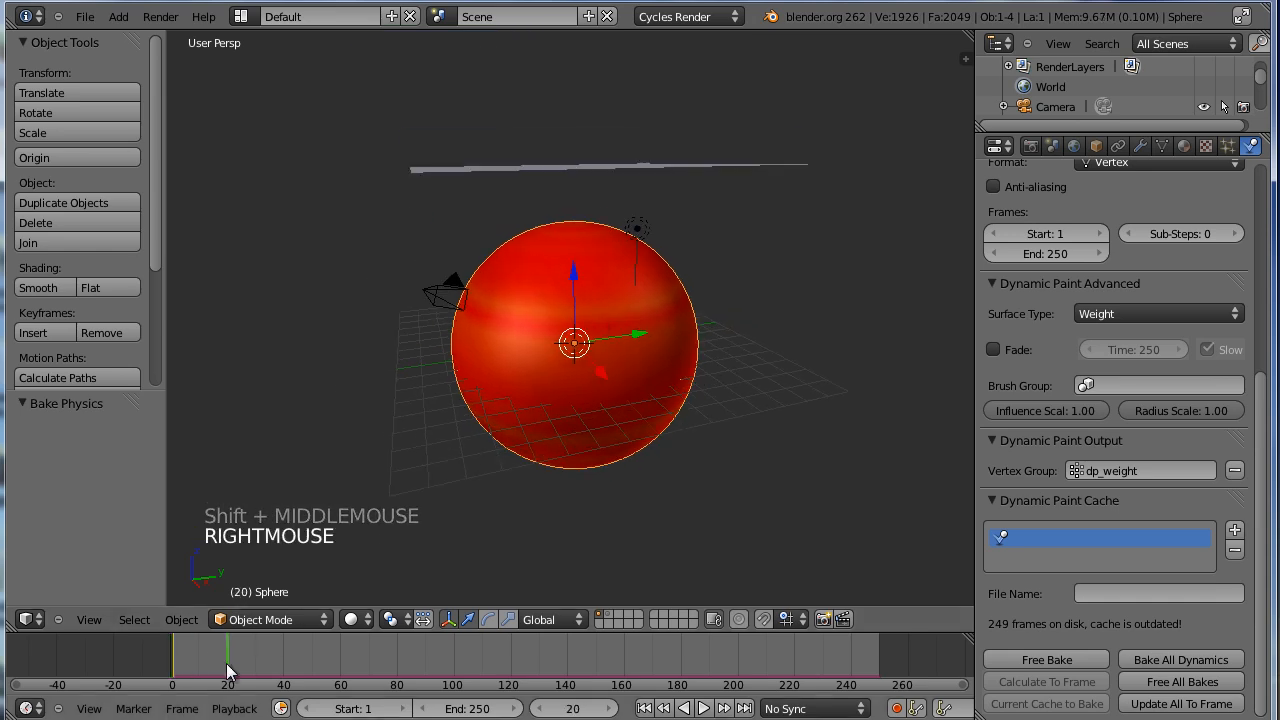
mouse_move(171, 671)
right_down()
mouse_move(263, 678)
mouse_move(170, 678)
right_up()
right_click(258, 666)
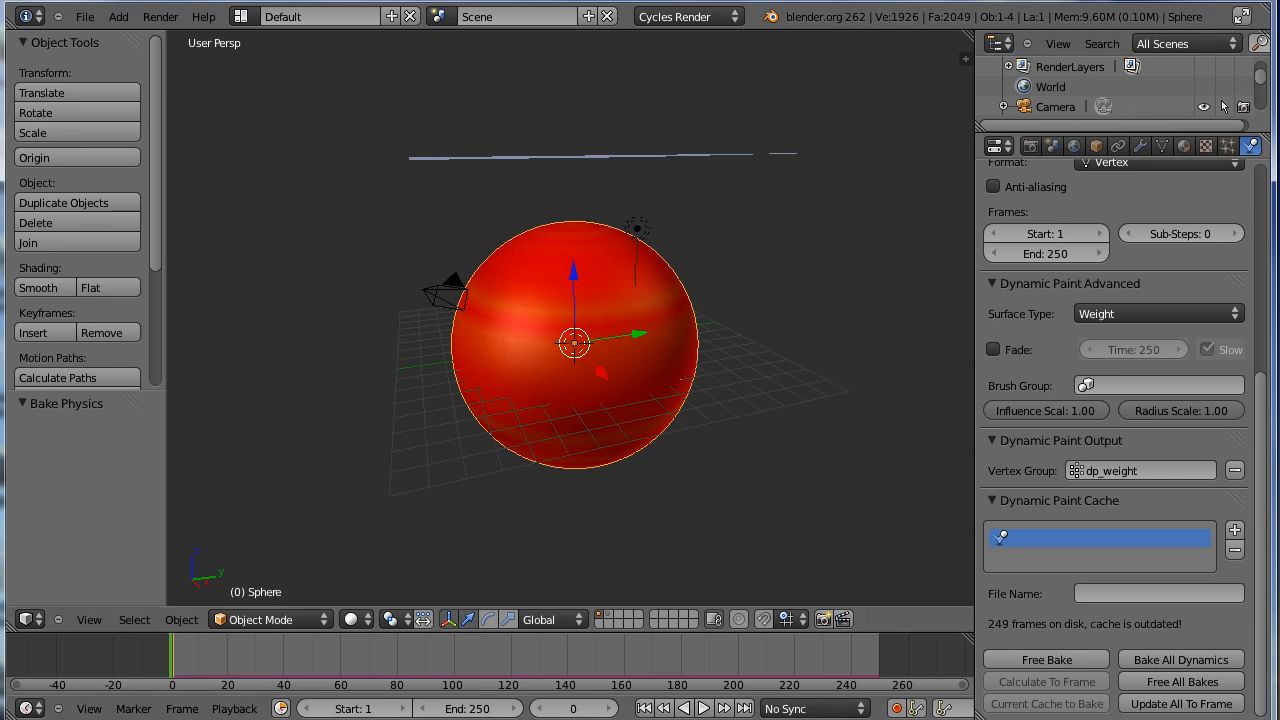
Free all bakes, return to frame 0 and bake the sphere's dynamic paint again, checking the opening frames.
click(1170, 683)
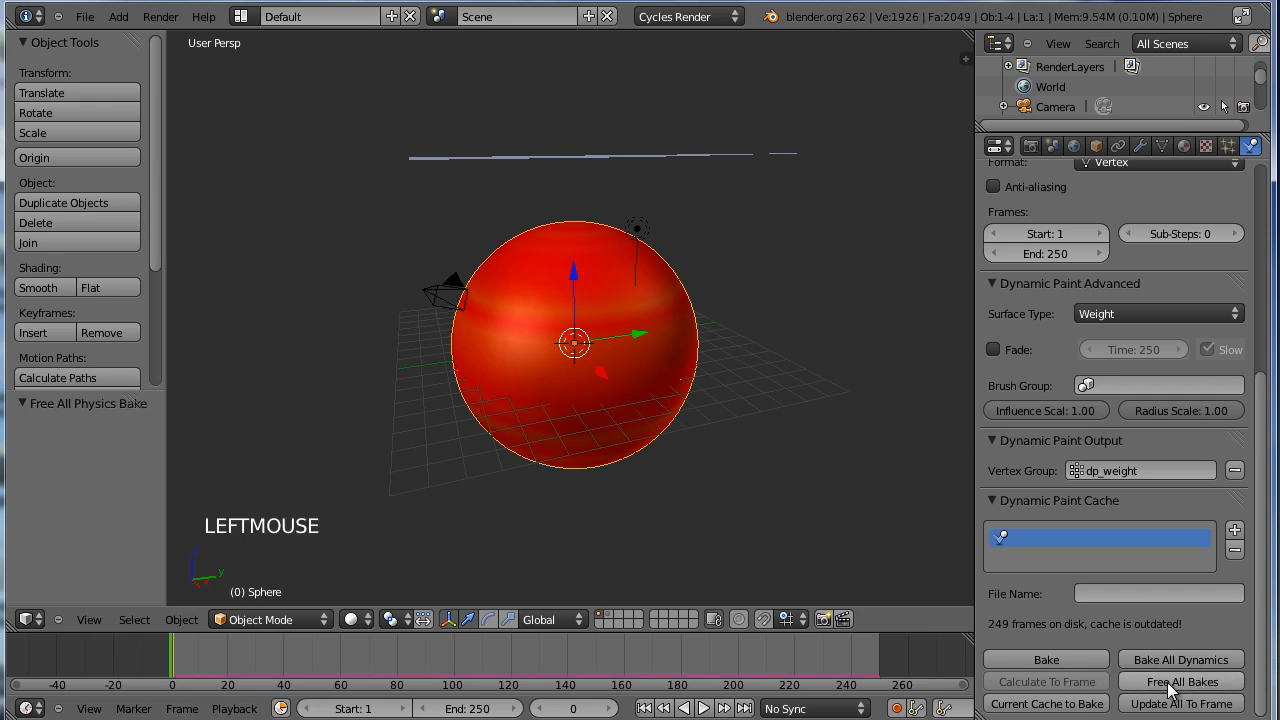
click(1165, 682)
right_click(152, 666)
right_click(149, 666)
right_click(198, 655)
right_click(162, 654)
click(1046, 660)
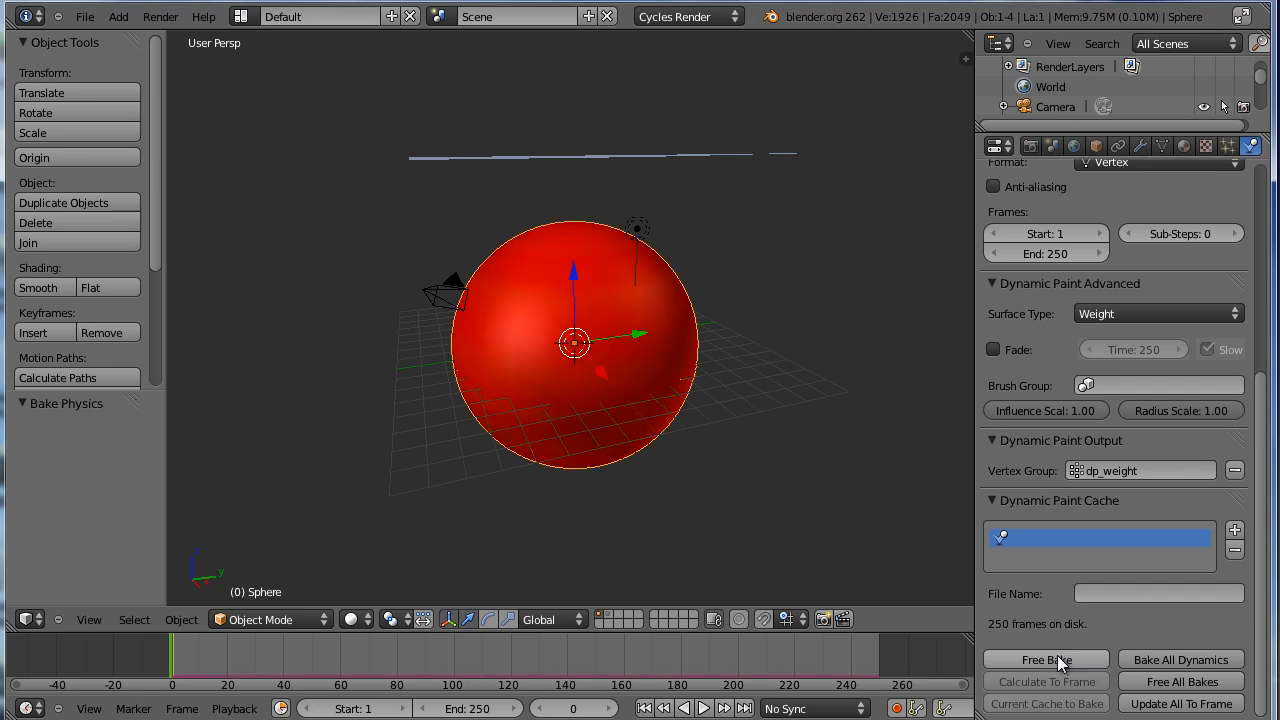
mouse_move(201, 654)
right_down()
mouse_move(496, 655)
mouse_move(178, 655)
mouse_move(495, 640)
mouse_move(275, 636)
mouse_move(541, 635)
mouse_move(149, 647)
right_up()
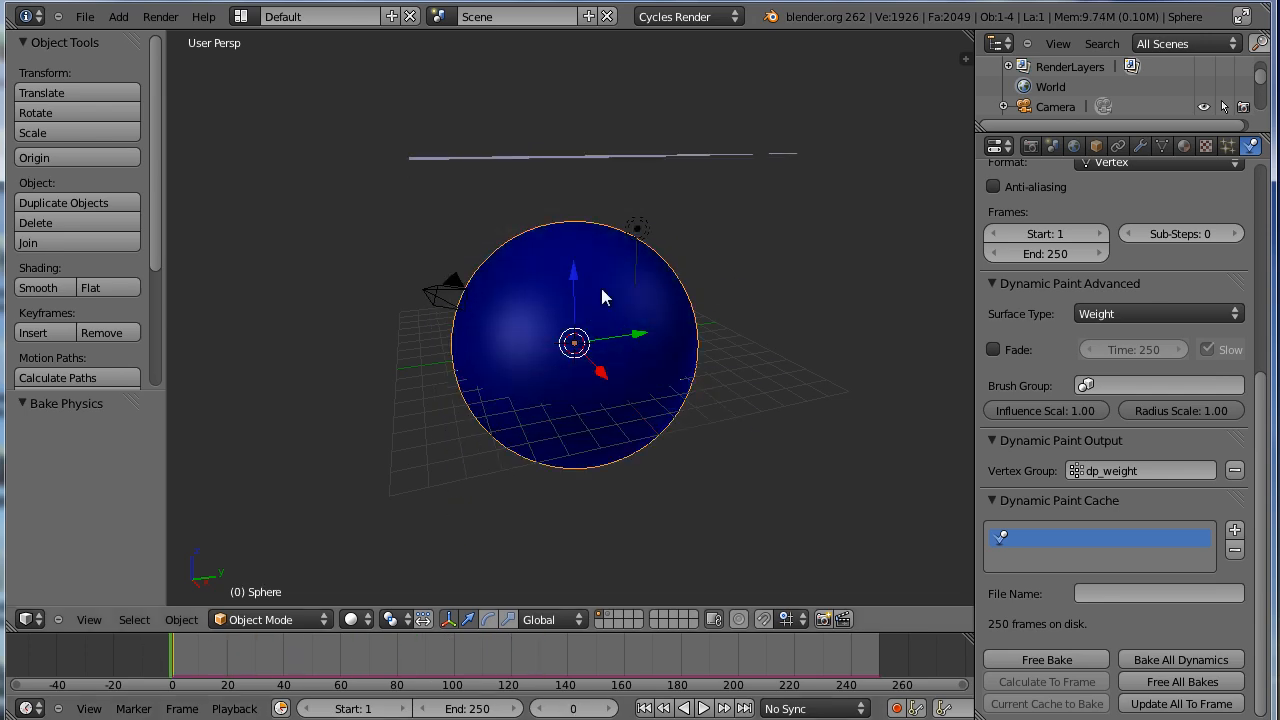
Add a Hair particle system to the sphere with advanced settings enabled and a normal emission velocity of about 0.122.
click(1229, 147)
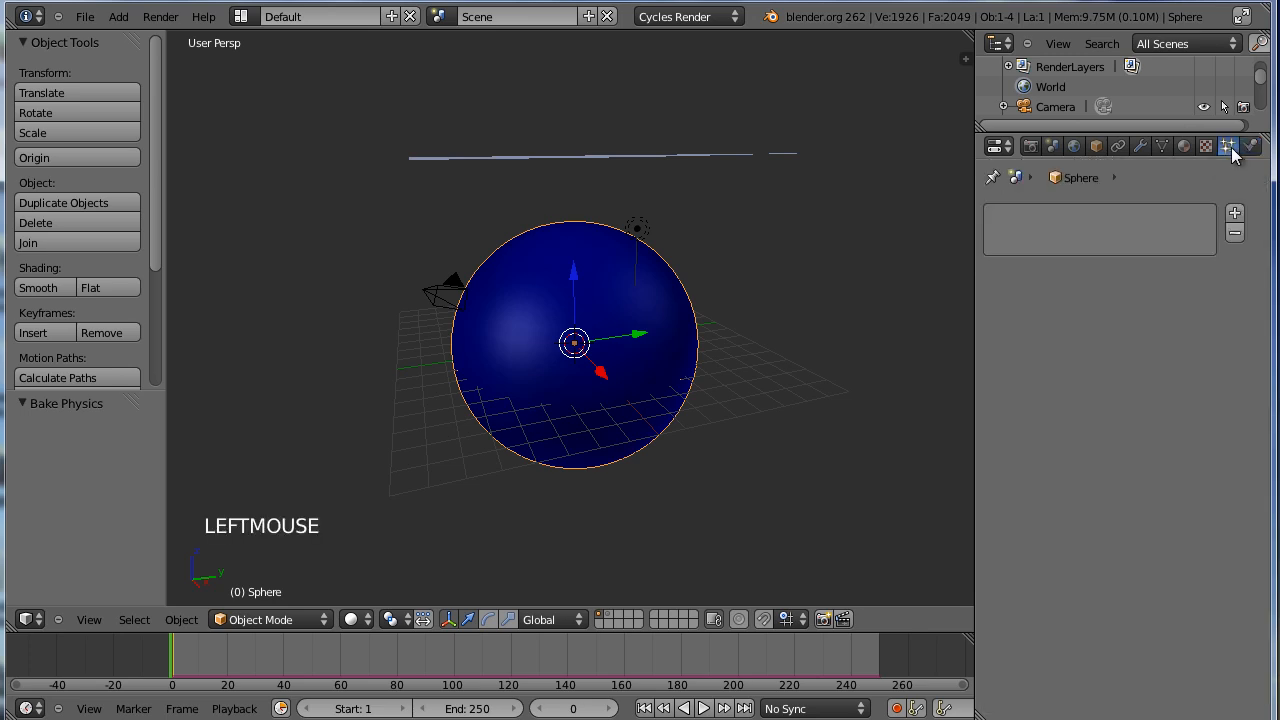
click(1235, 217)
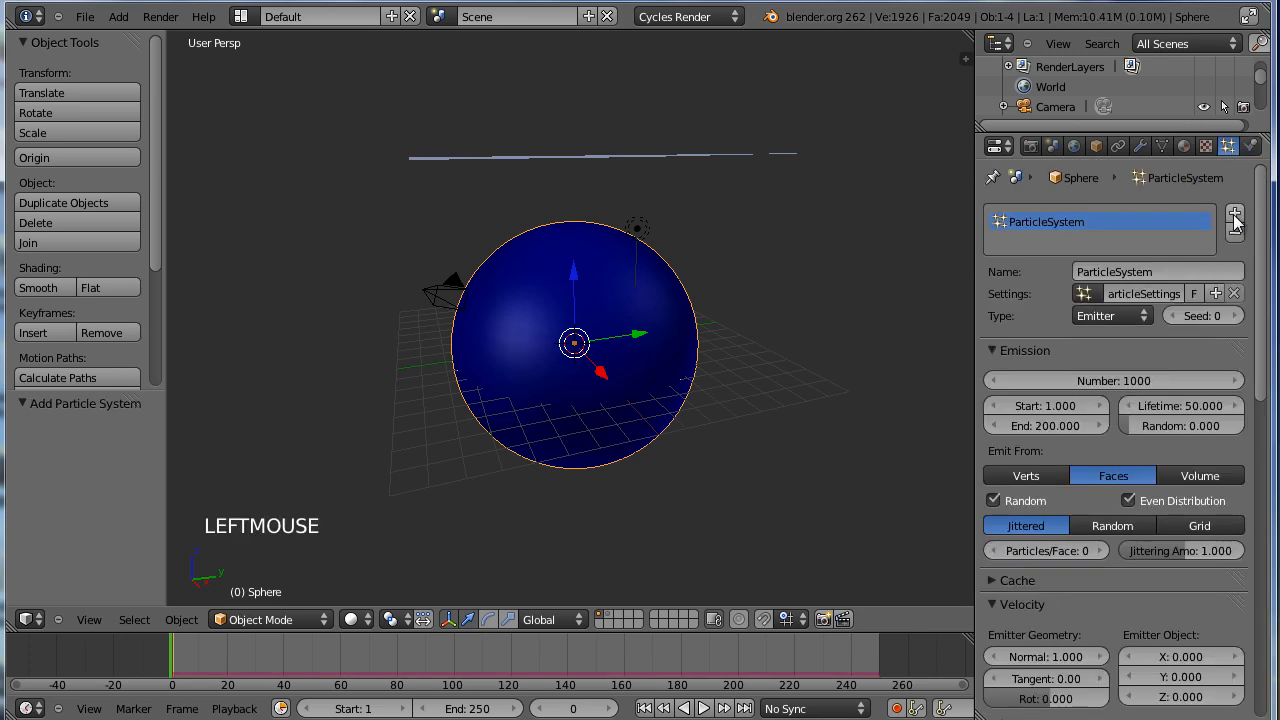
click(1104, 320)
click(1104, 284)
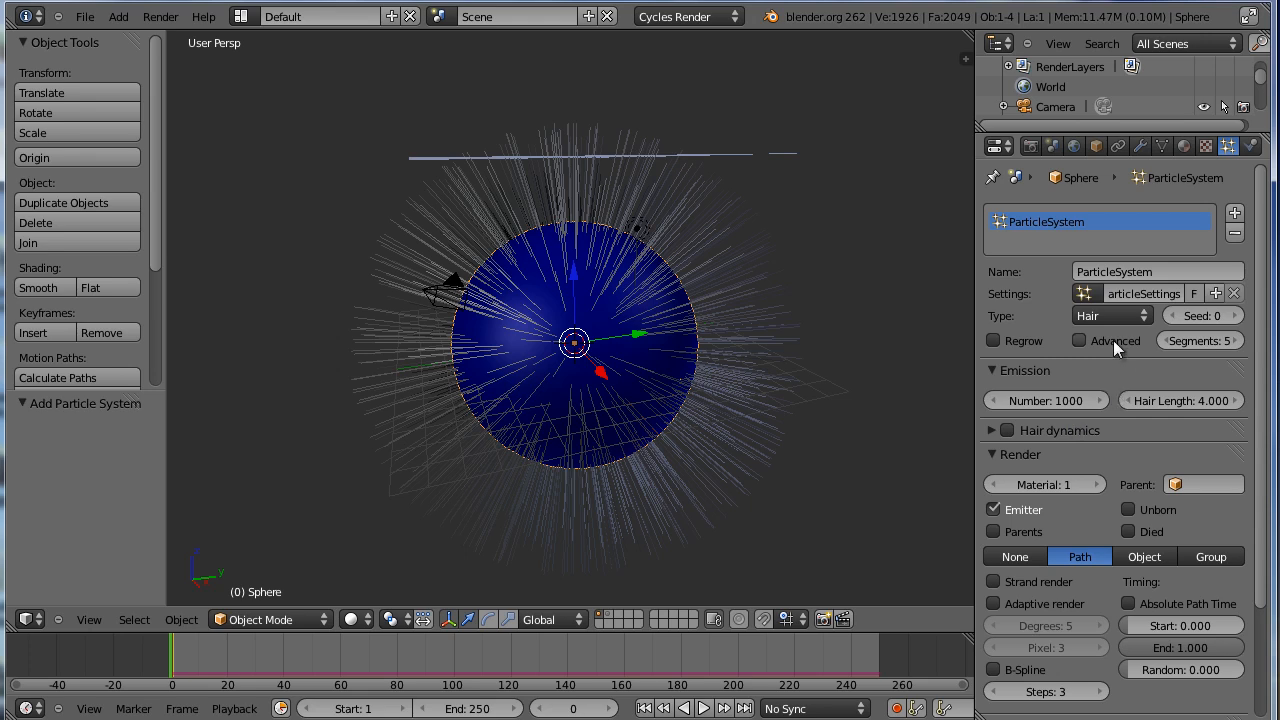
click(1080, 341)
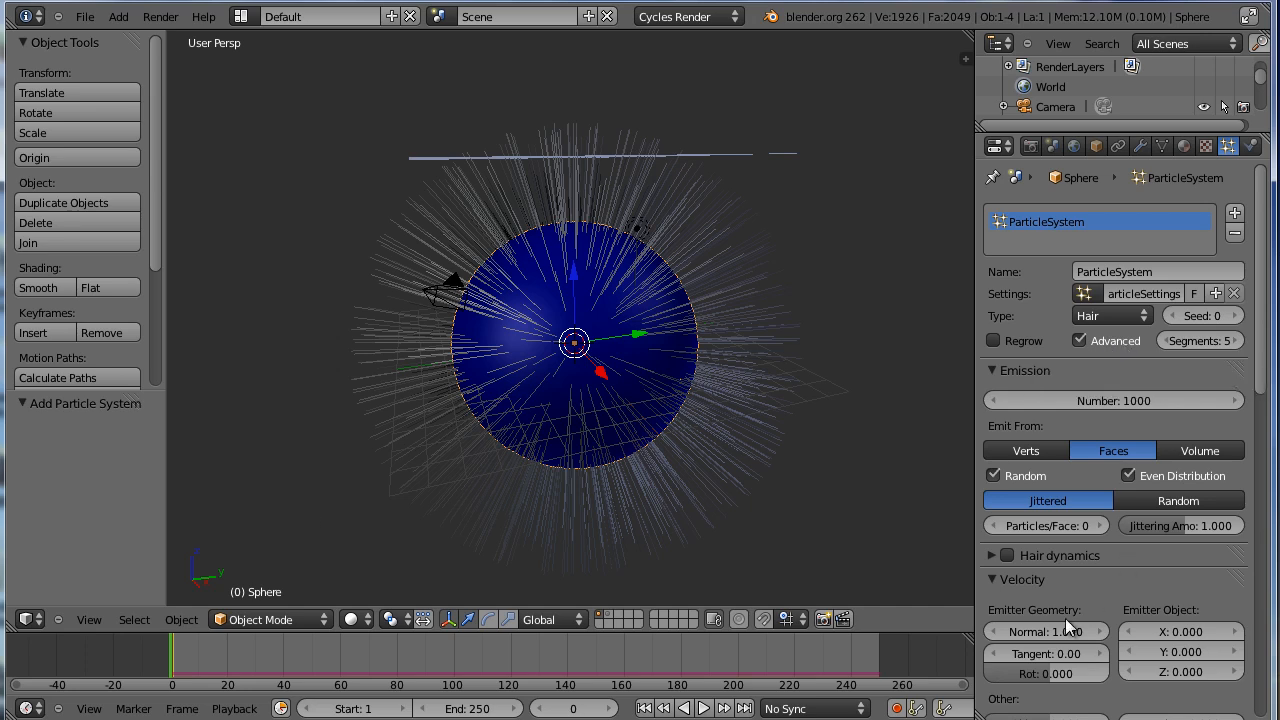
drag(1056, 629, 988, 652)
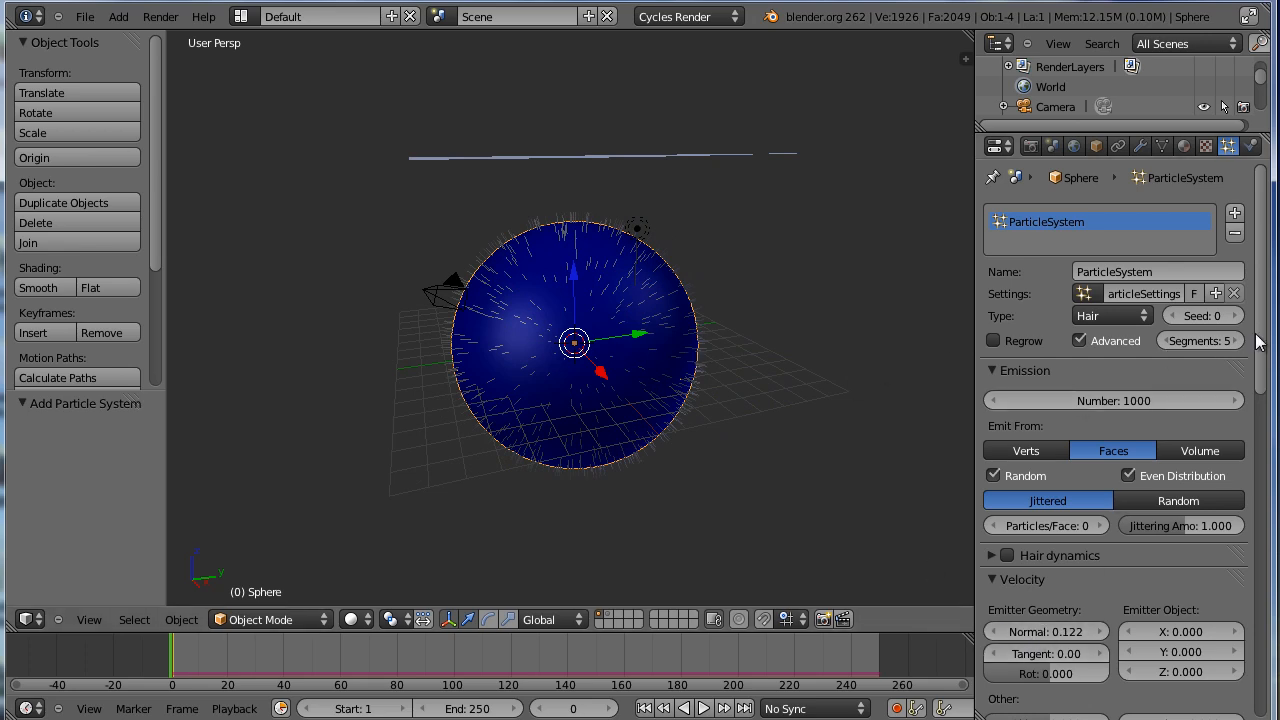
Render the hair particles as an object, using Cube as the dupli object.
drag(1258, 340, 1258, 643)
click(1142, 485)
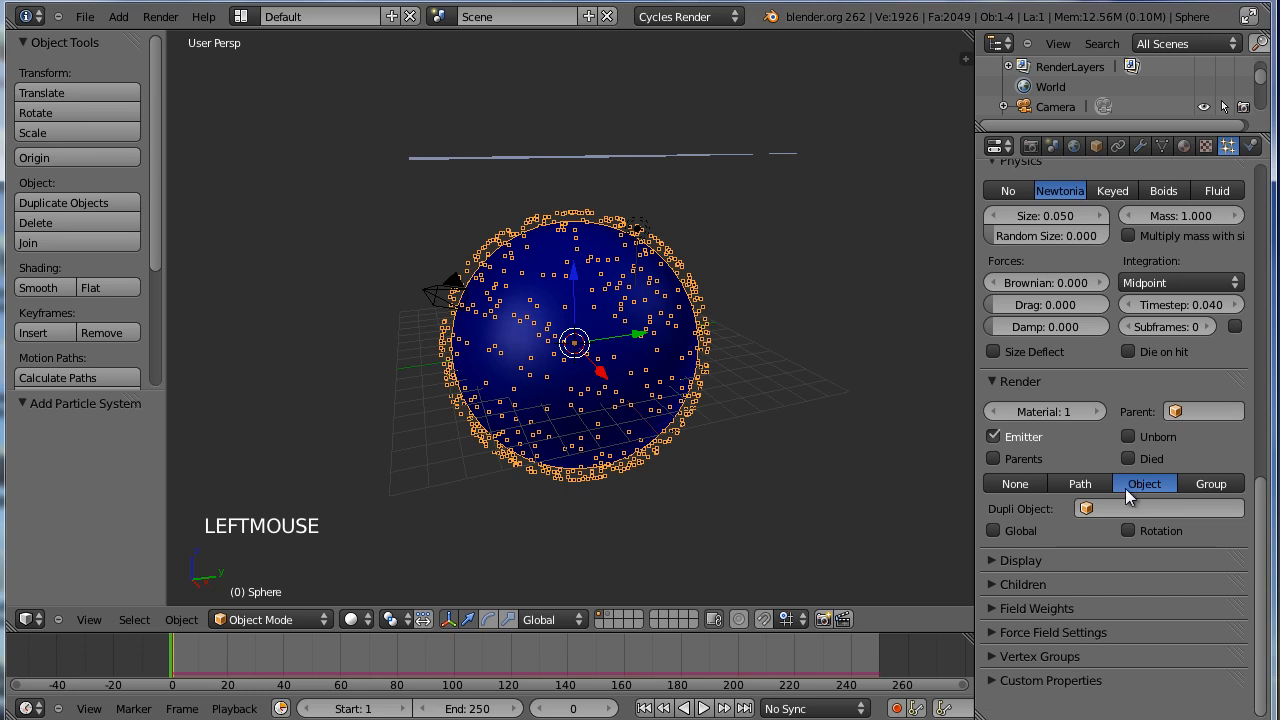
click(1086, 510)
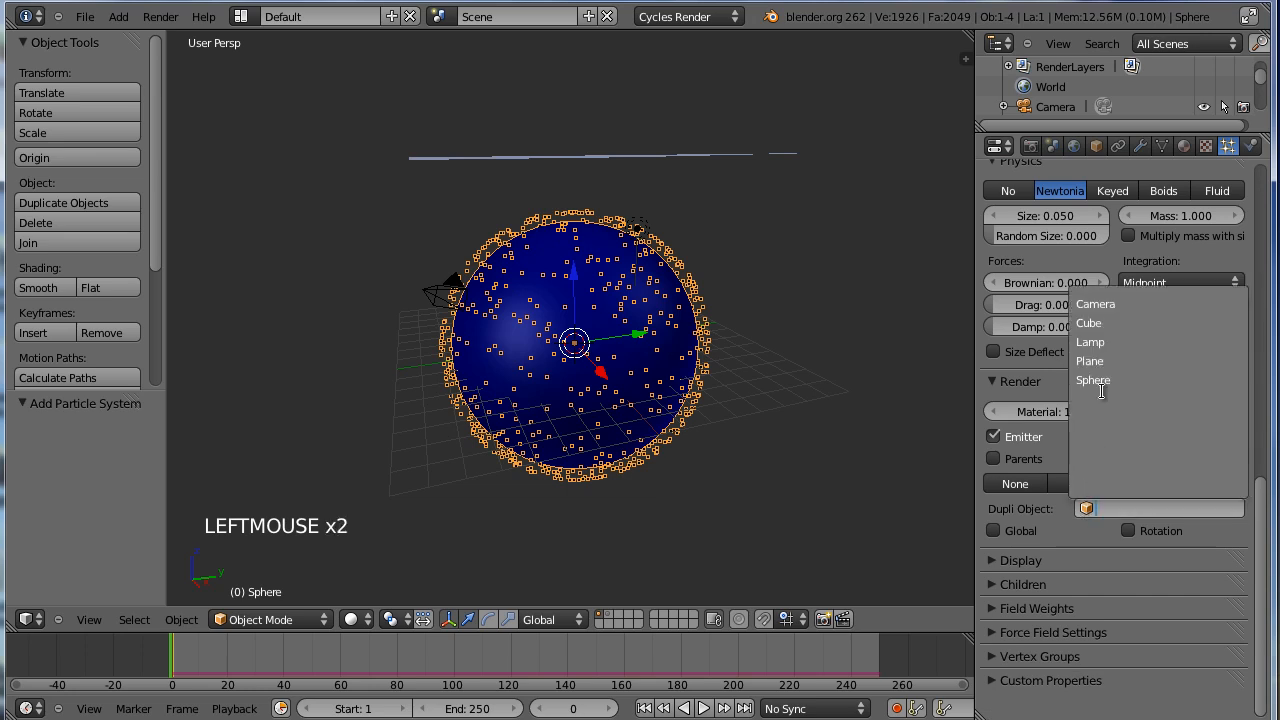
click(1090, 323)
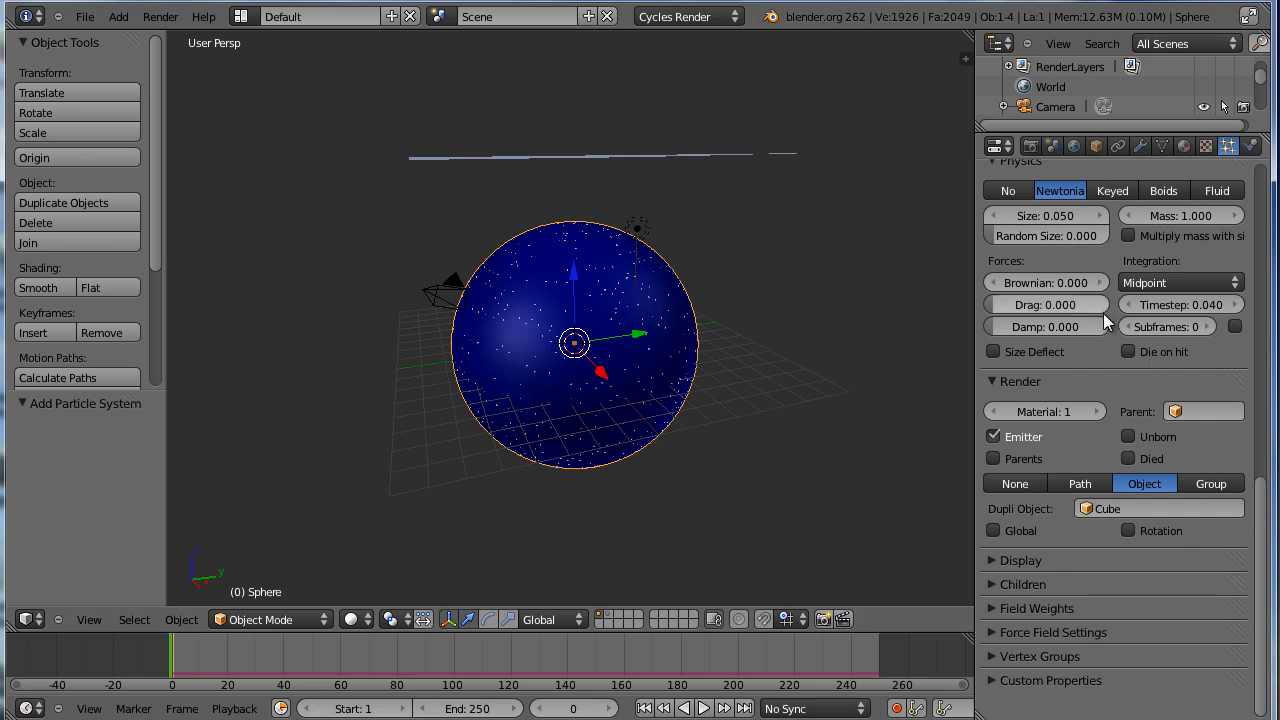
Set the particle size to 0.816 with random size 0.984, and the rotation axis to Object Z with random 0.582 and phase random 0.664.
middle_drag(1088, 353, 1097, 488)
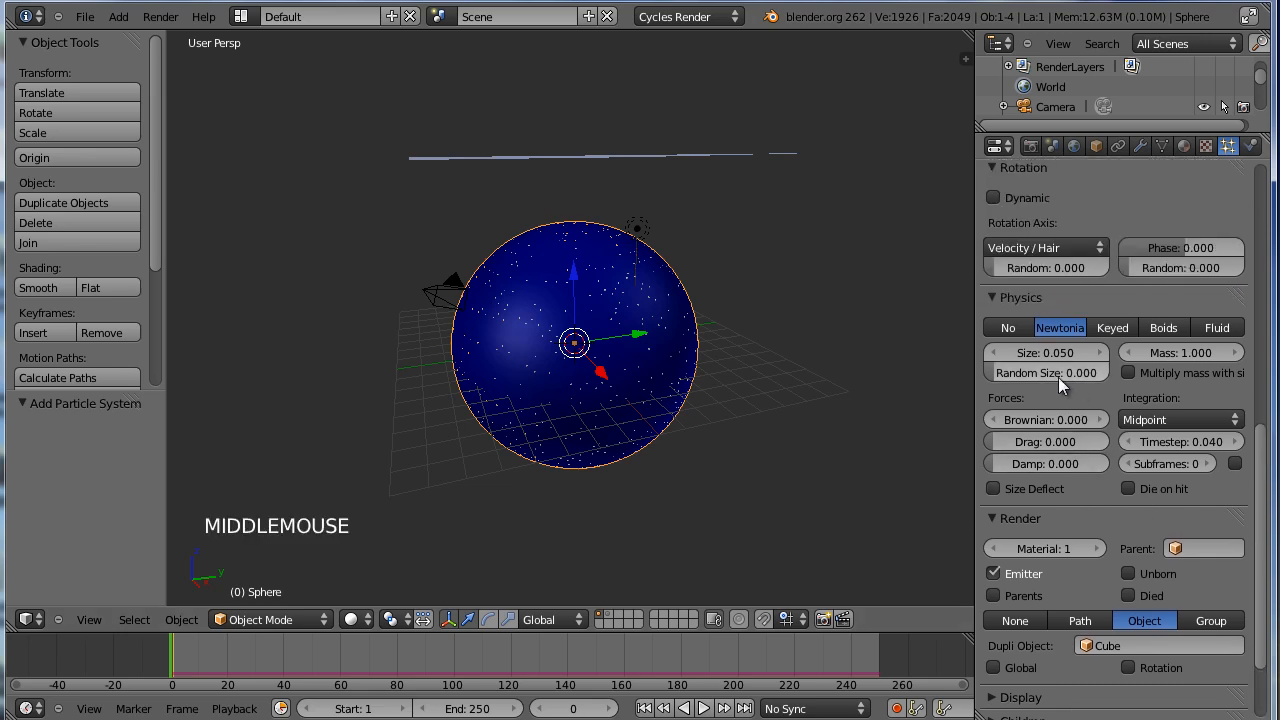
drag(1035, 355, 1159, 375)
middle_drag(1140, 401, 1083, 613)
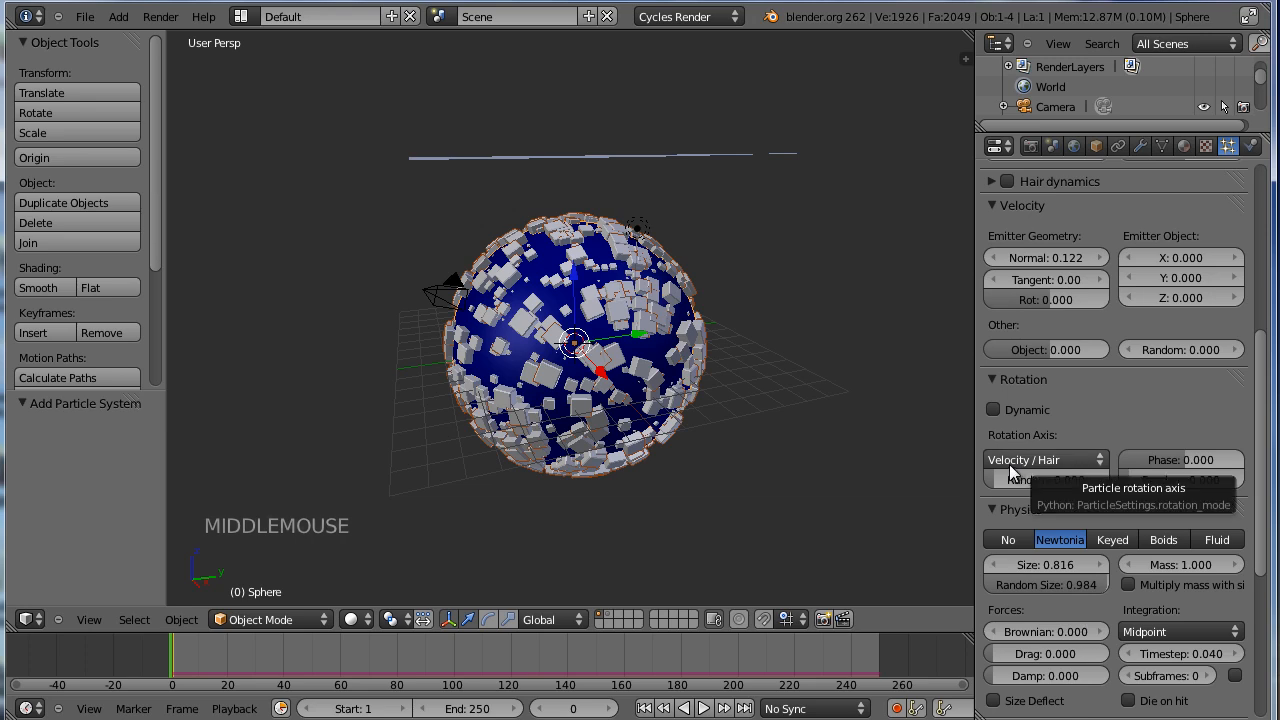
click(1040, 463)
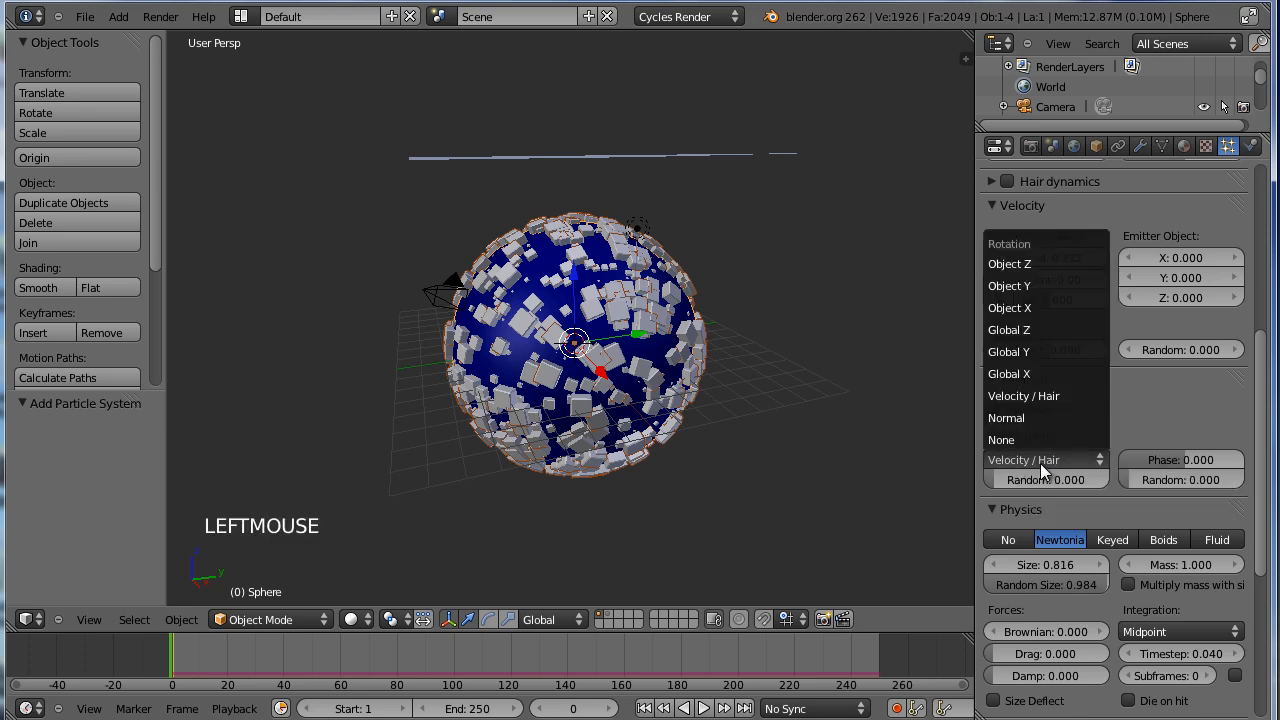
click(1031, 264)
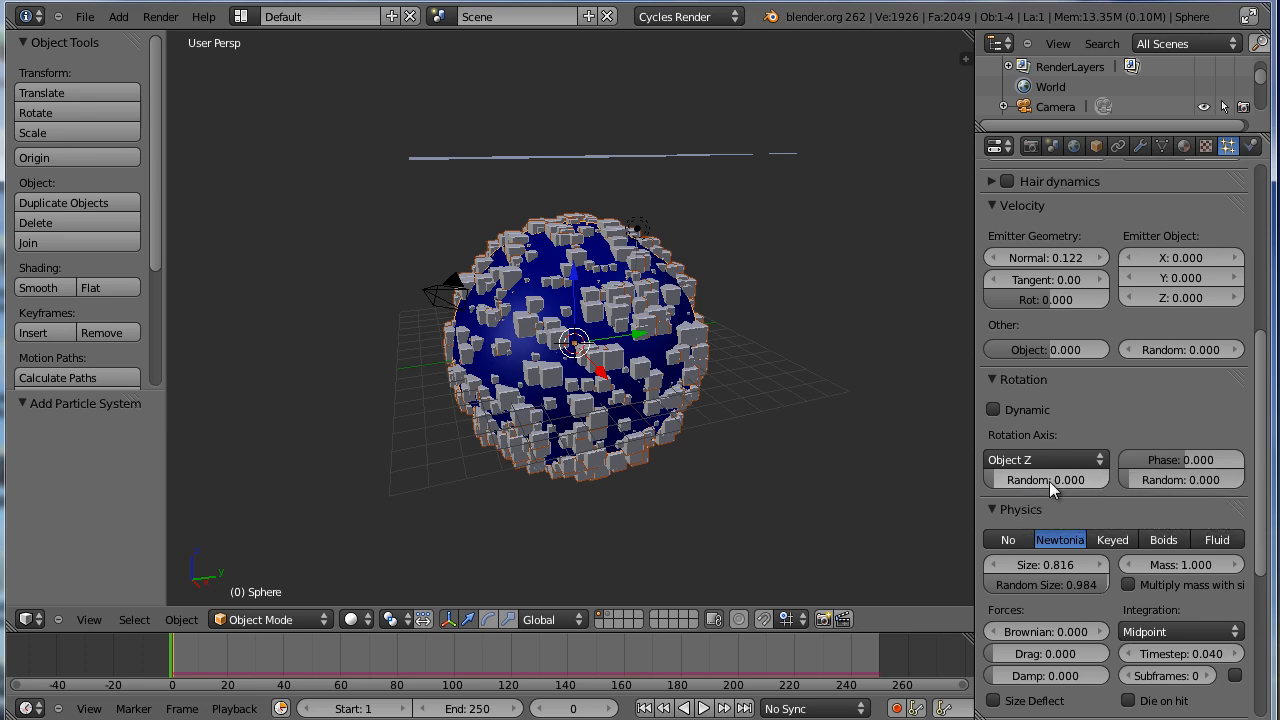
drag(1046, 479, 1238, 483)
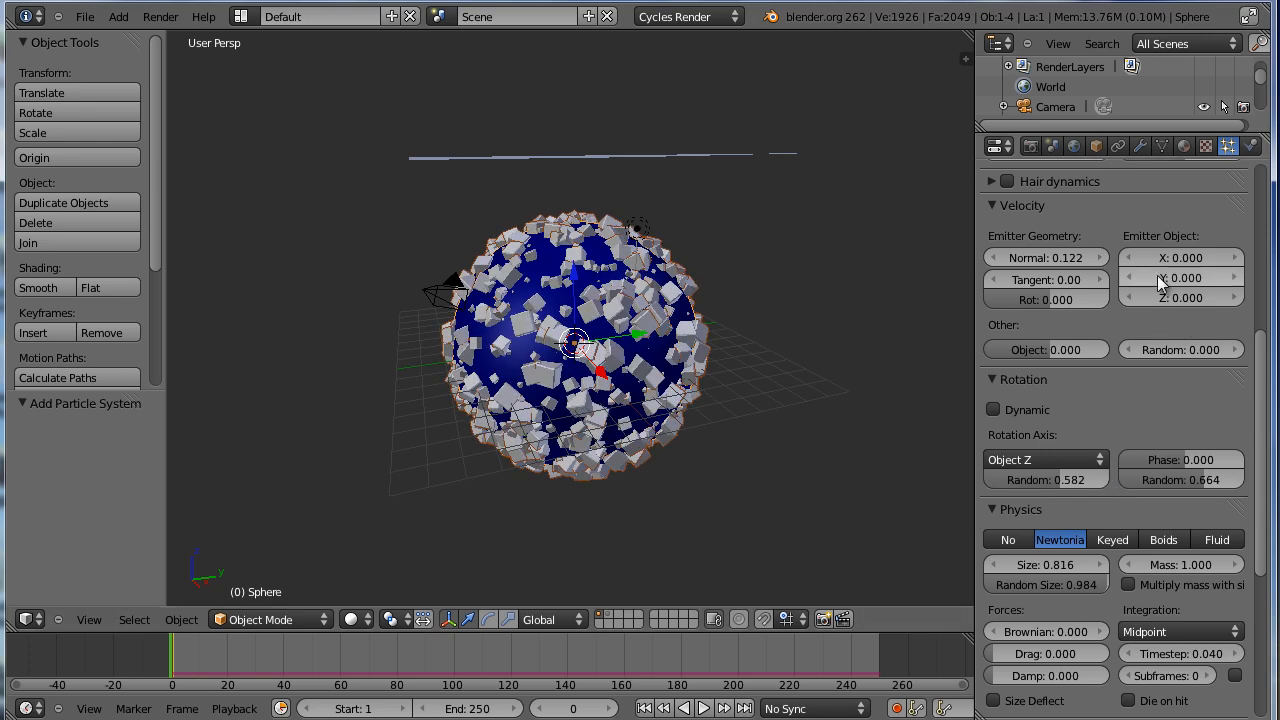
Set the sphere's particle emission number to 2000.
middle_drag(1196, 194, 1135, 353)
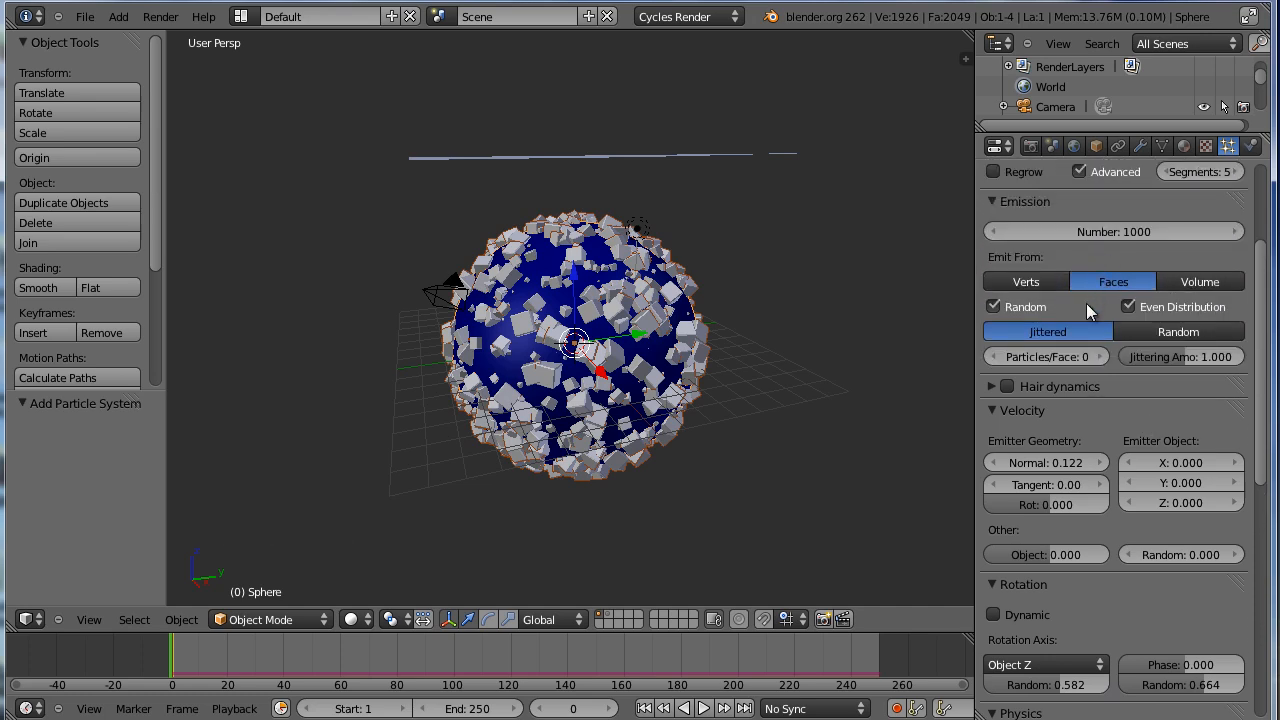
click(1133, 229)
text(2000)
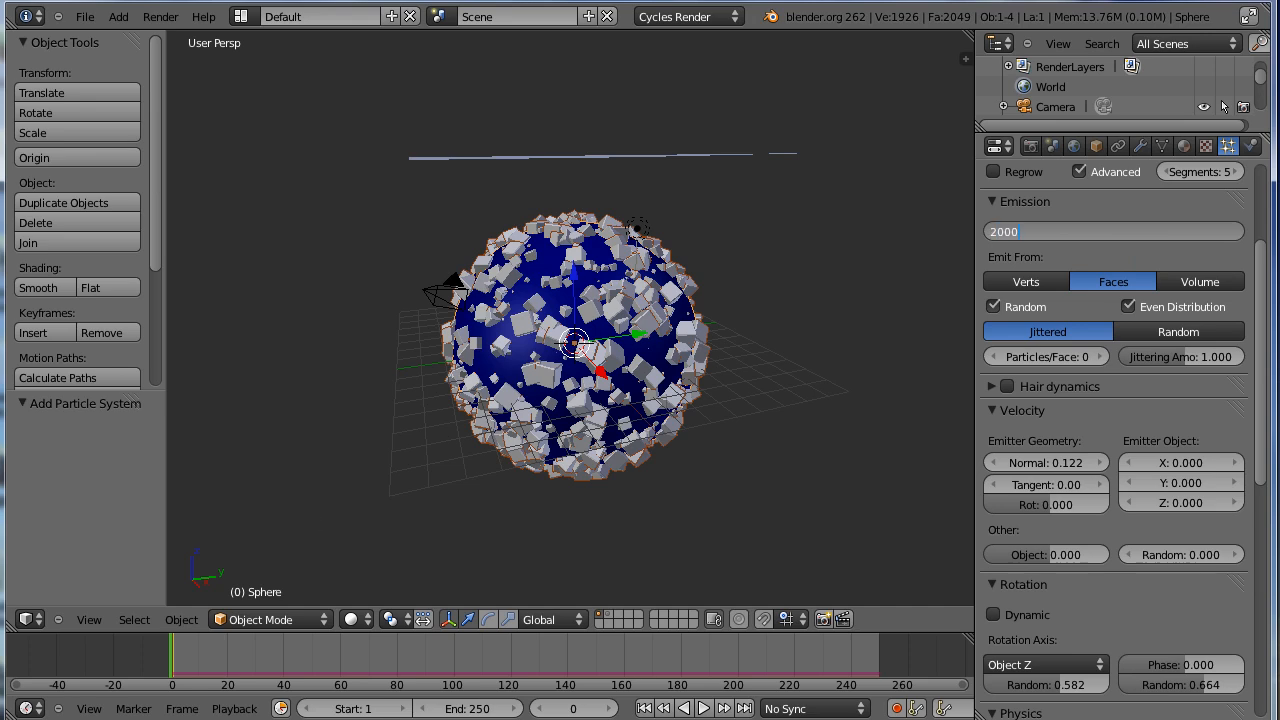
key(Return)
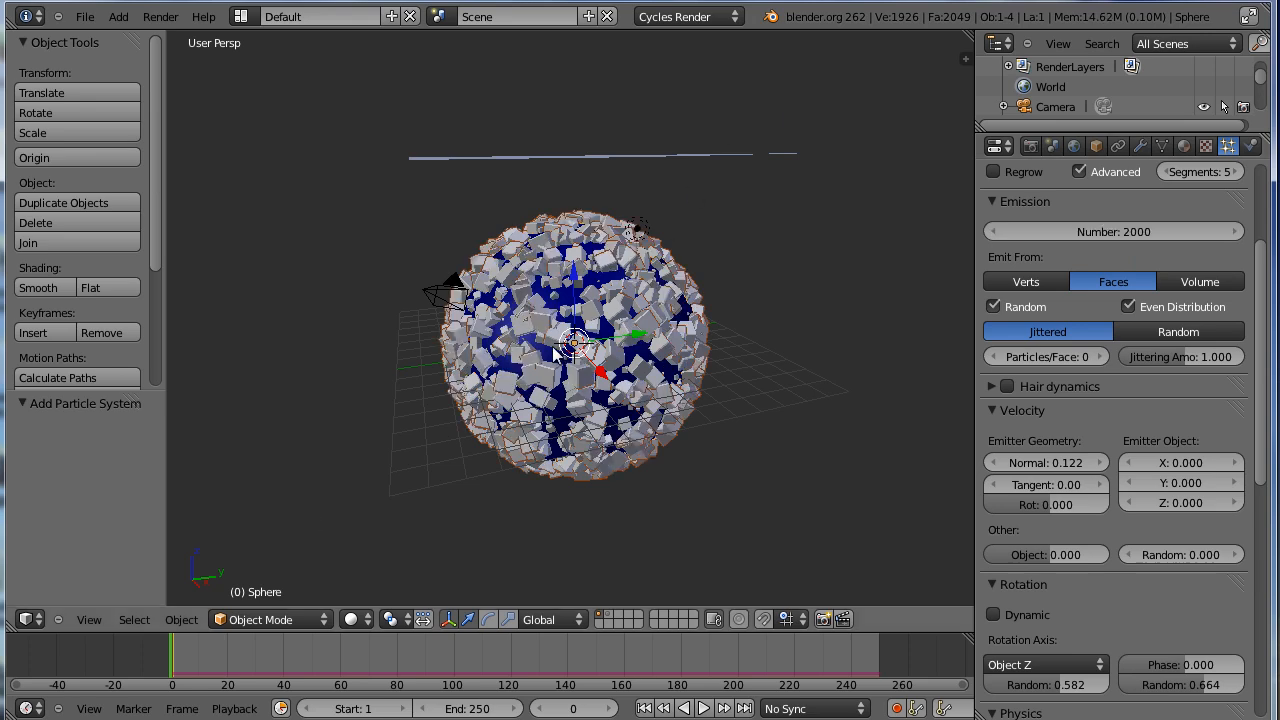
Assign the dp_weight vertex group to the hair particles' length so the painted weights control the cubes.
scroll(553, 352, up, 3)
scroll(553, 352, up, 1)
scroll(553, 352, down, 1)
shift+middle_drag(565, 355, 588, 310)
drag(1258, 470, 1258, 660)
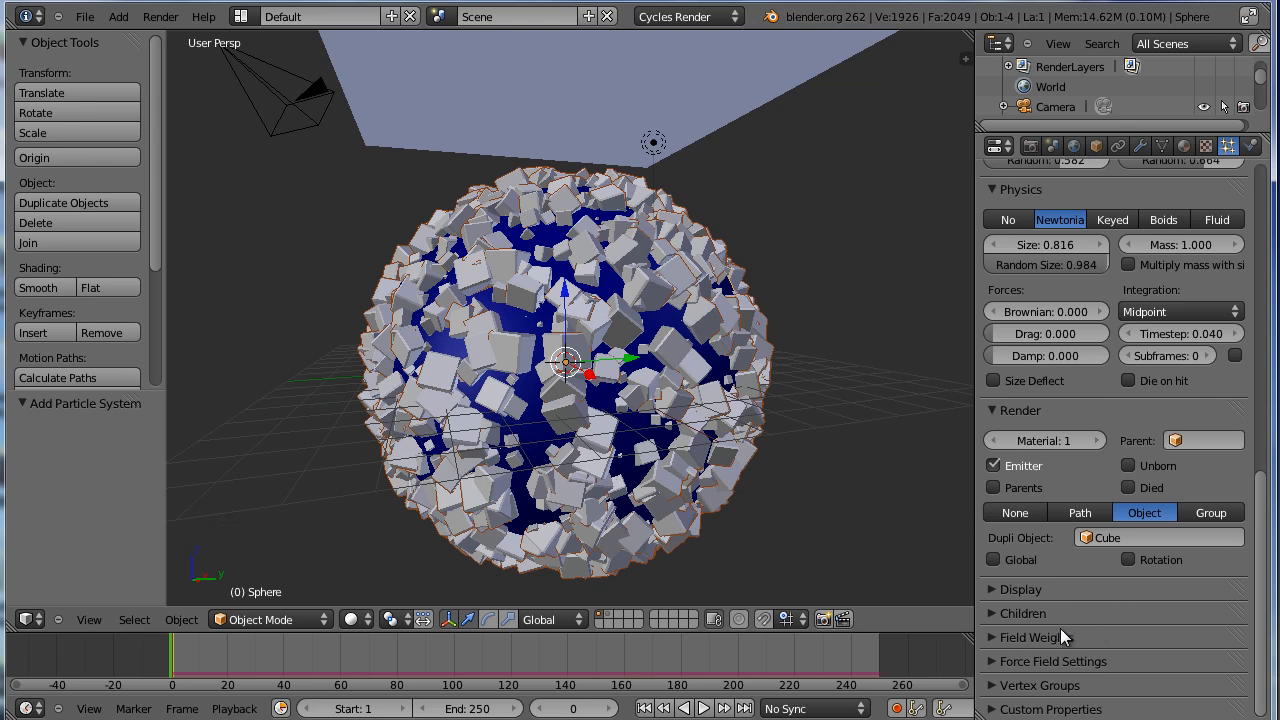
click(1072, 686)
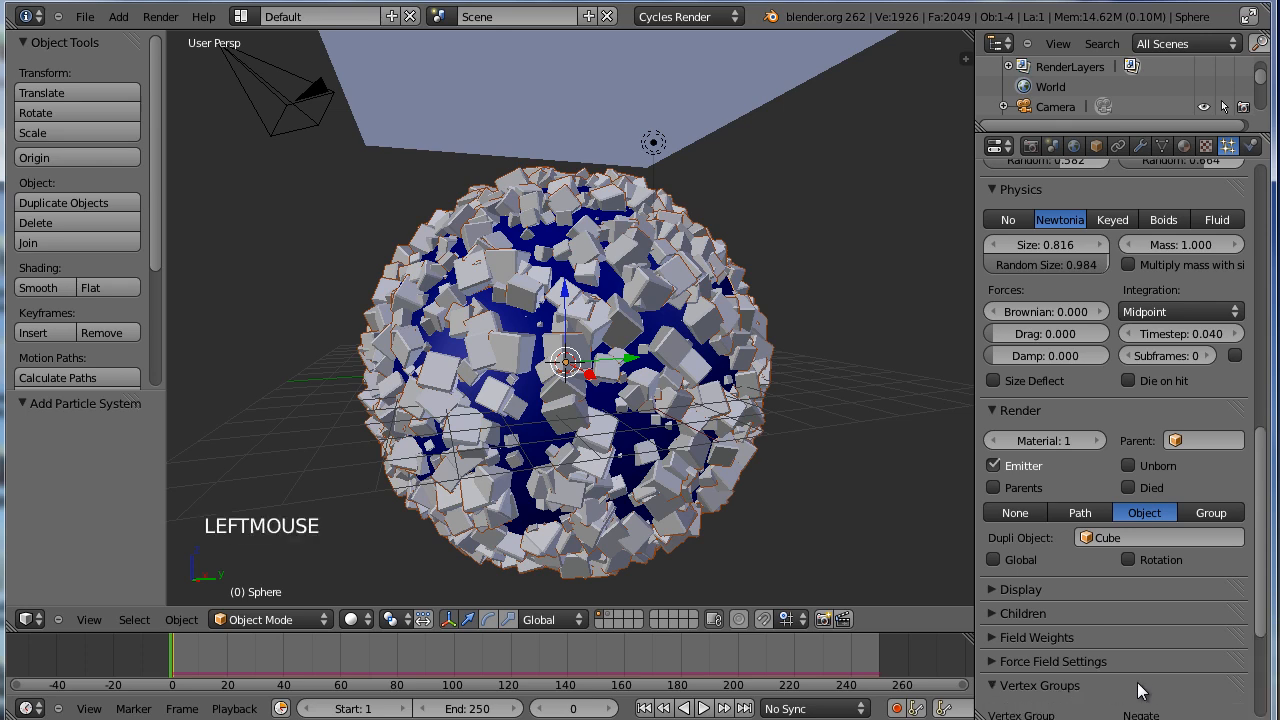
scroll(1150, 692, down, 3)
click(1140, 646)
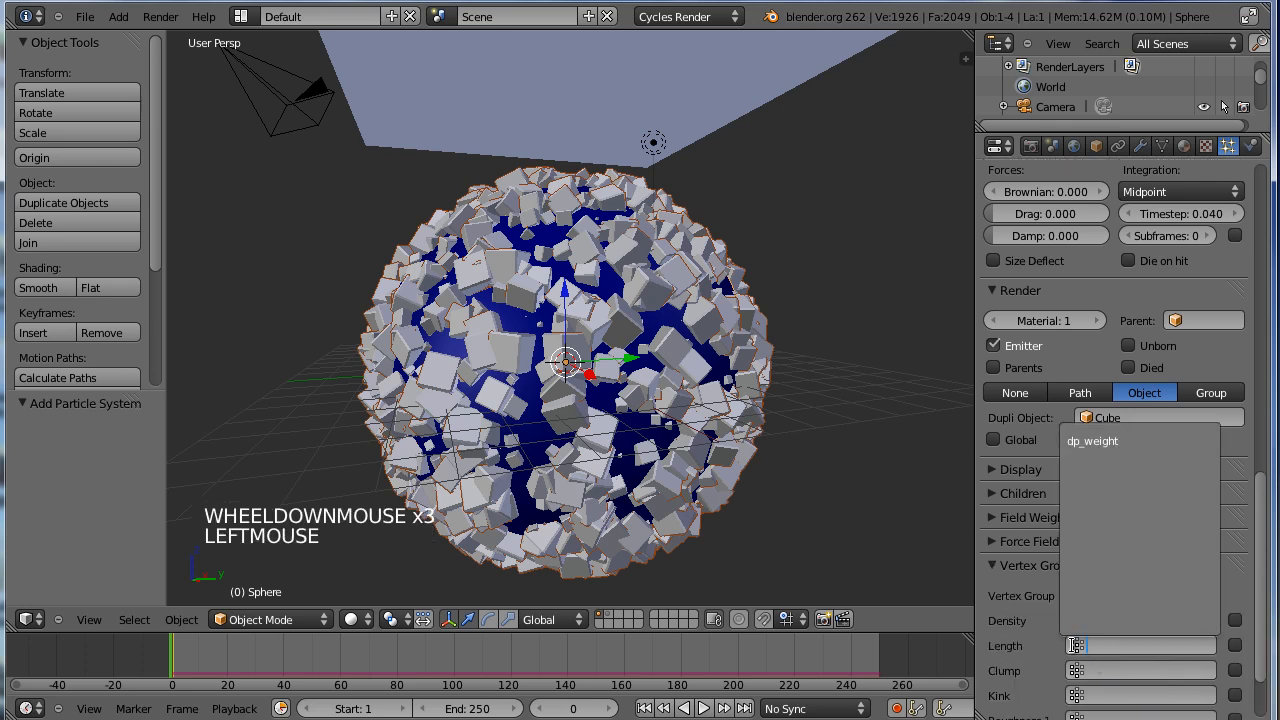
click(1098, 443)
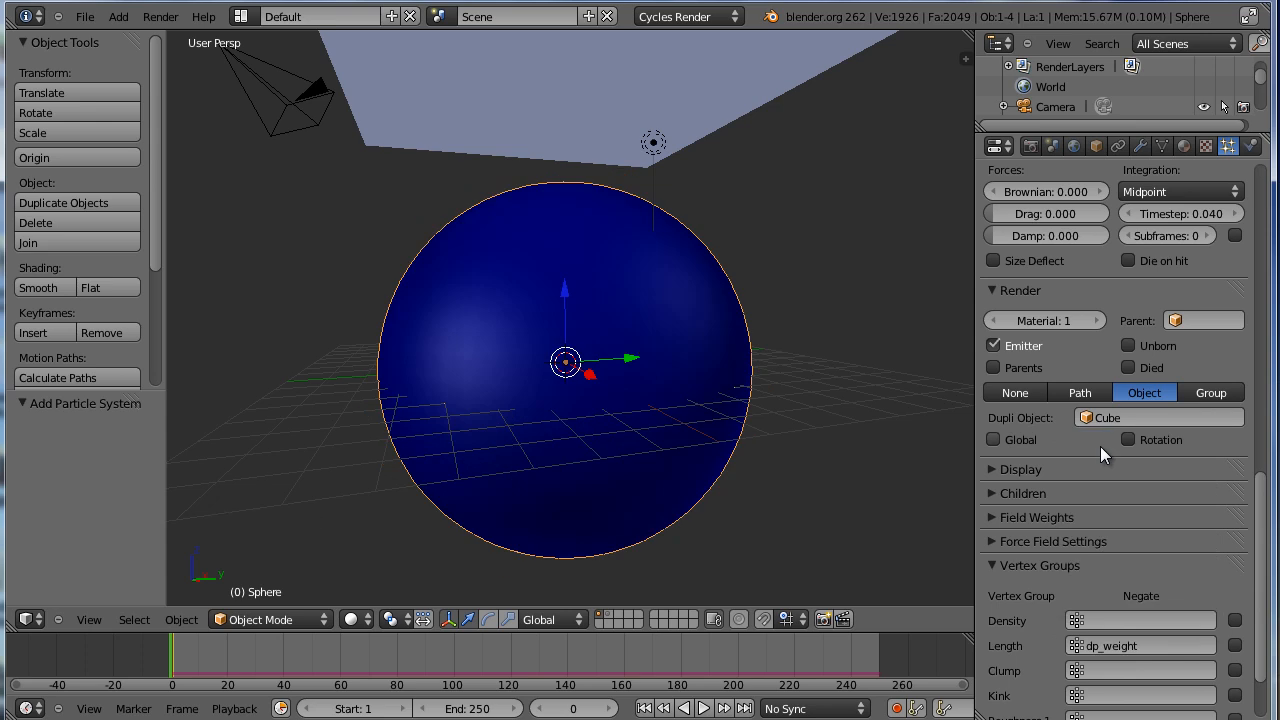
mouse_move(180, 670)
right_down()
mouse_move(368, 645)
mouse_move(575, 654)
mouse_move(299, 651)
mouse_move(576, 651)
mouse_move(208, 647)
mouse_move(263, 642)
mouse_move(615, 651)
mouse_move(164, 651)
right_up()
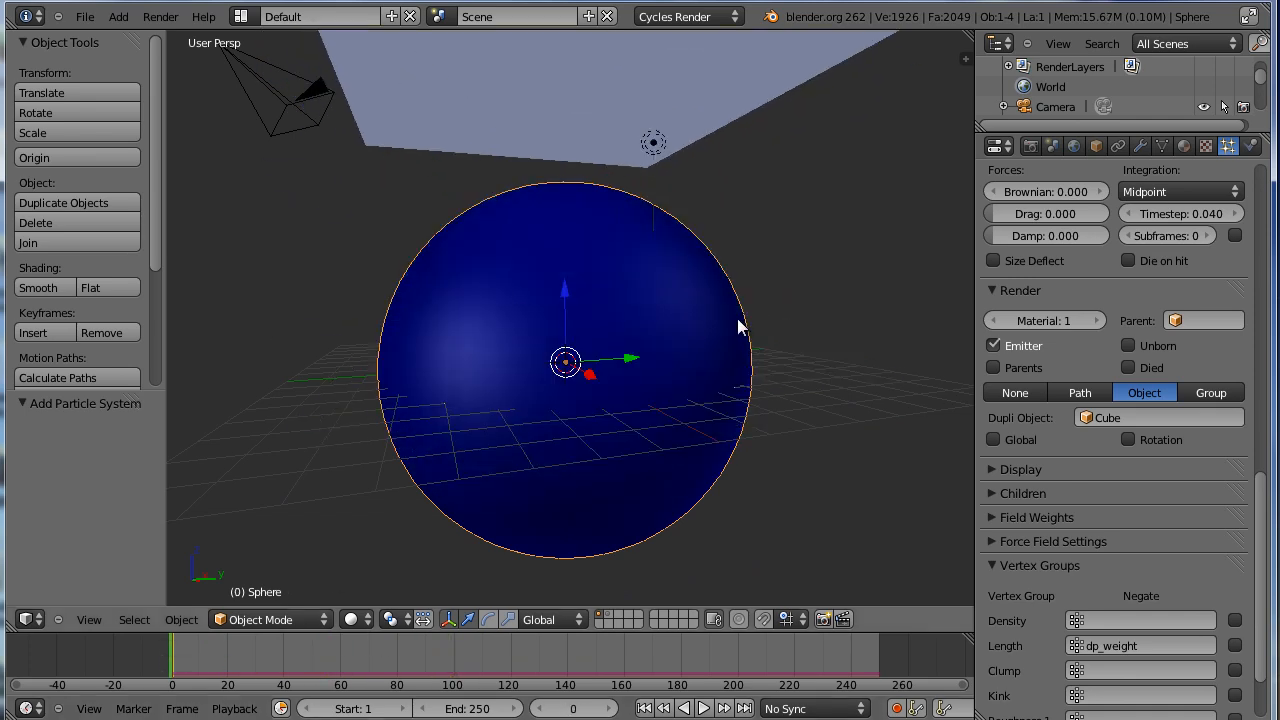
Turn off rendering of the sphere emitter and move the brush plane to the second layer.
click(1022, 349)
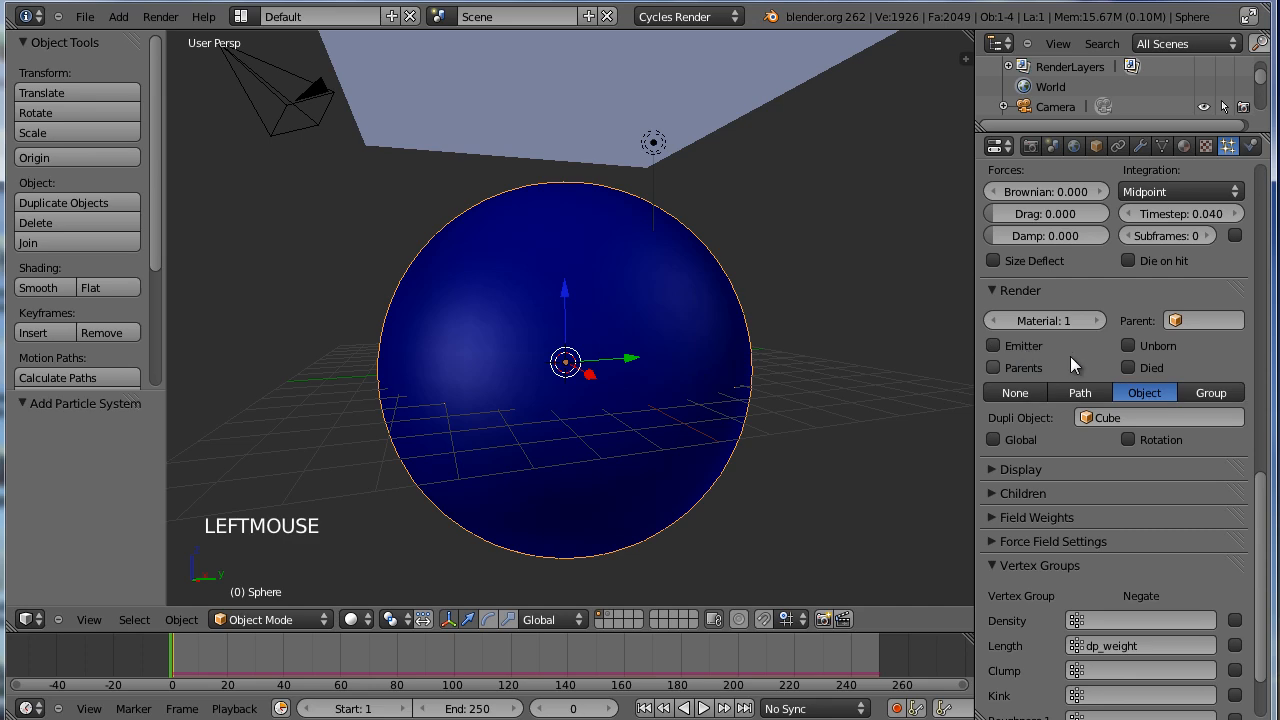
click(608, 80)
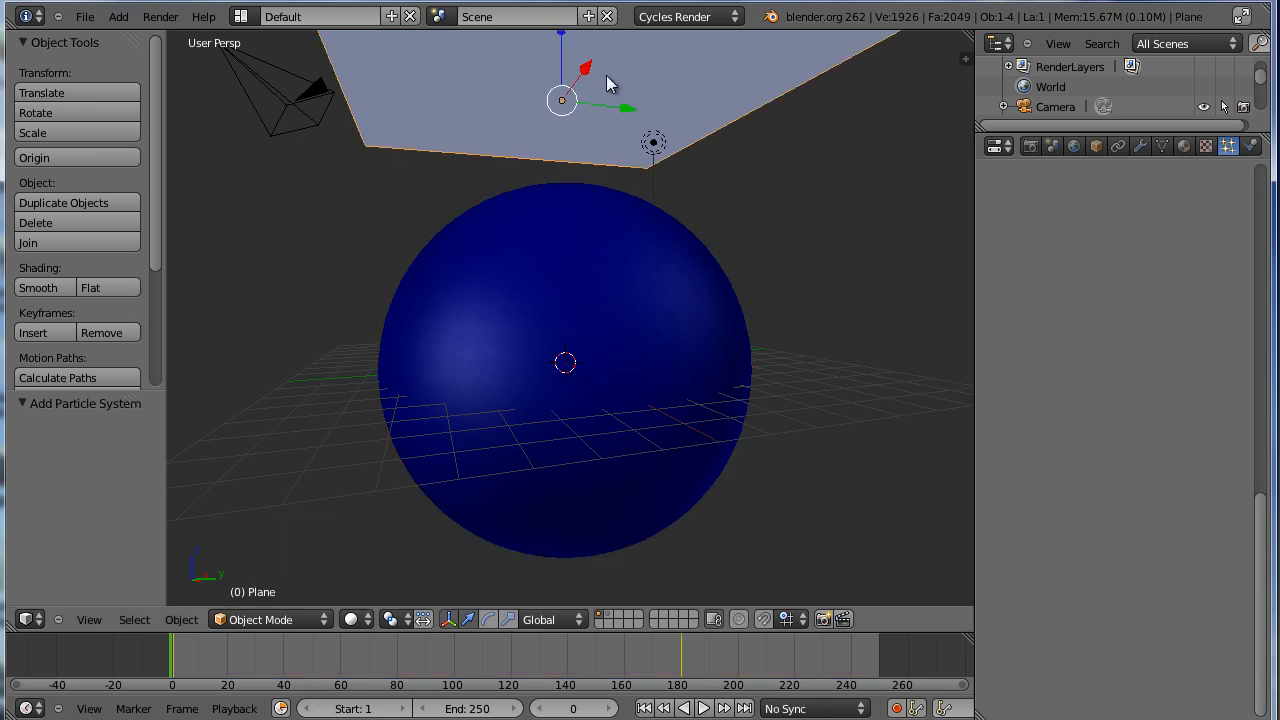
key(m)
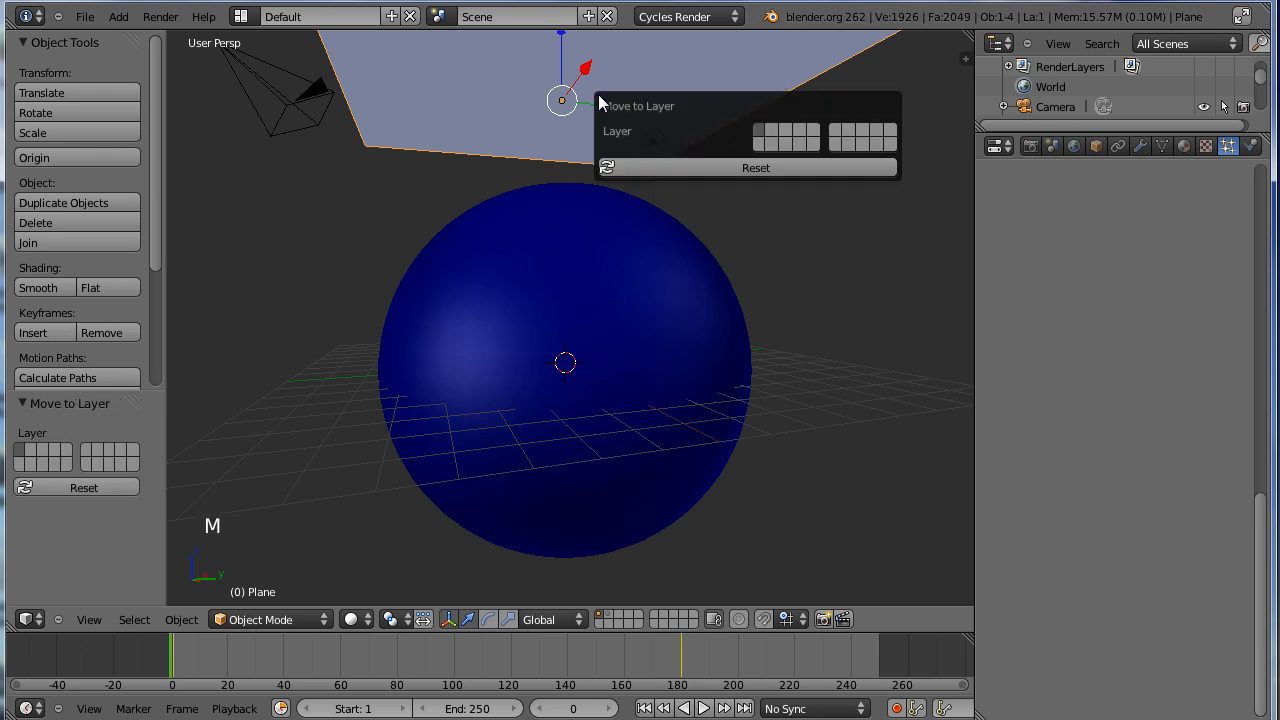
click(773, 132)
Scrub to frame 63, preview the cubes in rendered shading, and go to frame 87 before returning to solid shading.
right_drag(183, 672, 350, 662)
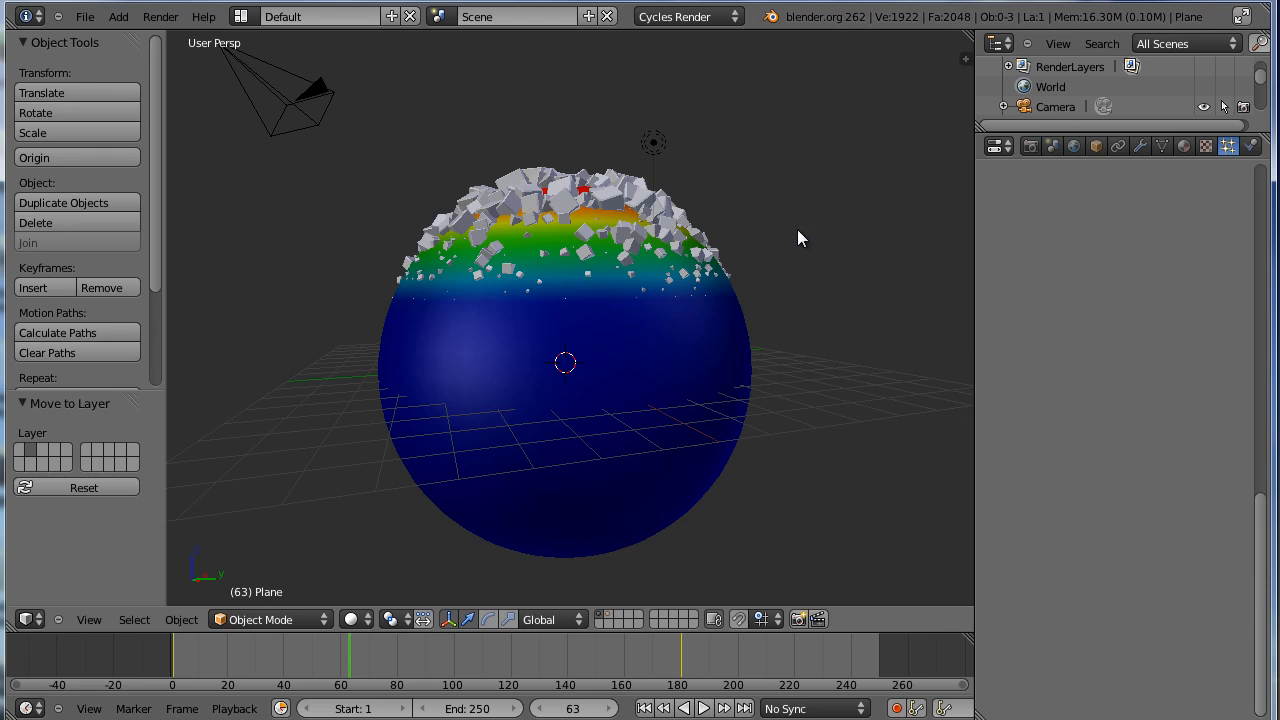
click(352, 620)
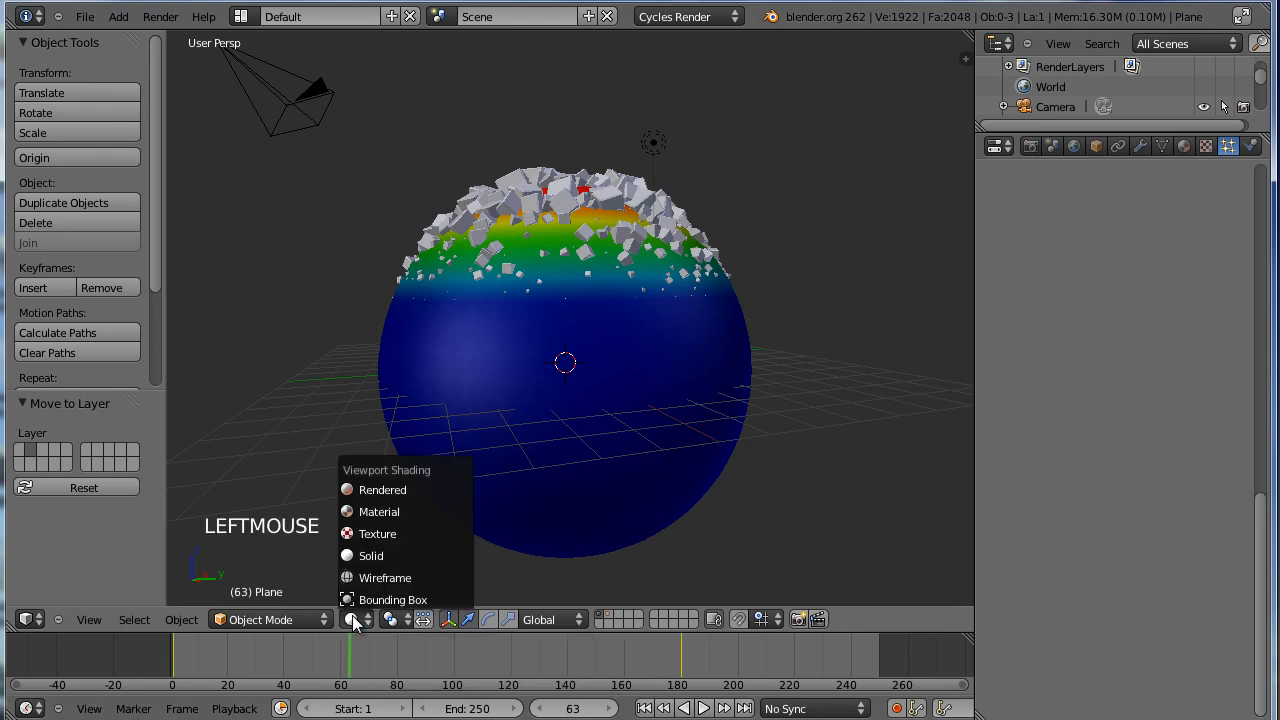
click(377, 491)
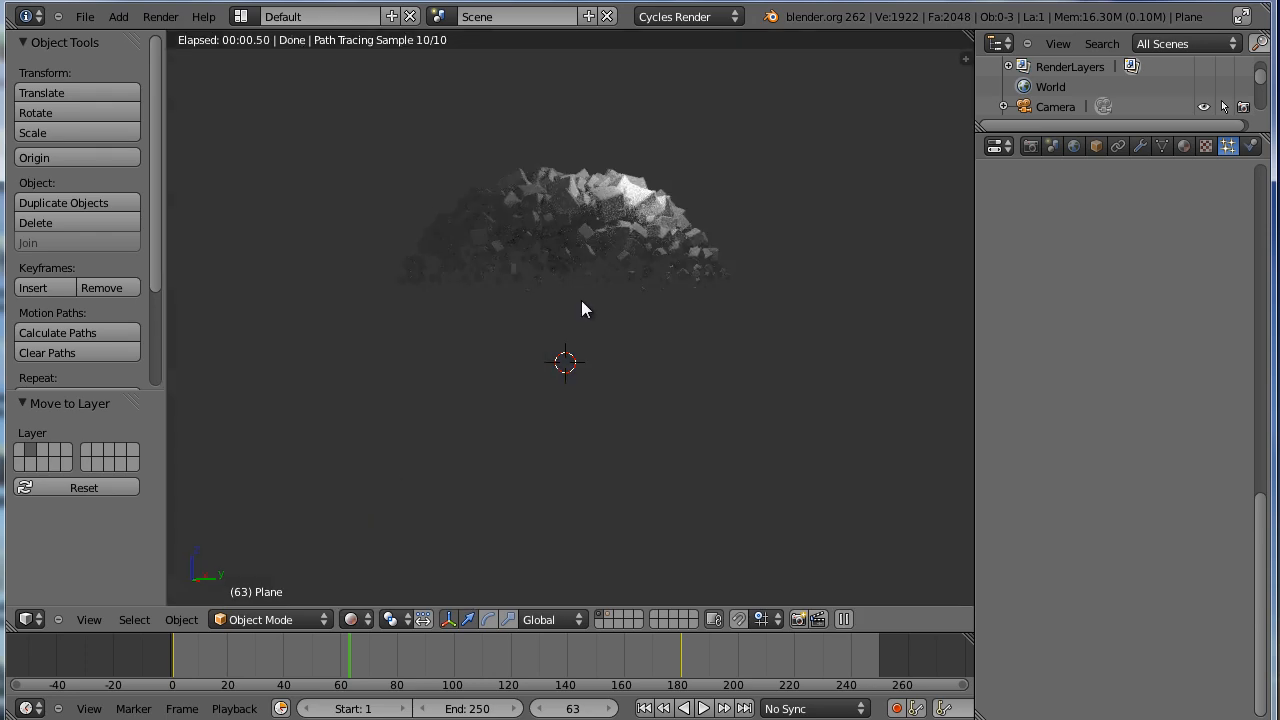
right_drag(353, 652, 417, 660)
key(z)
key(z)
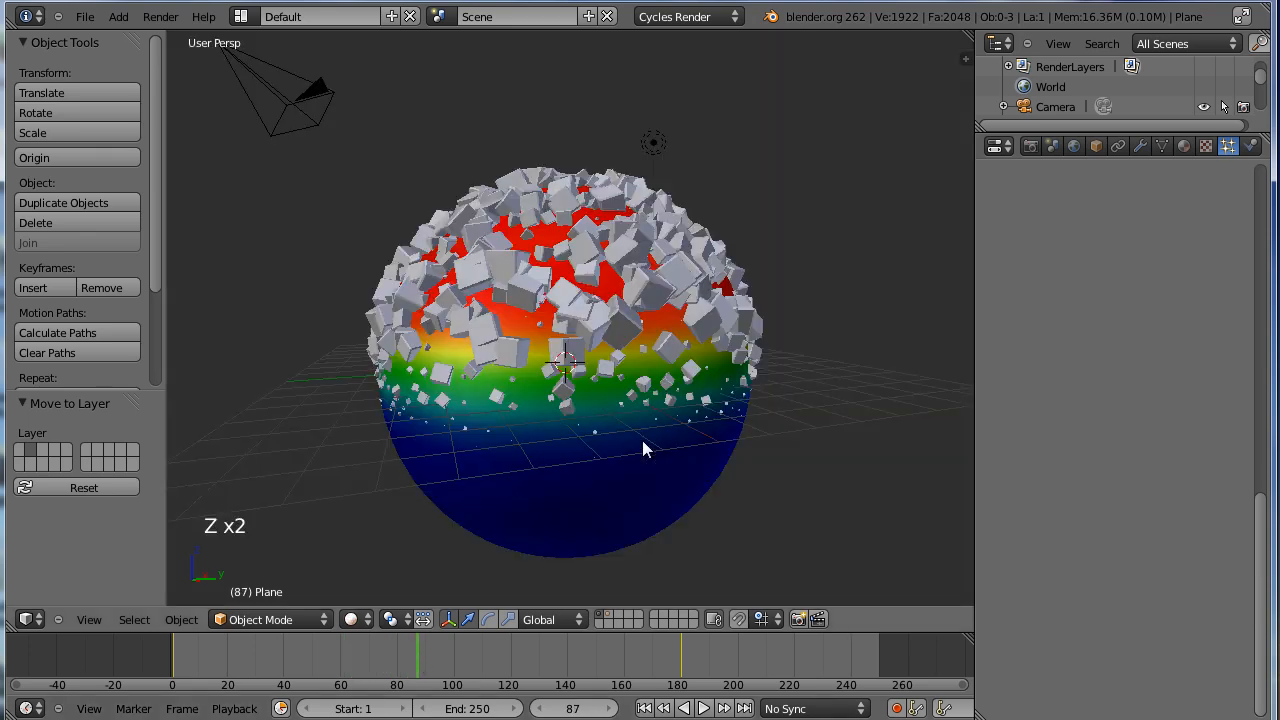
Move the lamp up and away from the sphere to about Y 5.107 and Z 9.788.
click(655, 144)
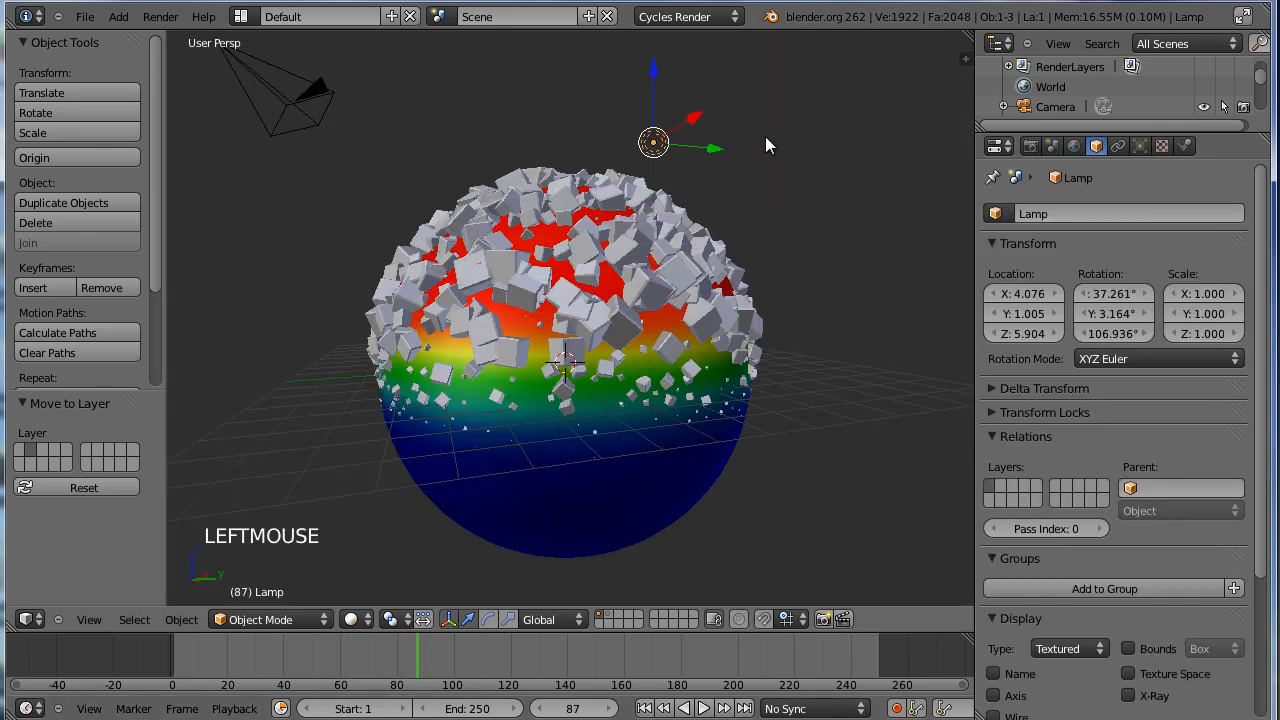
drag(652, 97, 653, 24)
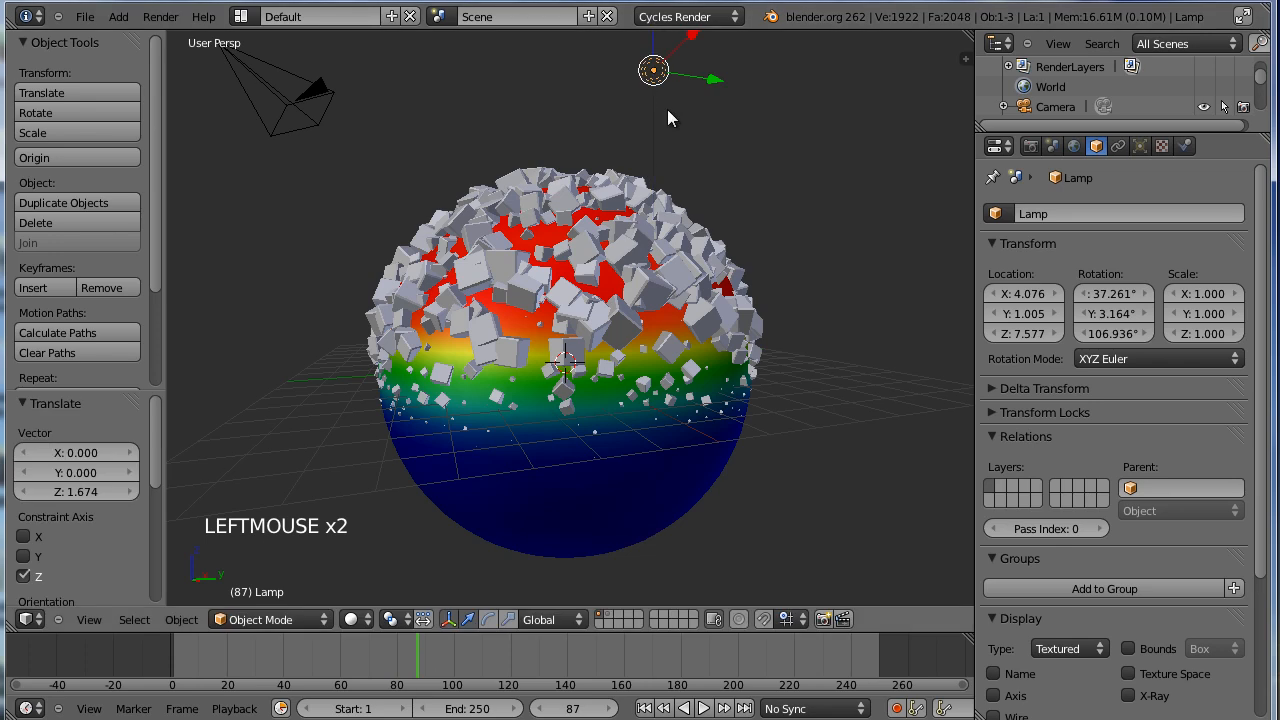
shift+middle_drag(658, 165, 661, 193)
drag(680, 162, 820, 158)
drag(765, 88, 771, 6)
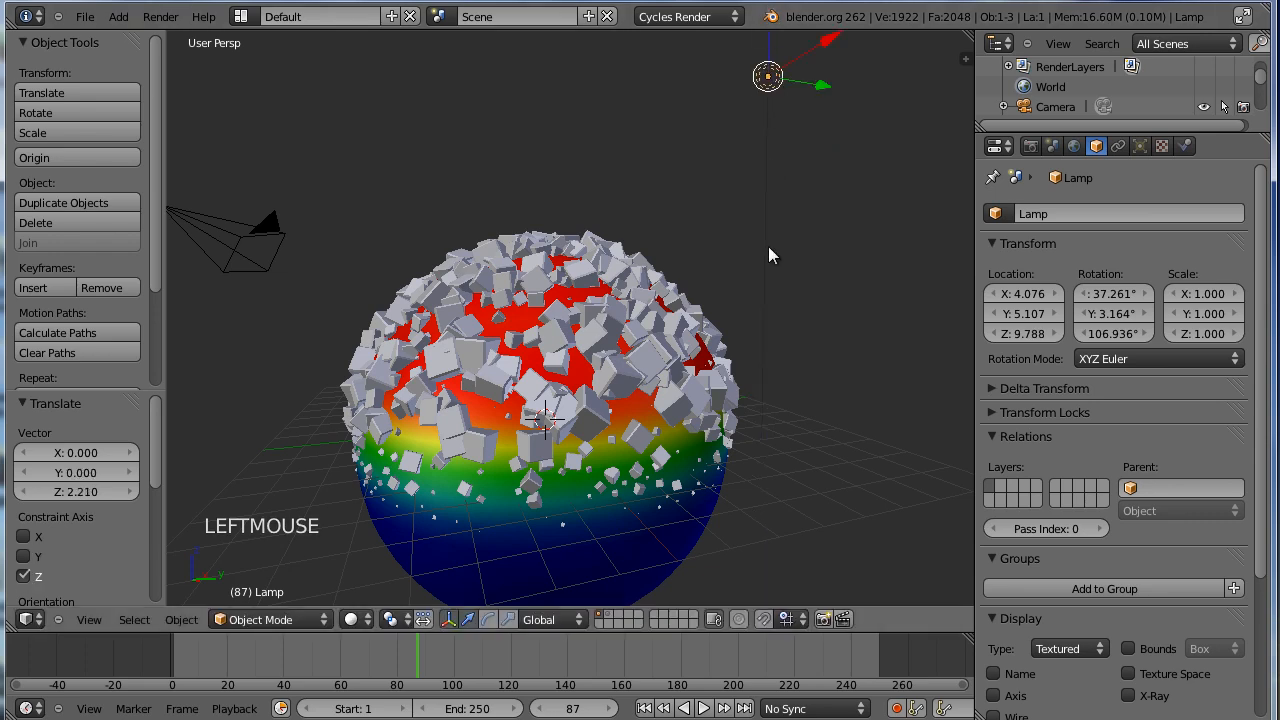
Preview in rendered shading, enable nodes on the lamp and raise its emission strength to about 2488.
click(360, 624)
click(387, 490)
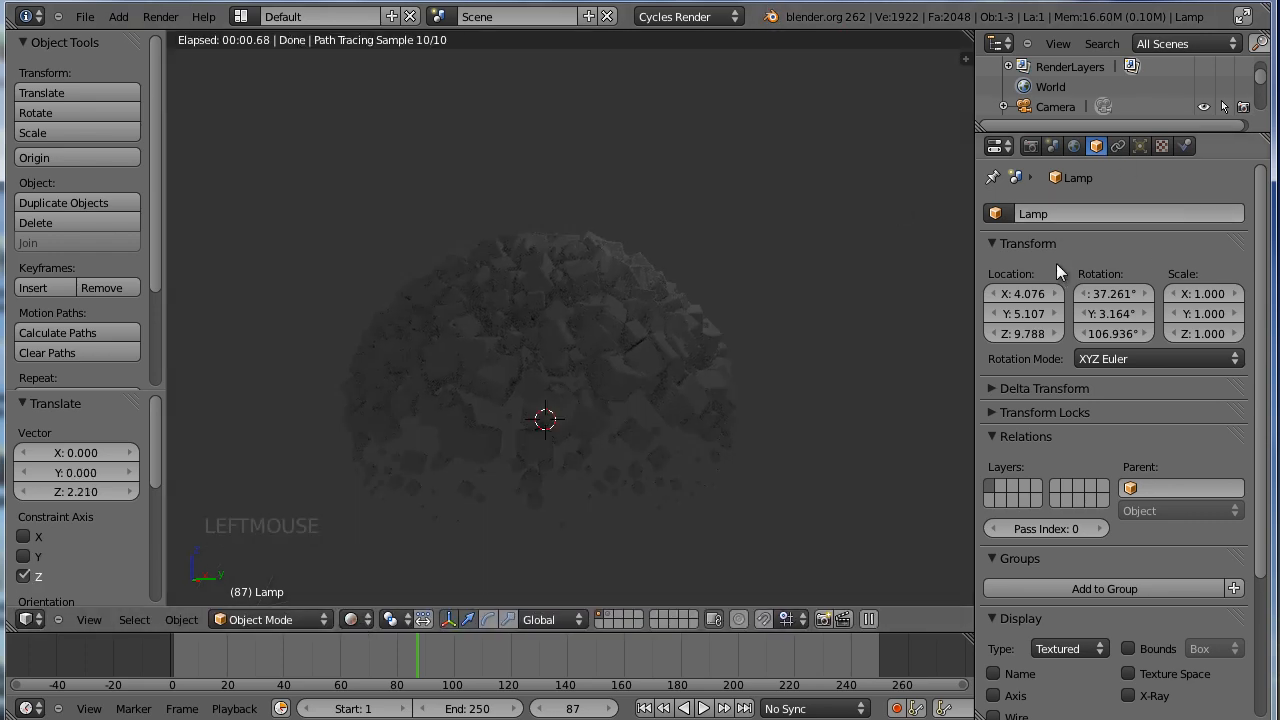
click(1141, 149)
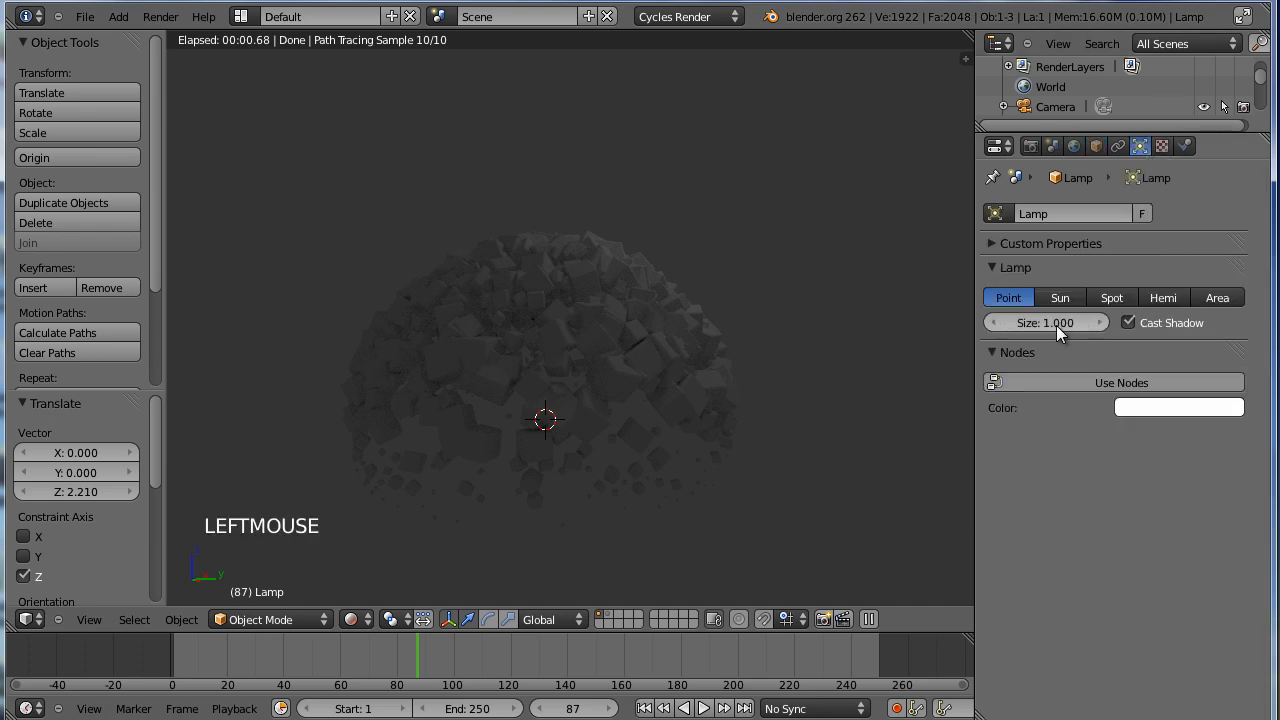
click(1147, 385)
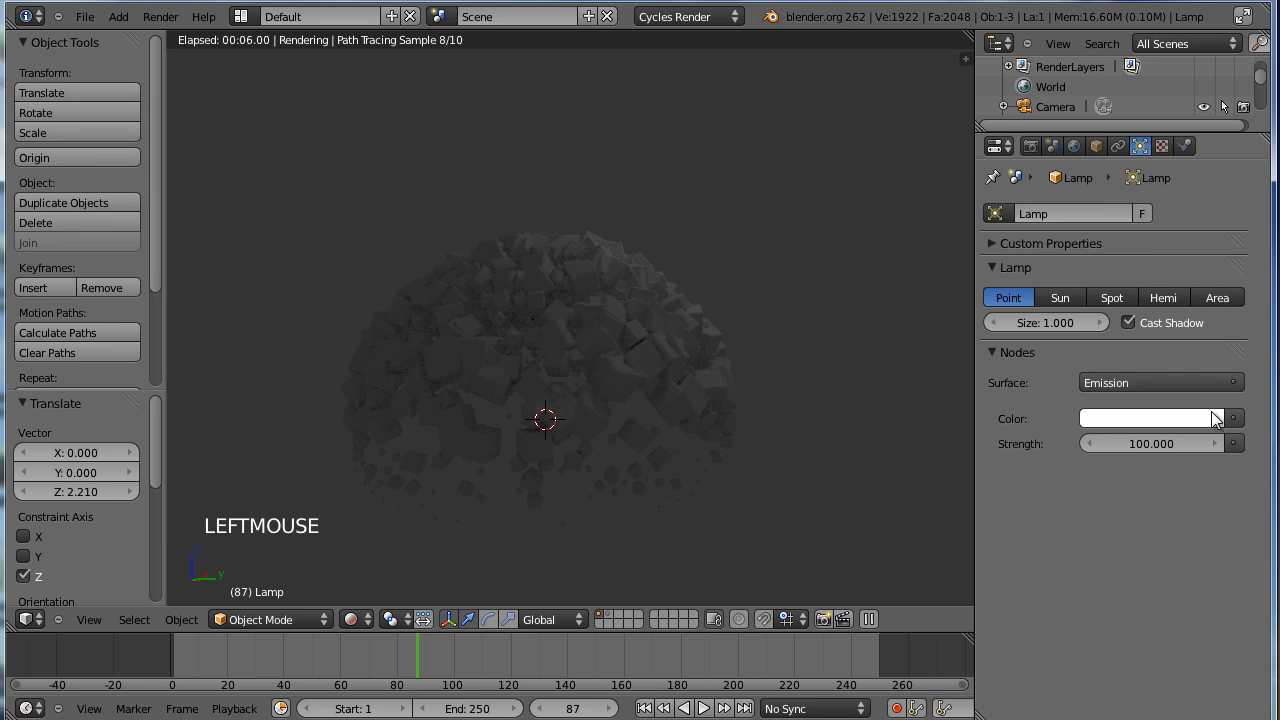
drag(1160, 446, 1262, 446)
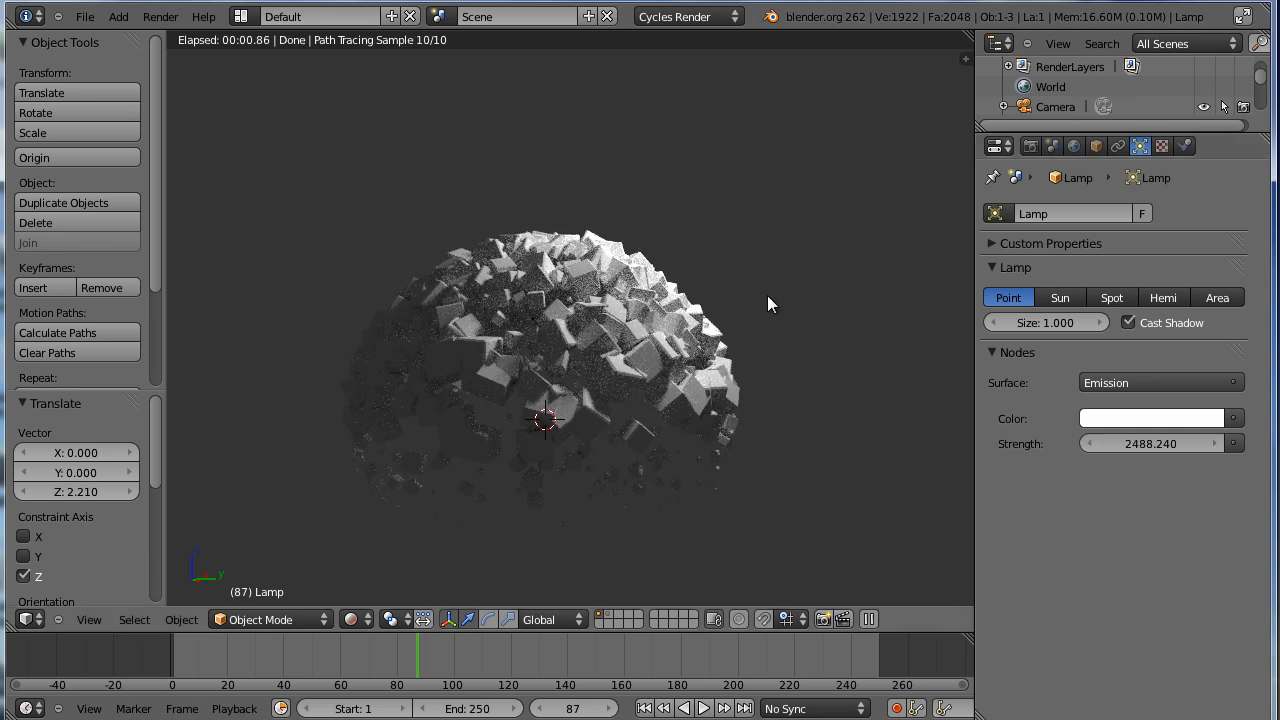
Return to solid shading and, in top view, move the lamp about 3.256 units along positive X.
key(KP_7)
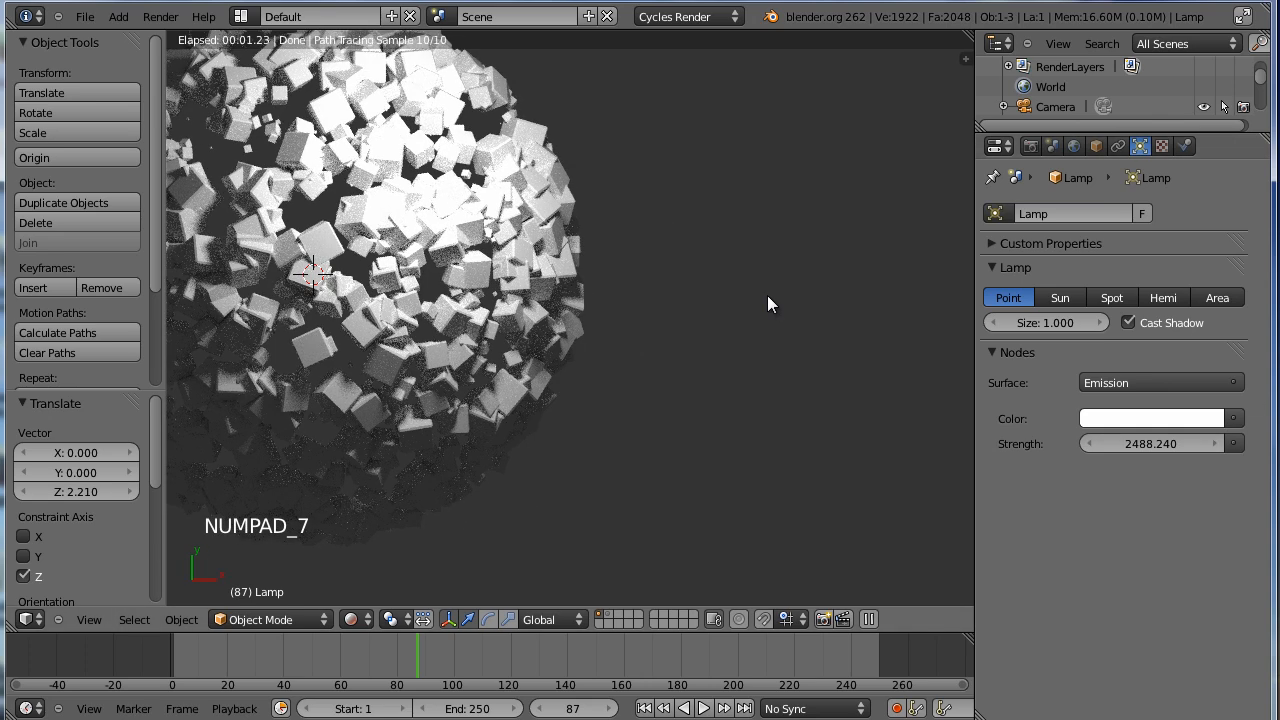
key(z)
key(z)
scroll(650, 291, down, 3)
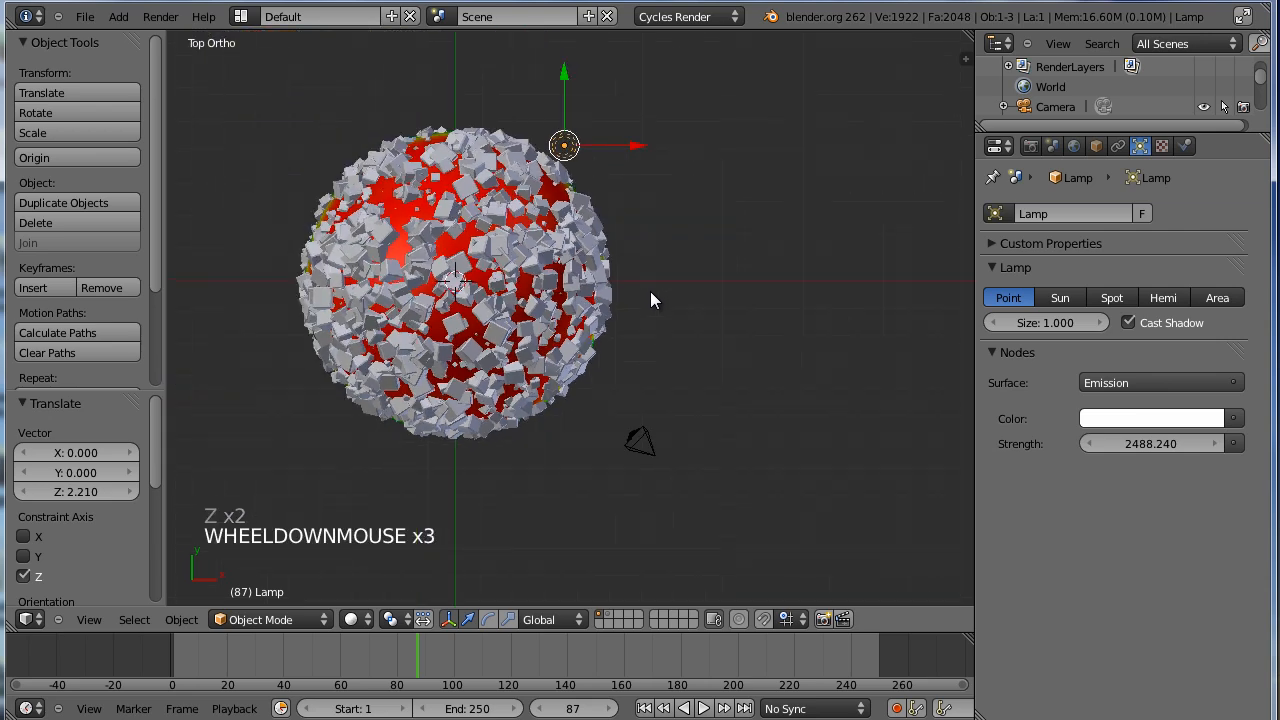
drag(638, 150, 724, 152)
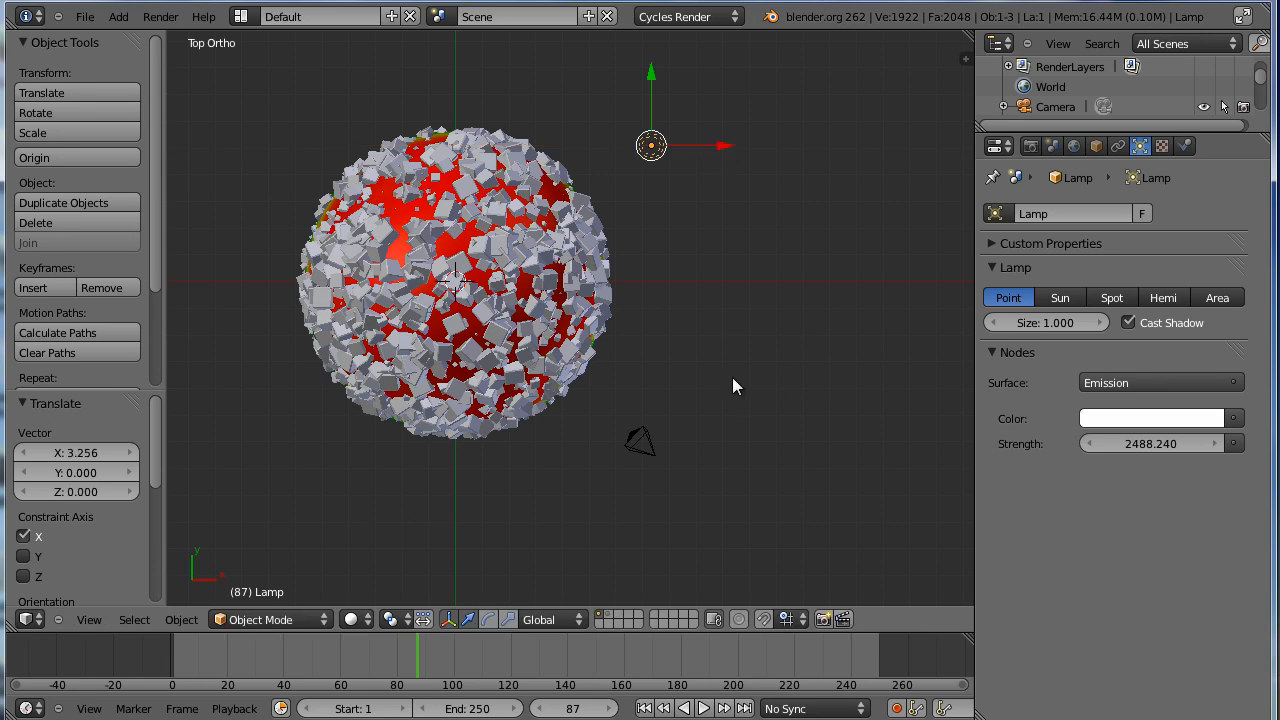
Look through the camera, select it and enable Lock Camera to View.
key(KP_0)
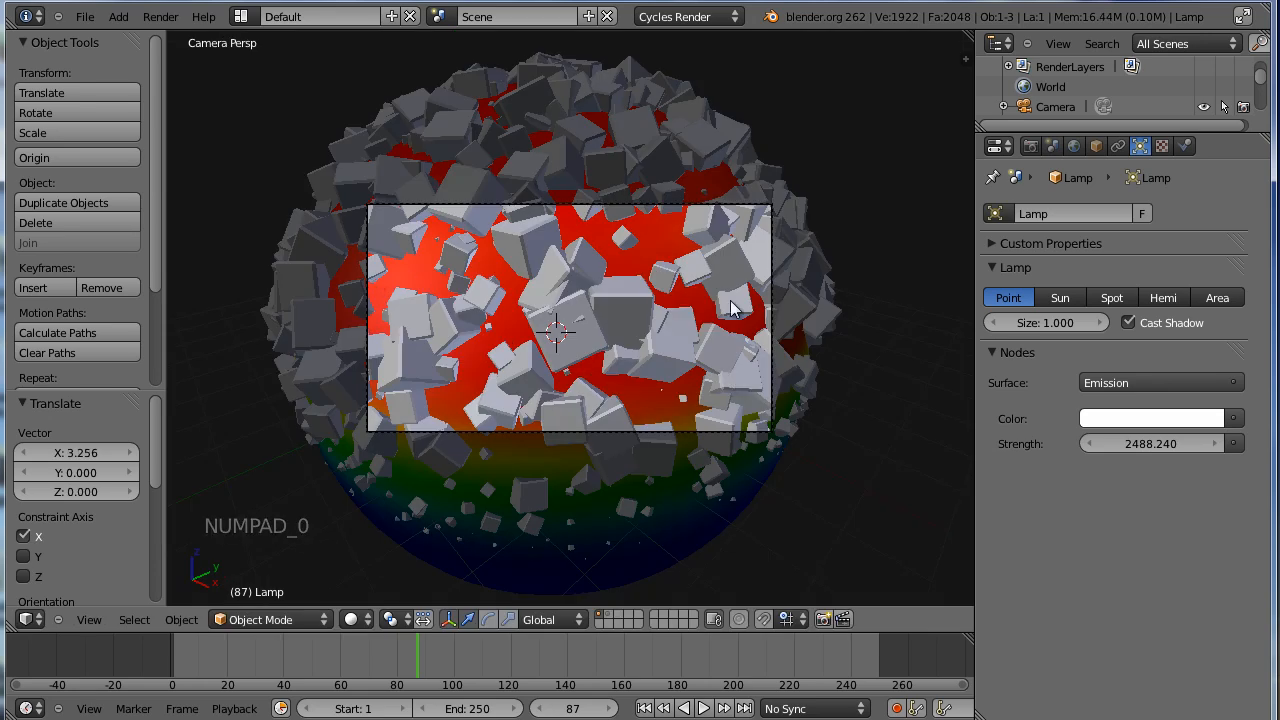
click(771, 320)
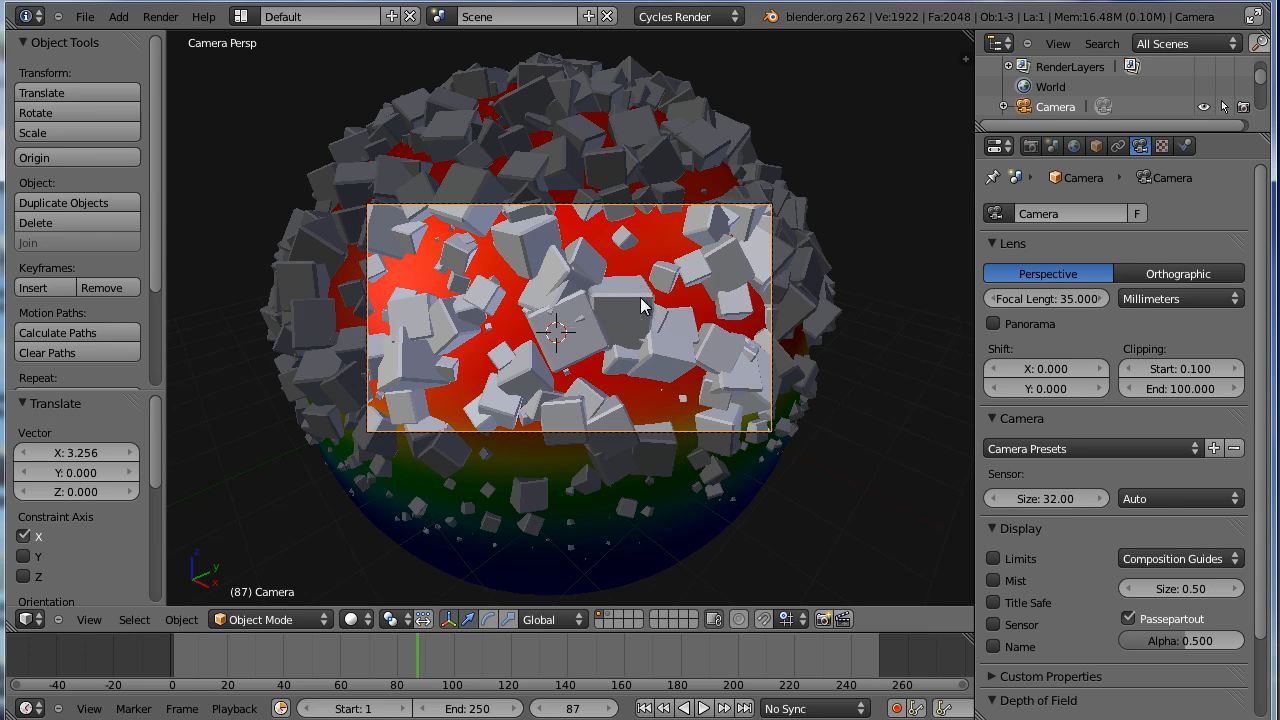
middle_drag(643, 305, 595, 330)
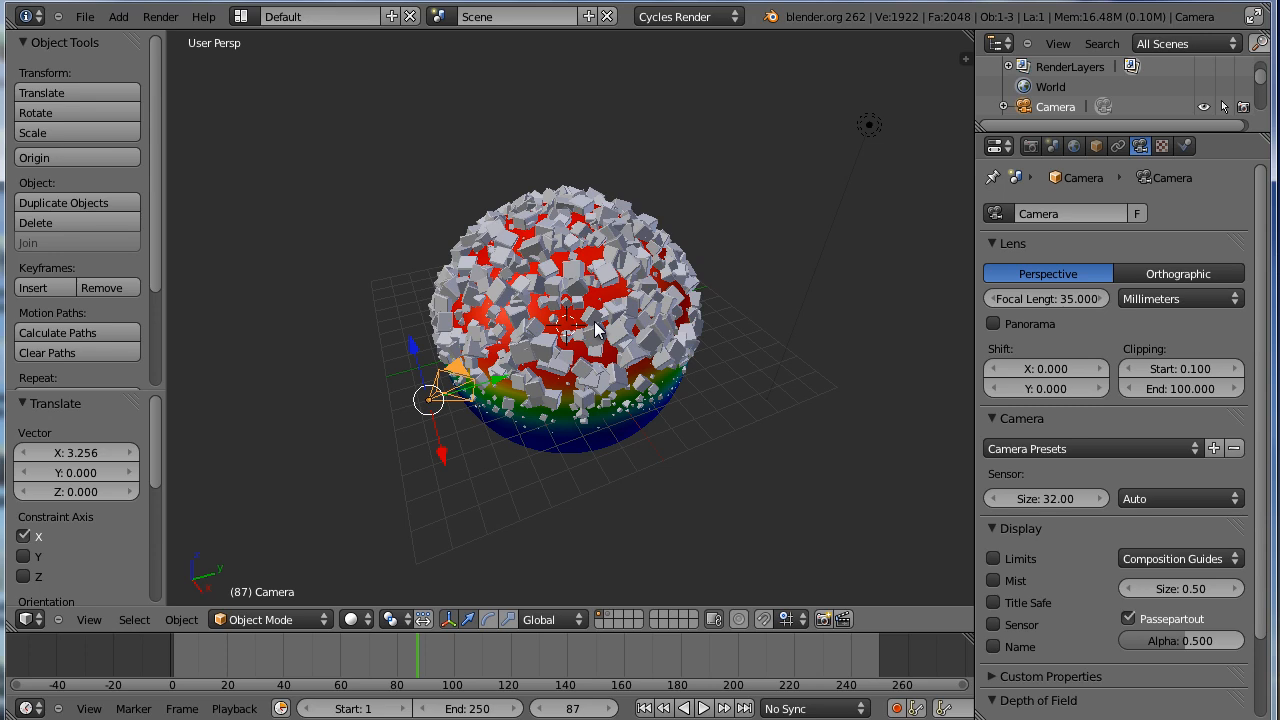
key(KP_0)
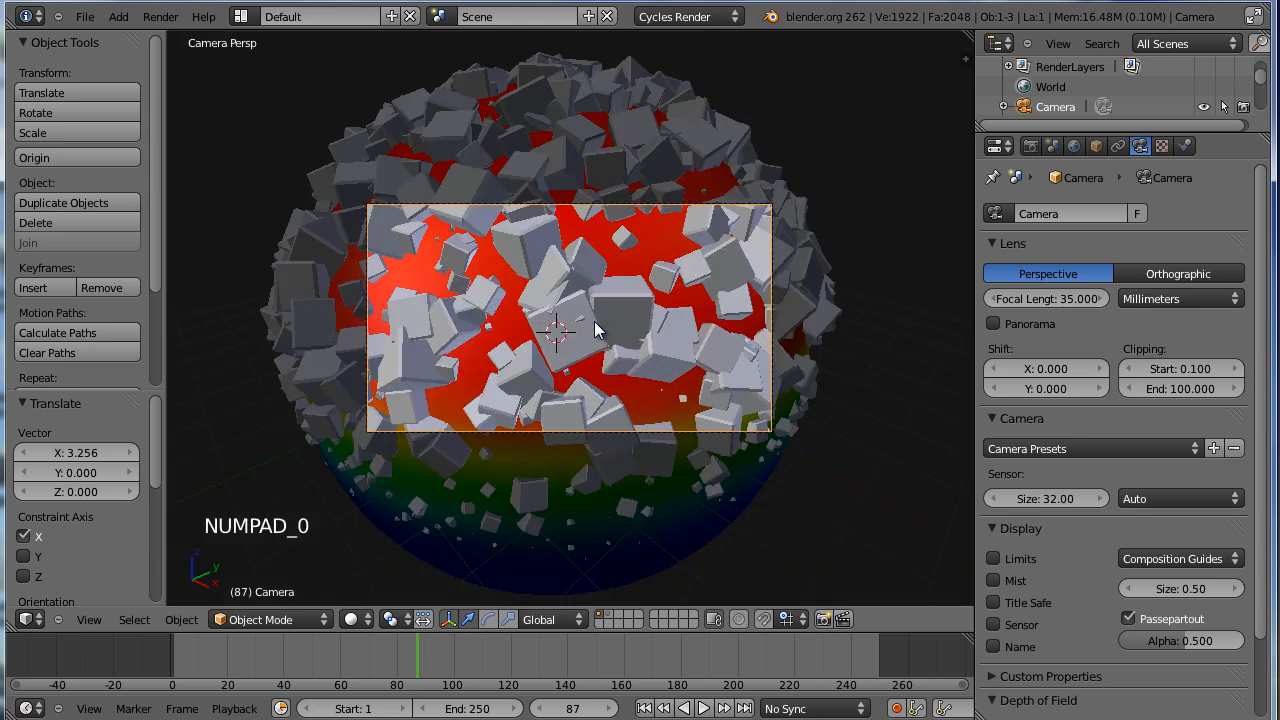
key(n)
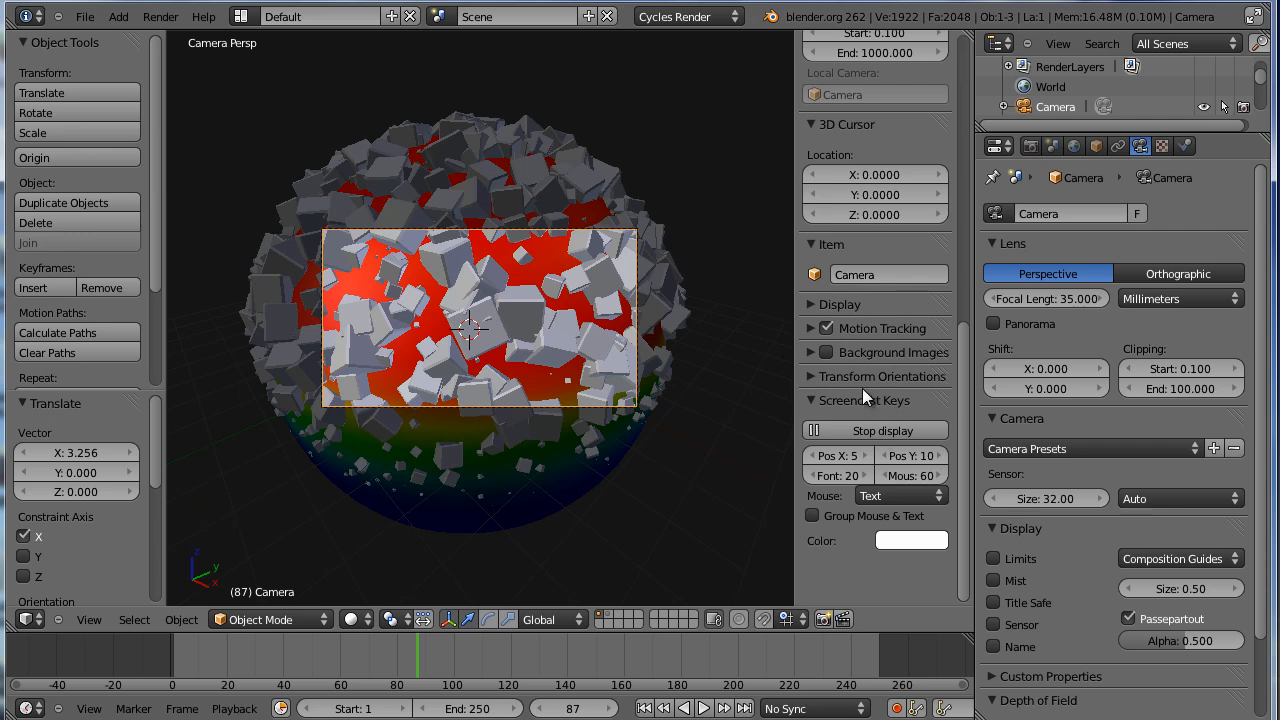
scroll(897, 330, up, 9)
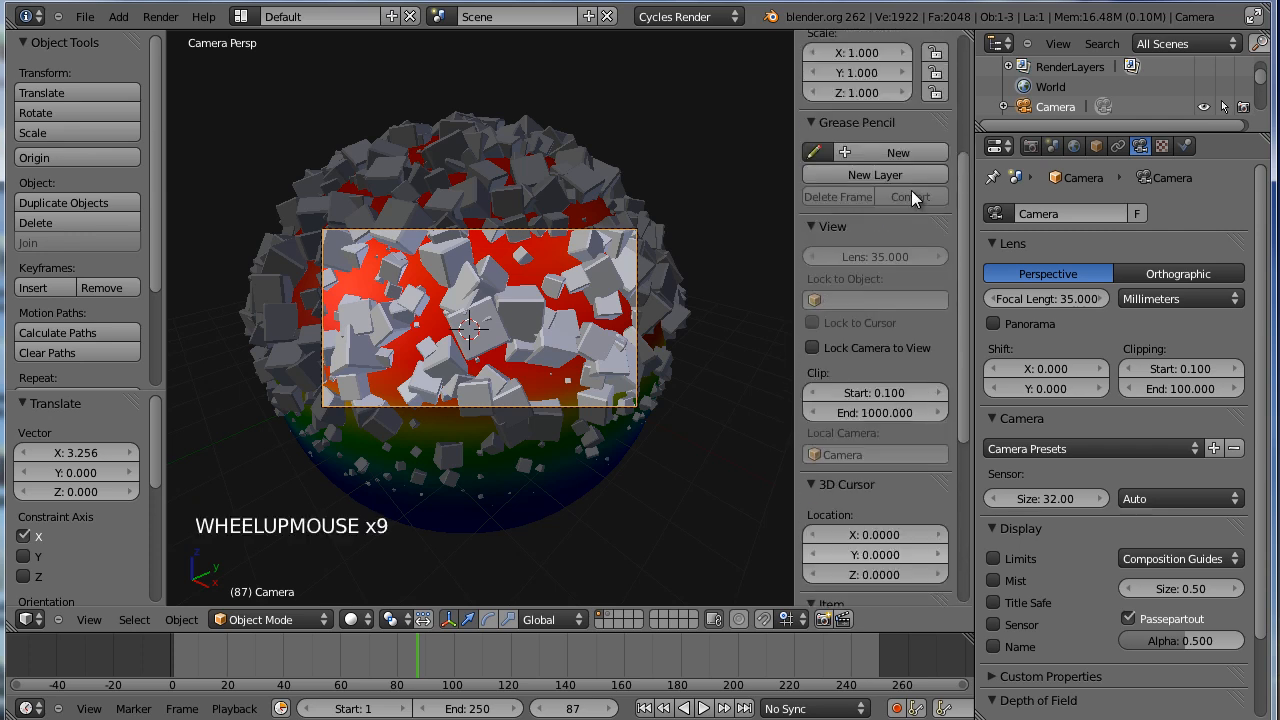
click(885, 345)
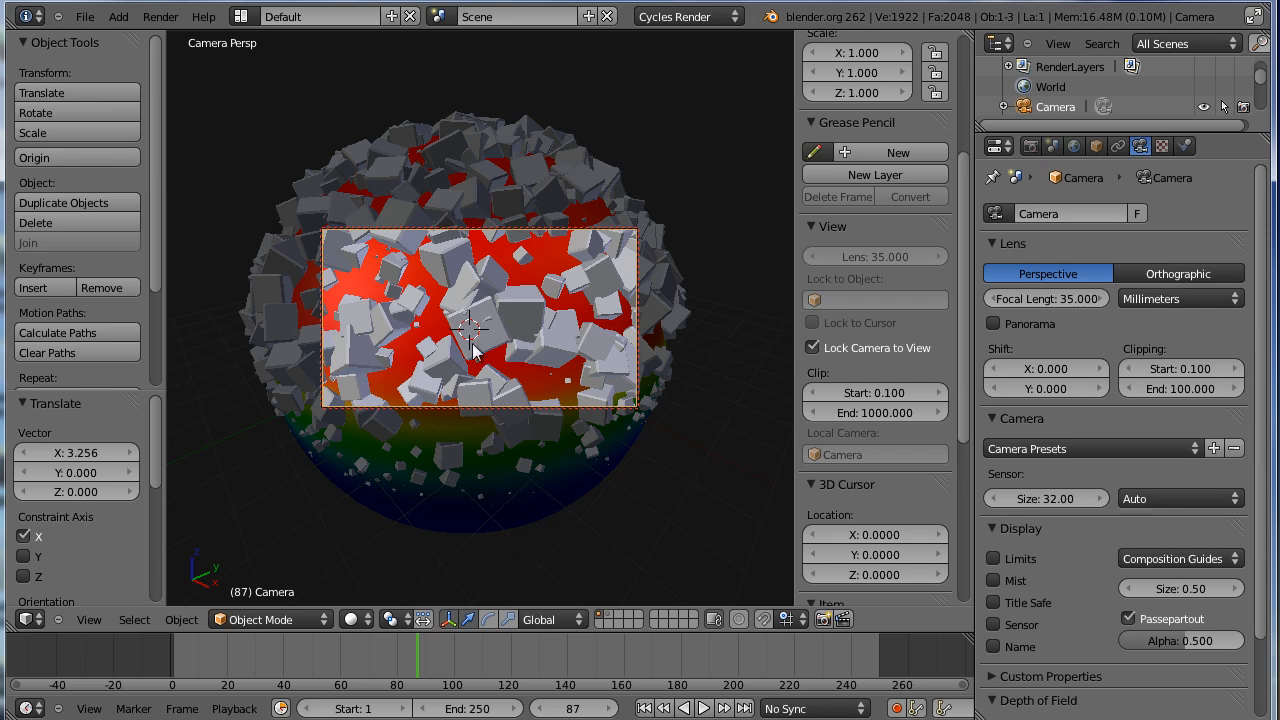
Orbit, pull back and pan the camera to frame the cube-covered upper half of the sphere, and disable Lock Camera to View.
middle_drag(436, 355, 479, 305)
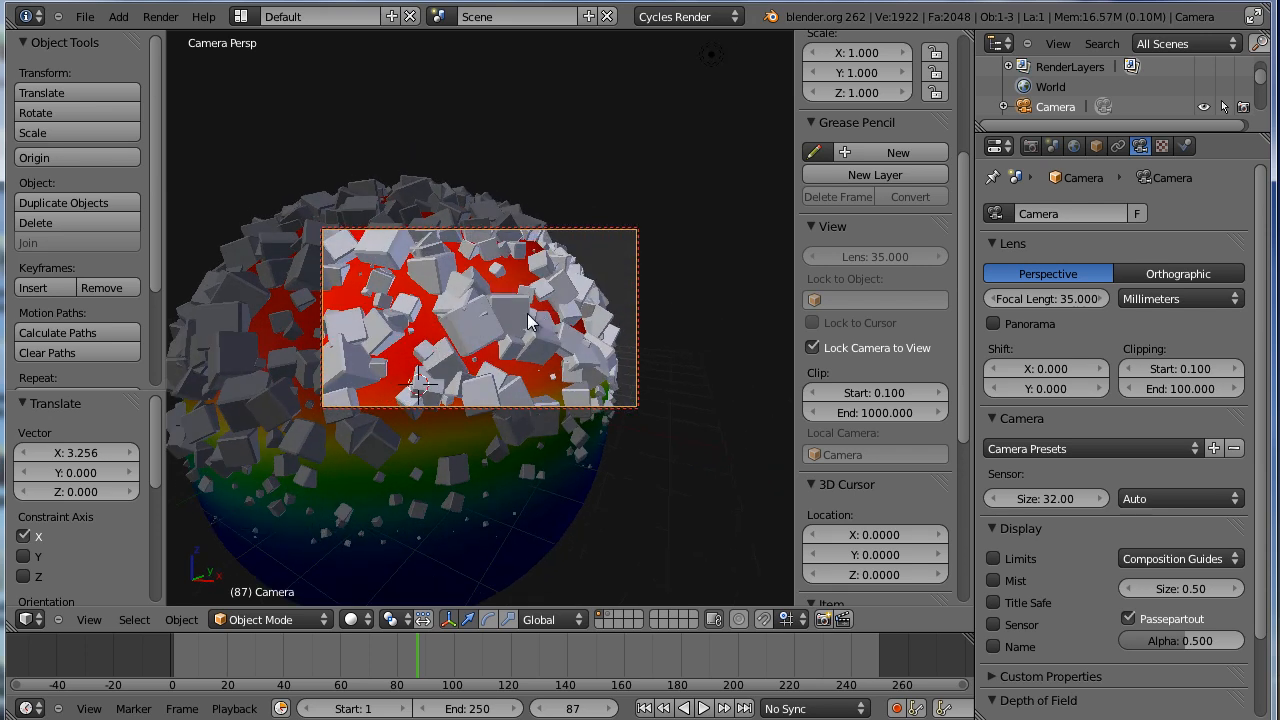
ctrl+middle_drag(507, 318, 429, 334)
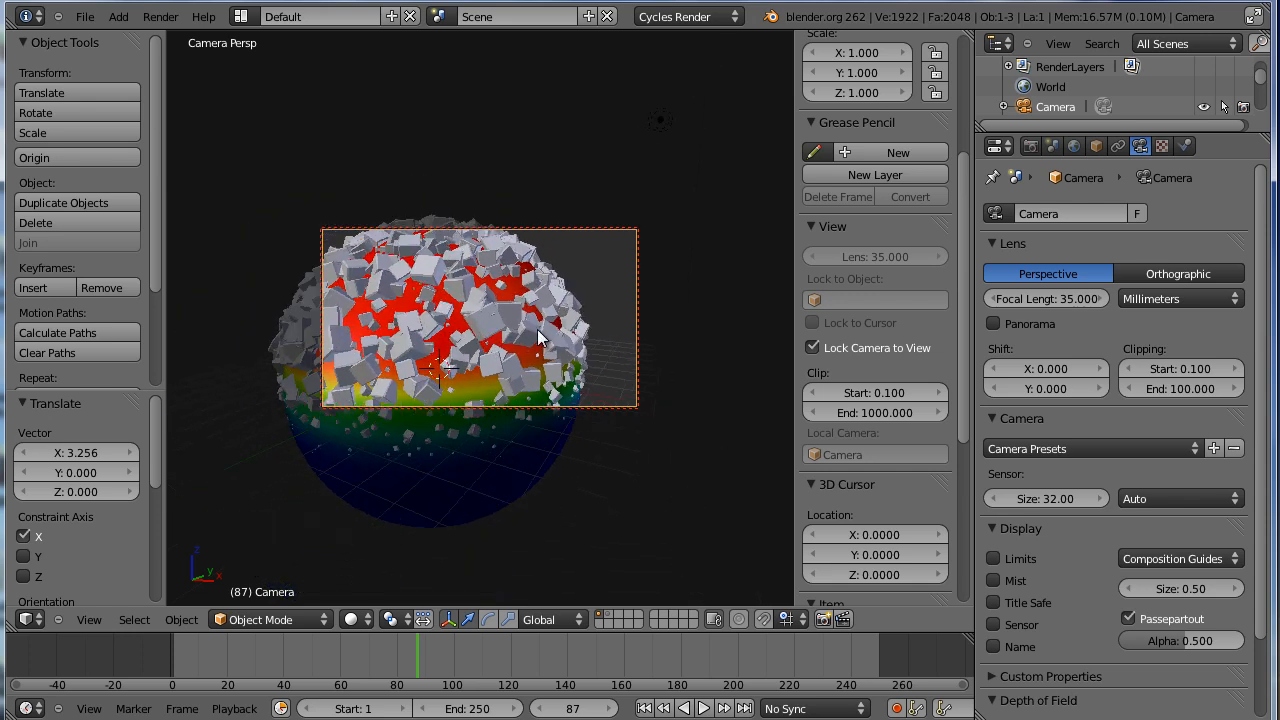
shift+middle_drag(505, 332, 637, 312)
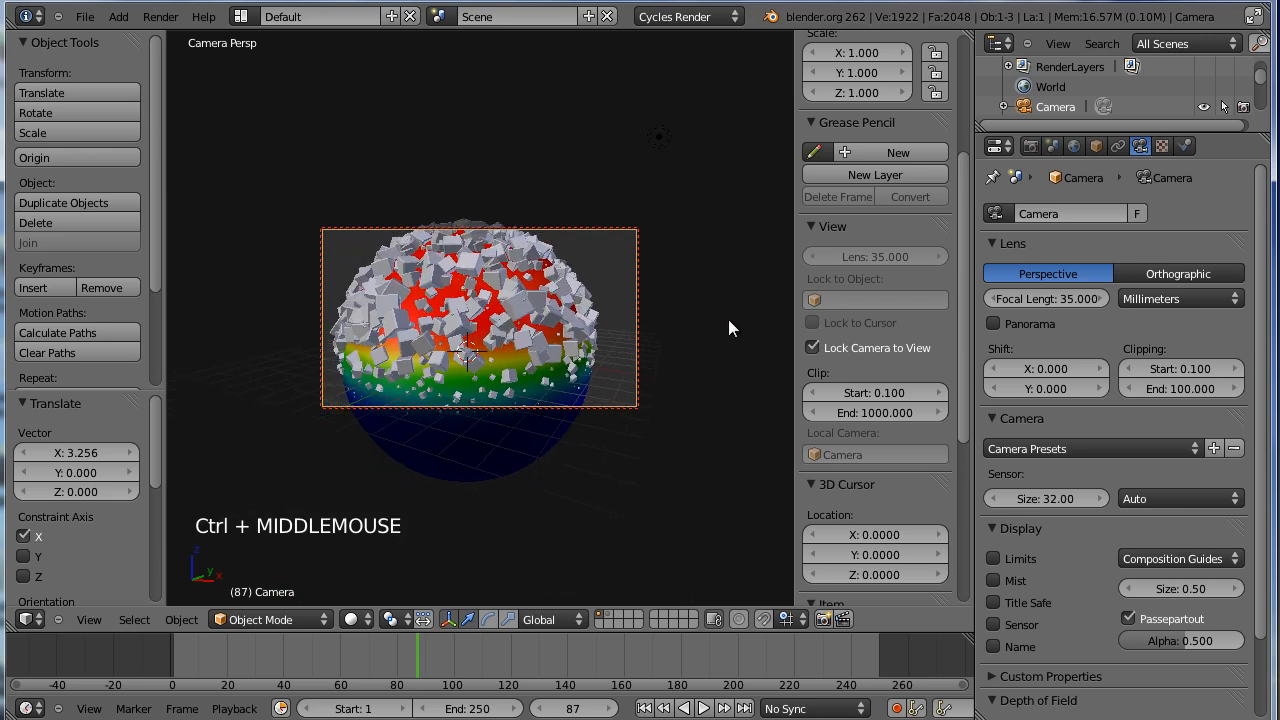
click(815, 348)
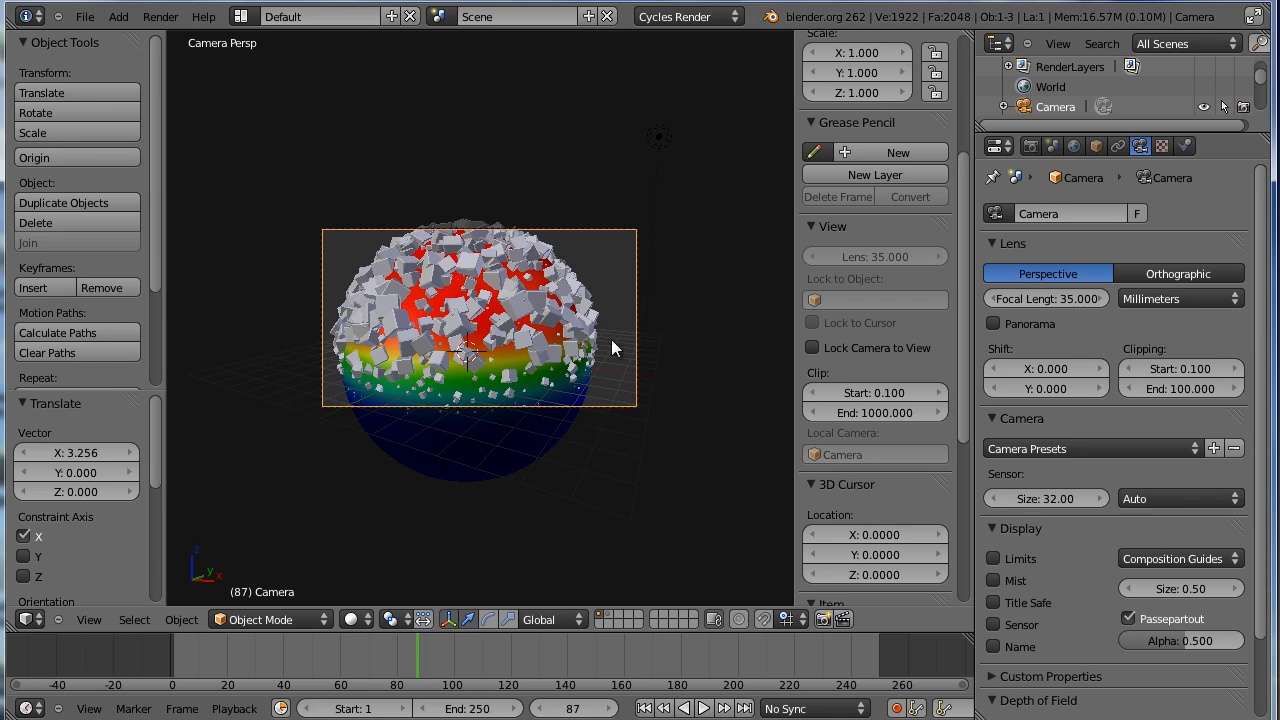
Re-enable Lock Camera to View and move the camera so the sphere's cube-covered half fits inside the frame with space around it.
scroll(612, 346, up, 2)
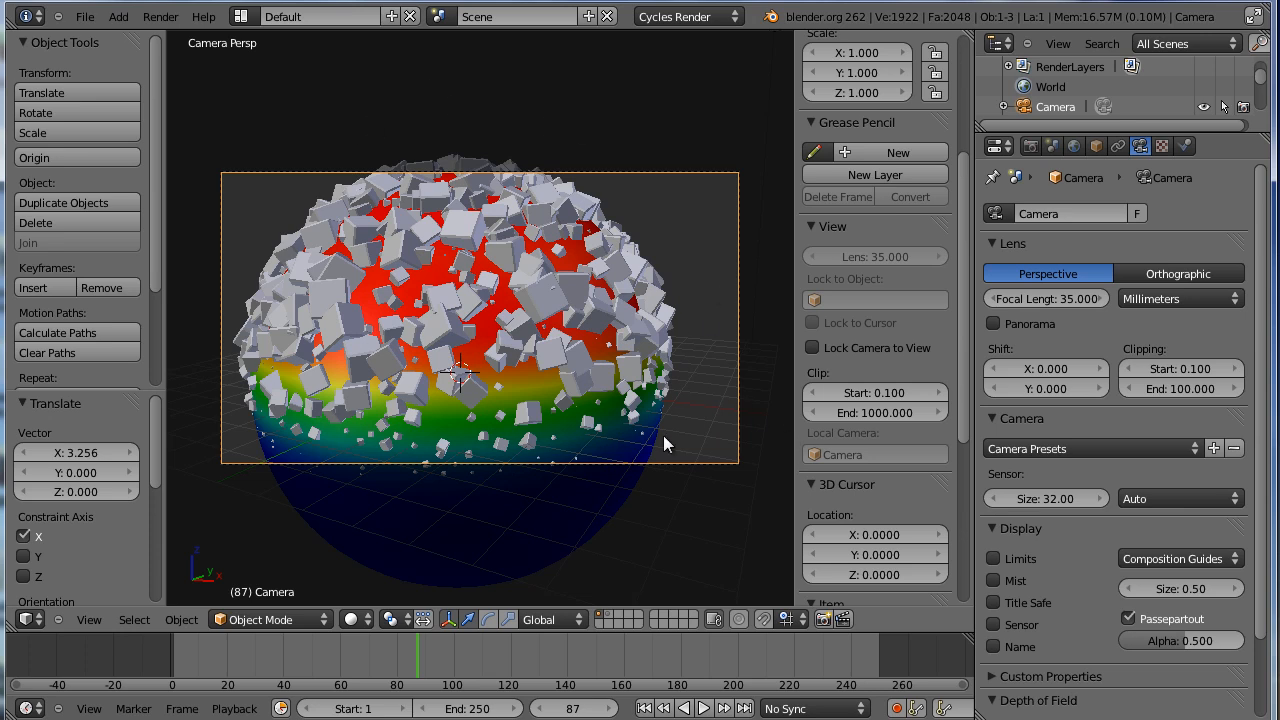
click(853, 349)
key(n)
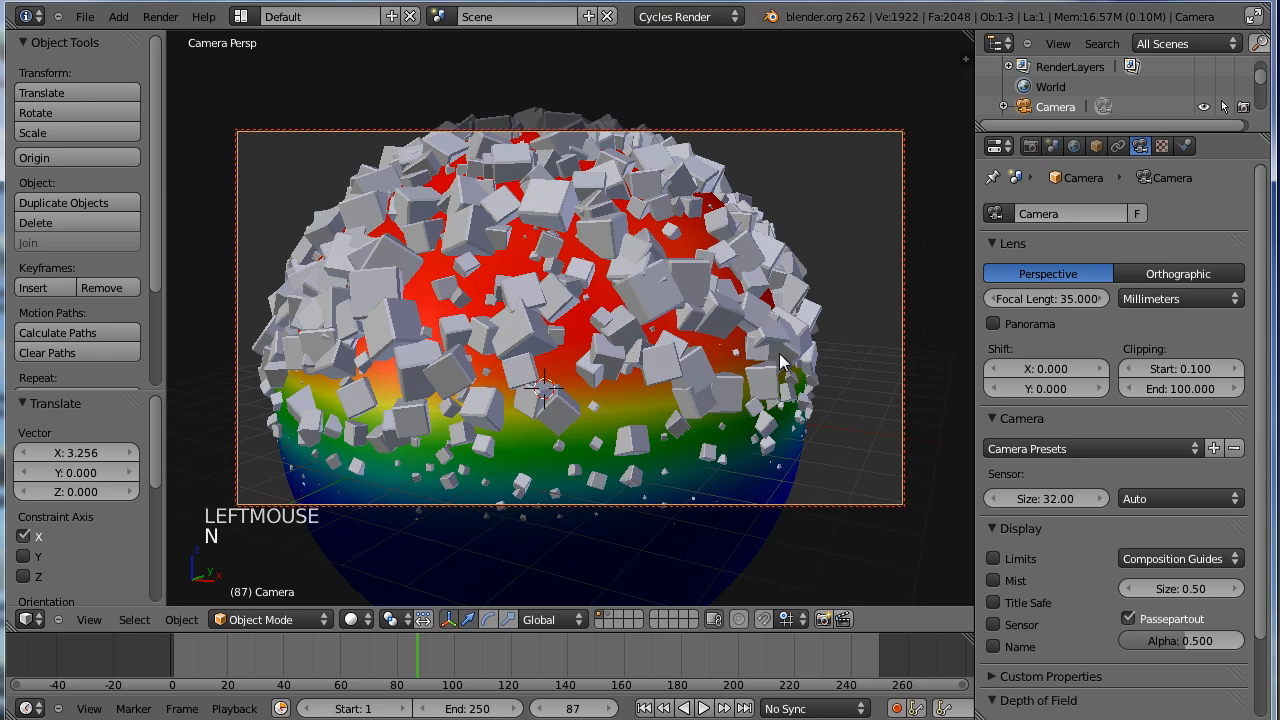
middle_drag(676, 330, 608, 298)
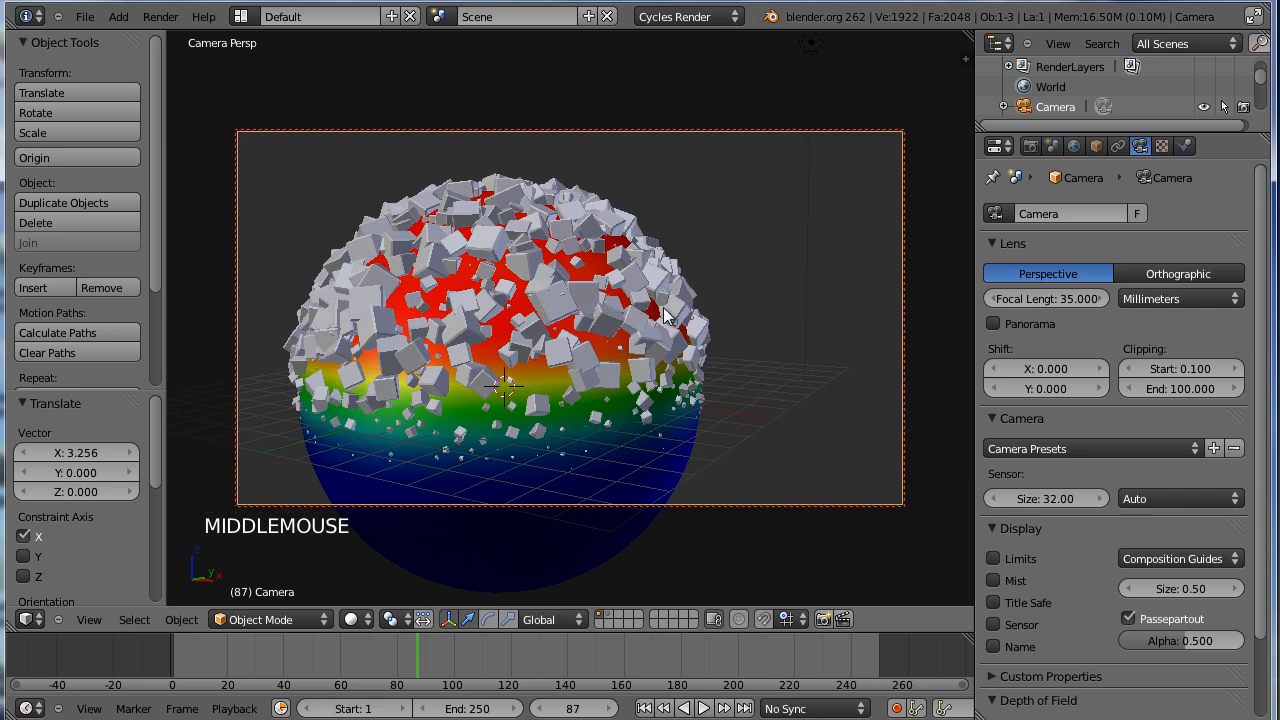
Preview in rendered shading, orbit and pan the camera slightly to refine the framing, and return to solid shading.
click(348, 619)
click(372, 486)
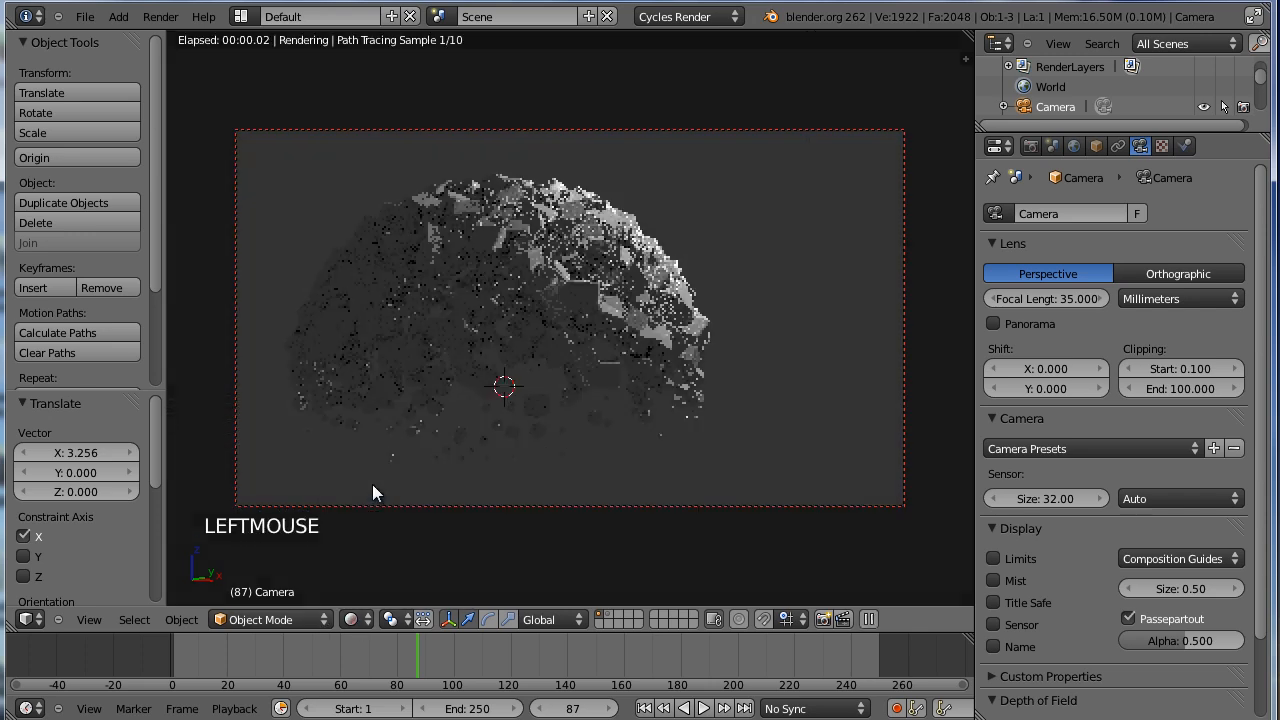
middle_drag(643, 312, 594, 316)
shift+middle_drag(670, 298, 632, 308)
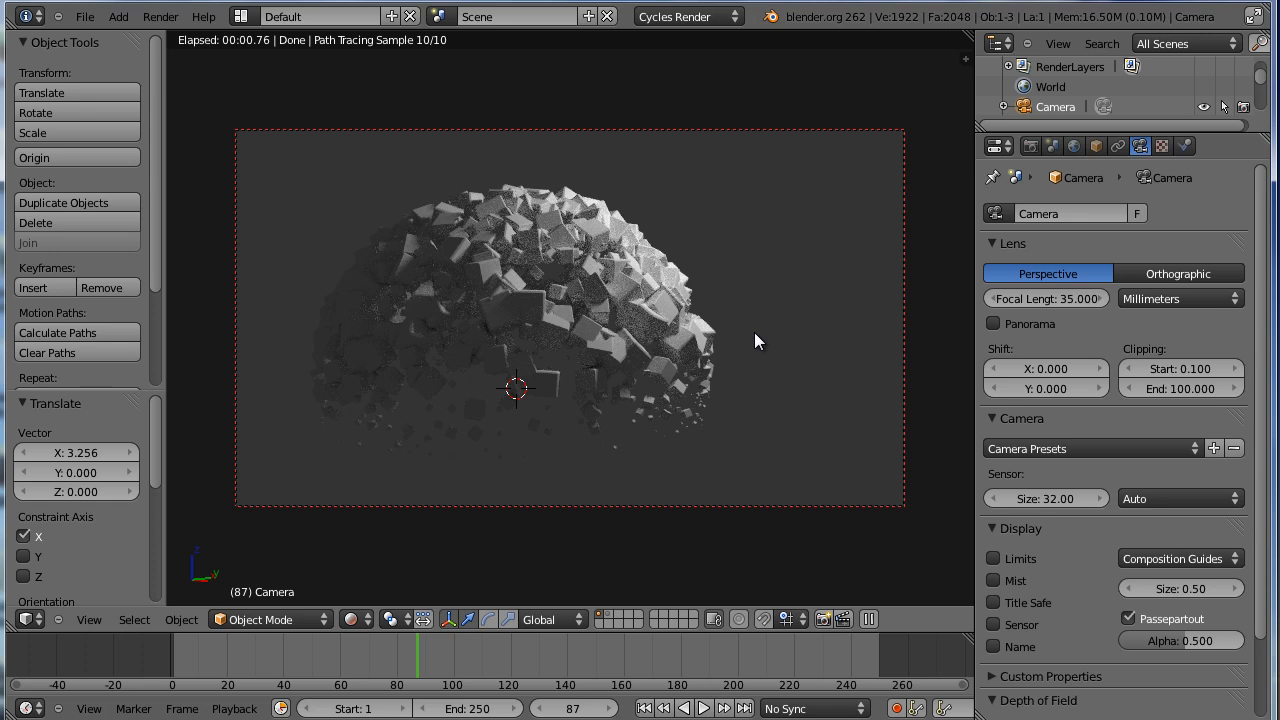
key(z)
key(z)
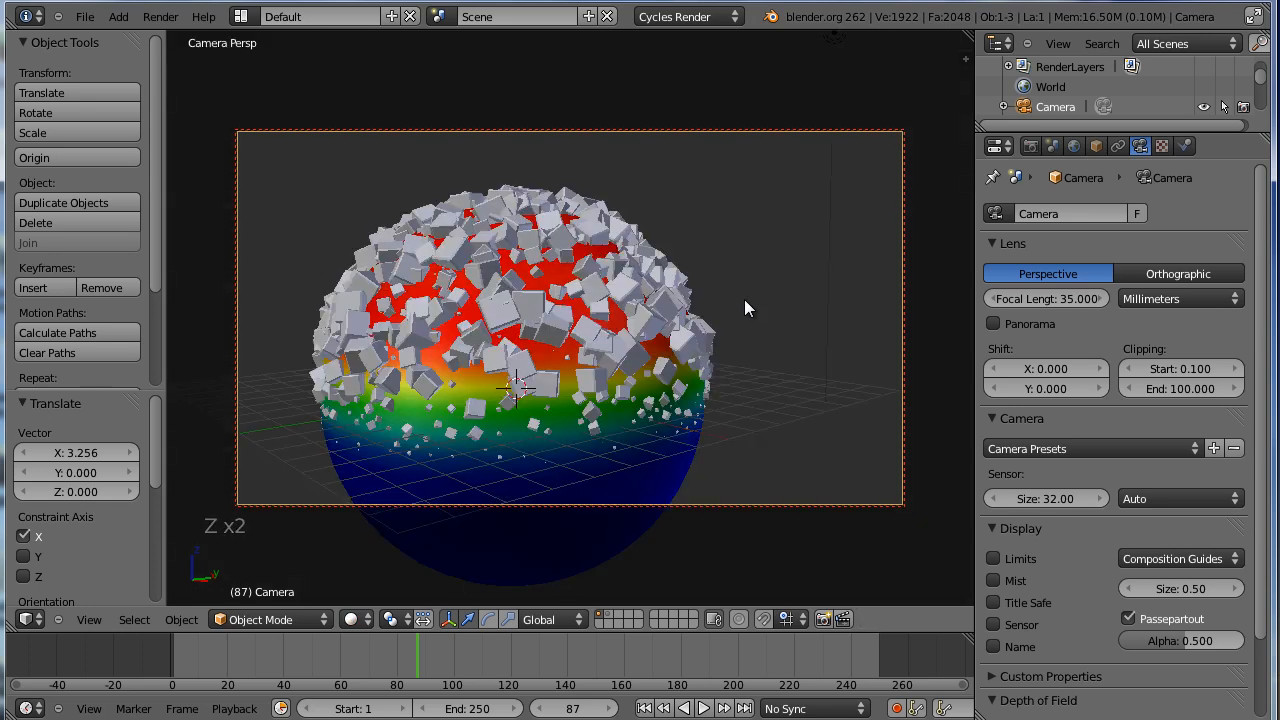
Leave the camera view, duplicate the lamp and place the copy low in front of the sphere, shifting it about -3.746 along Y.
key(KP_0)
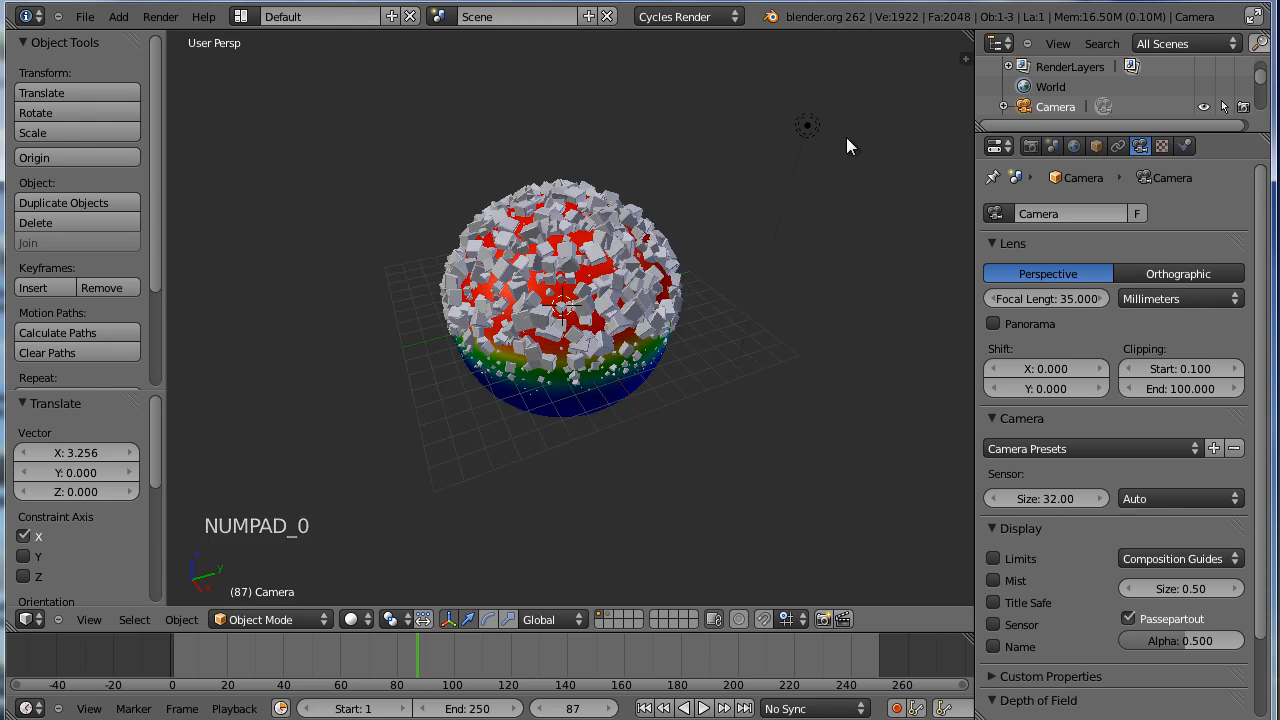
click(807, 128)
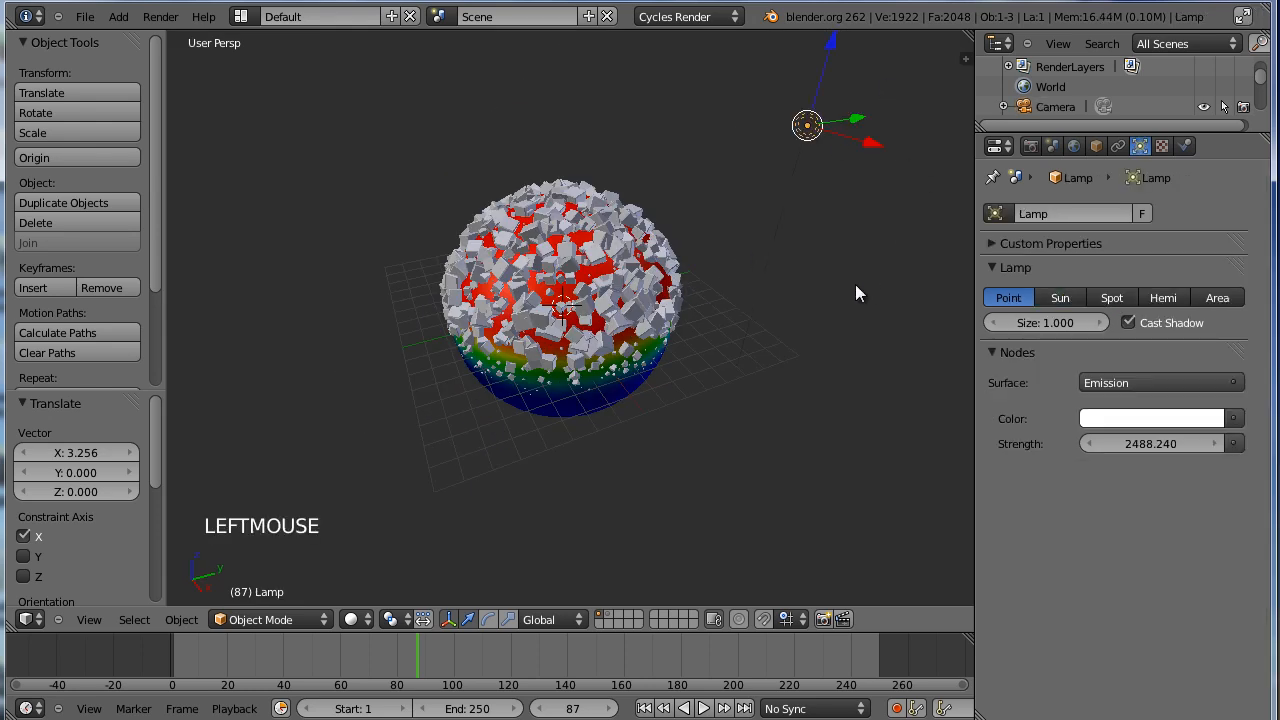
key(shift+d)
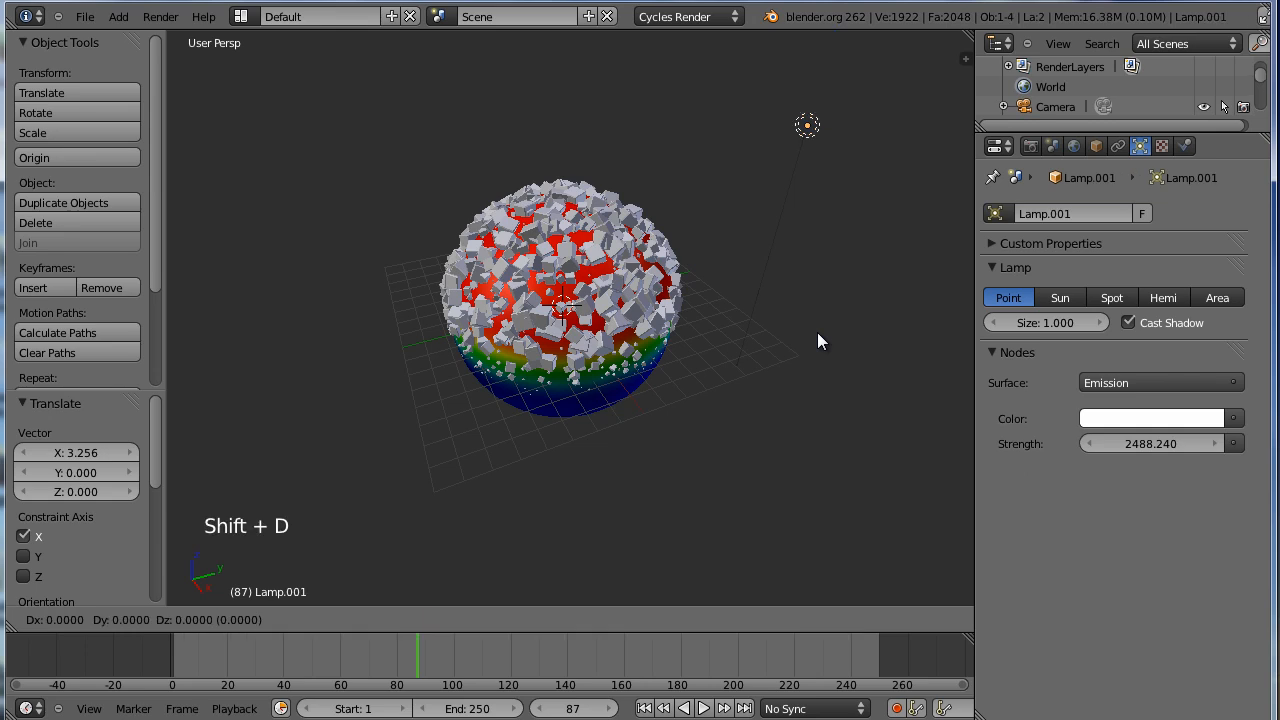
click(422, 563)
drag(392, 305, 419, 487)
drag(531, 509, 441, 537)
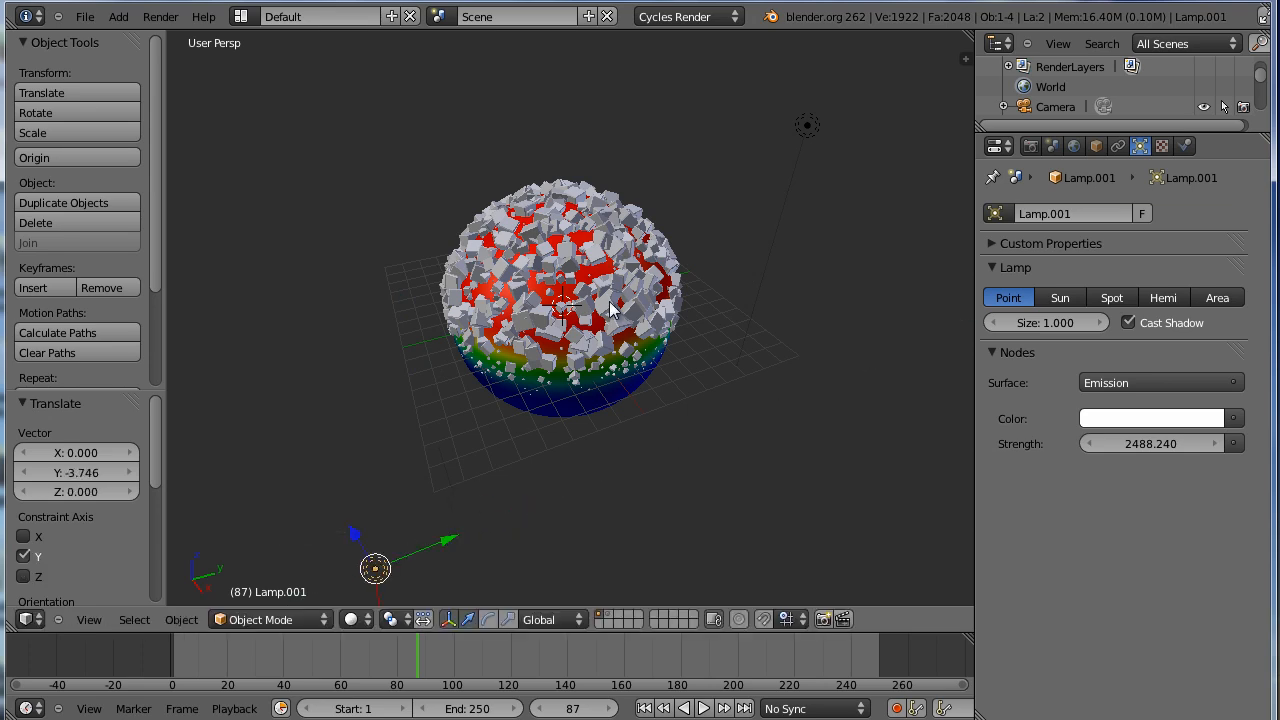
Preview the camera view in rendered shading and lower the duplicated lamp's emission strength to about 464.3.
key(KP_0)
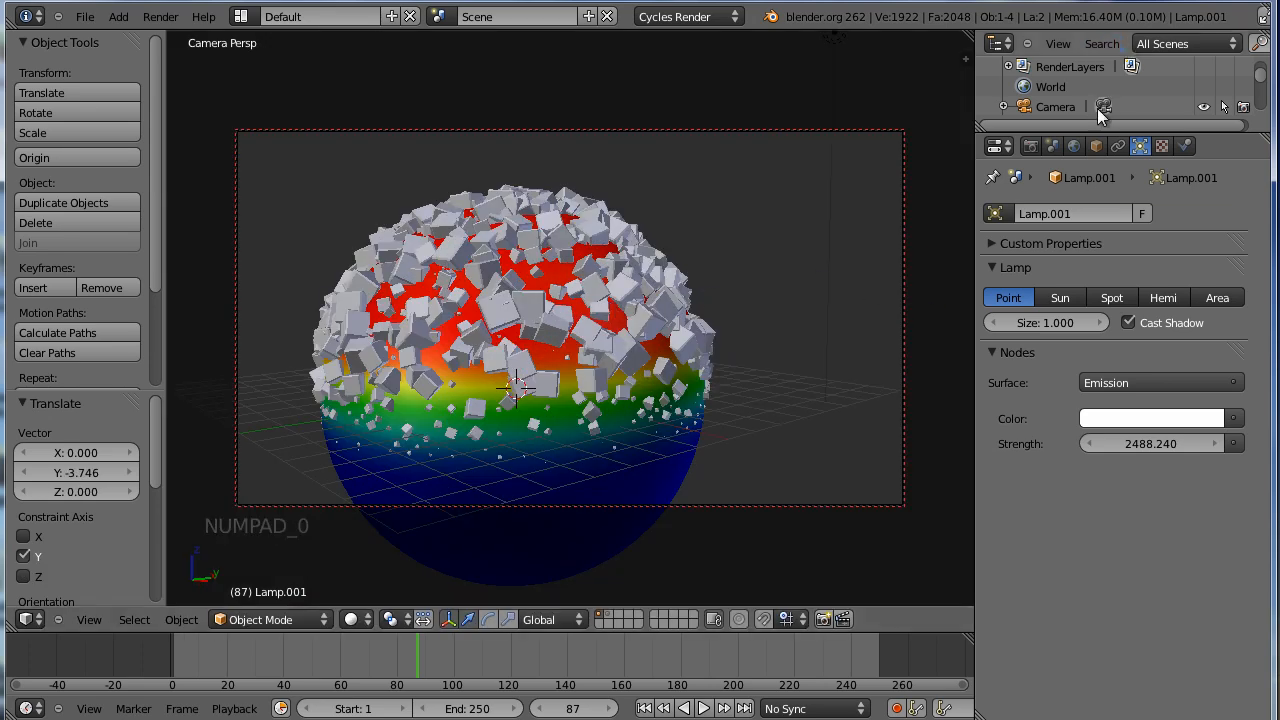
drag(1110, 130, 1150, 202)
scroll(1148, 165, down, 2)
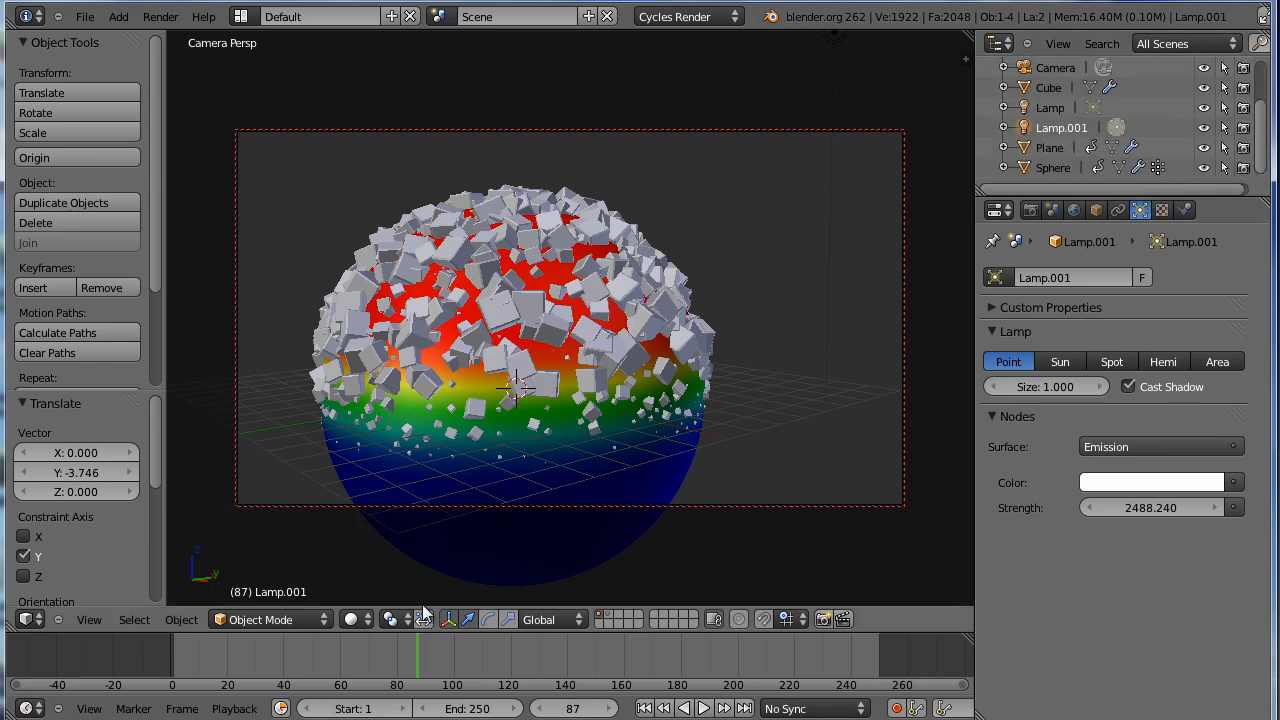
click(357, 619)
click(386, 492)
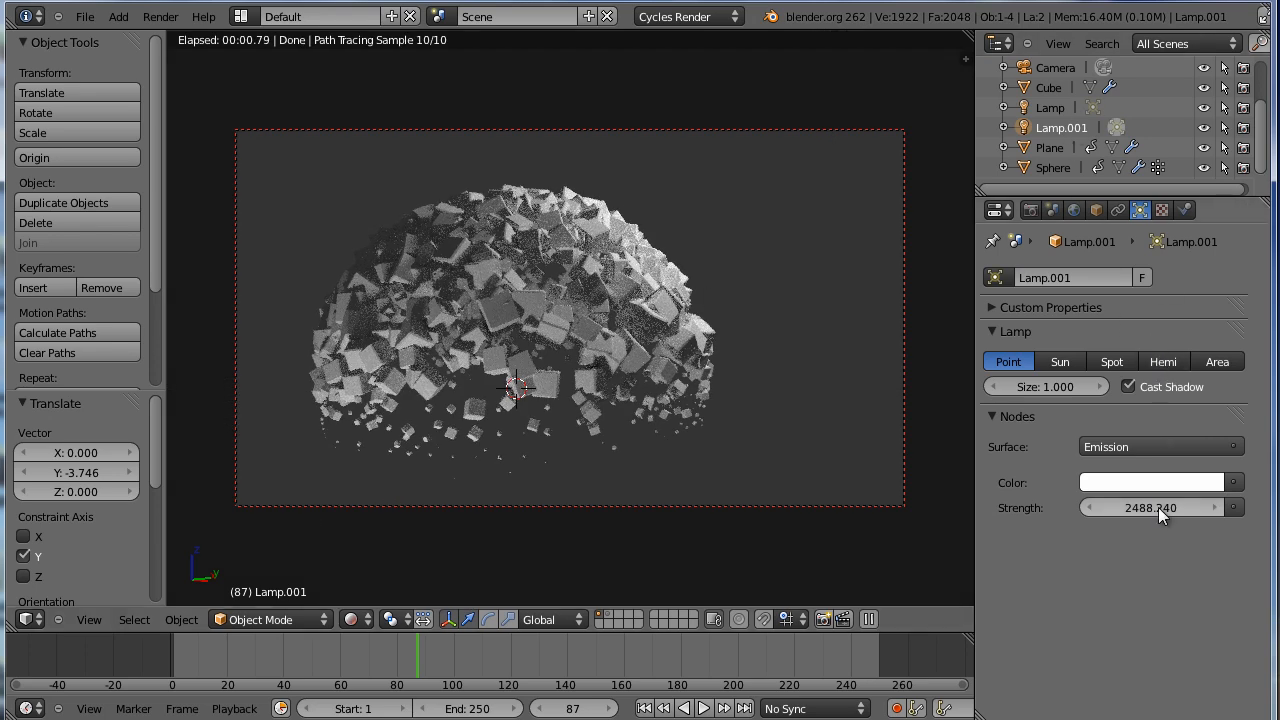
drag(1158, 507, 826, 498)
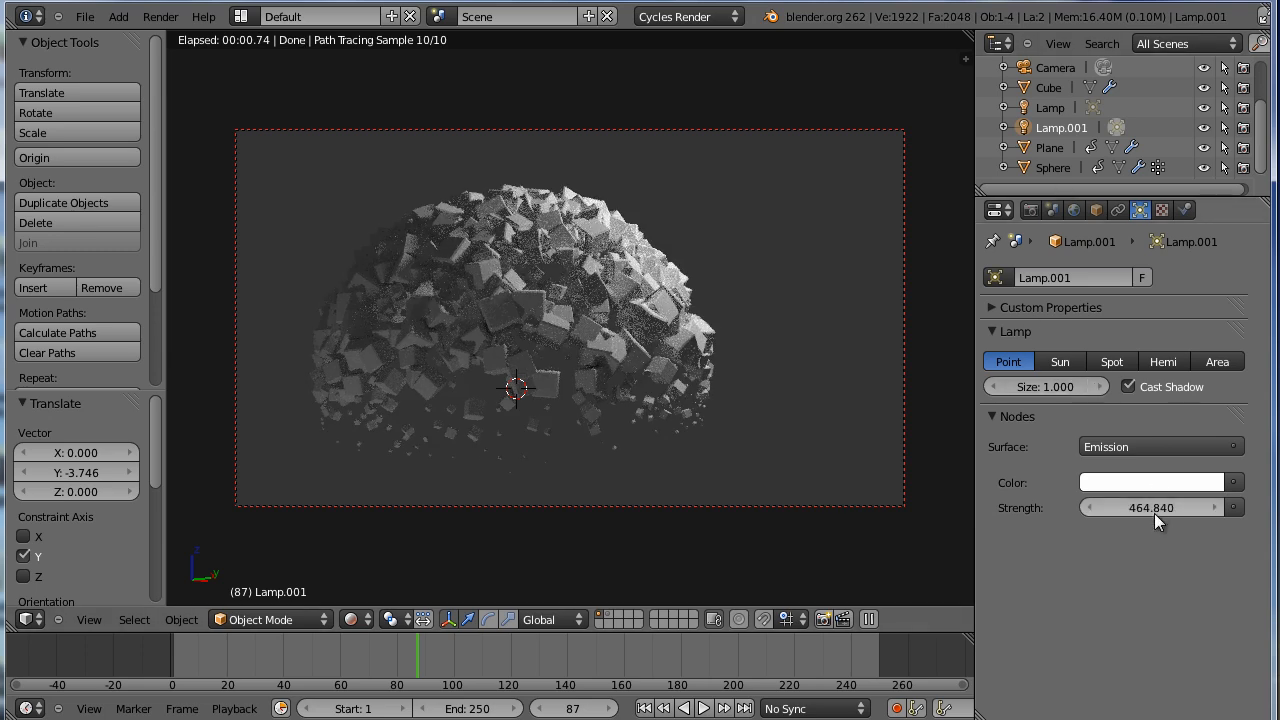
drag(1154, 513, 1142, 513)
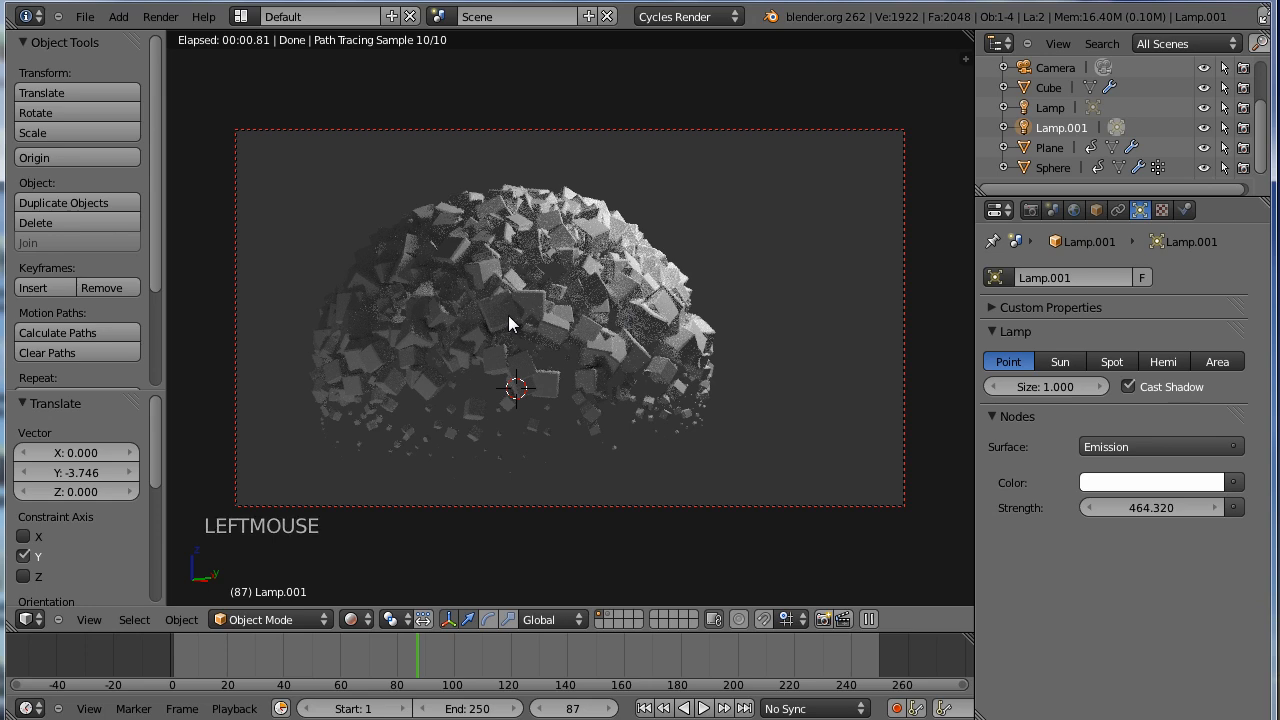
Open the material settings, select the cube instead of the sphere and enable nodes on its material.
click(512, 318)
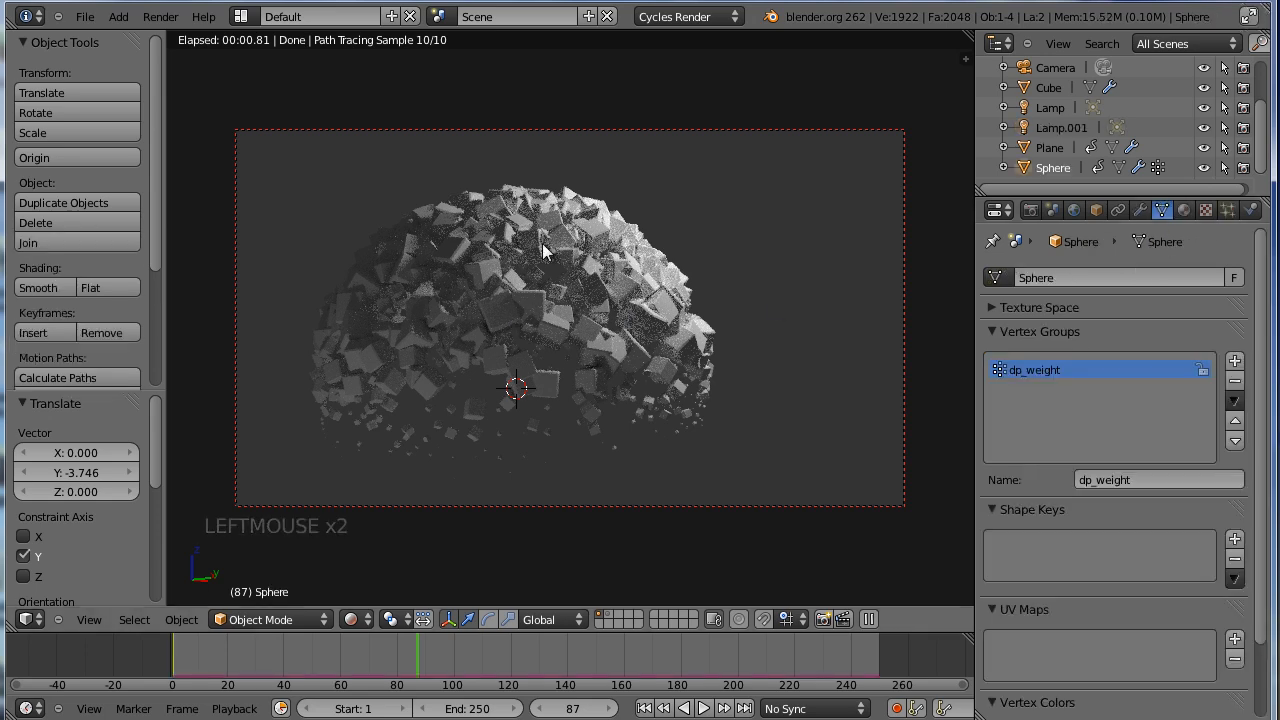
click(1185, 211)
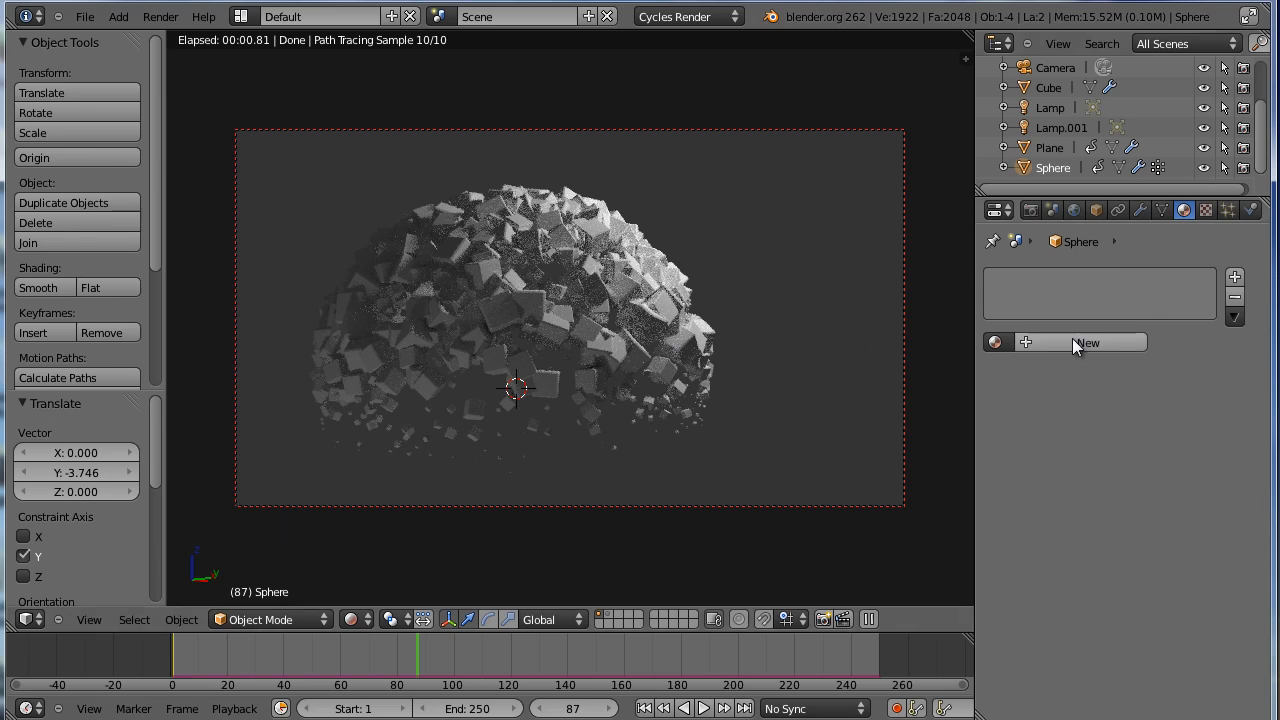
click(659, 303)
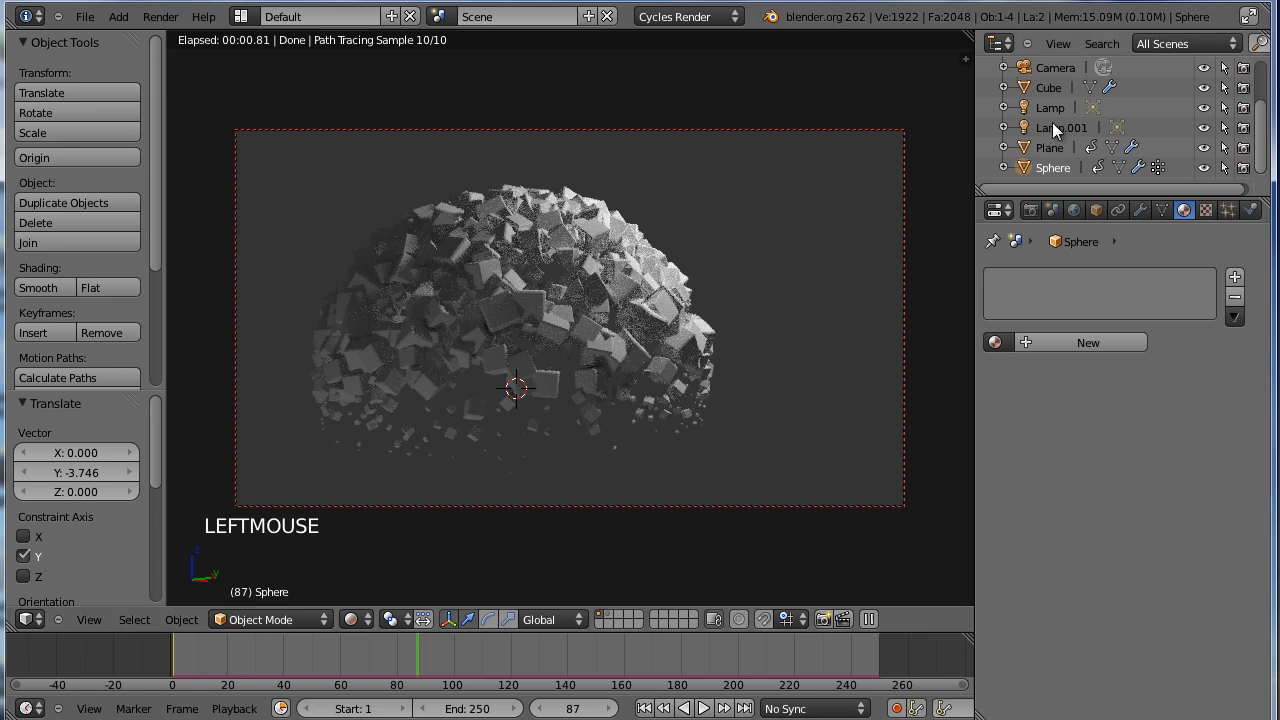
click(1051, 84)
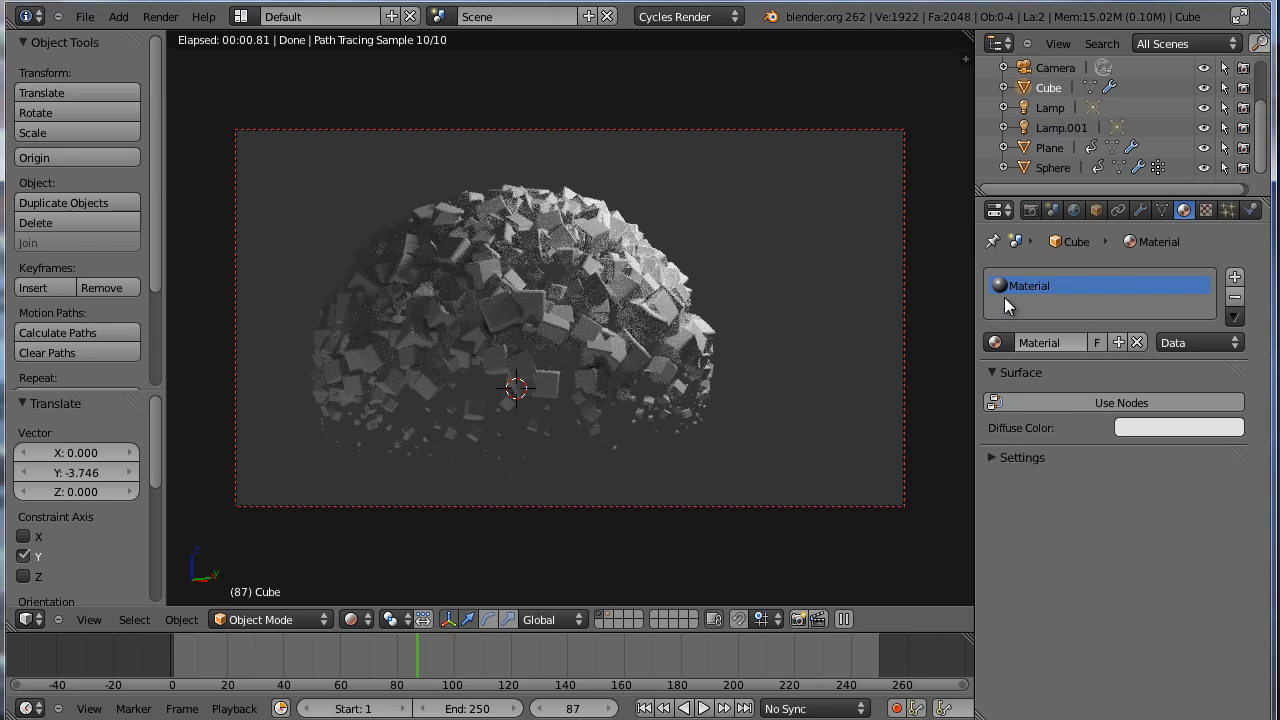
click(1106, 404)
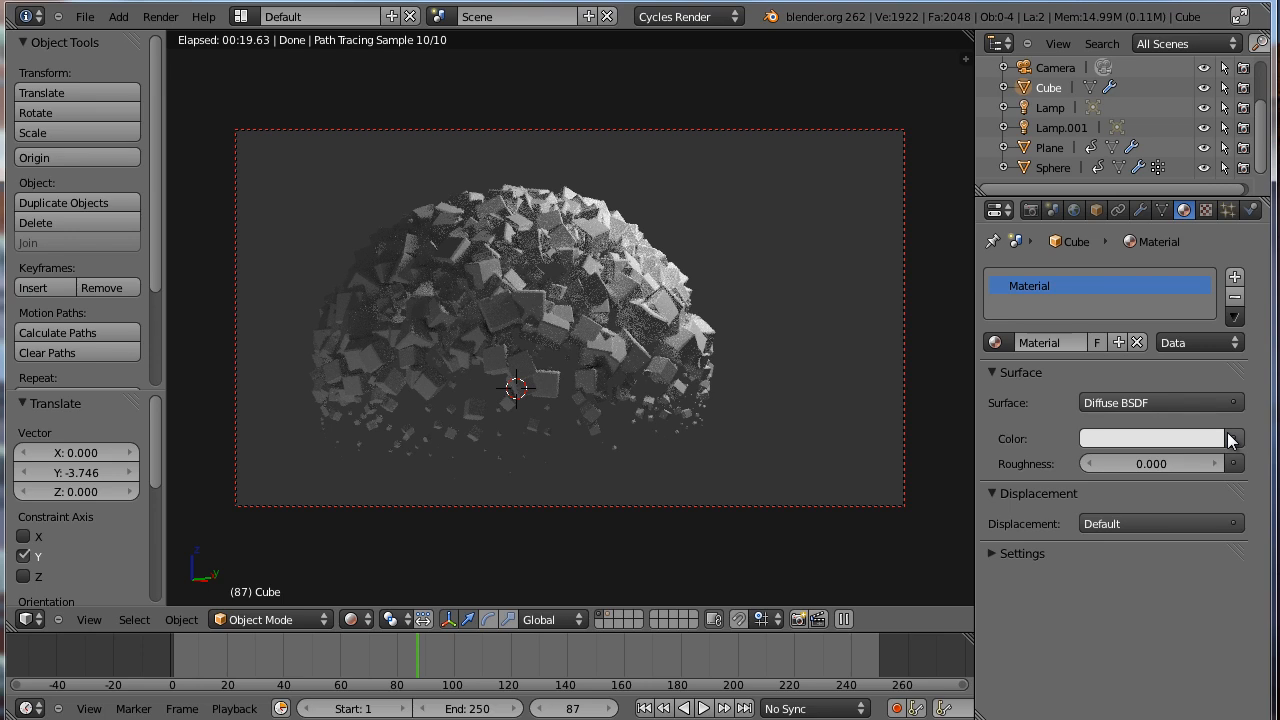
Change the cube material's surface to Mix Shader and set its first shader to Diffuse BSDF.
click(1218, 401)
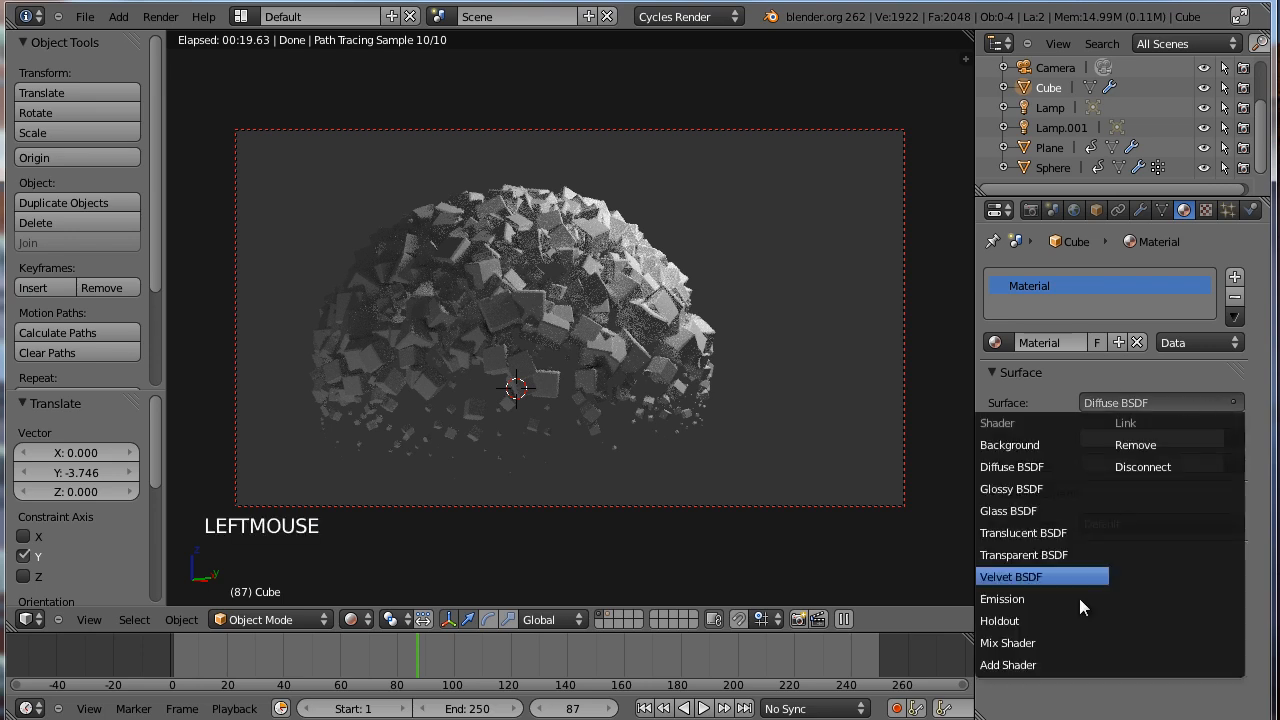
click(1049, 644)
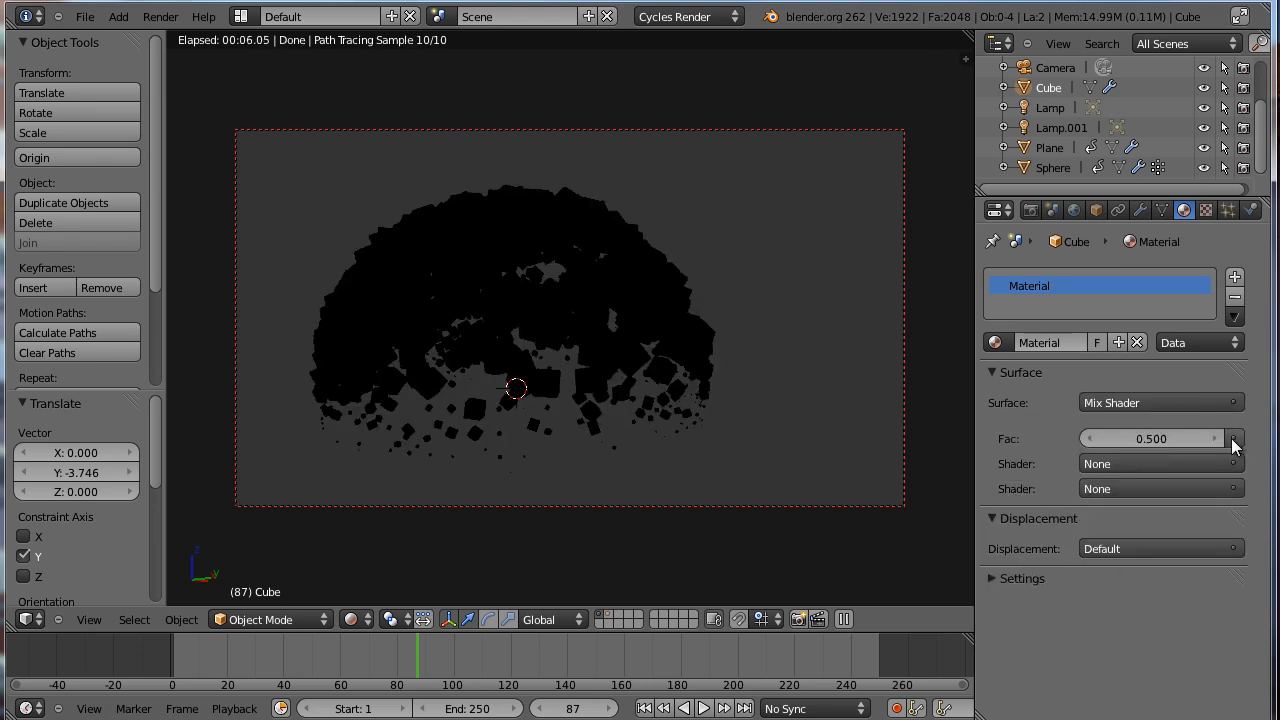
click(1231, 463)
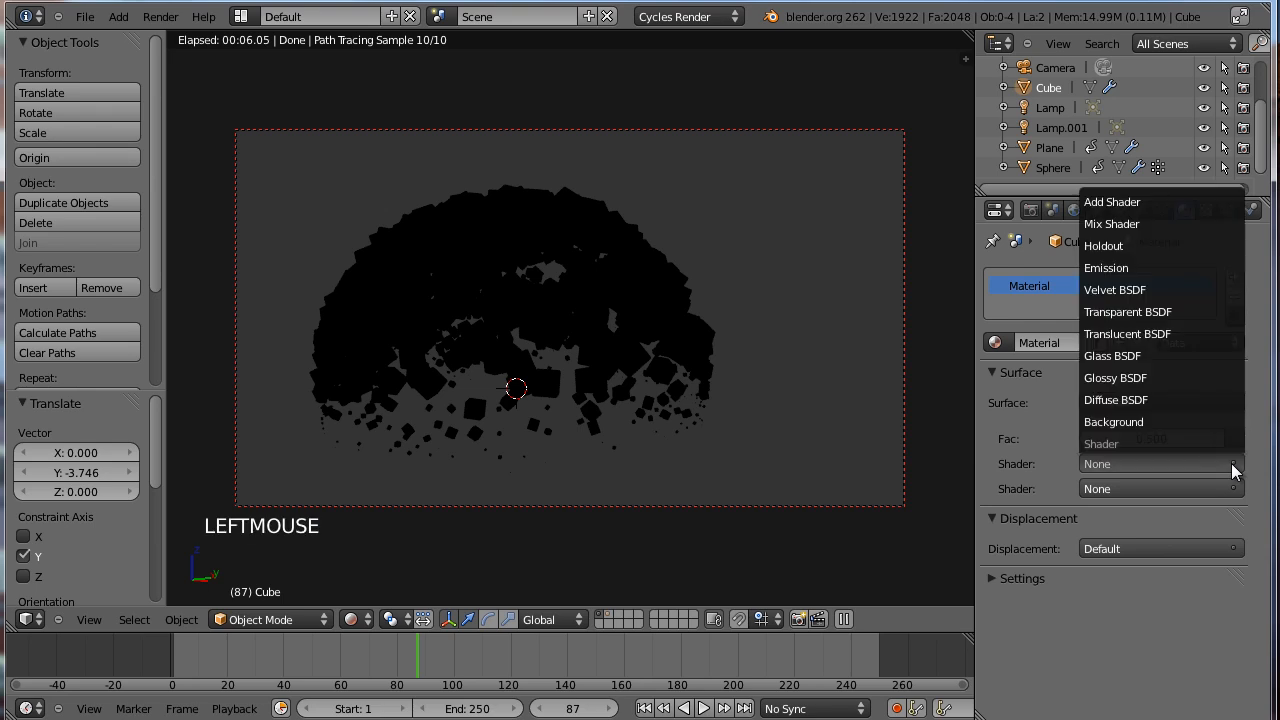
click(1152, 398)
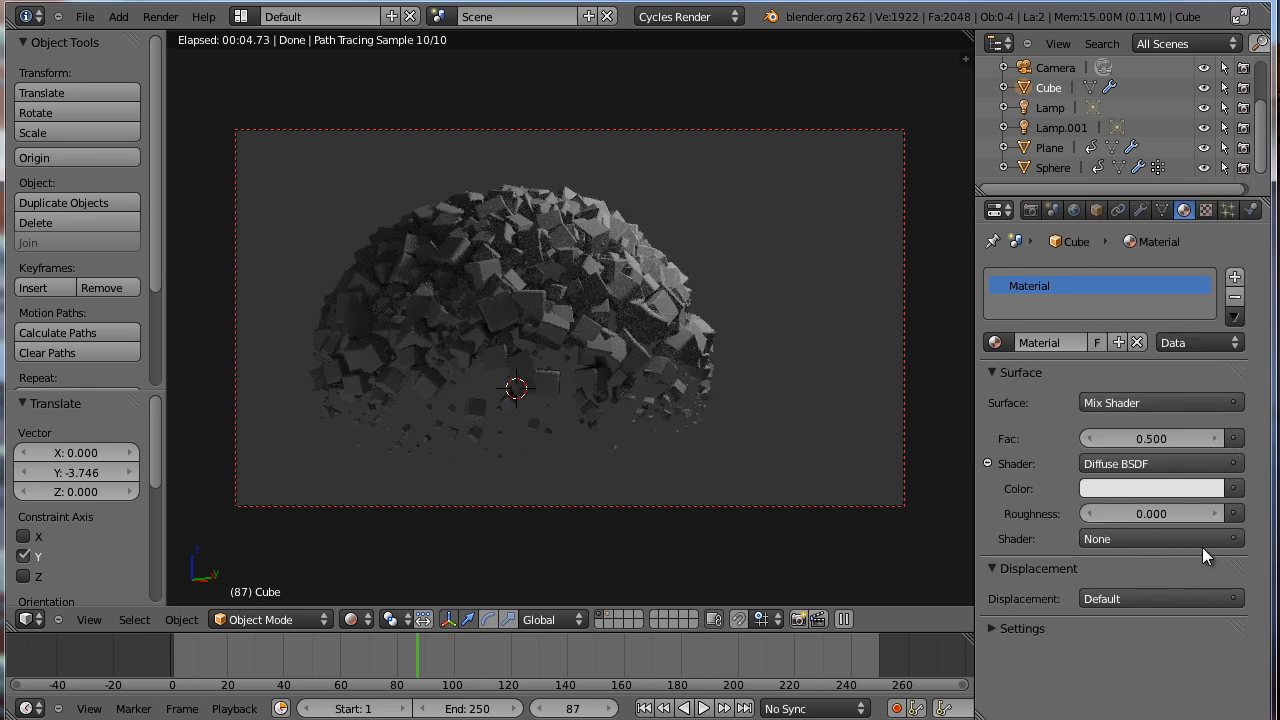
Set the cube material's second shader to Glossy BSDF and give it a light blue colour.
click(1206, 540)
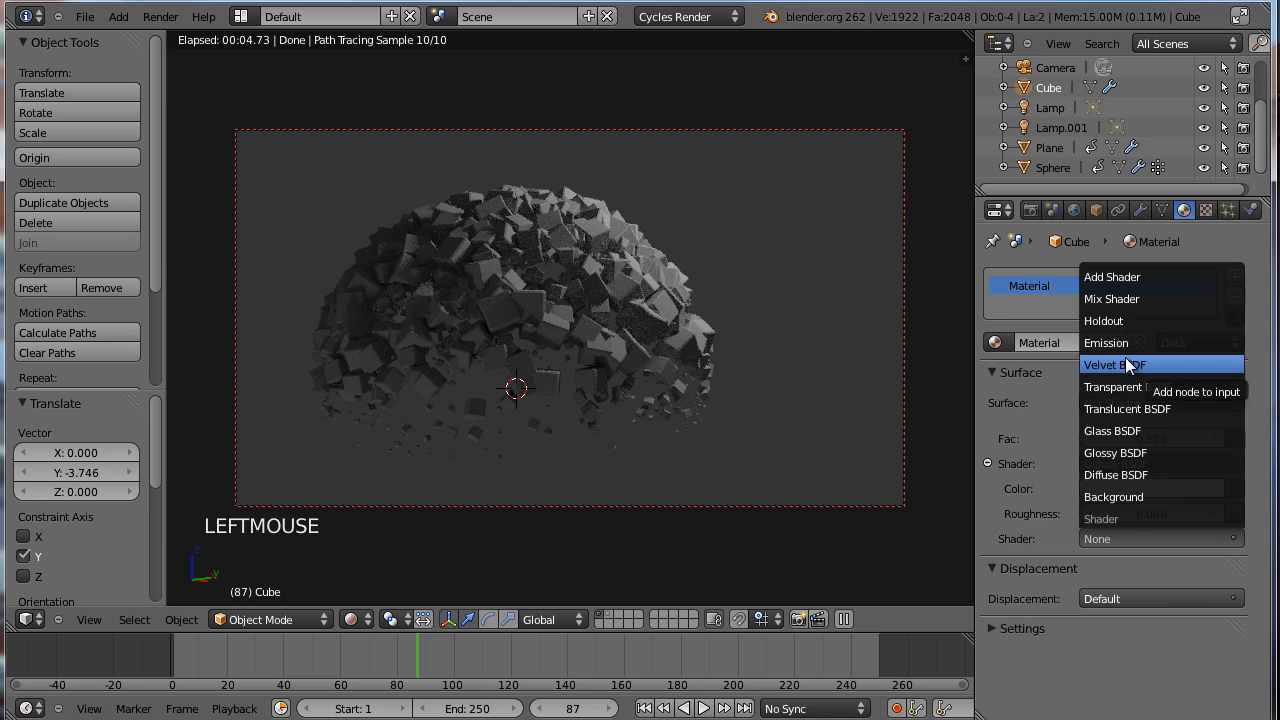
click(1118, 454)
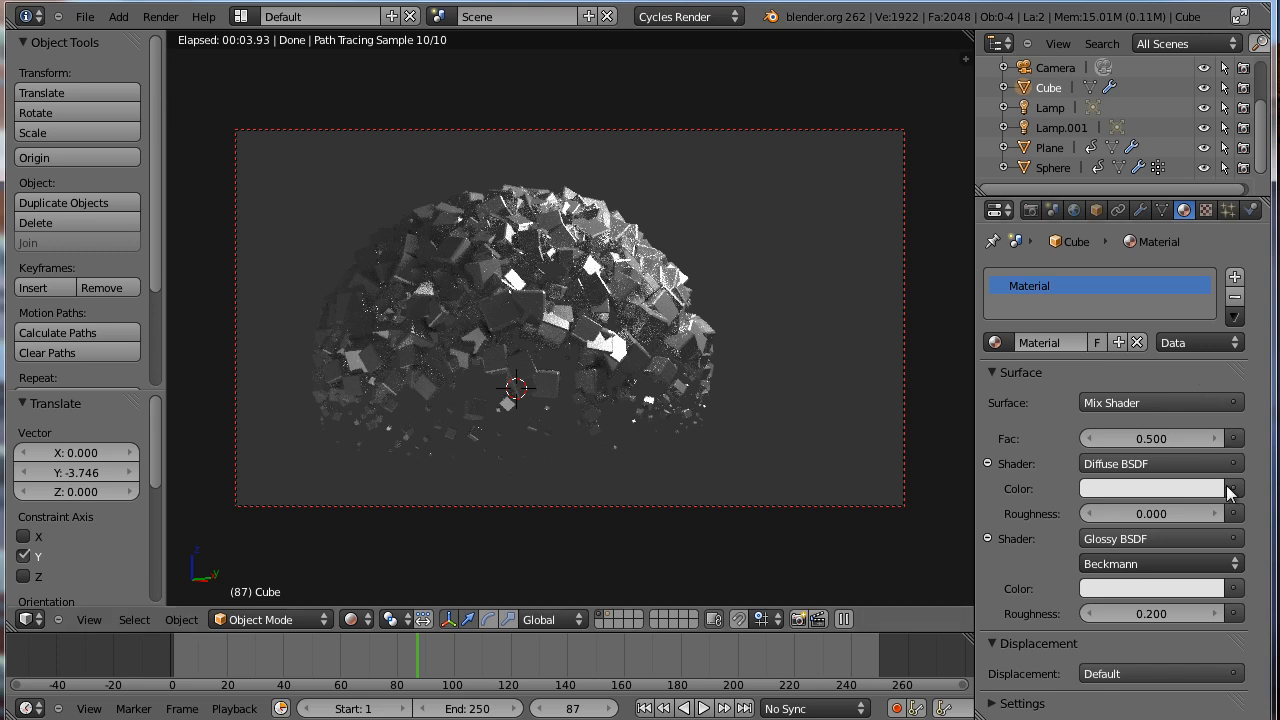
click(1125, 588)
drag(1133, 349, 1154, 314)
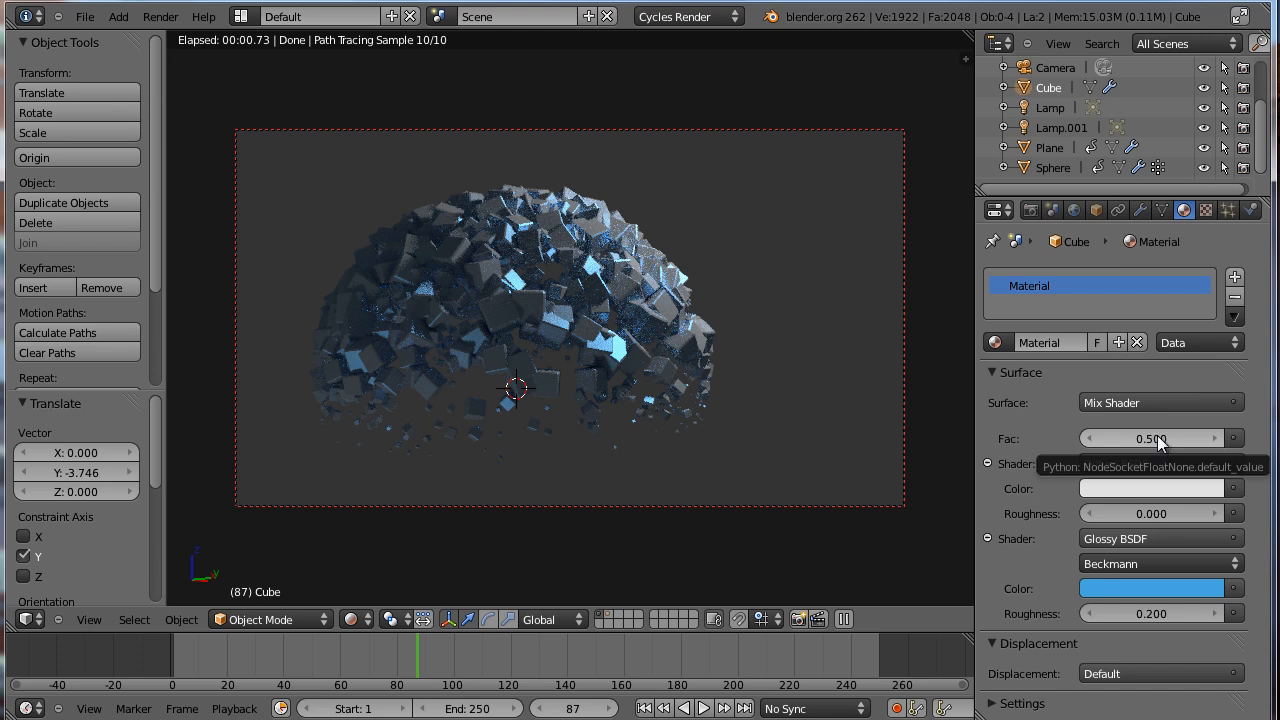
Drive the cube material's mix factor with the Layer Weight Facing output and set its blend to 0.5.
drag(1157, 440, 939, 470)
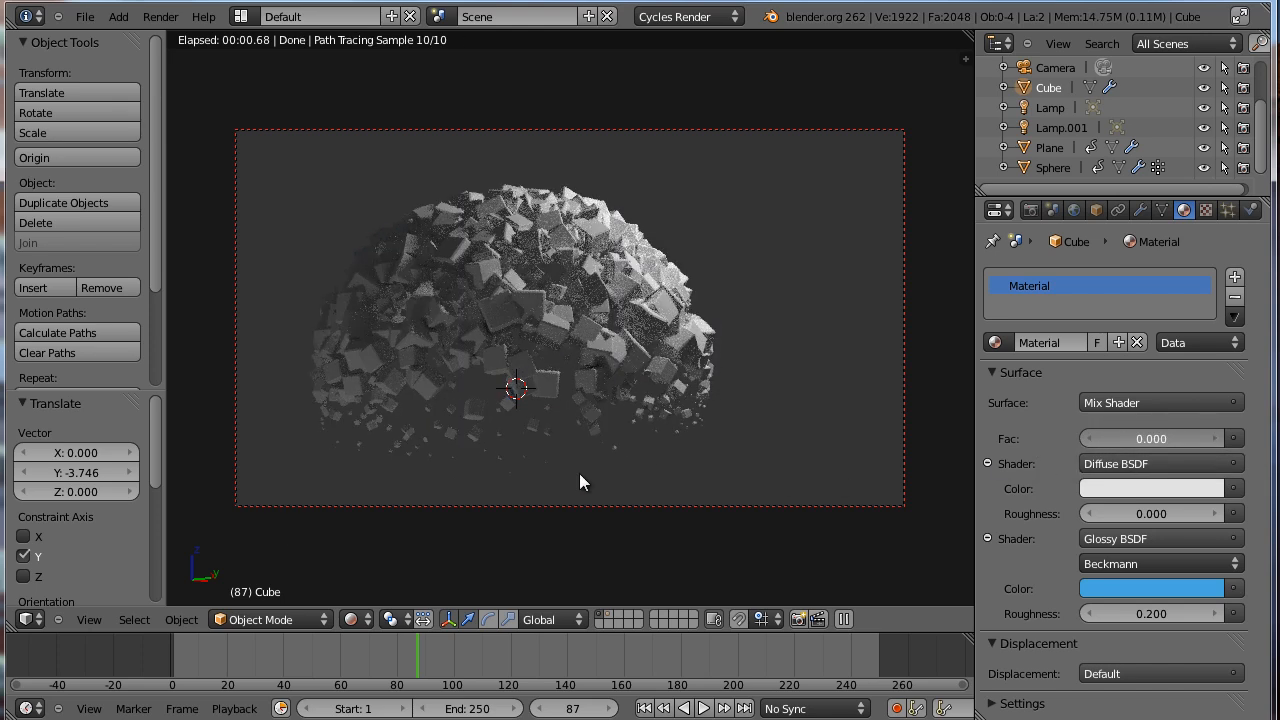
drag(580, 474, 1143, 489)
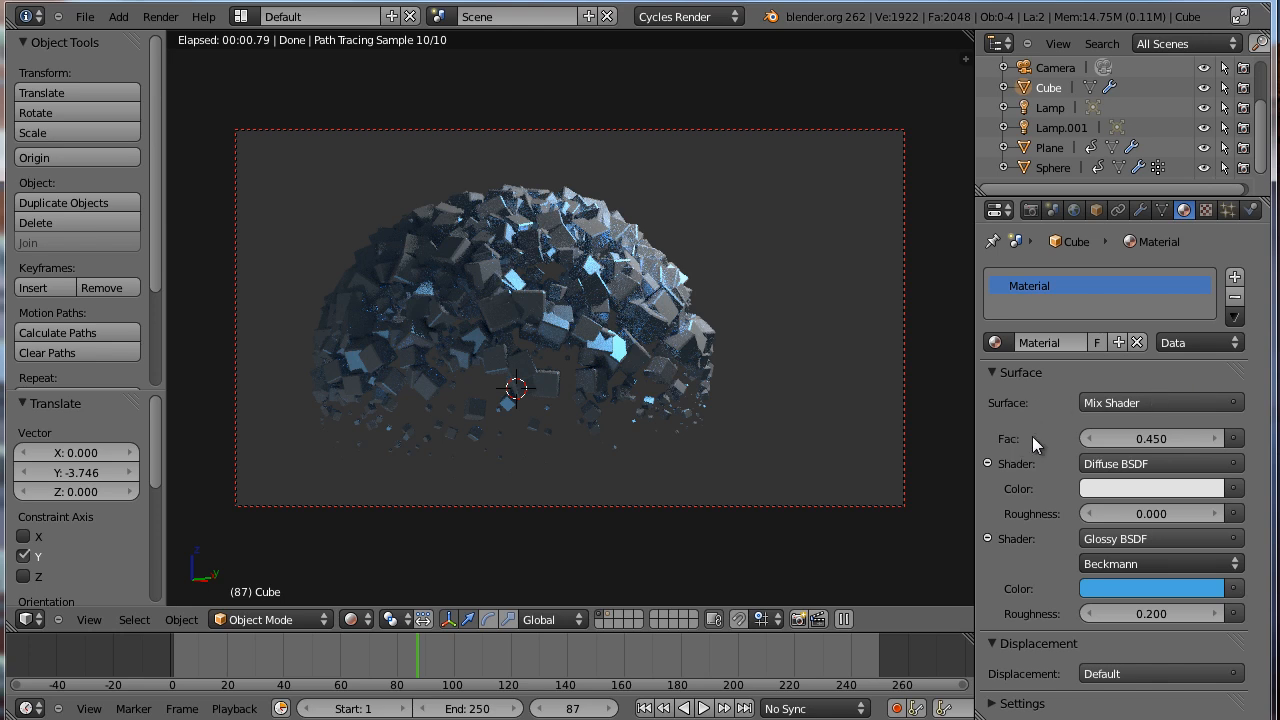
click(1234, 439)
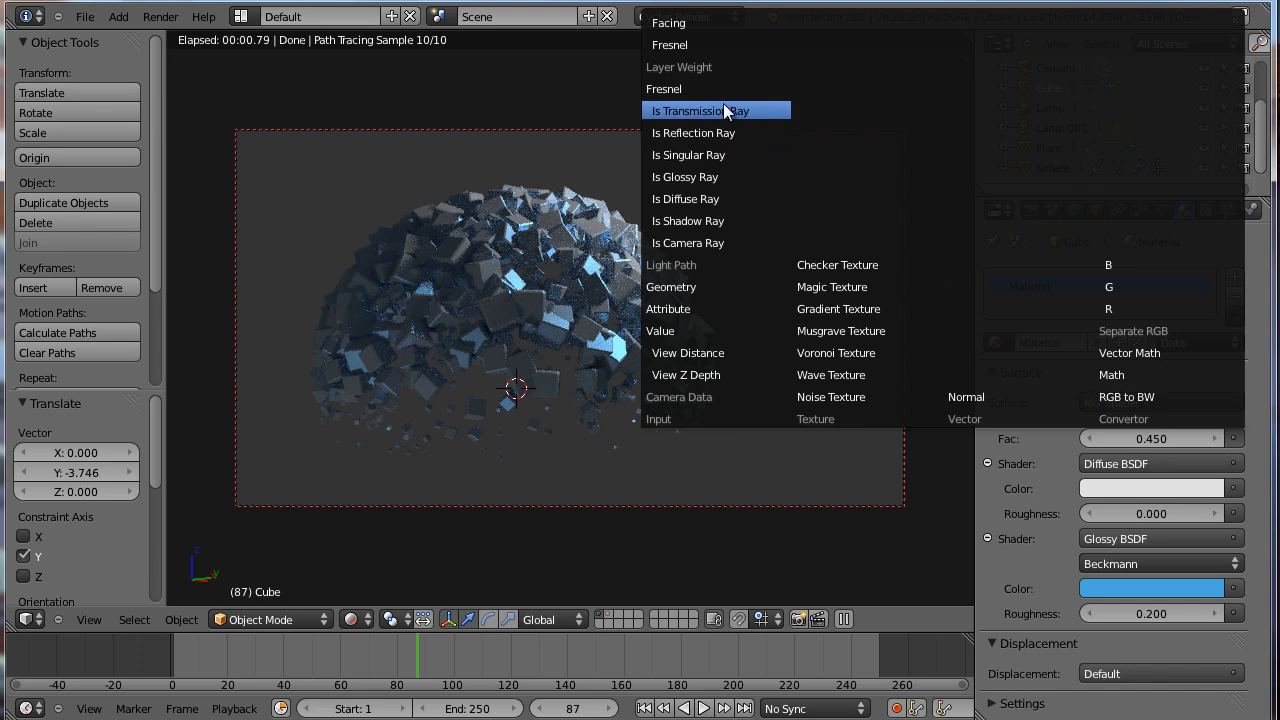
click(687, 25)
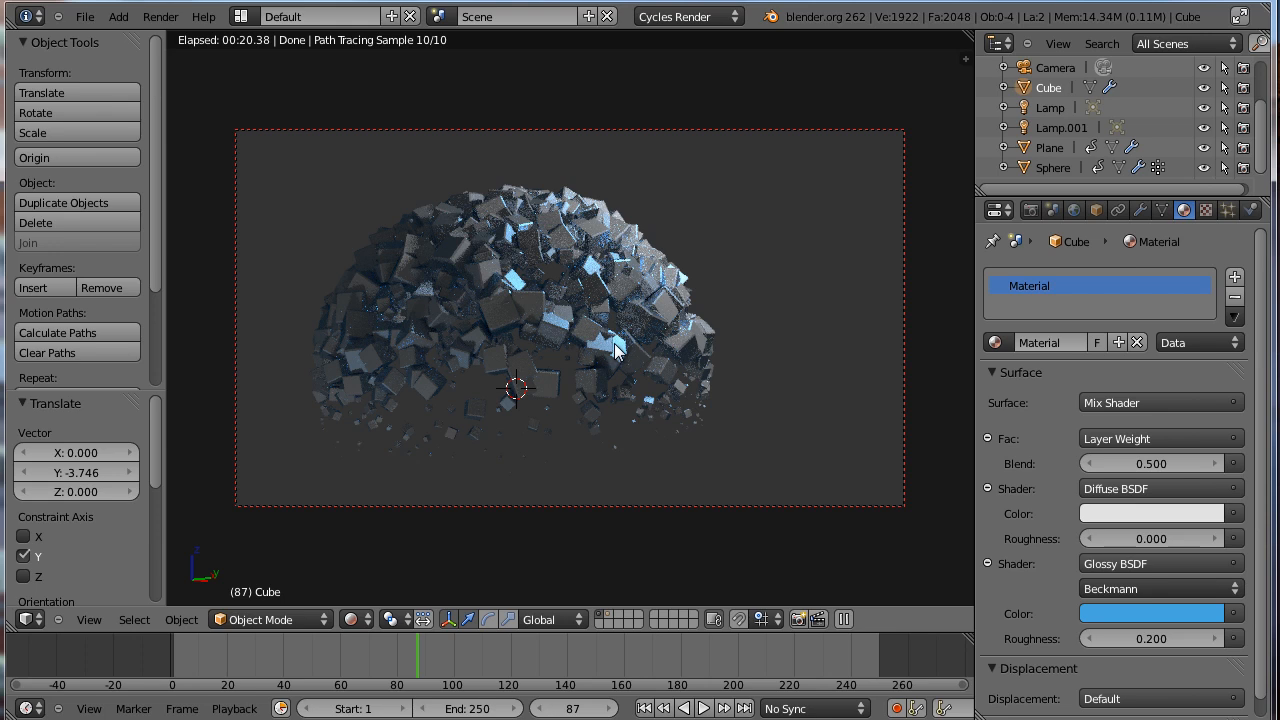
mouse_move(1151, 464)
mouse_down()
mouse_move(1076, 458)
mouse_move(1279, 464)
mouse_move(1172, 459)
mouse_up()
click(1158, 459)
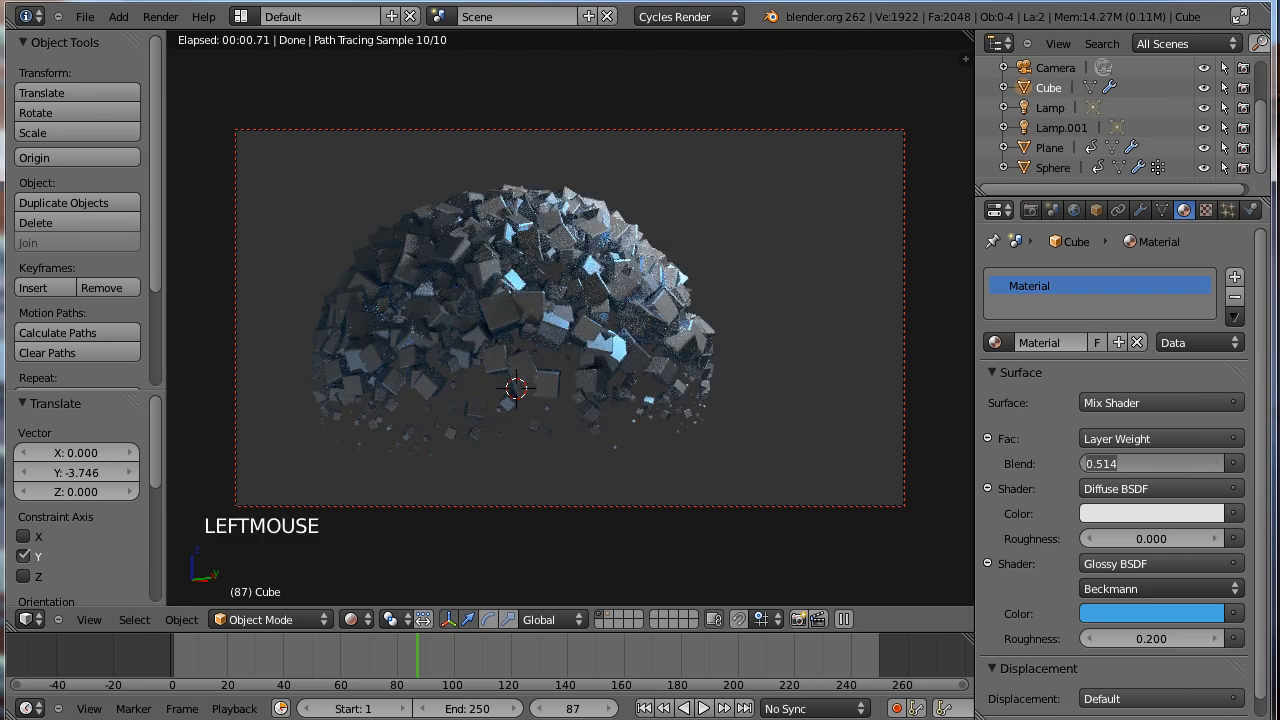
text(.5)
key(Return)
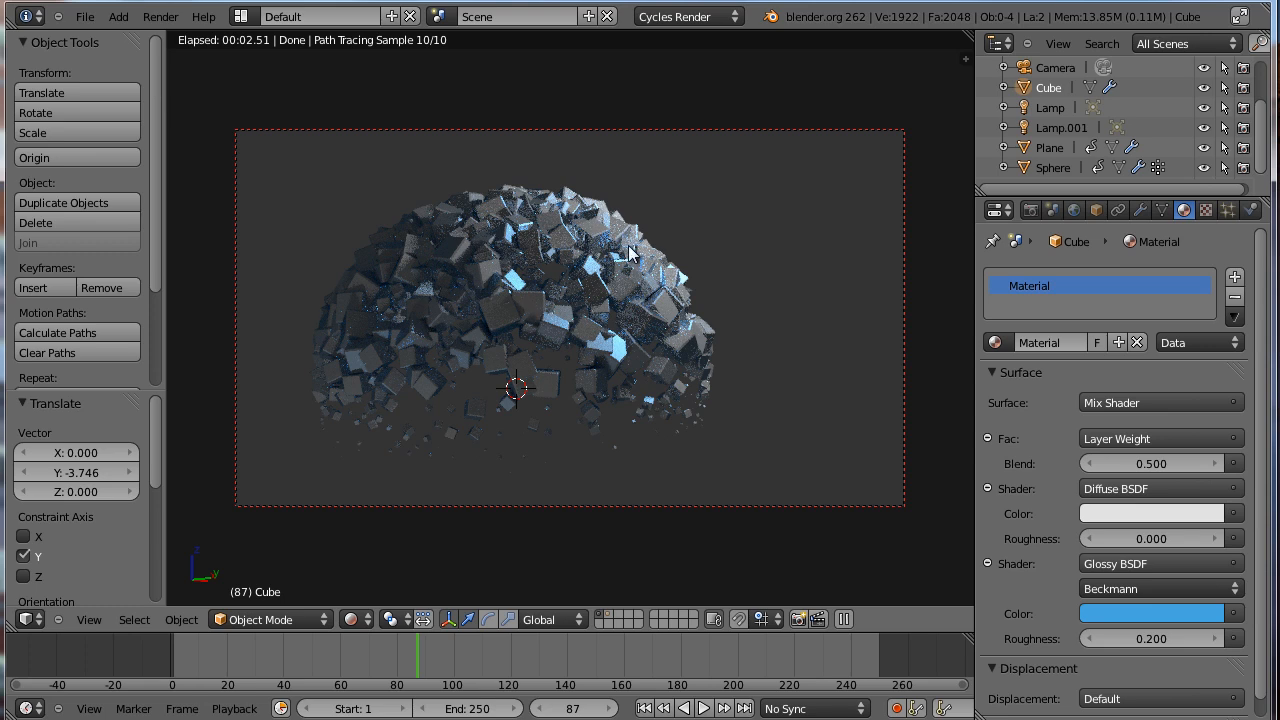
Set the world background colour to black and preview the cubes at frame 97.
click(1075, 210)
click(1097, 342)
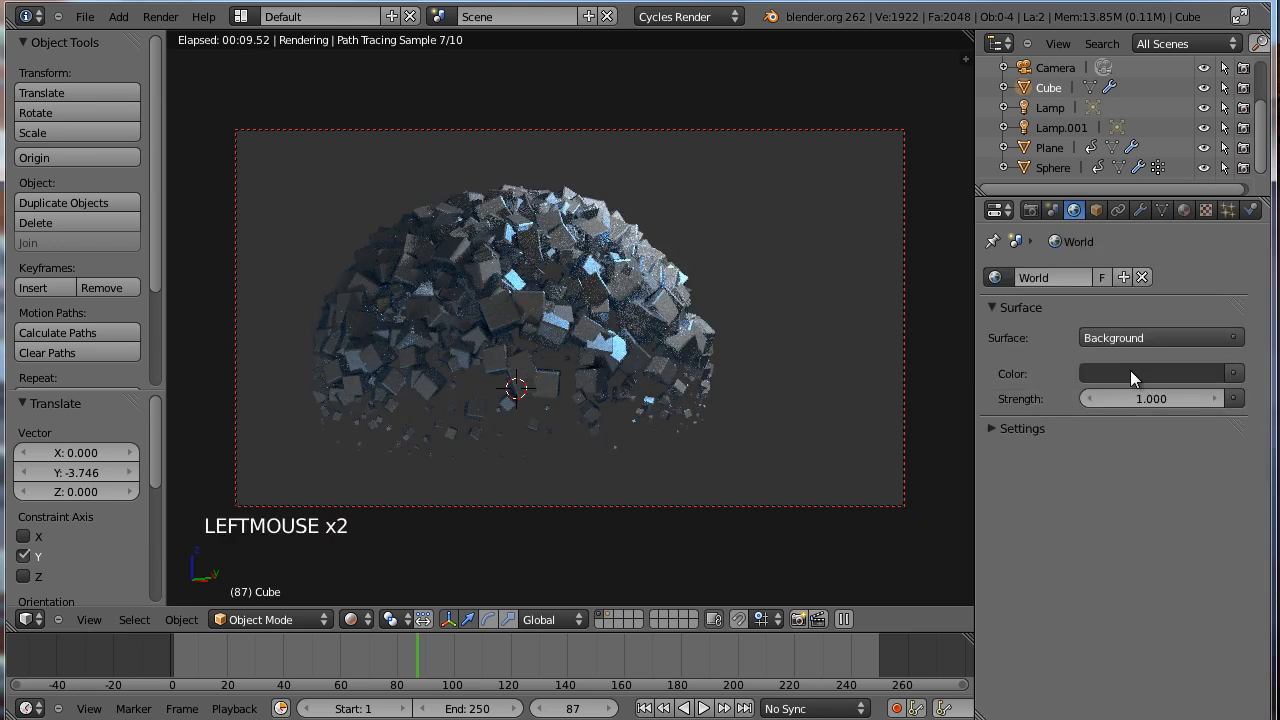
click(1130, 373)
drag(1209, 196, 1208, 246)
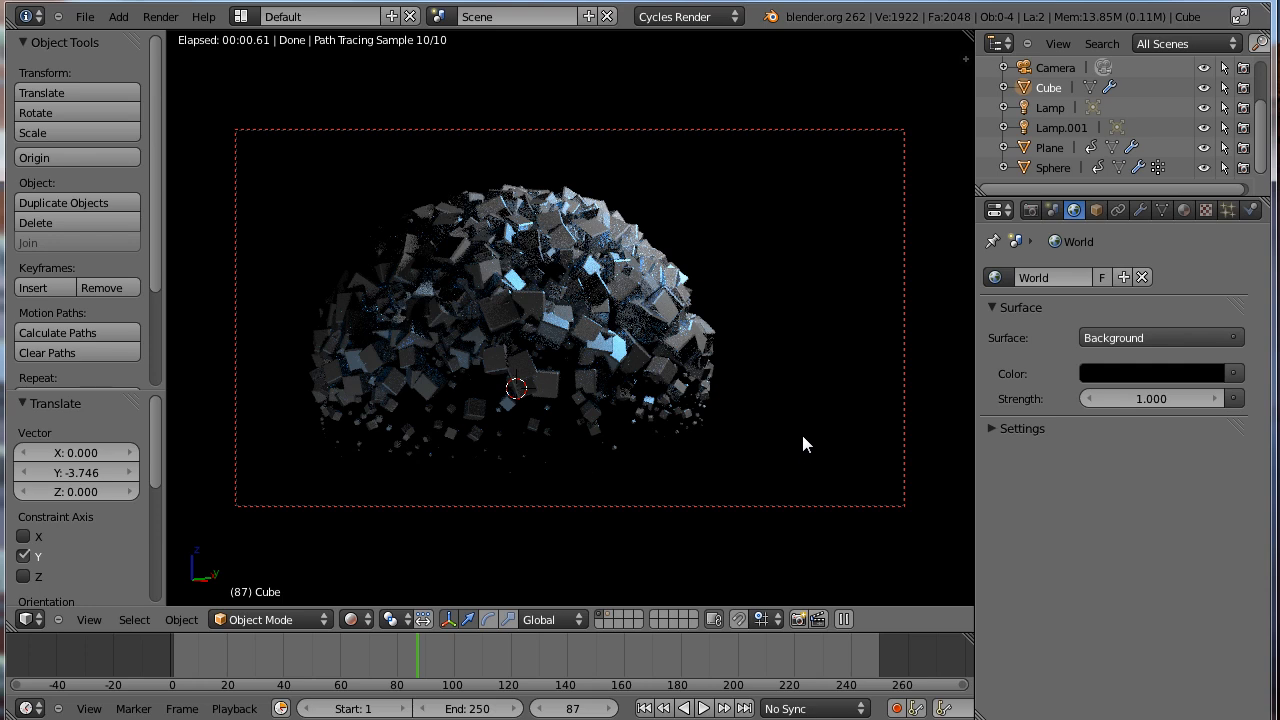
right_click(363, 660)
right_drag(363, 655, 444, 650)
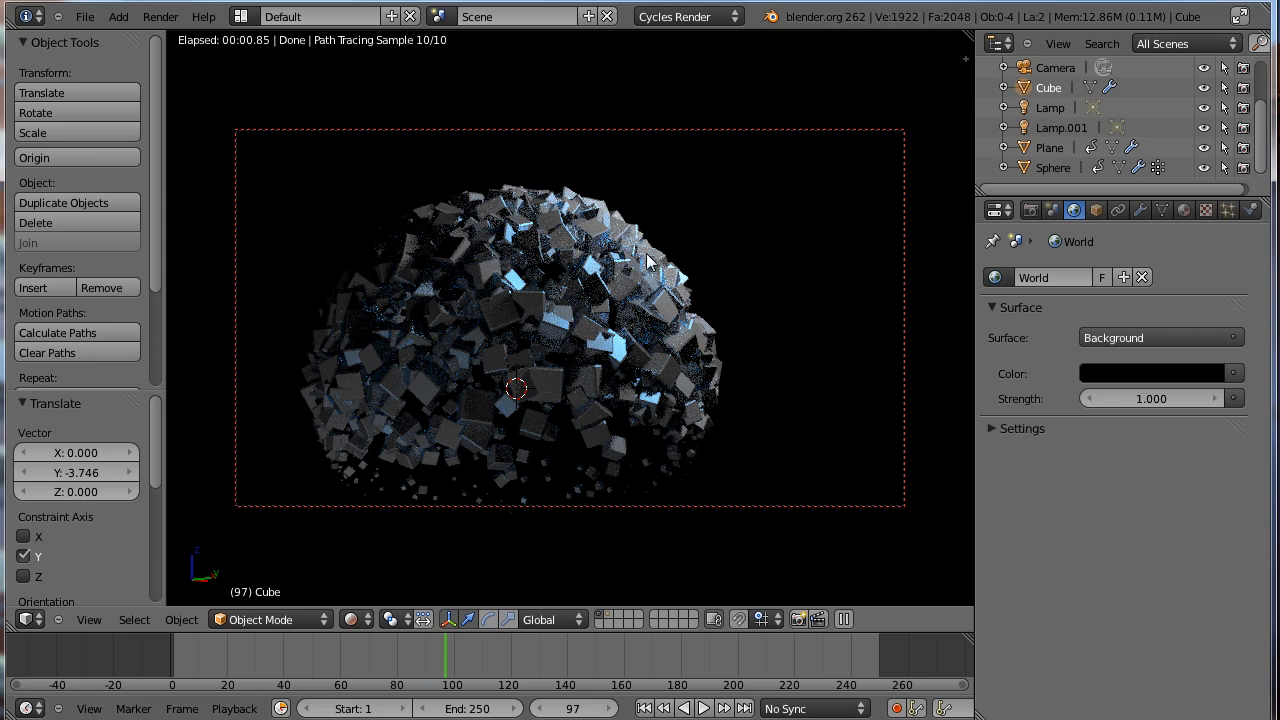
Select the camera, move it close to the first cubes at frame 21 and insert a LocRot keyframe.
click(822, 131)
click(824, 130)
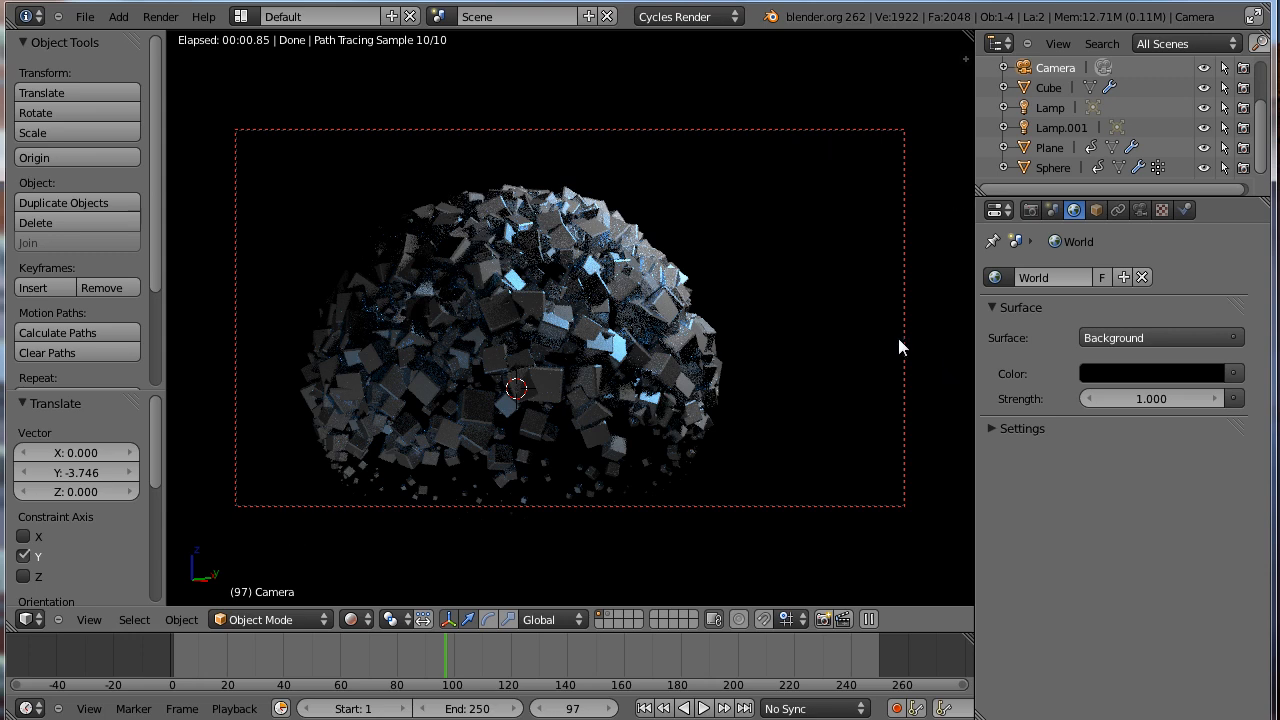
right_click(168, 660)
right_drag(168, 660, 229, 665)
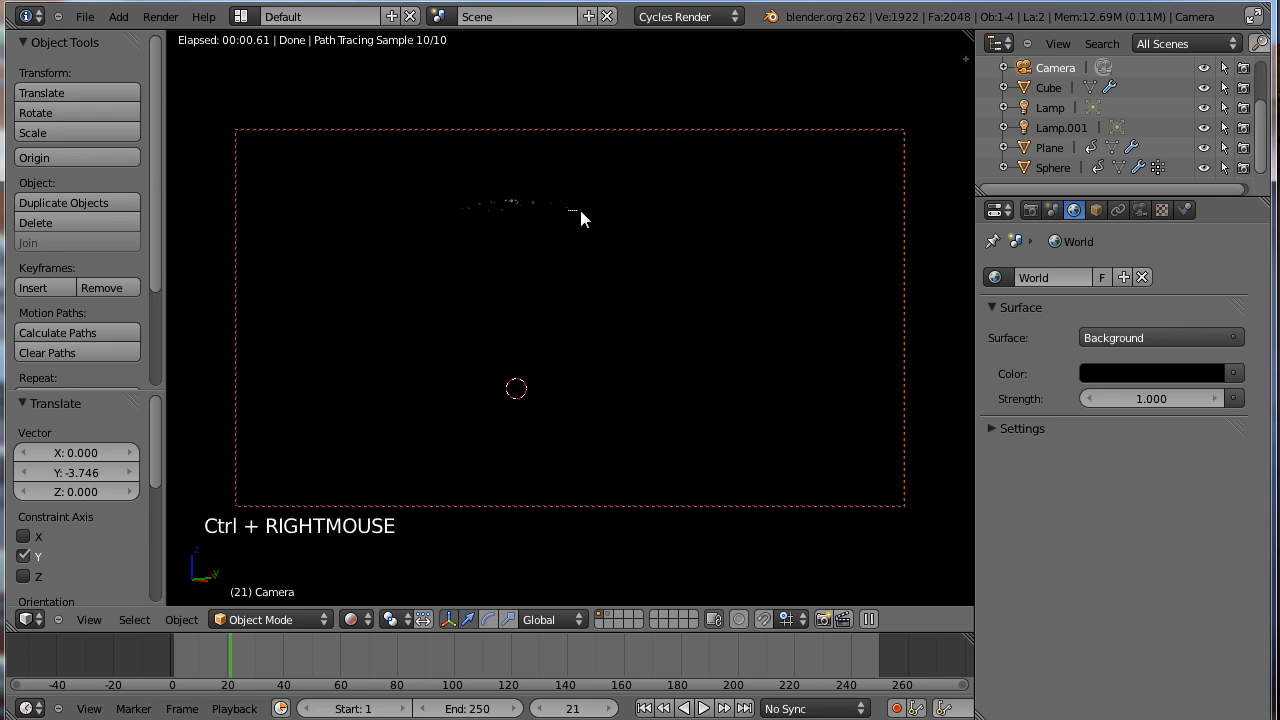
ctrl+middle_drag(541, 218, 610, 218)
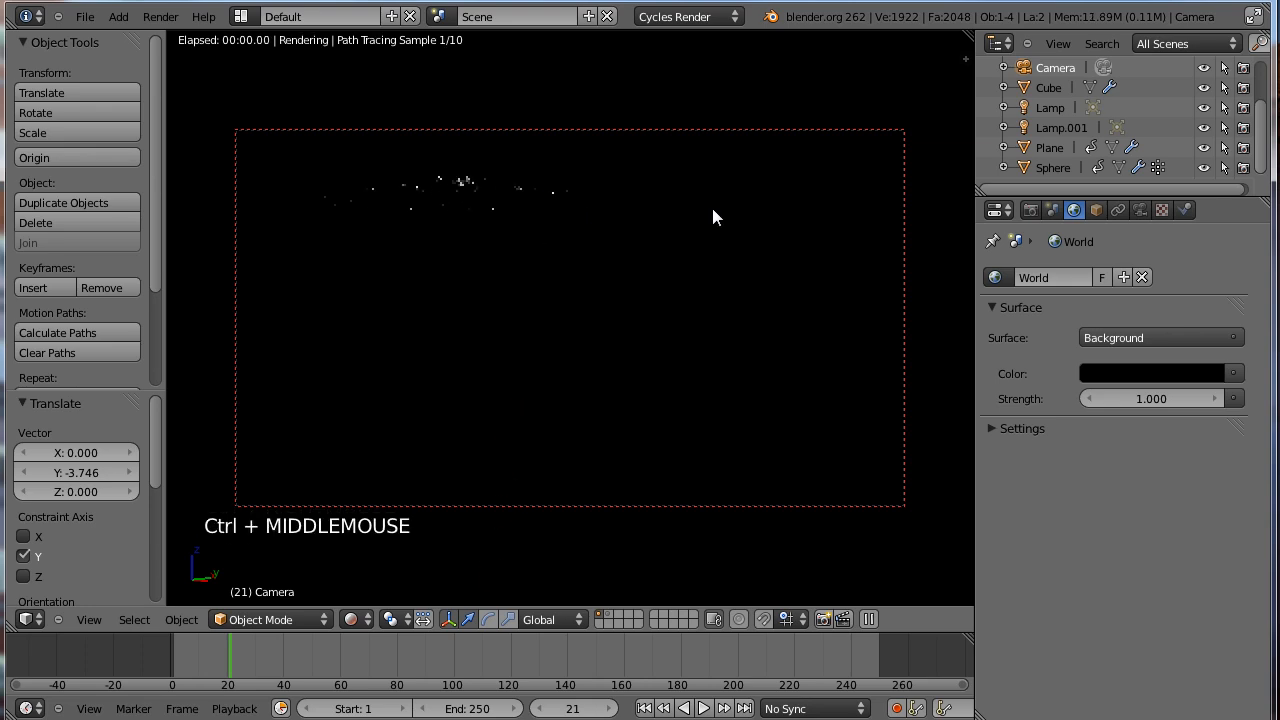
middle_drag(647, 318, 637, 294)
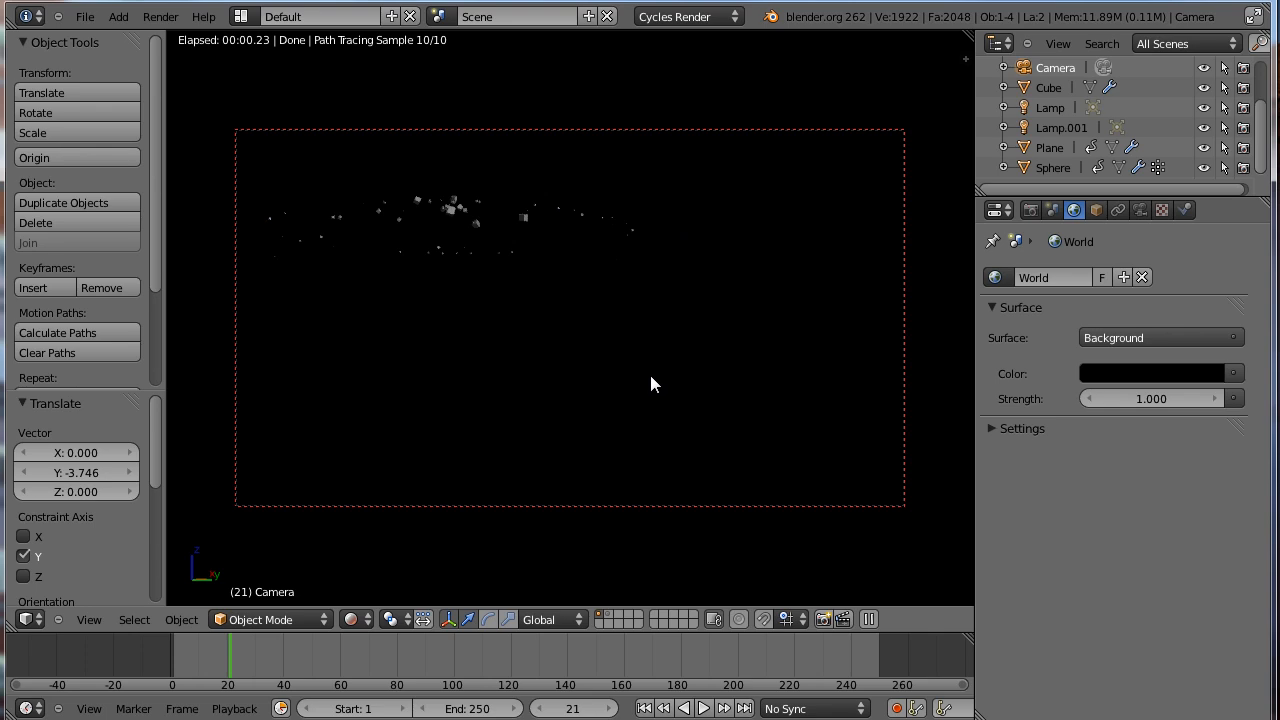
key(i)
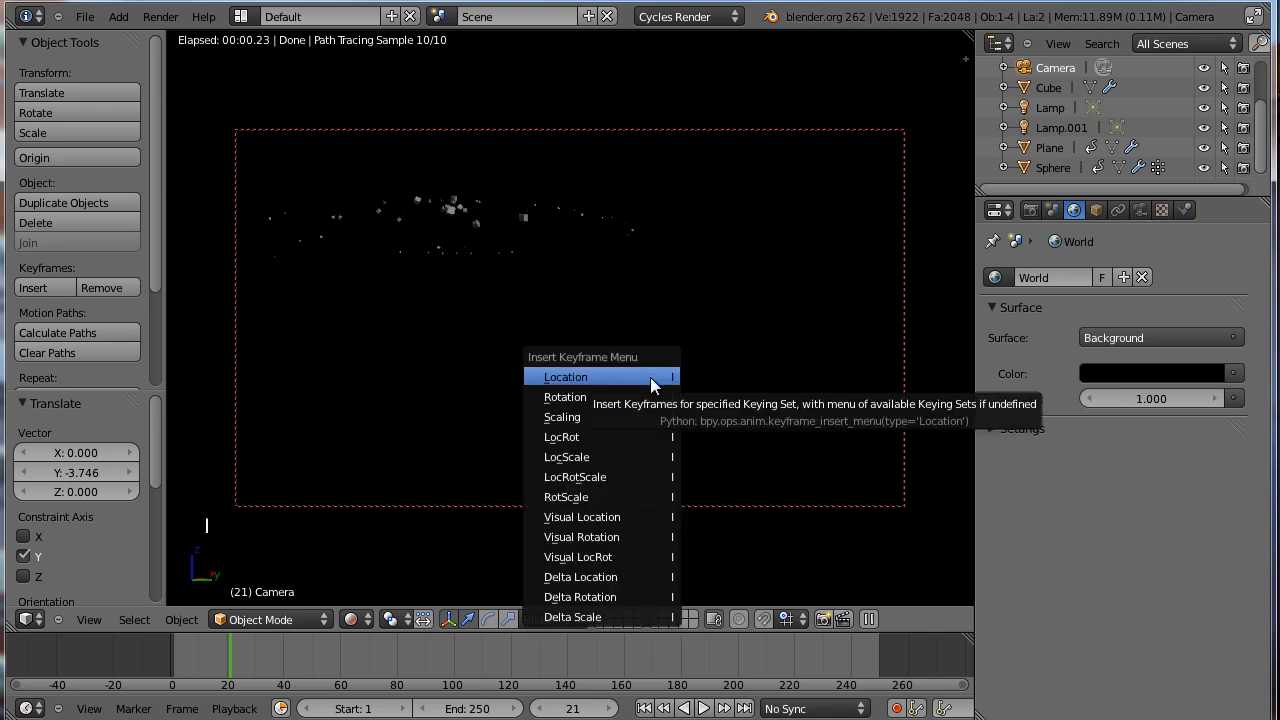
click(606, 438)
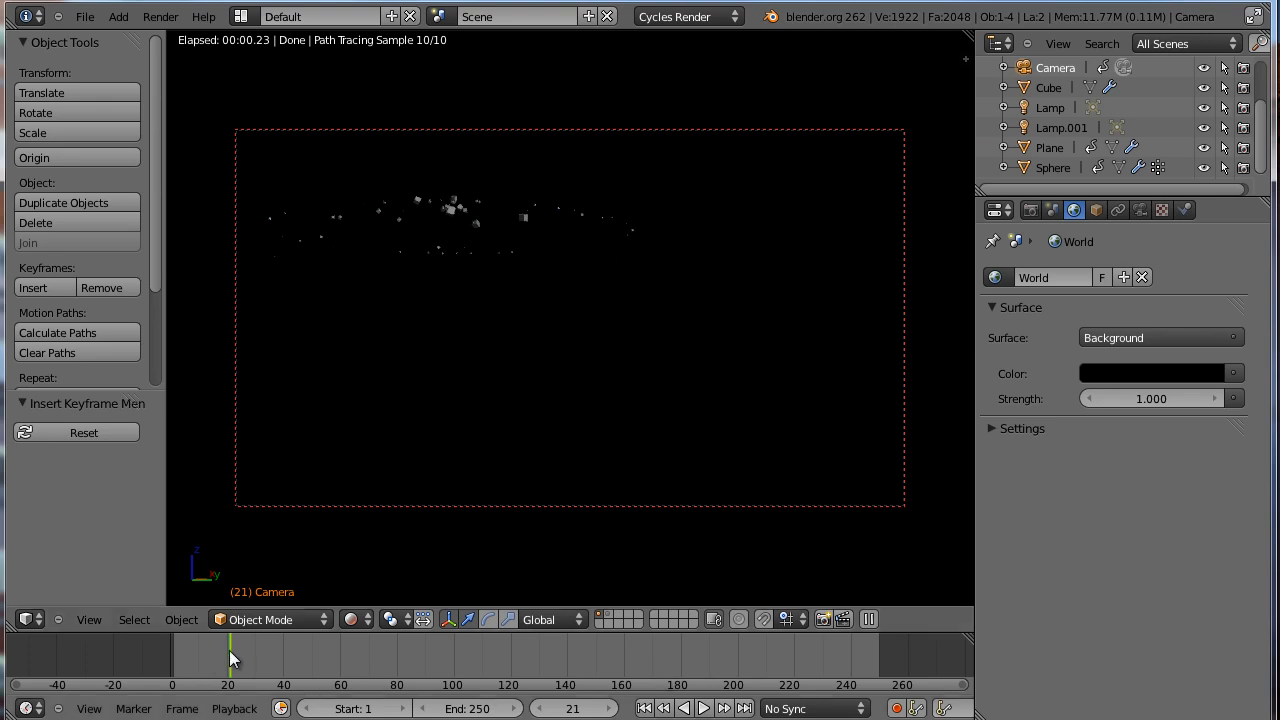
At frame 80, pull the camera back and angle it to frame the cube dome, then insert a LocRot keyframe.
right_drag(225, 652, 361, 653)
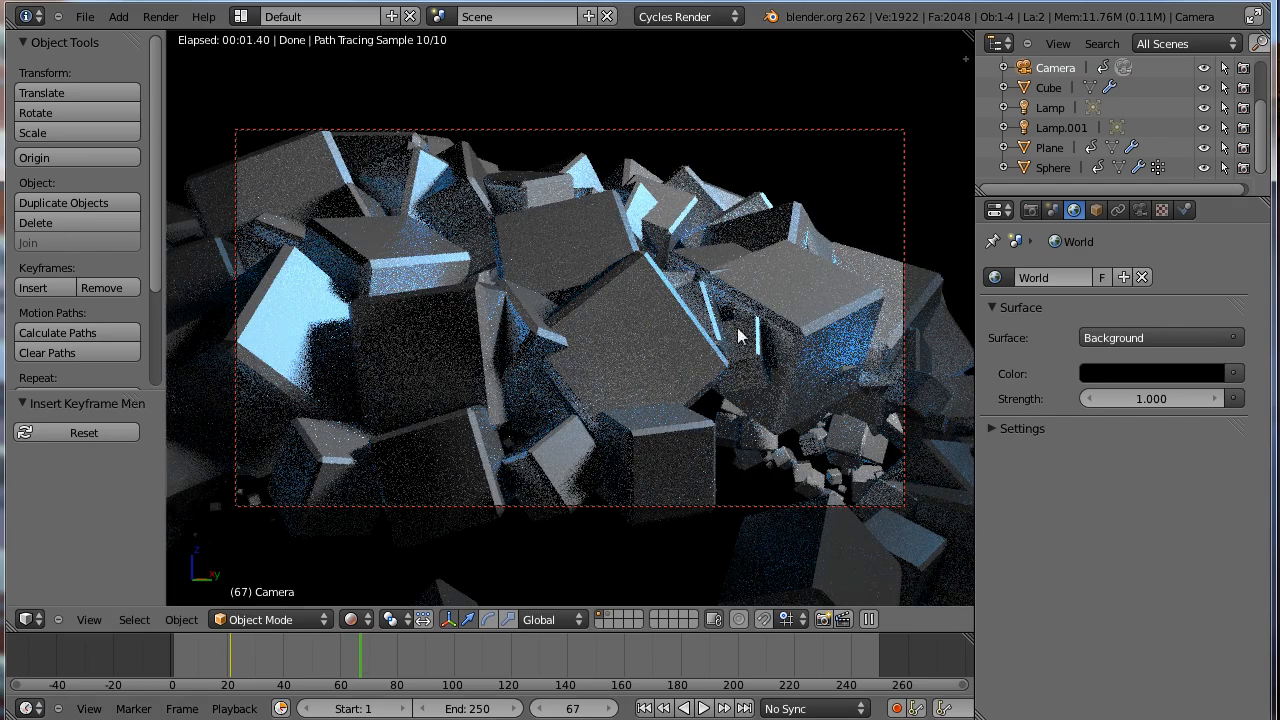
right_click(397, 668)
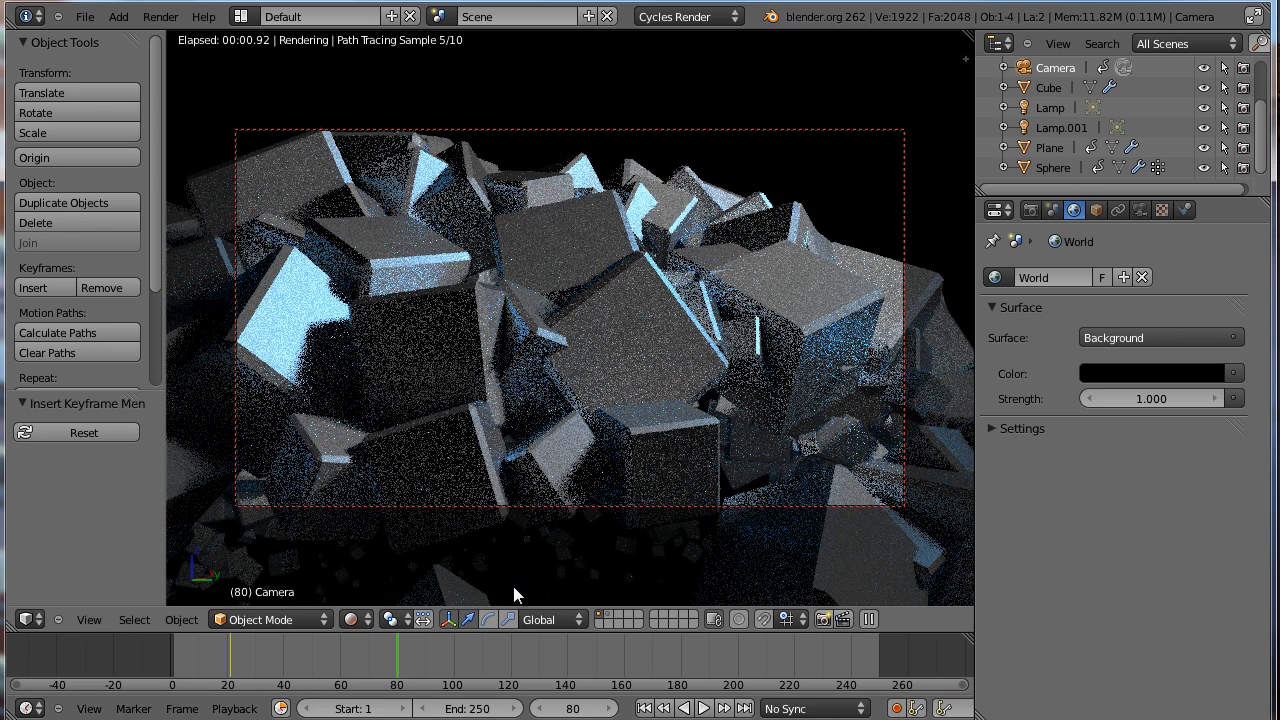
ctrl+right_drag(653, 414, 683, 387)
ctrl+middle_drag(710, 372, 658, 342)
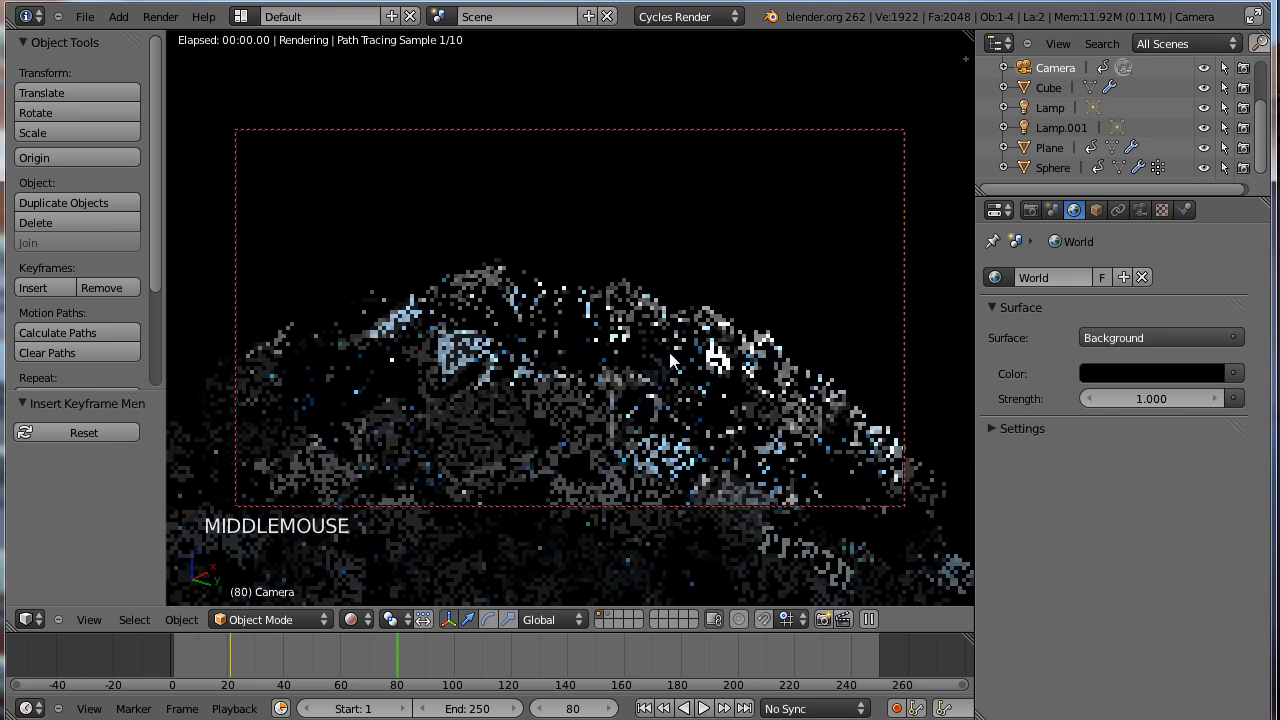
ctrl+middle_drag(715, 396, 557, 222)
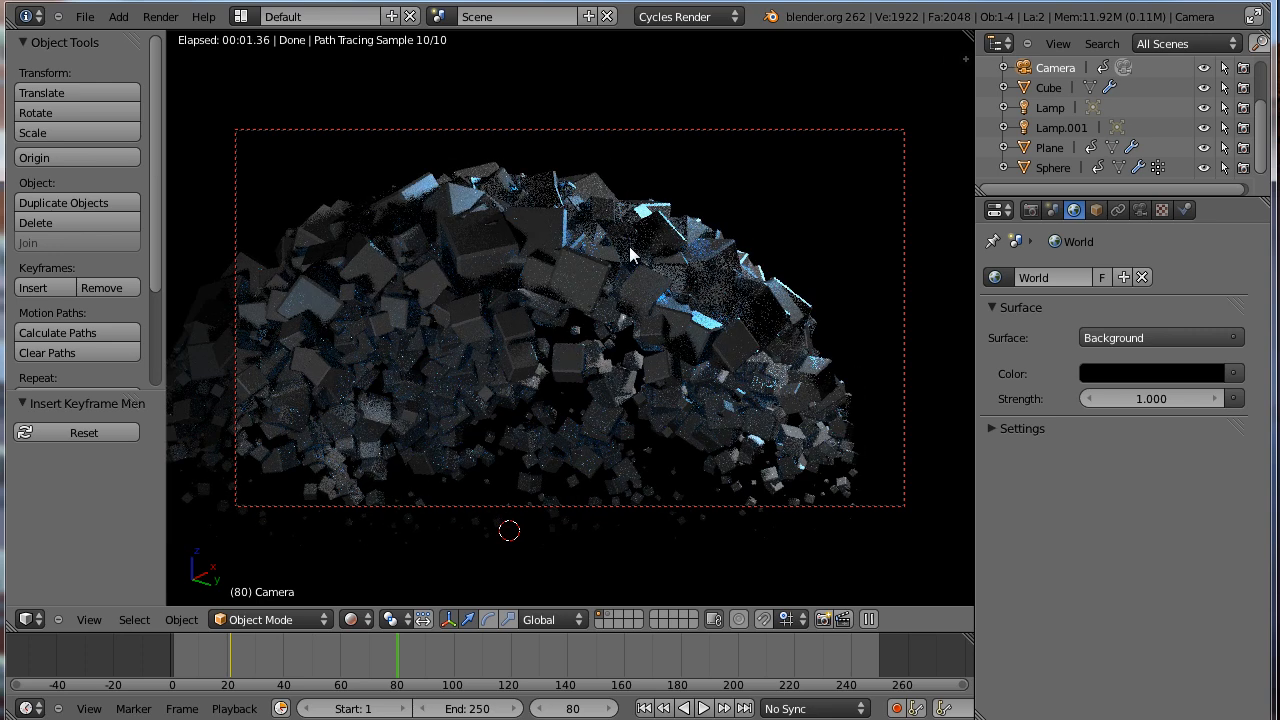
key(i)
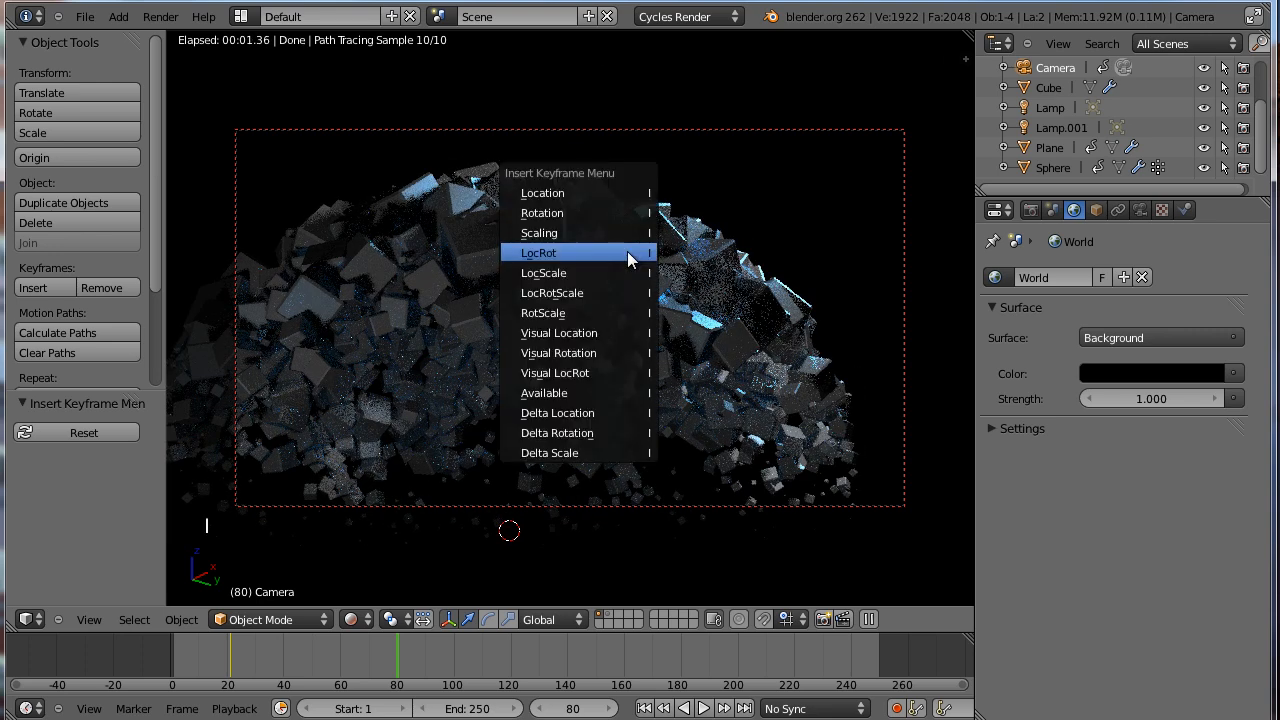
click(628, 256)
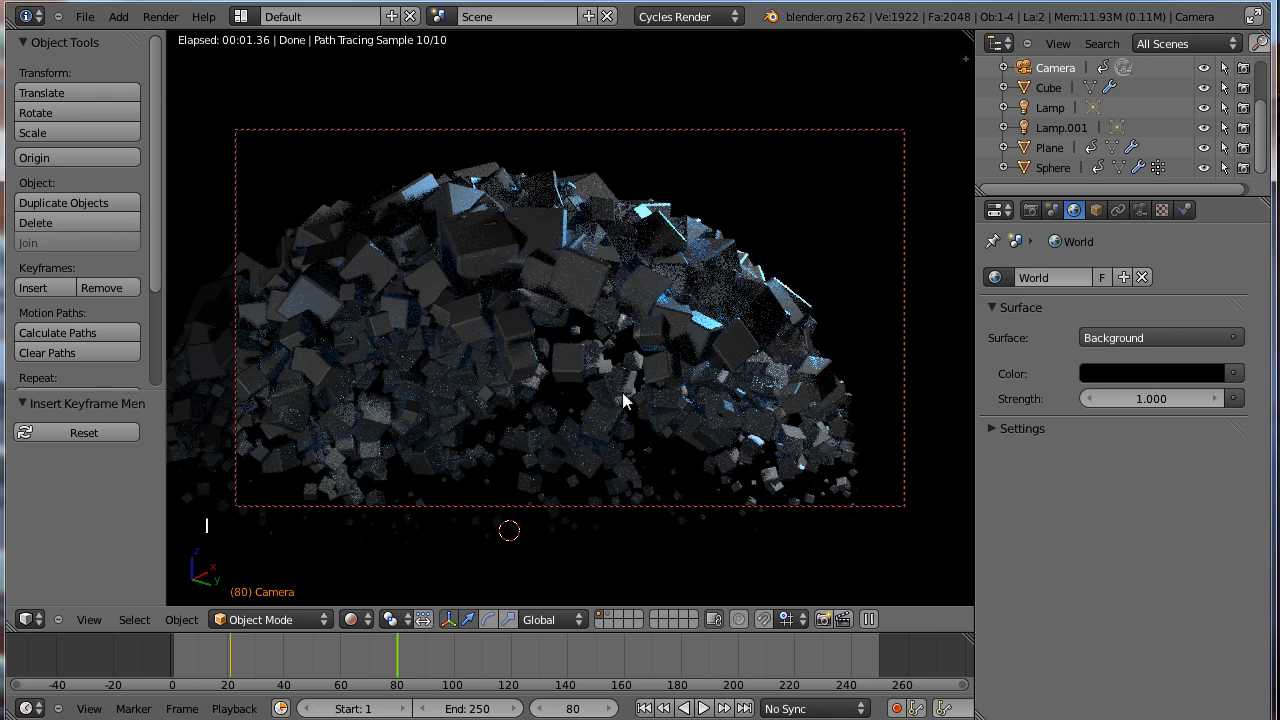
At frame 159, reposition the camera farther back to frame most of the sphere and insert a LocRot keyframe.
right_click(622, 654)
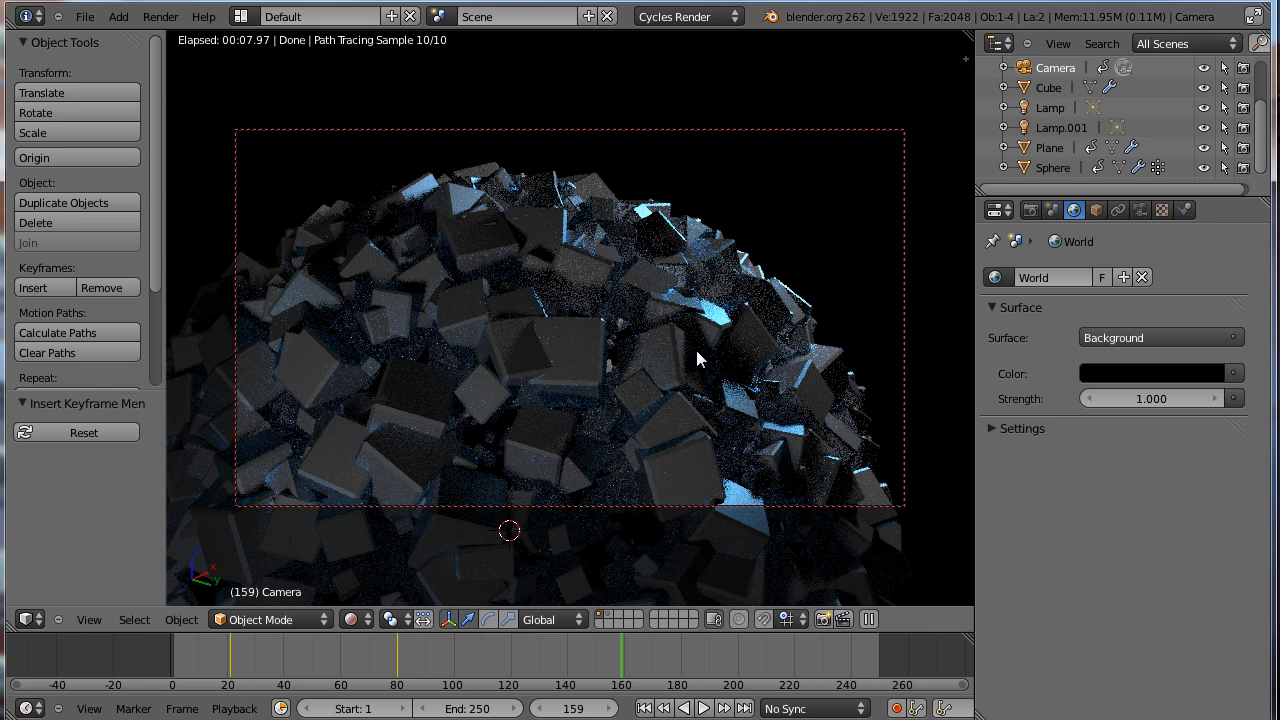
ctrl+middle_drag(697, 362, 621, 350)
shift+middle_drag(697, 363, 610, 314)
key(i)
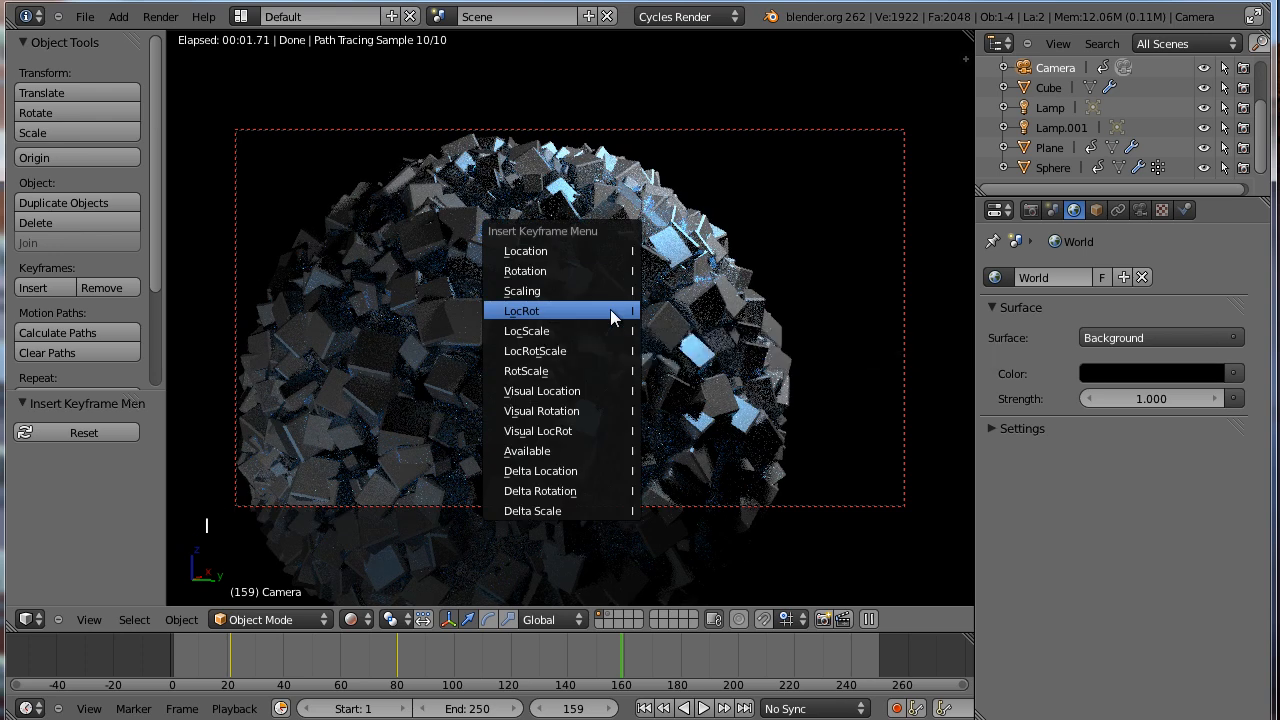
click(610, 309)
right_drag(729, 644, 871, 651)
right_click(888, 651)
key(Up)
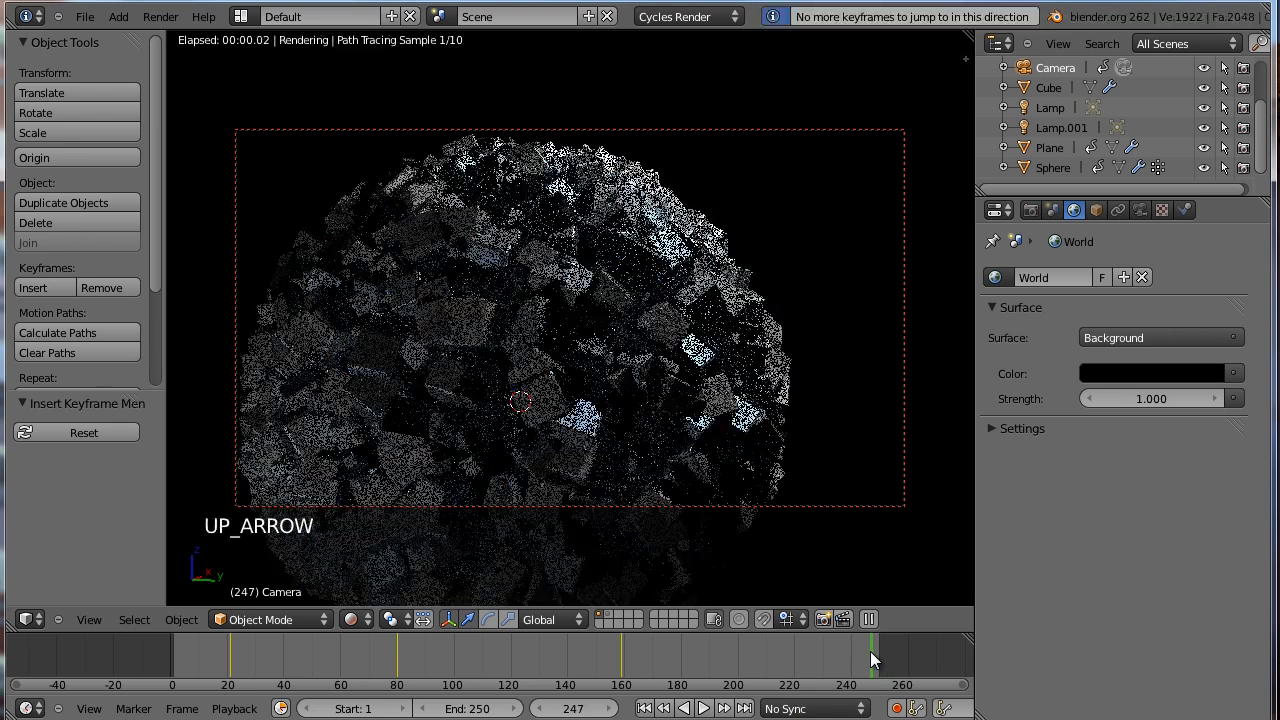
key(Down)
key(Down)
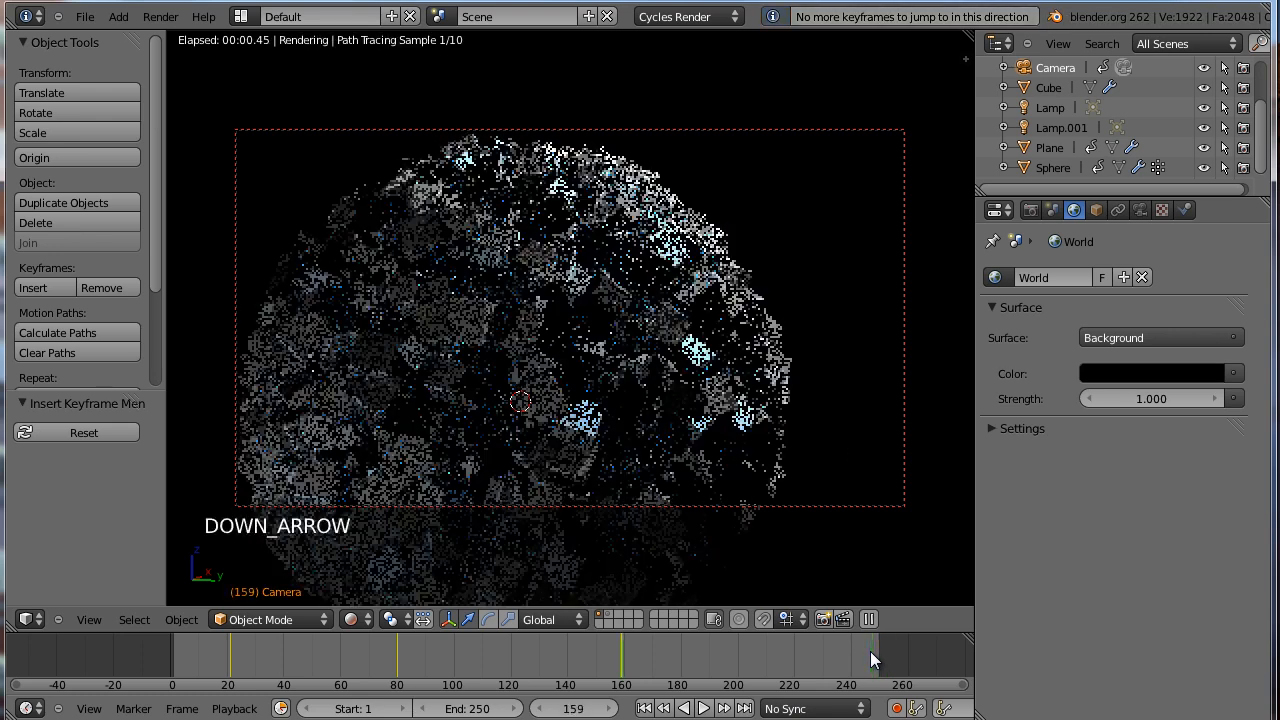
key(Up)
key(Up)
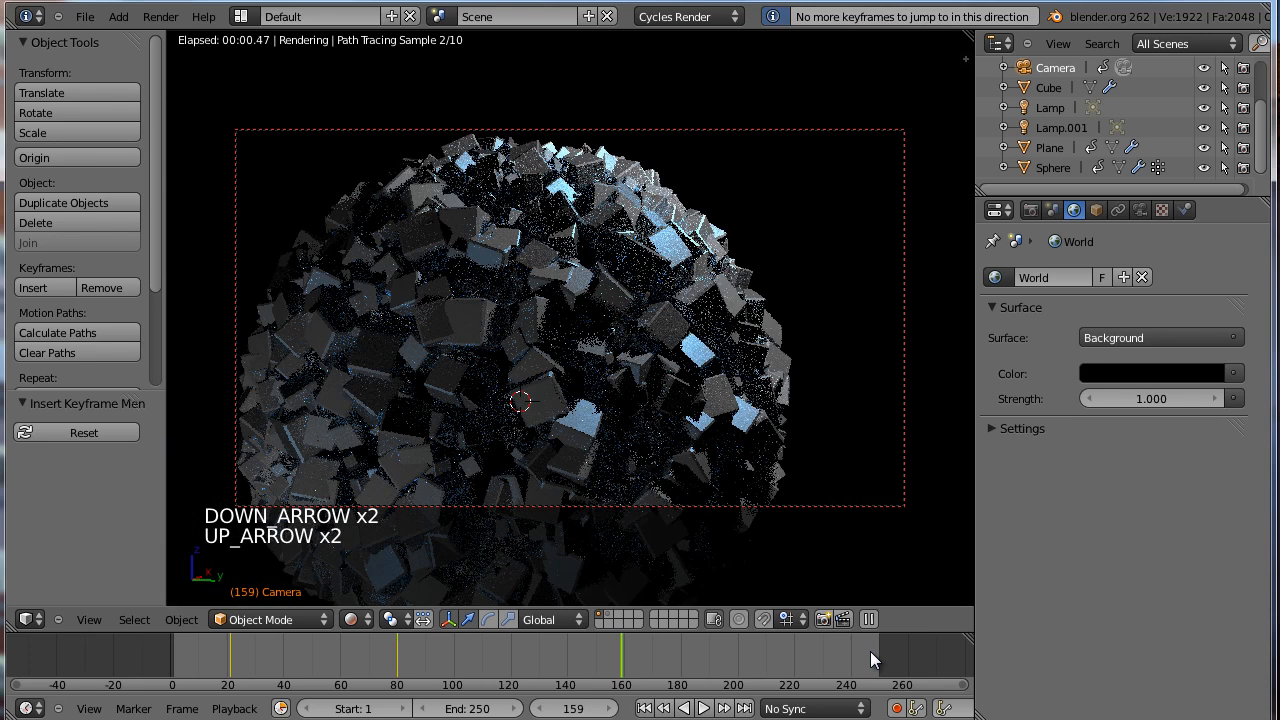
key(Right)
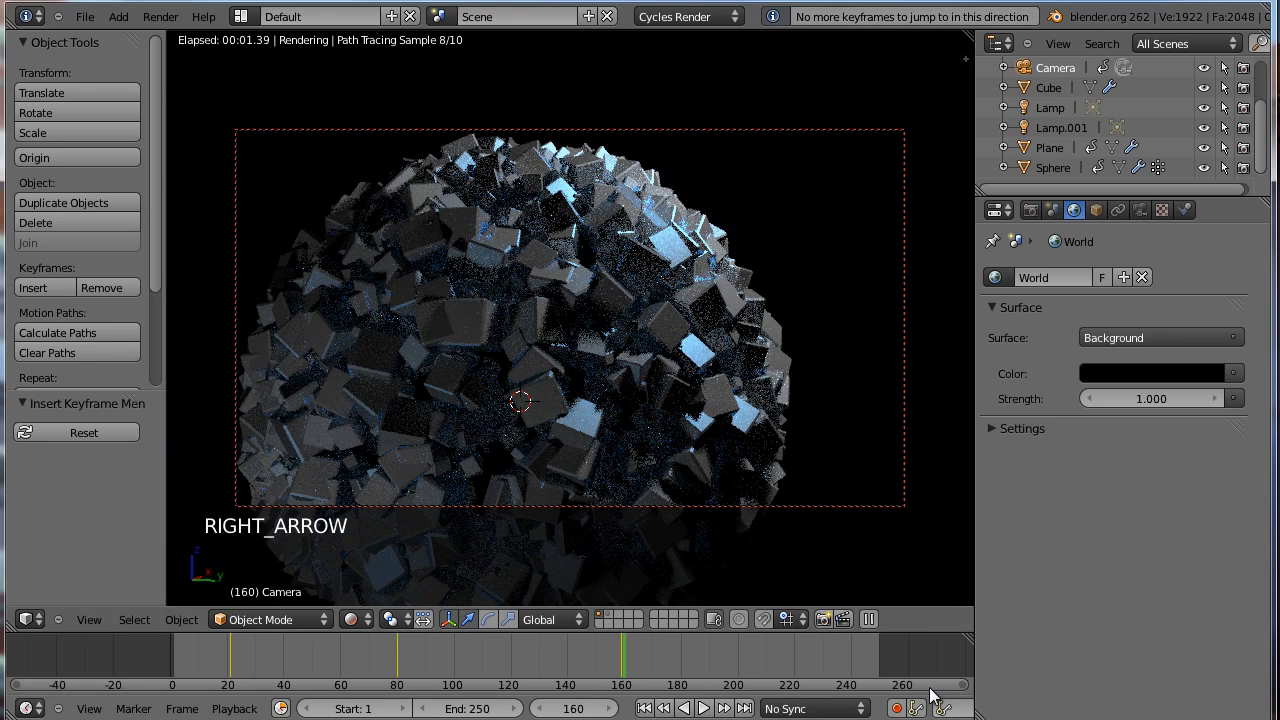
Move the current frame to 249, near the end of the animation.
middle_drag(856, 651, 866, 658)
right_drag(866, 658, 885, 657)
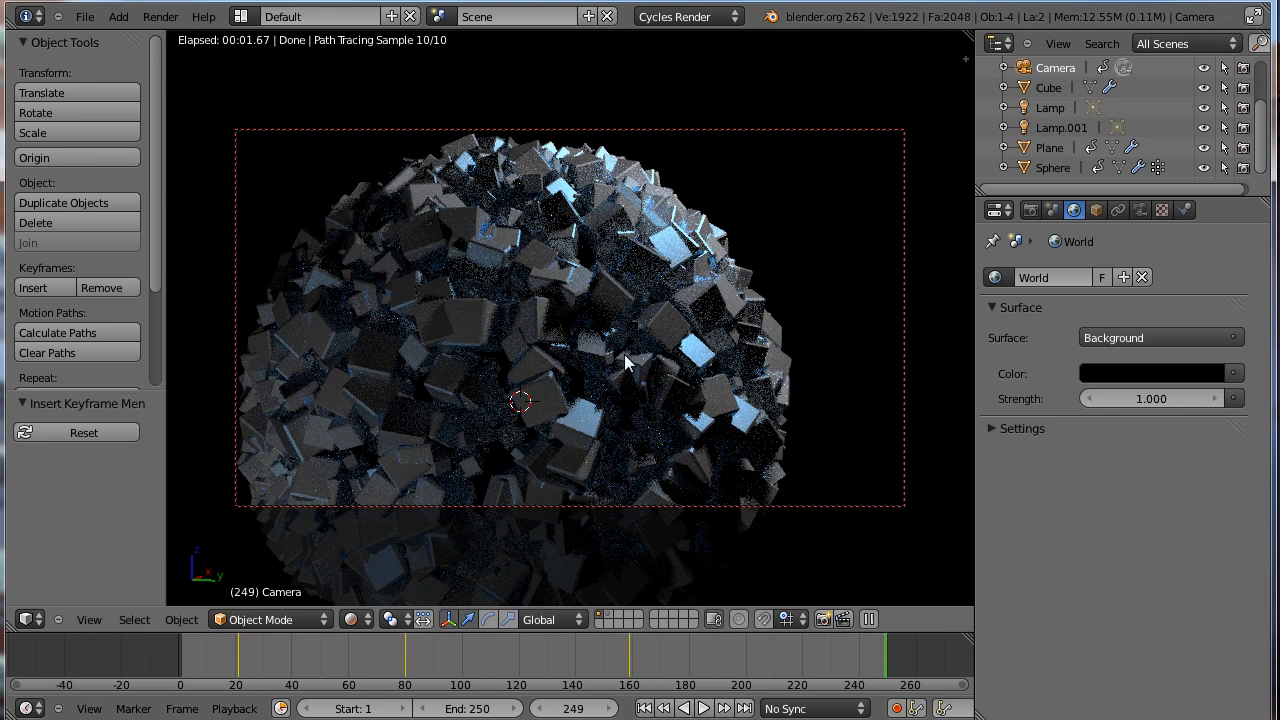
Pull the camera back from the sphere and insert a location and rotation keyframe for it at frame 249.
ctrl+middle_drag(624, 354, 579, 330)
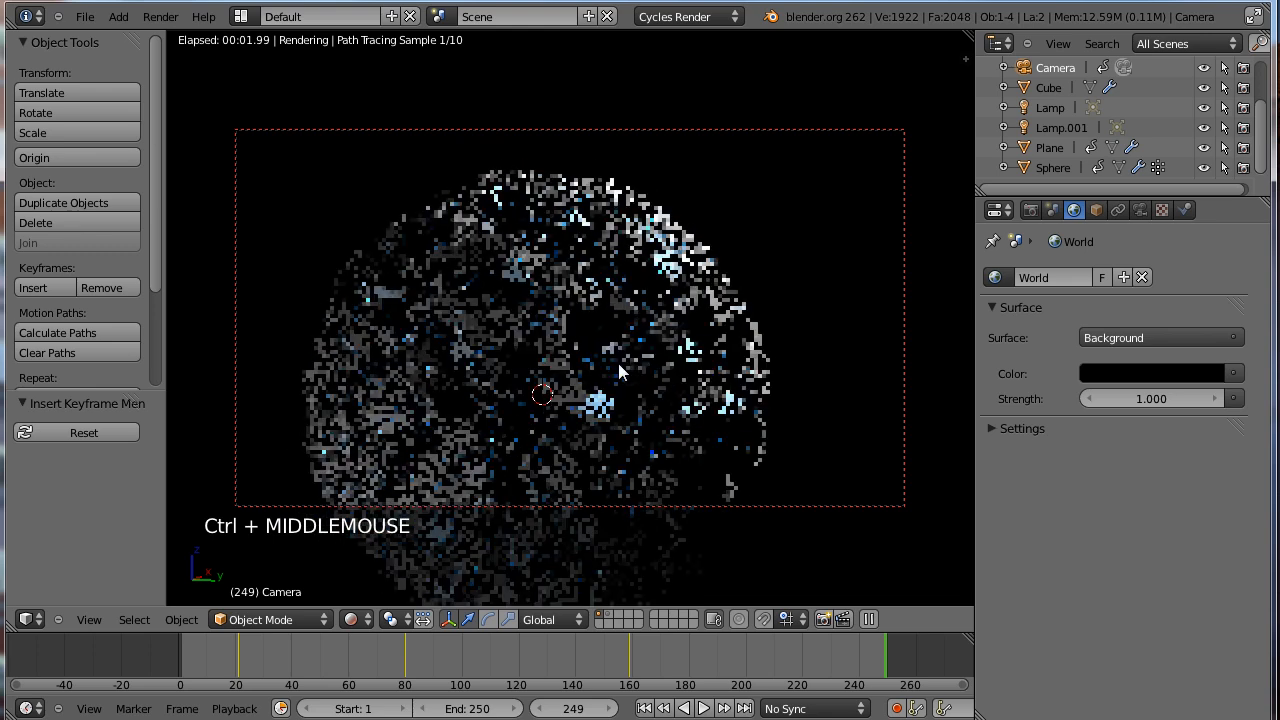
key(i)
click(579, 327)
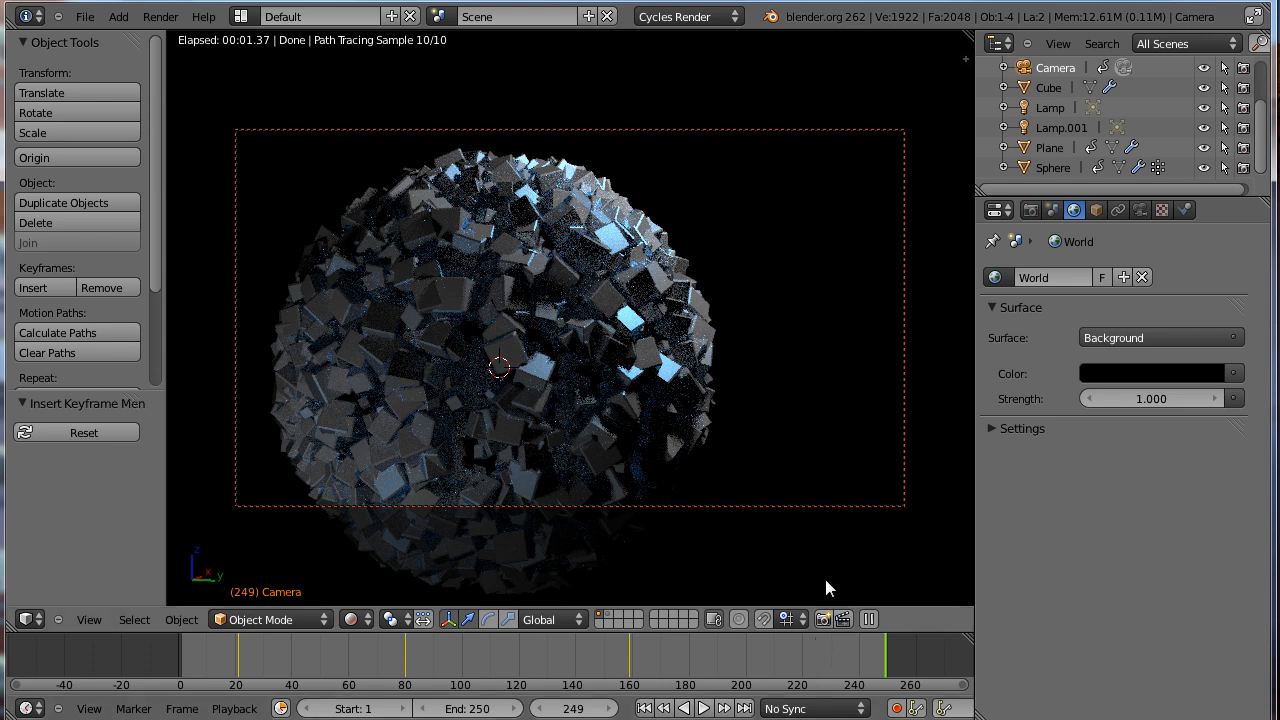
Switch the viewport from rendered to solid shading and play the camera animation from frame 0.
click(1029, 210)
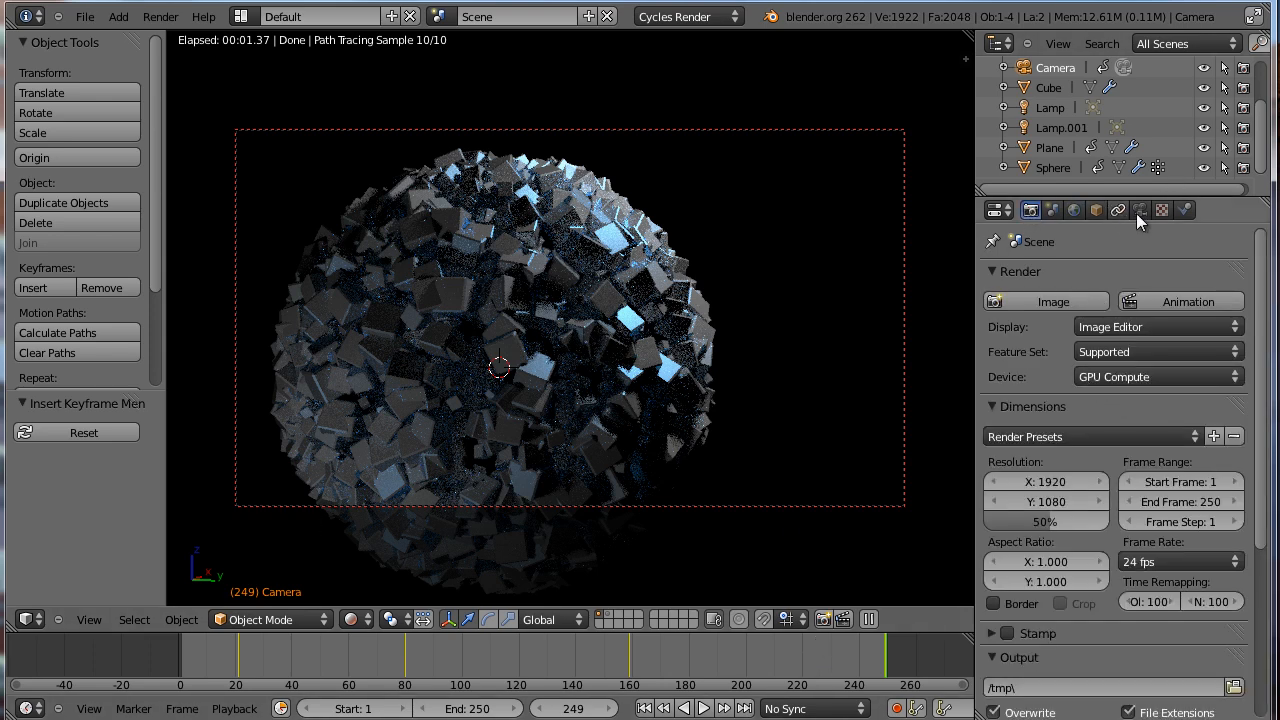
mouse_move(875, 648)
right_down()
mouse_move(255, 683)
mouse_move(377, 660)
mouse_move(593, 652)
mouse_move(872, 662)
mouse_move(751, 668)
right_up()
key(z)
key(z)
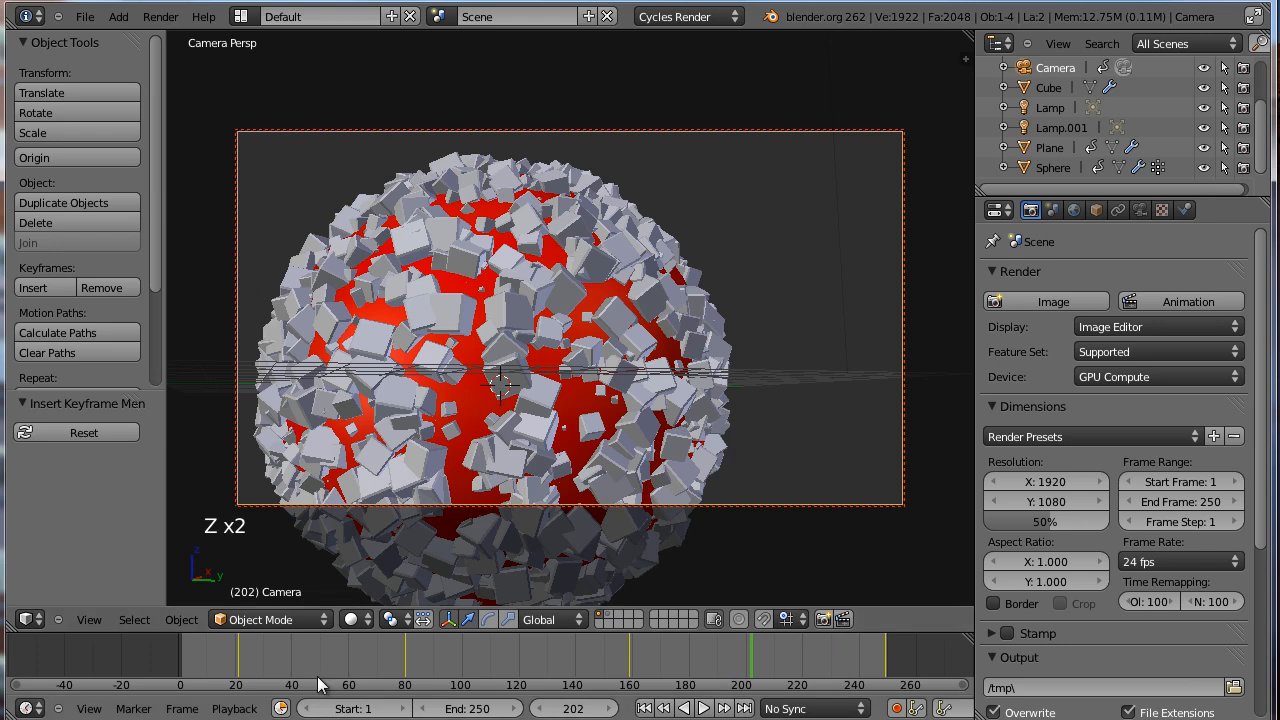
right_drag(305, 658, 207, 665)
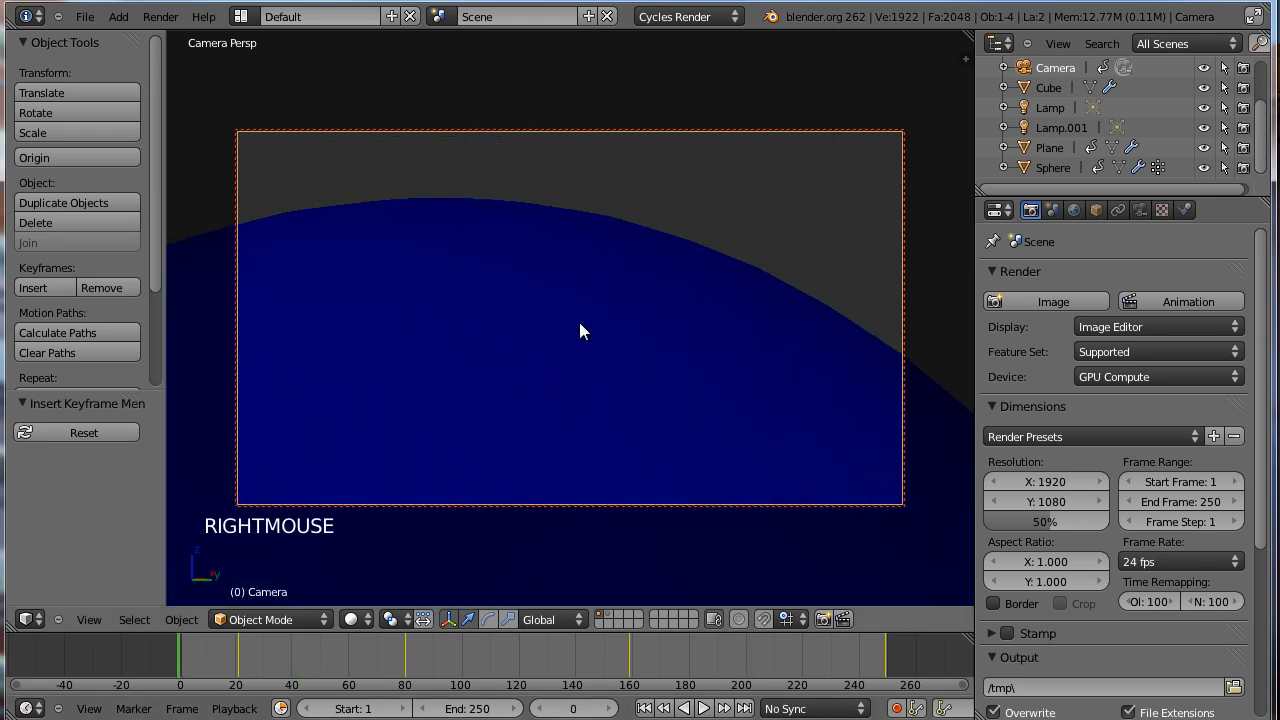
key(alt+a)
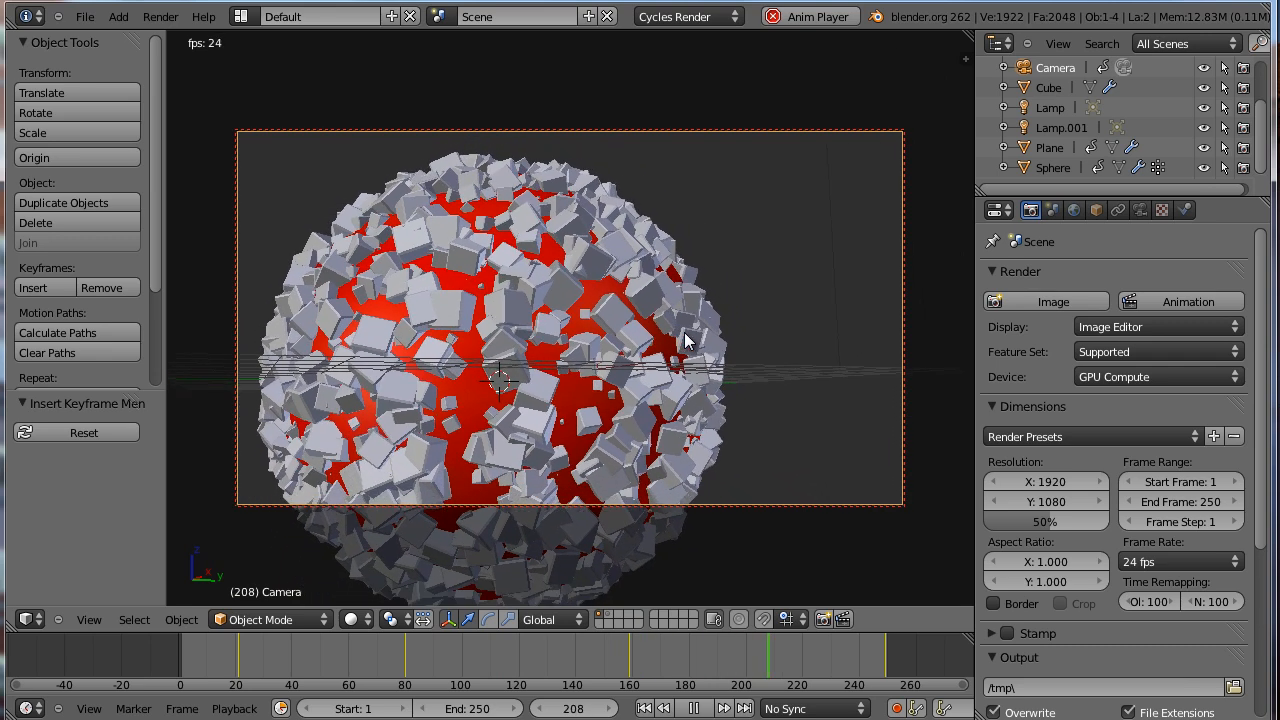
key(alt+a)
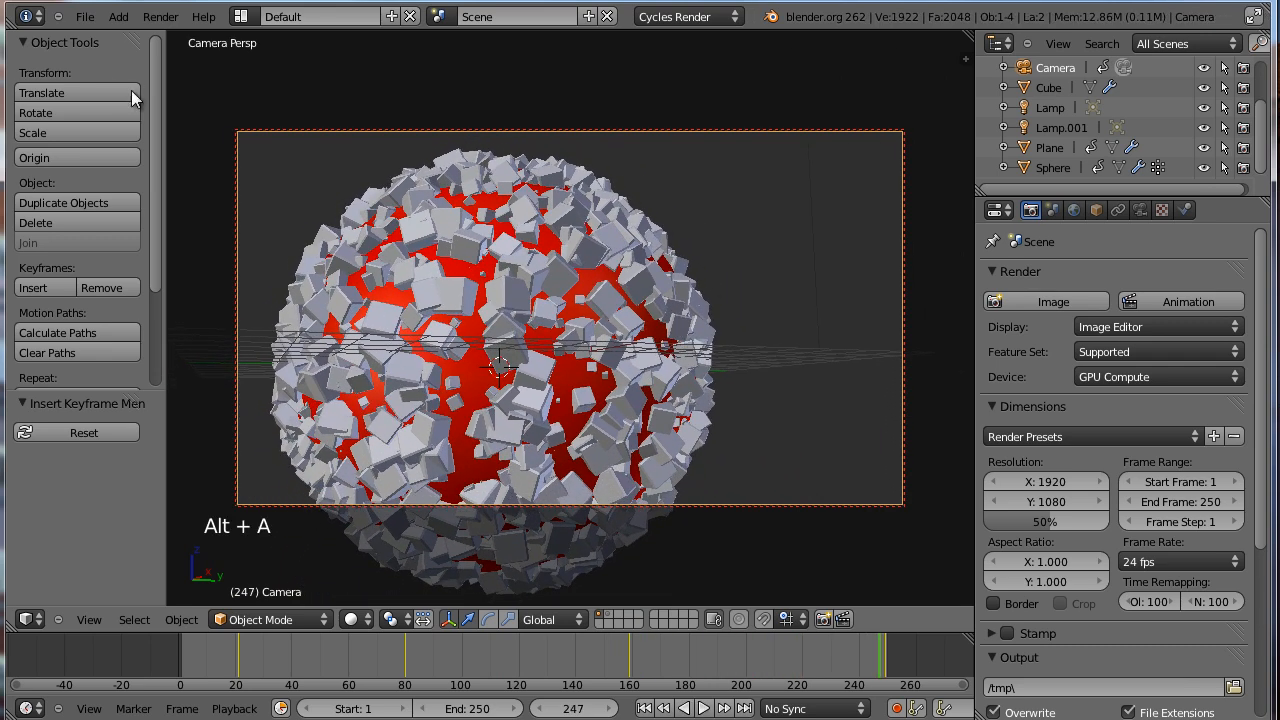
In the Animation layout, fit the camera's F-curves in view and set their keyframe handles to Automatic.
click(240, 16)
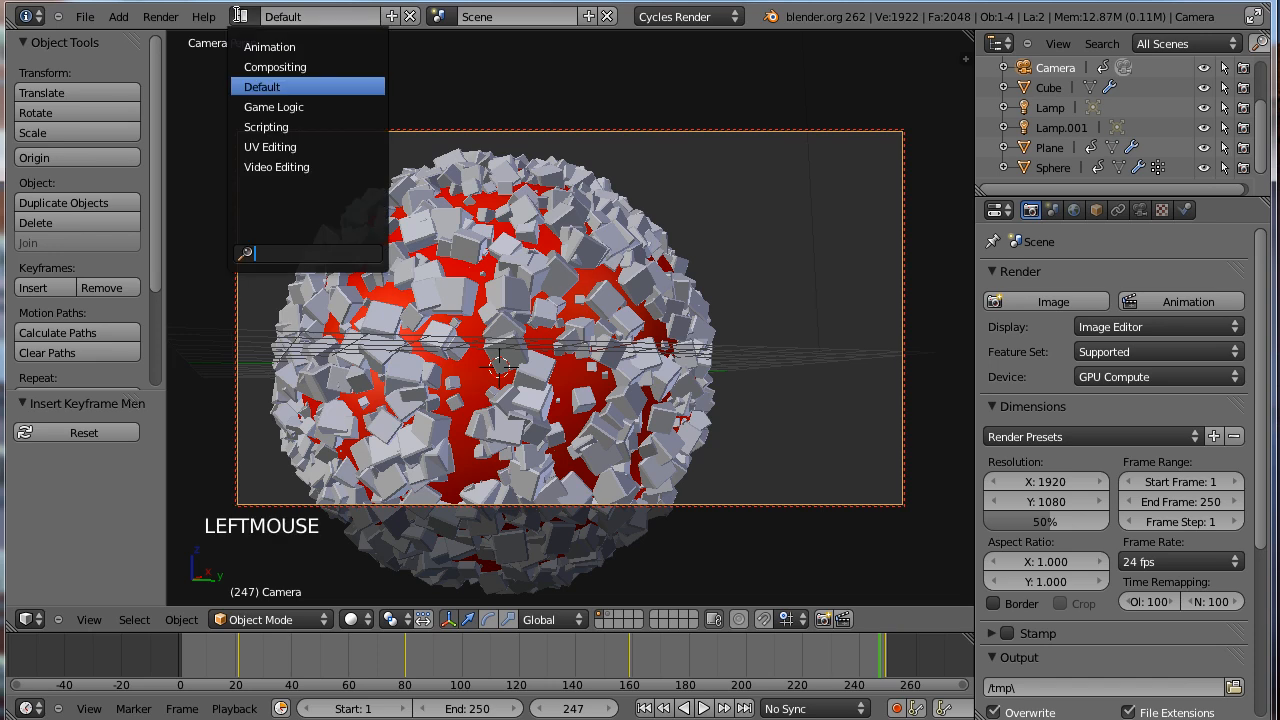
click(272, 48)
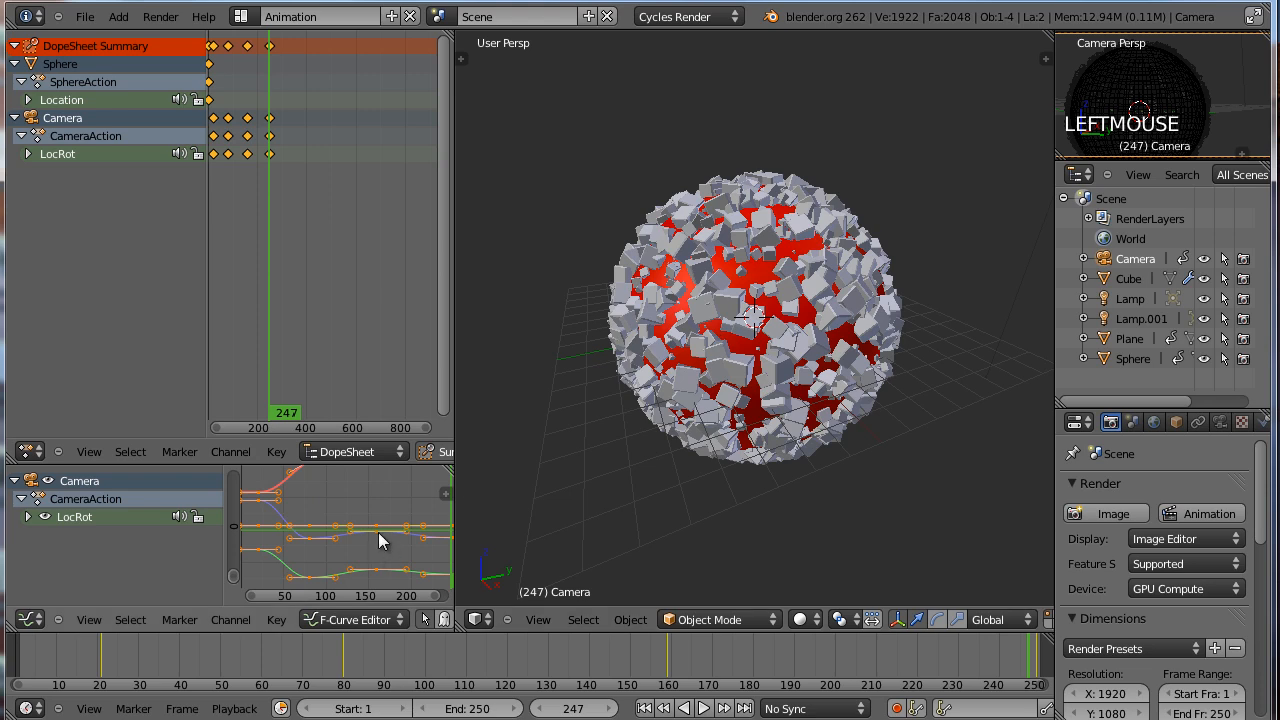
key(Home)
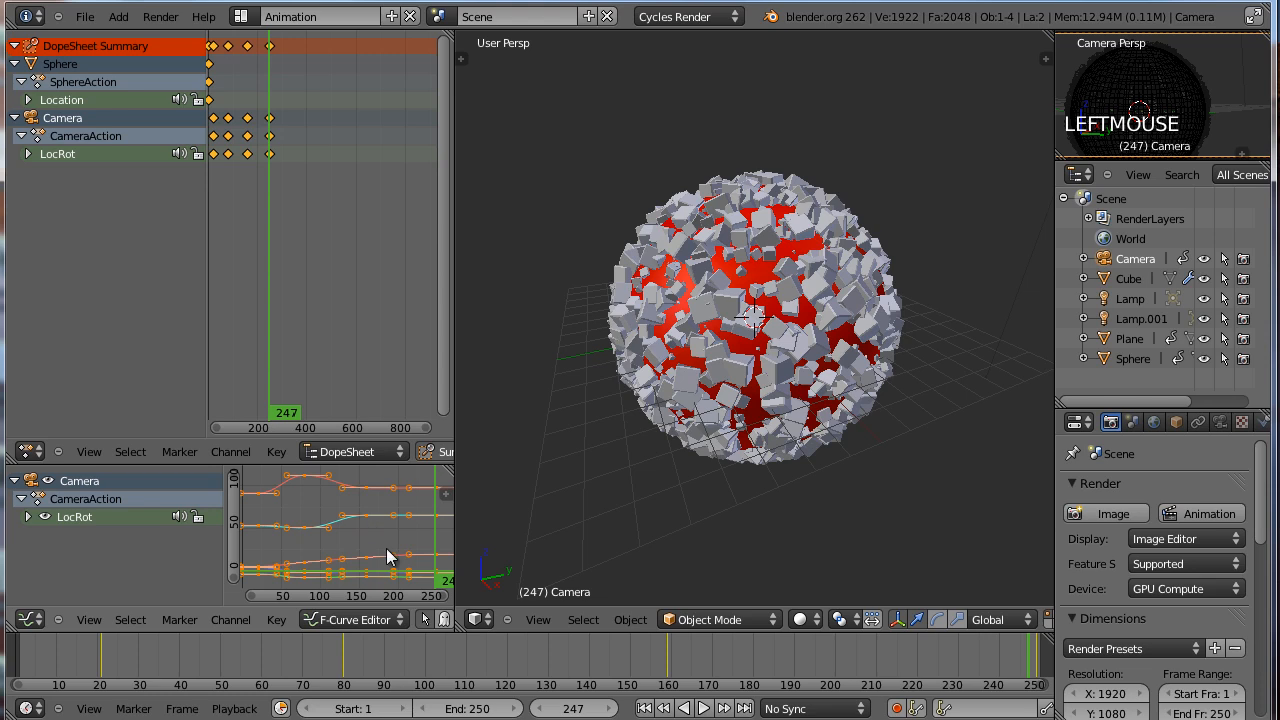
key(v)
click(358, 535)
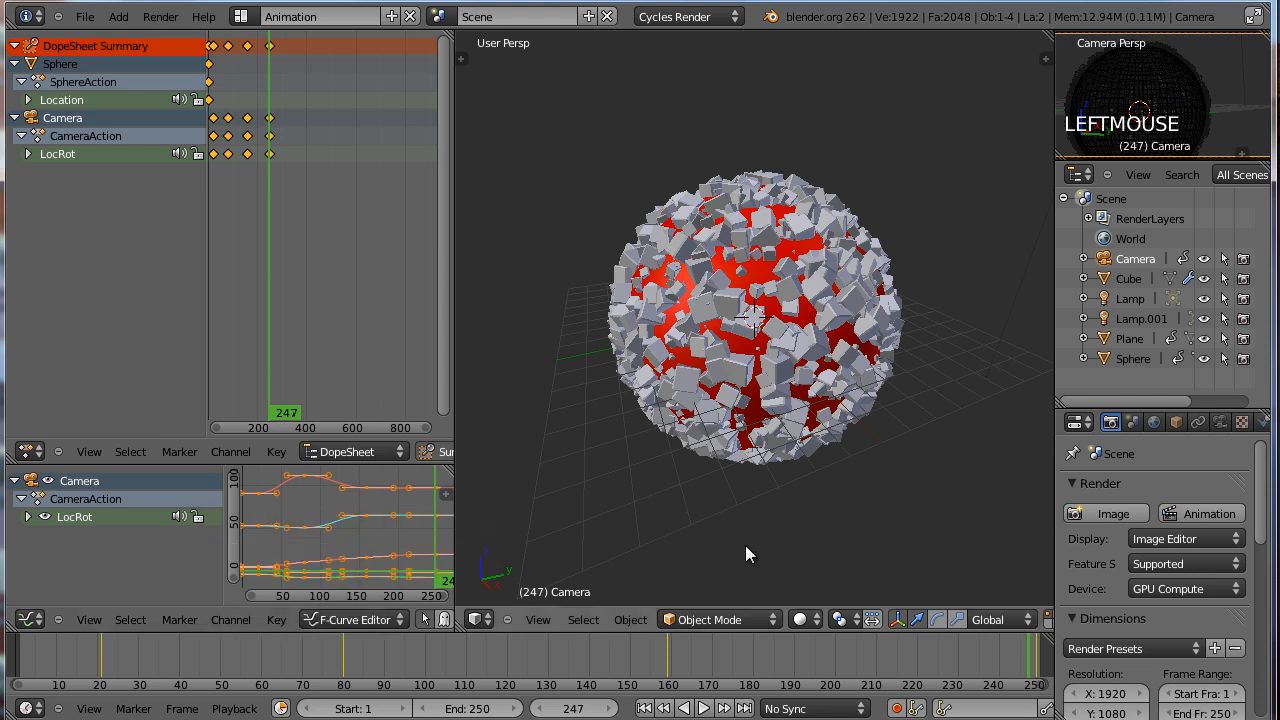
key(v)
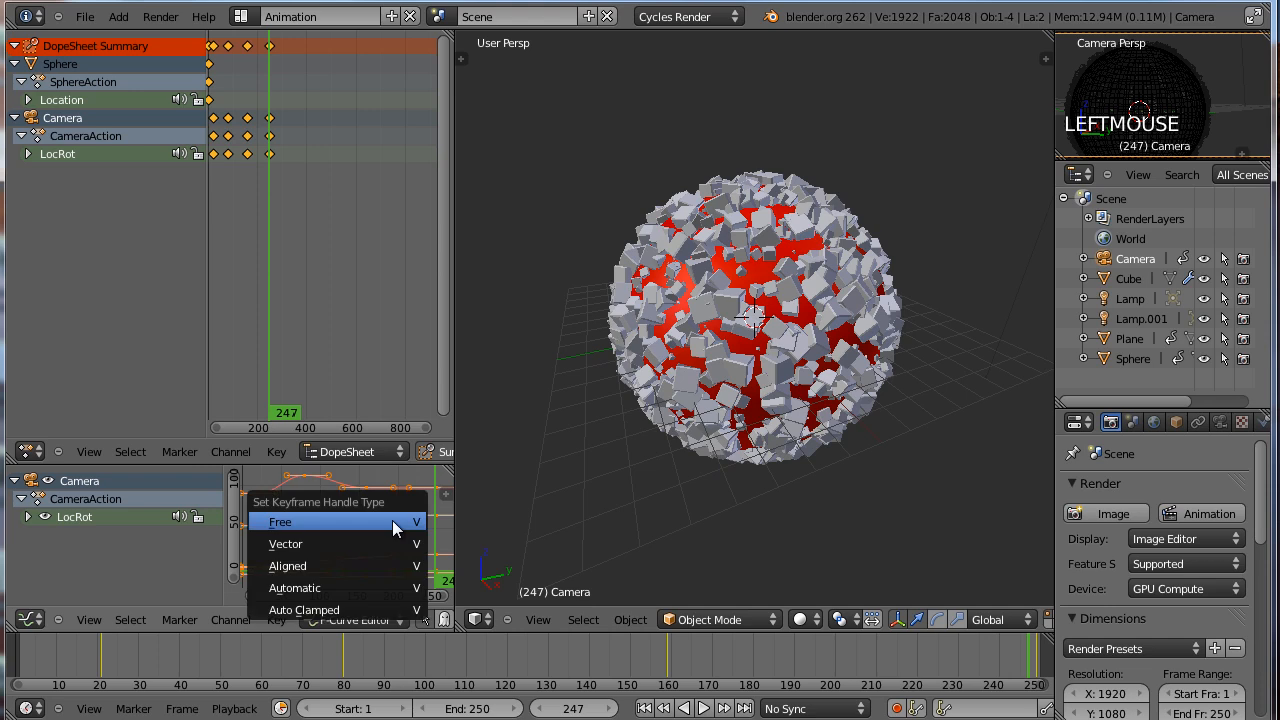
click(339, 588)
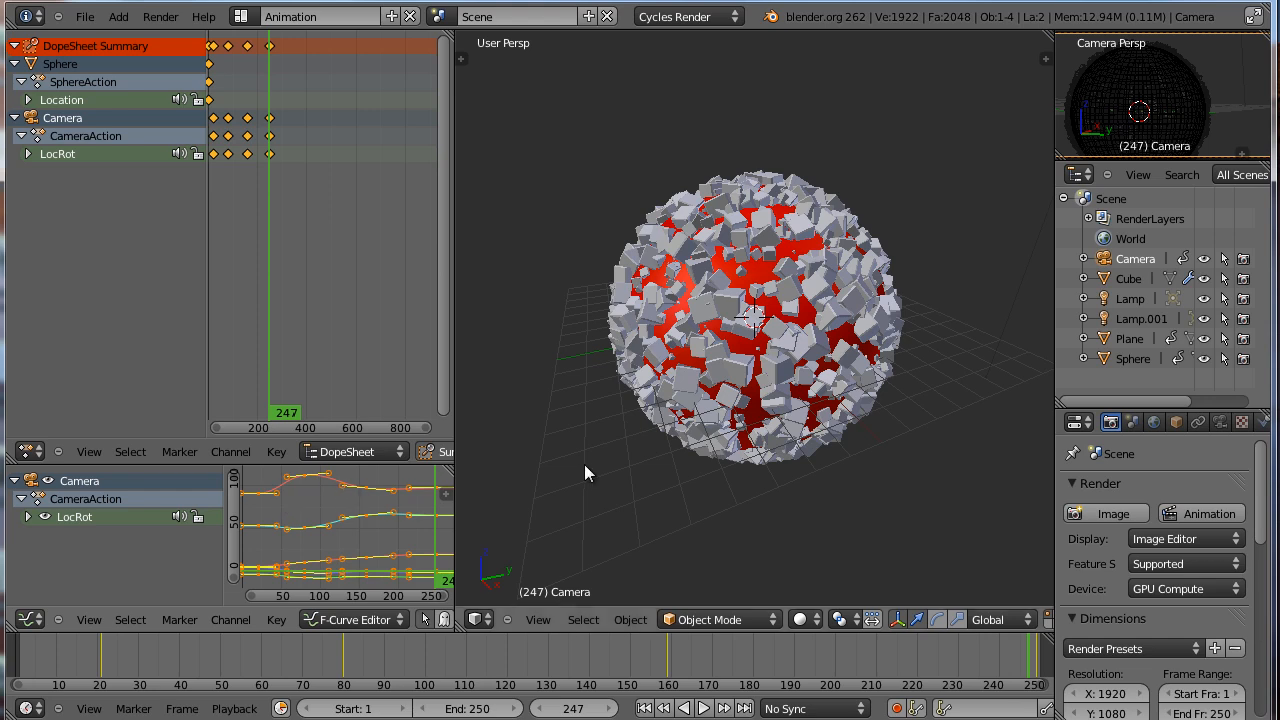
Return to the Default layout, play the camera animation from frame 0, and scrub to frame 109.
click(242, 17)
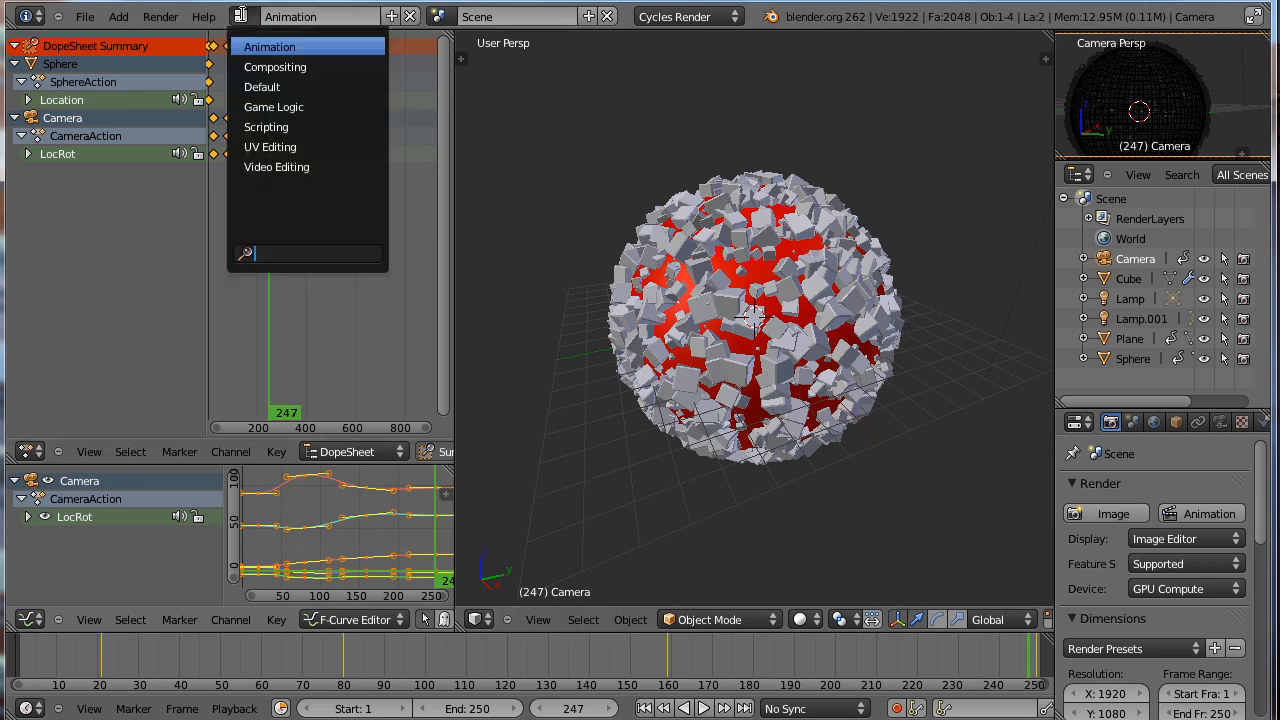
click(268, 88)
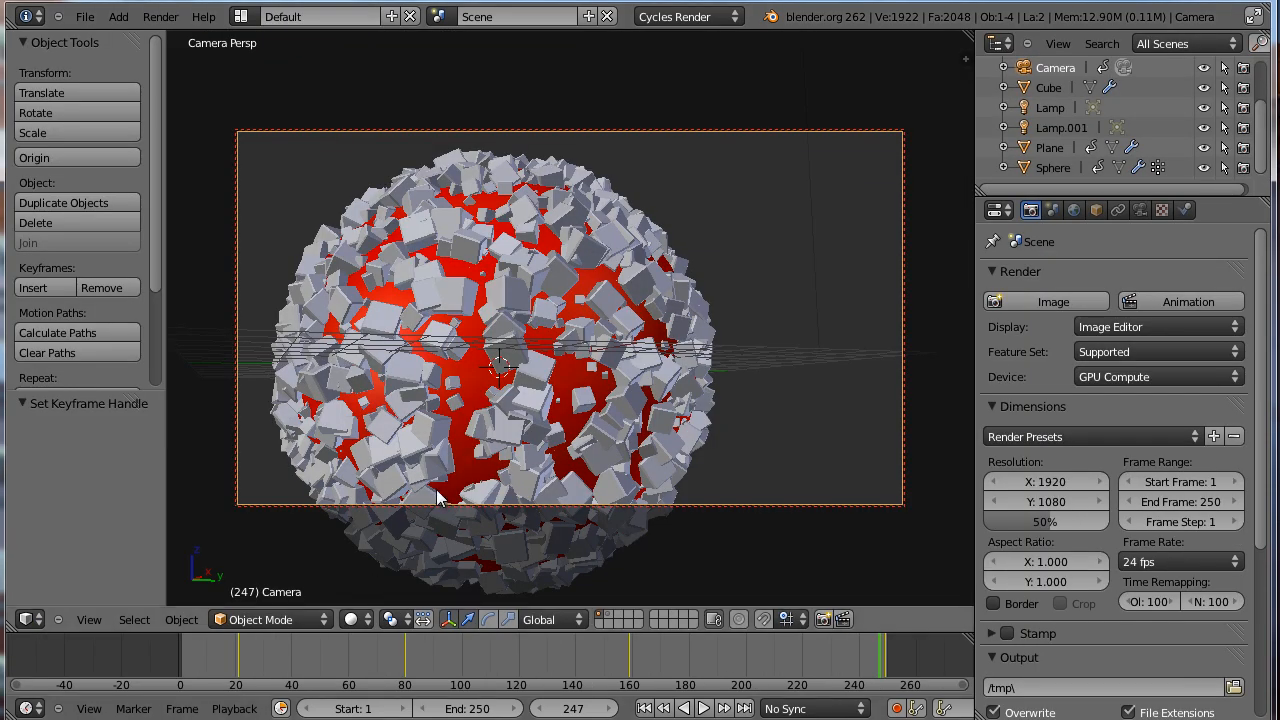
right_drag(271, 647, 154, 652)
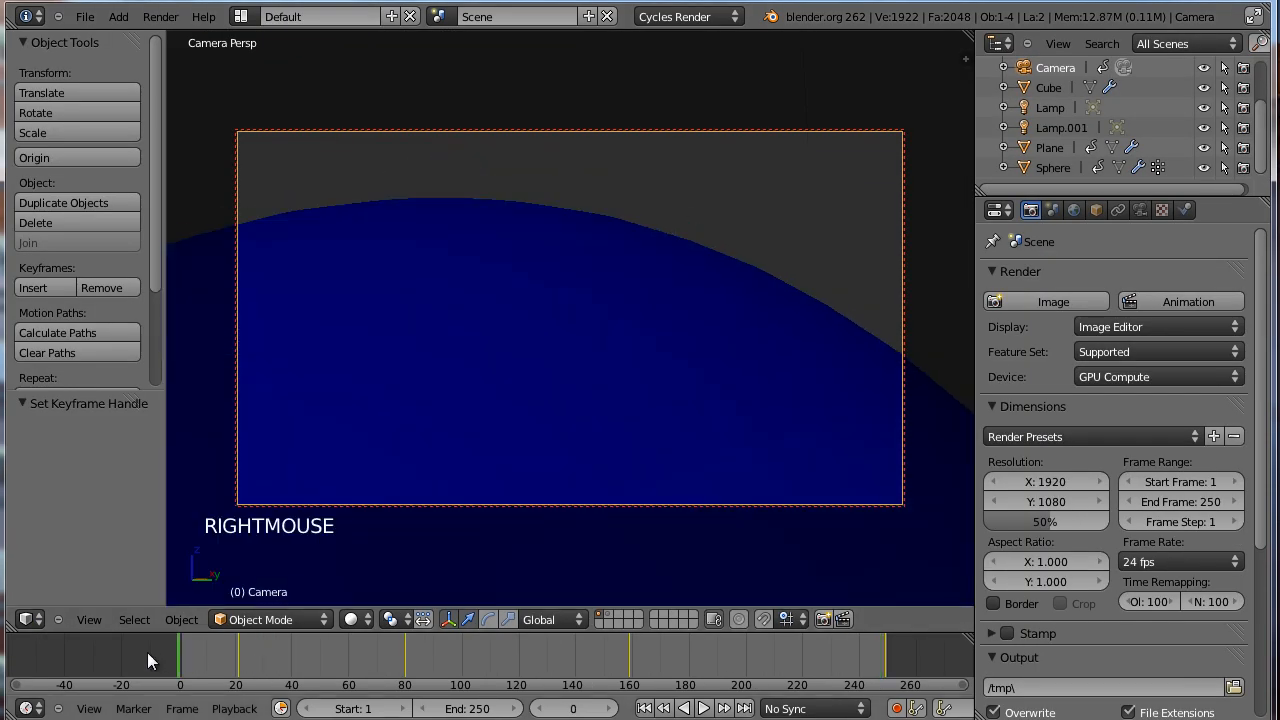
key(alt+a)
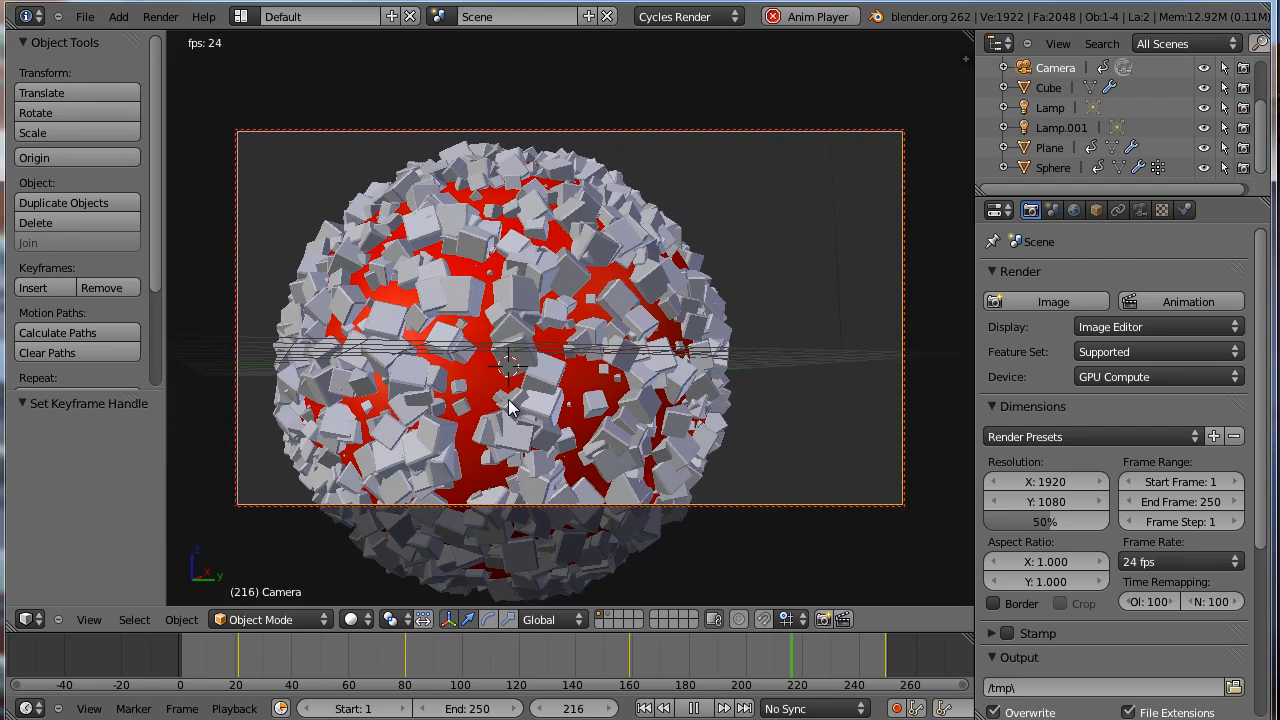
key(alt+a)
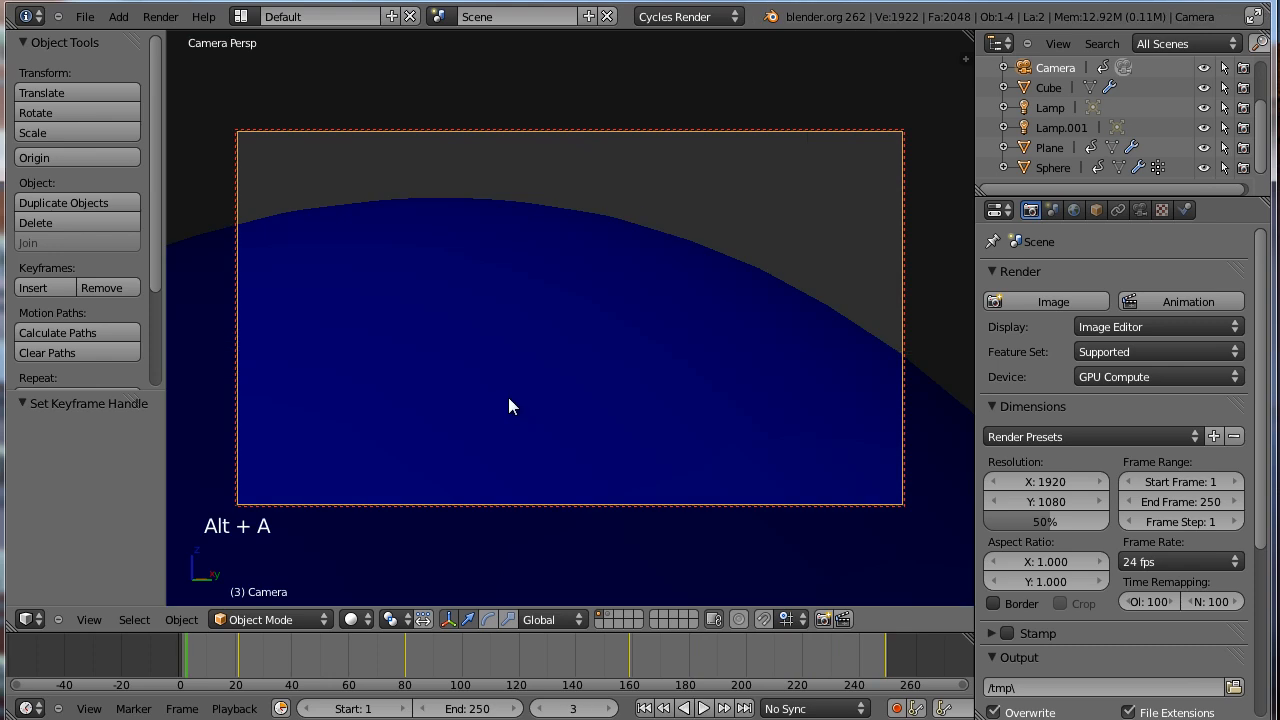
right_drag(385, 653, 486, 652)
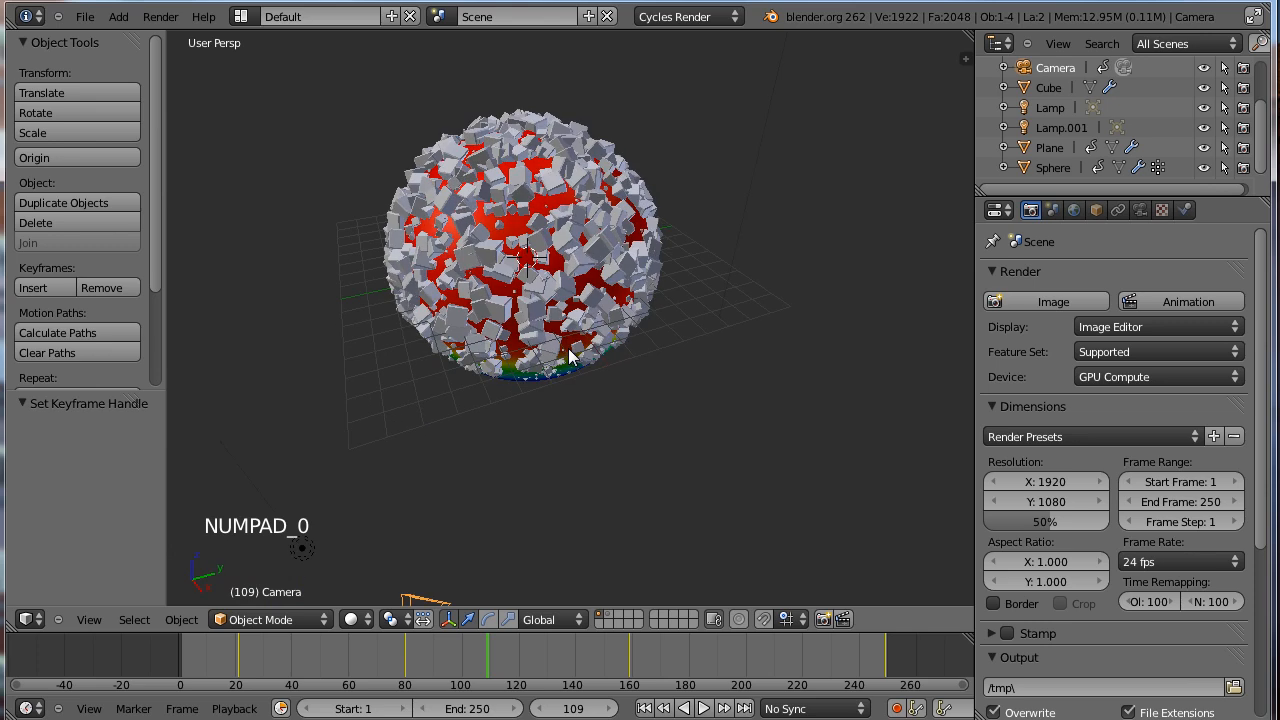
Outside the camera view, add a cube at the origin on the empty third layer and scale it up about 7.83 times.
middle_drag(578, 252, 631, 448)
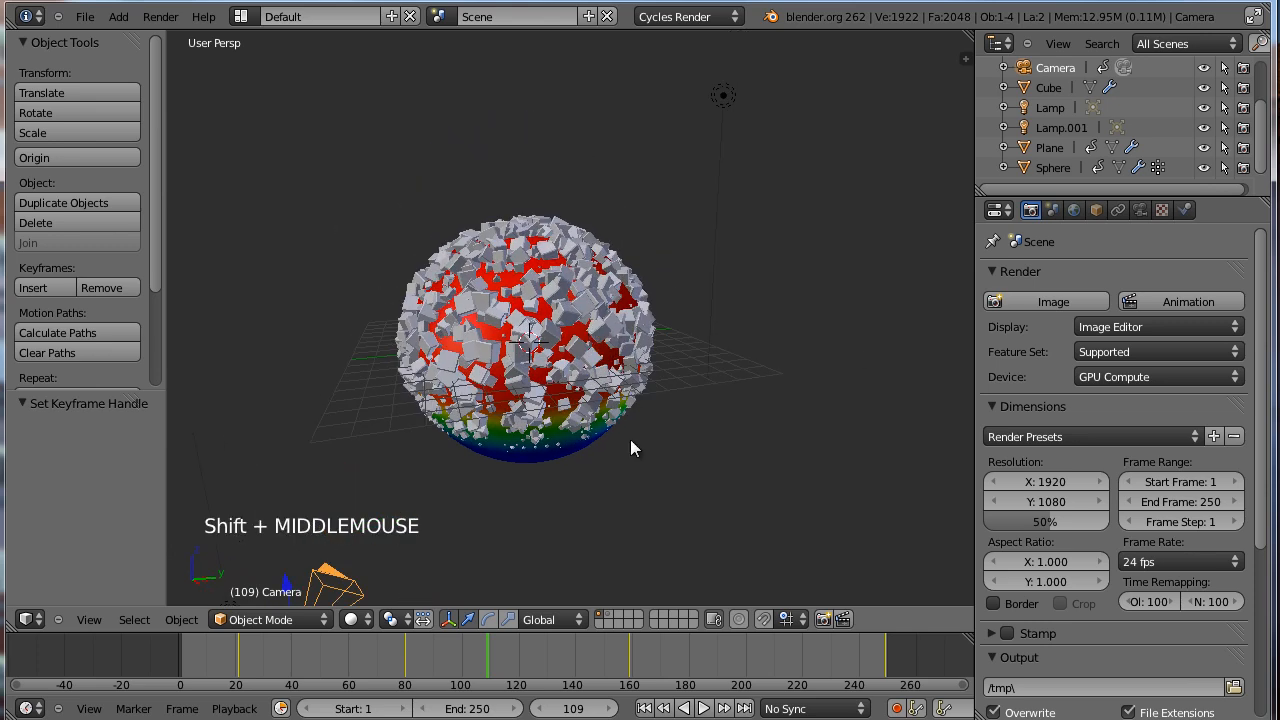
click(618, 620)
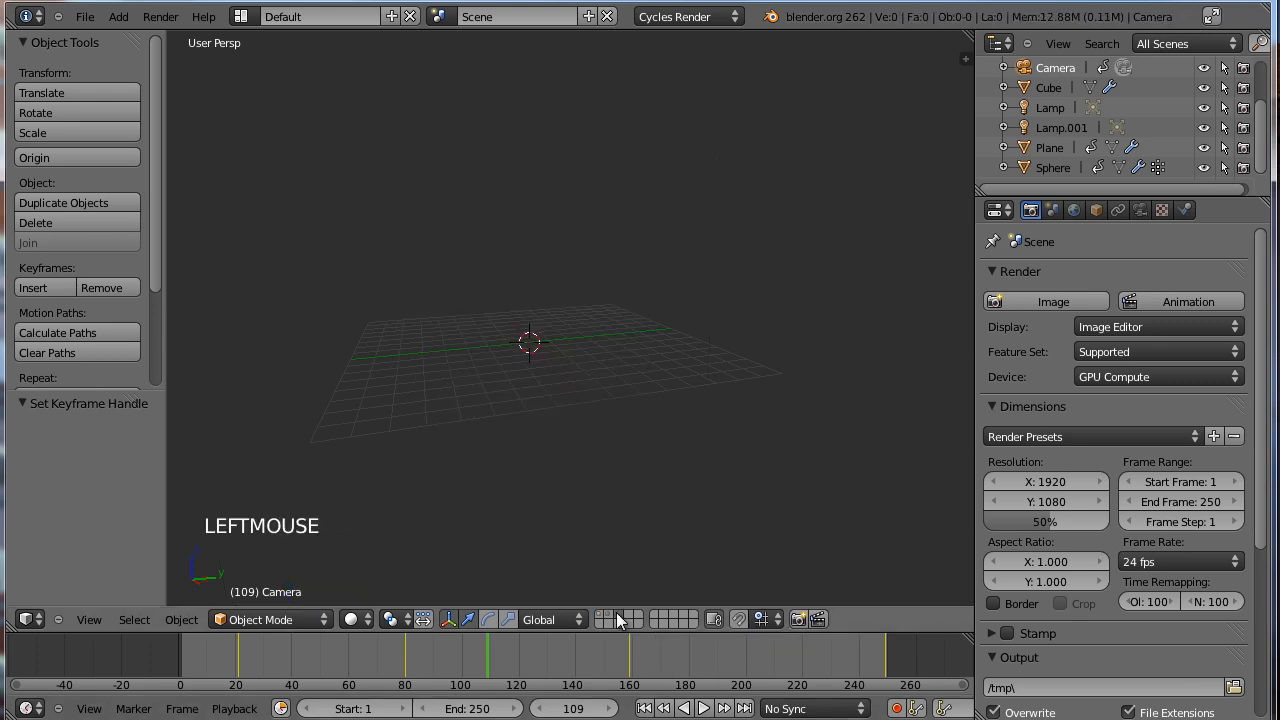
key(shift+a)
mouse_move(528, 406)
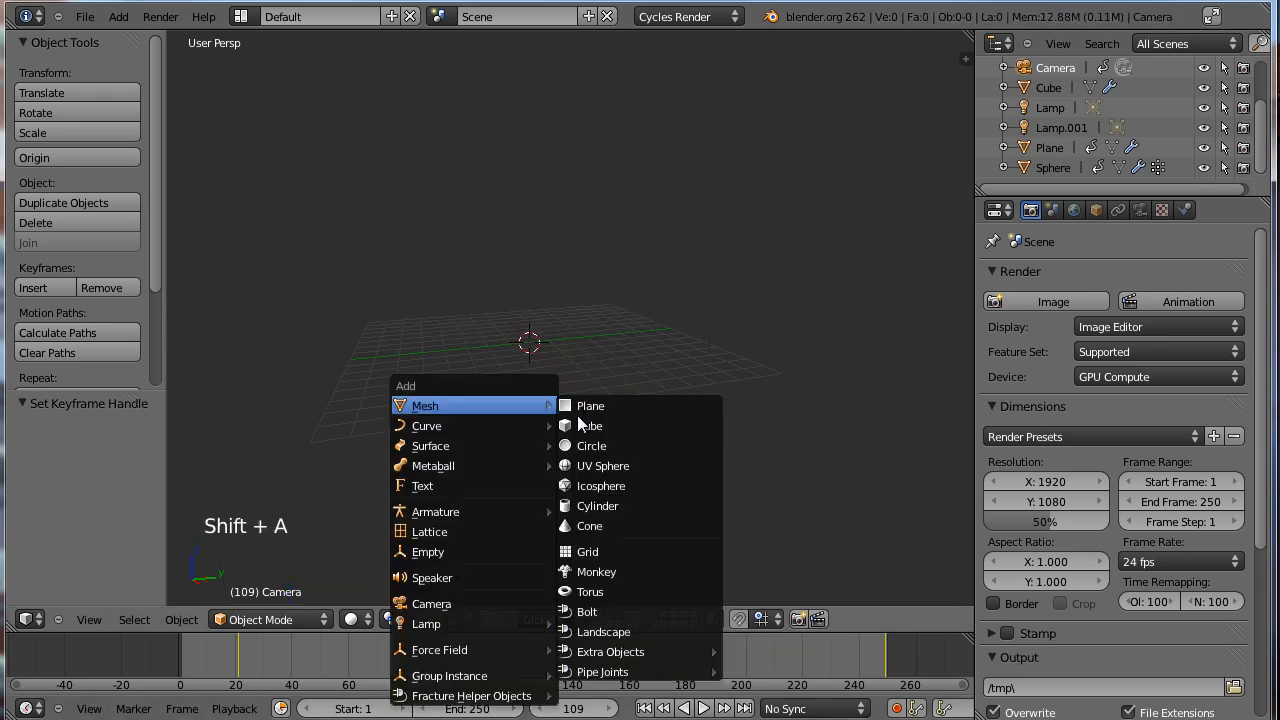
click(580, 424)
key(s)
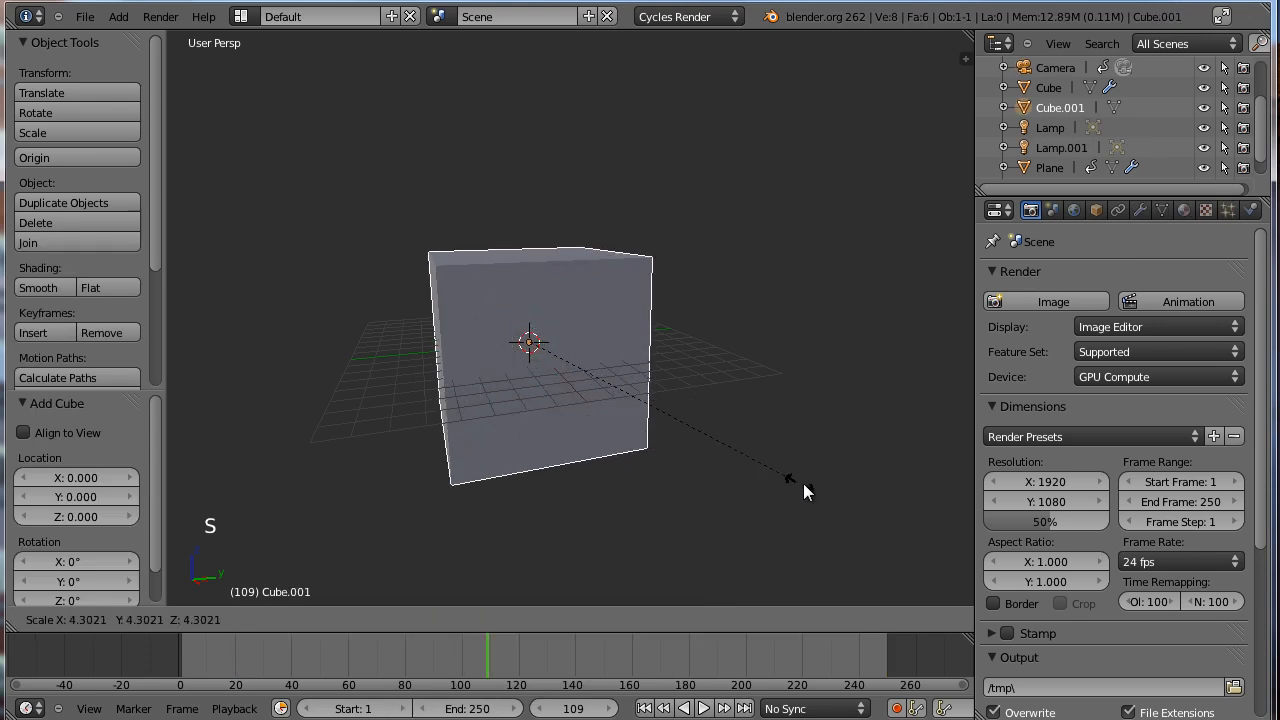
click(1058, 508)
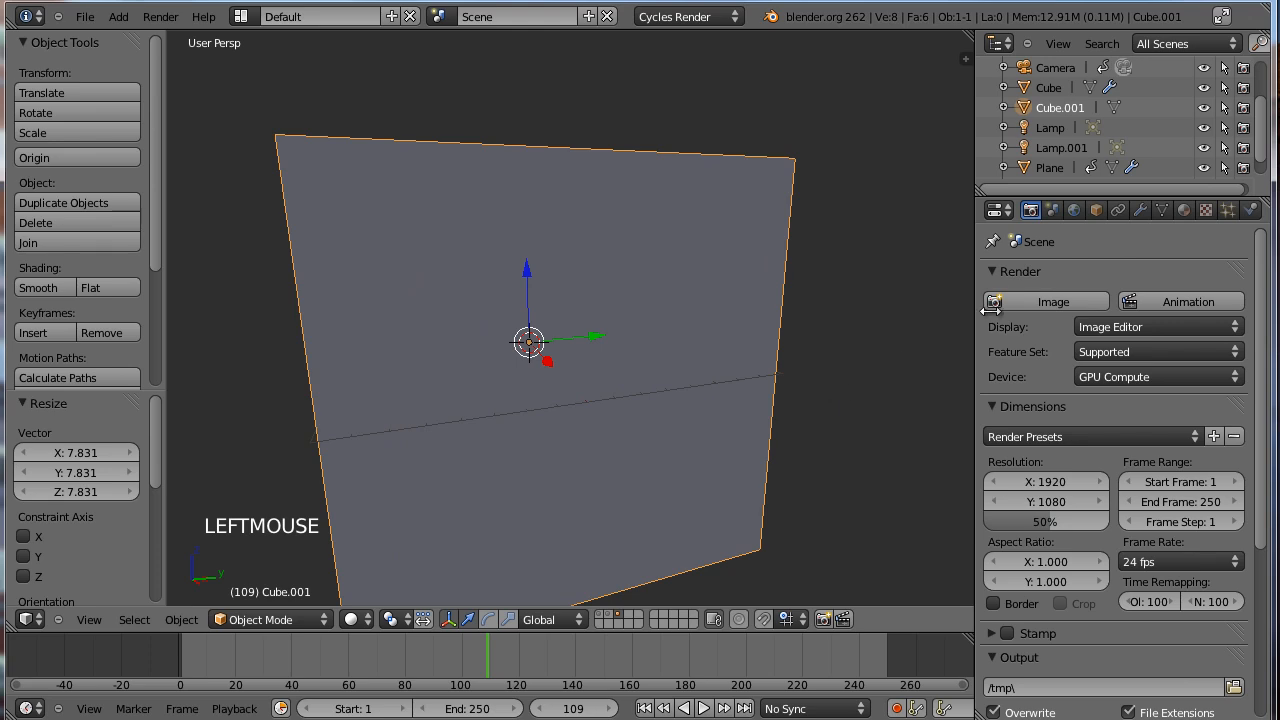
Set the large cube's maximum draw type to Wire in its object display settings.
click(1095, 209)
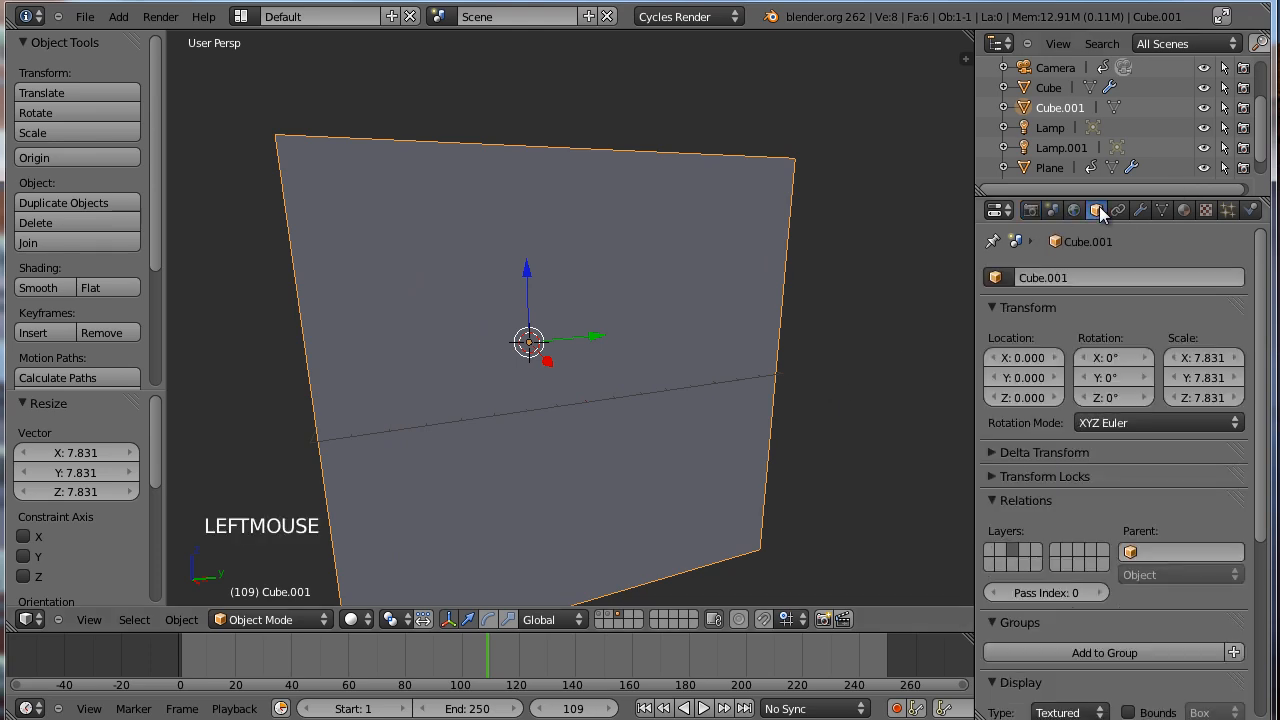
middle_drag(1092, 490, 1068, 163)
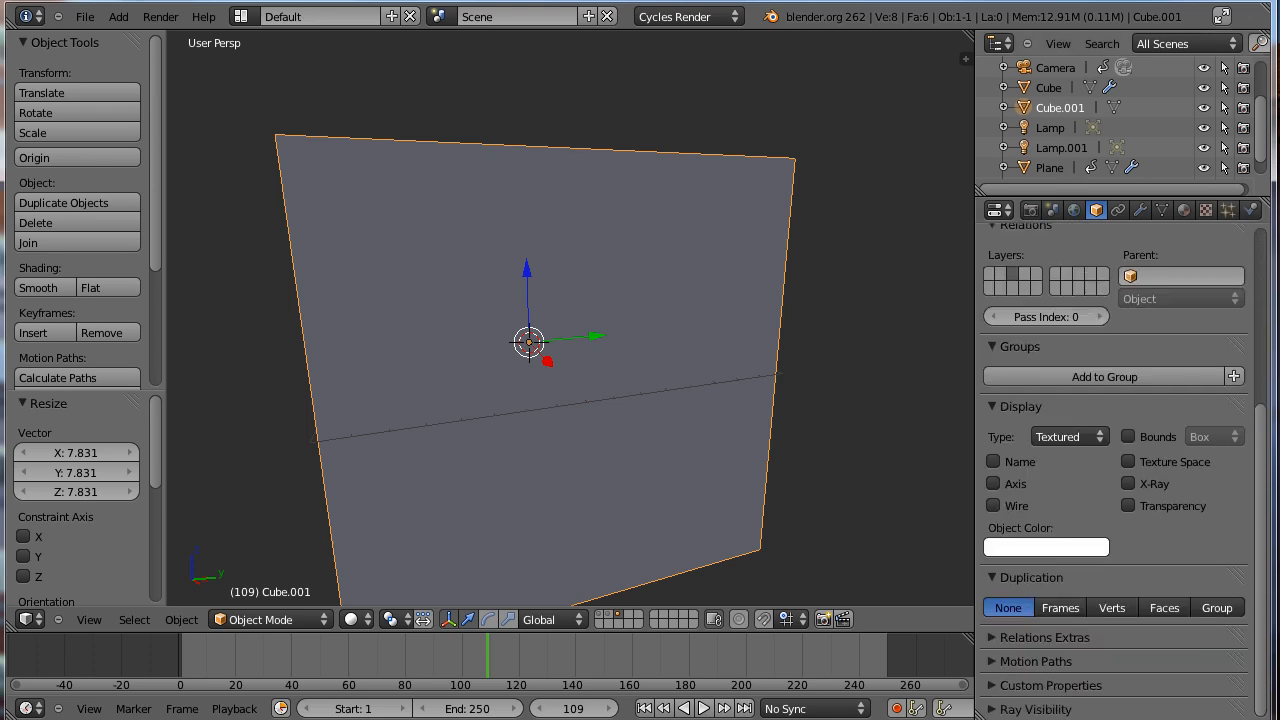
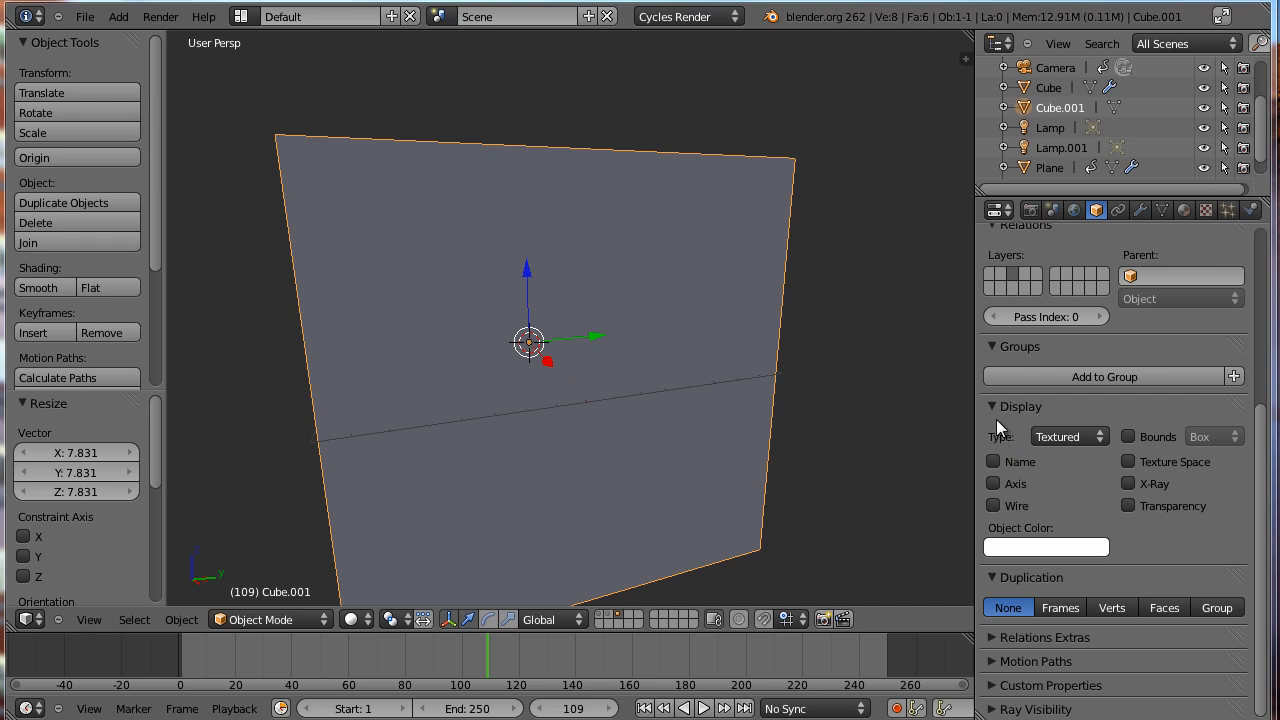
click(1075, 438)
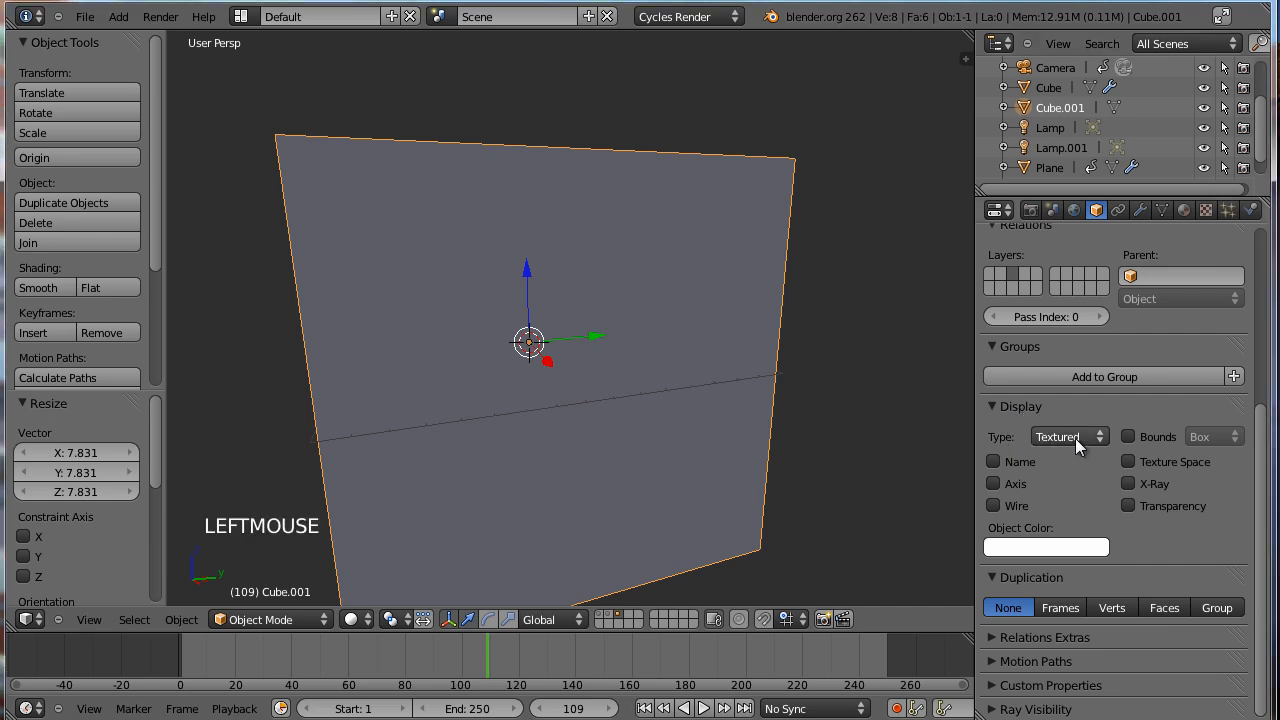
click(1079, 436)
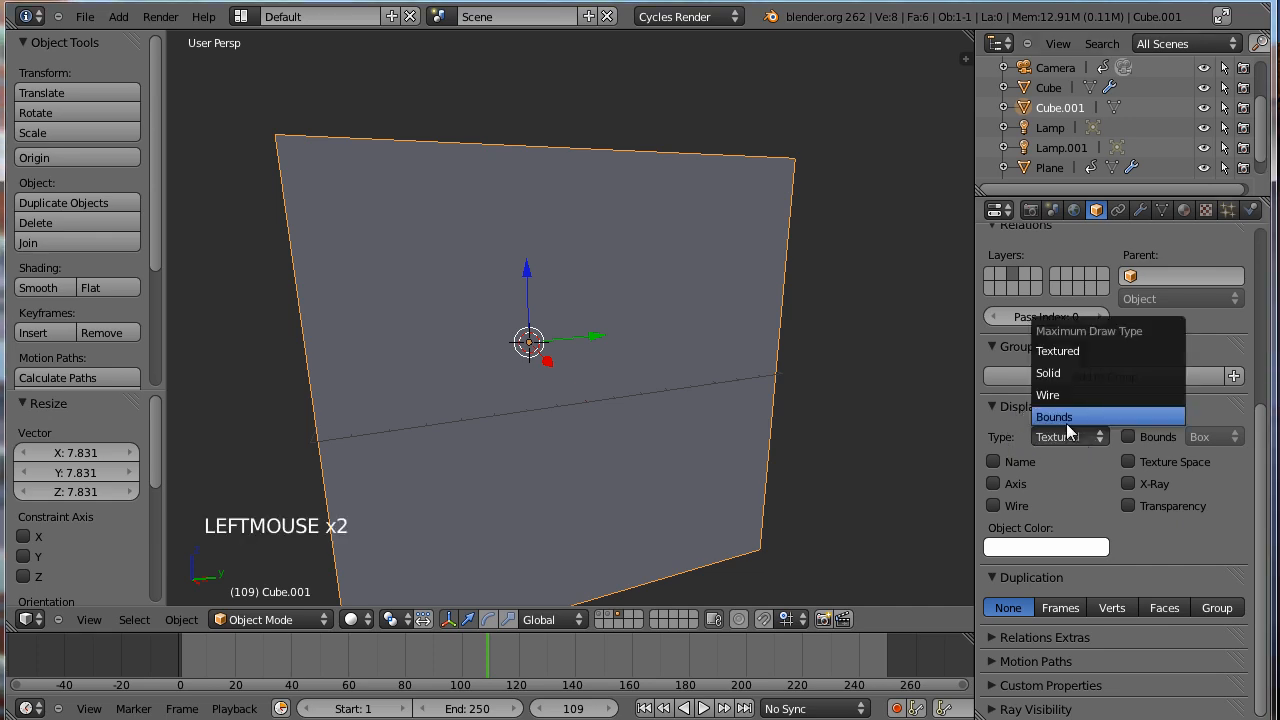
click(1067, 395)
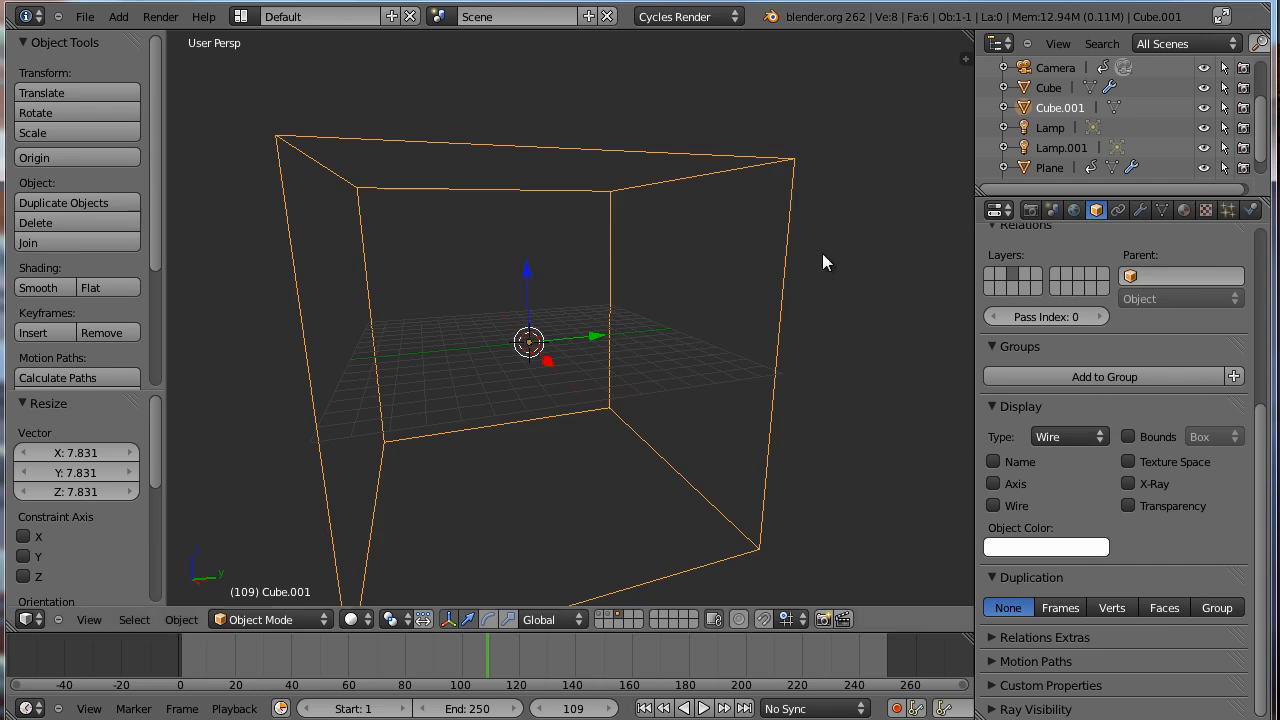
Add a particle system to the wireframe cube and set it to emit from Volume.
click(1226, 212)
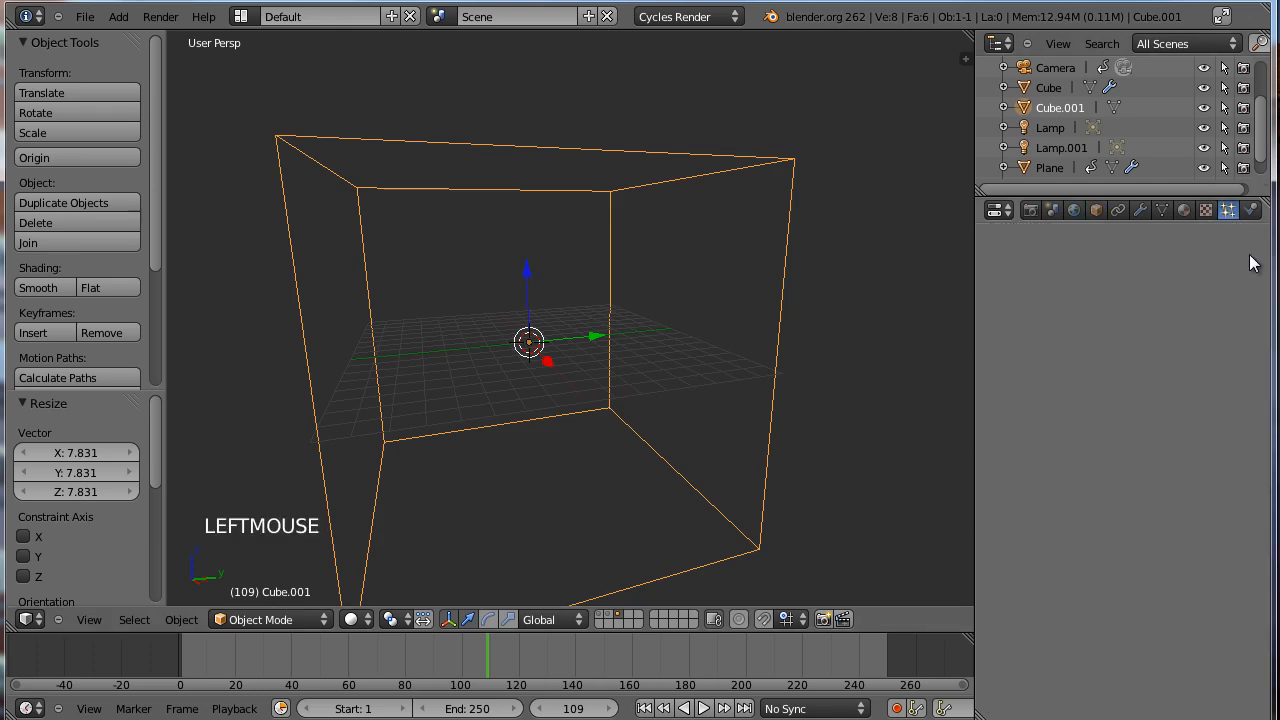
scroll(1187, 345, up, 4)
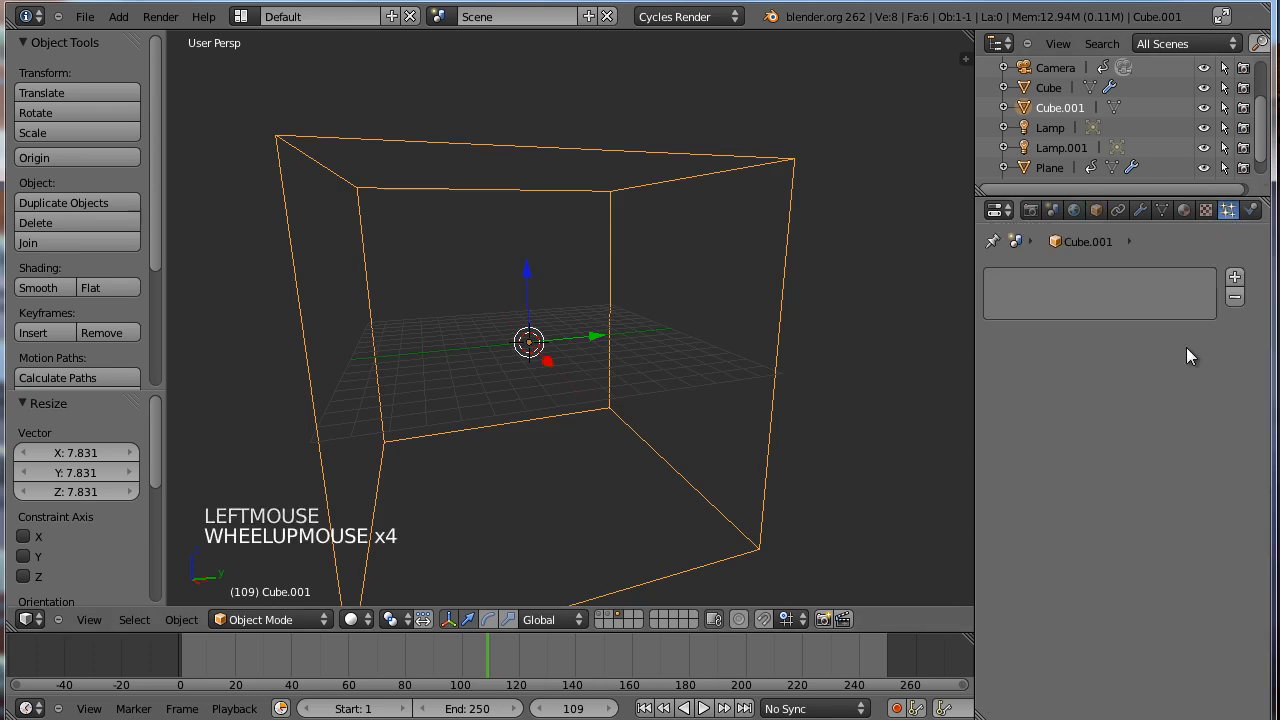
click(1236, 278)
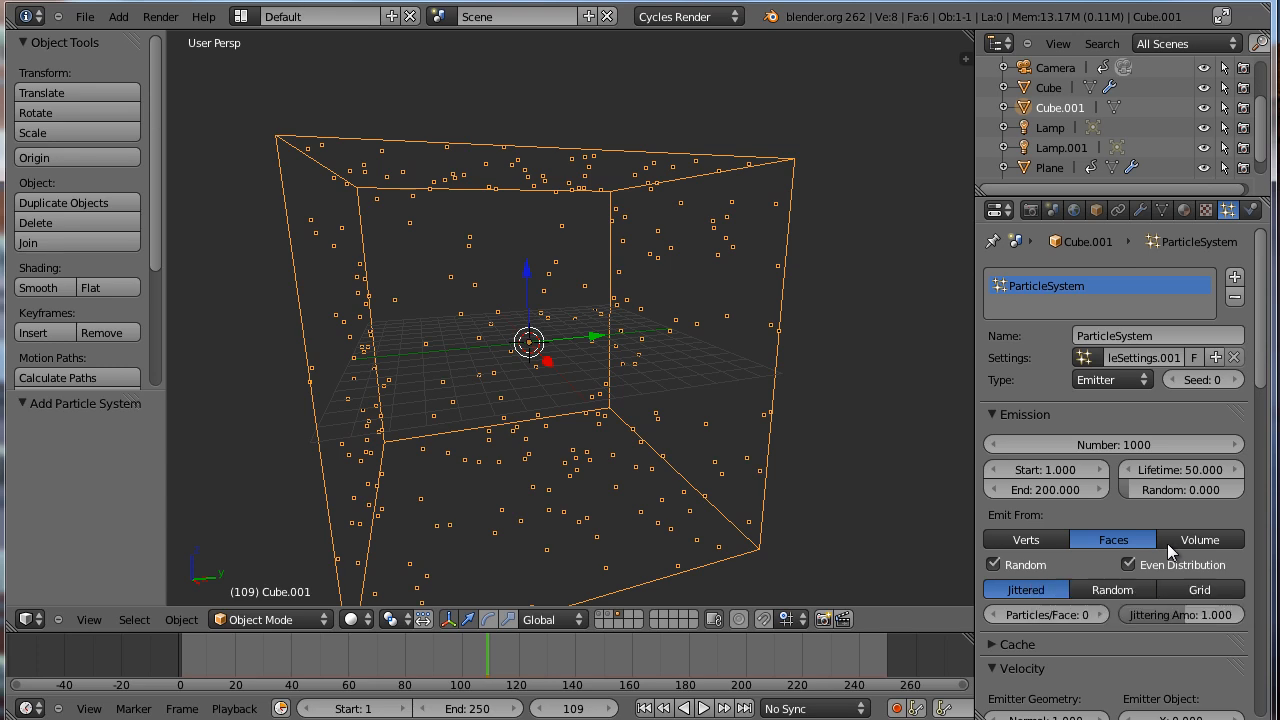
click(1206, 540)
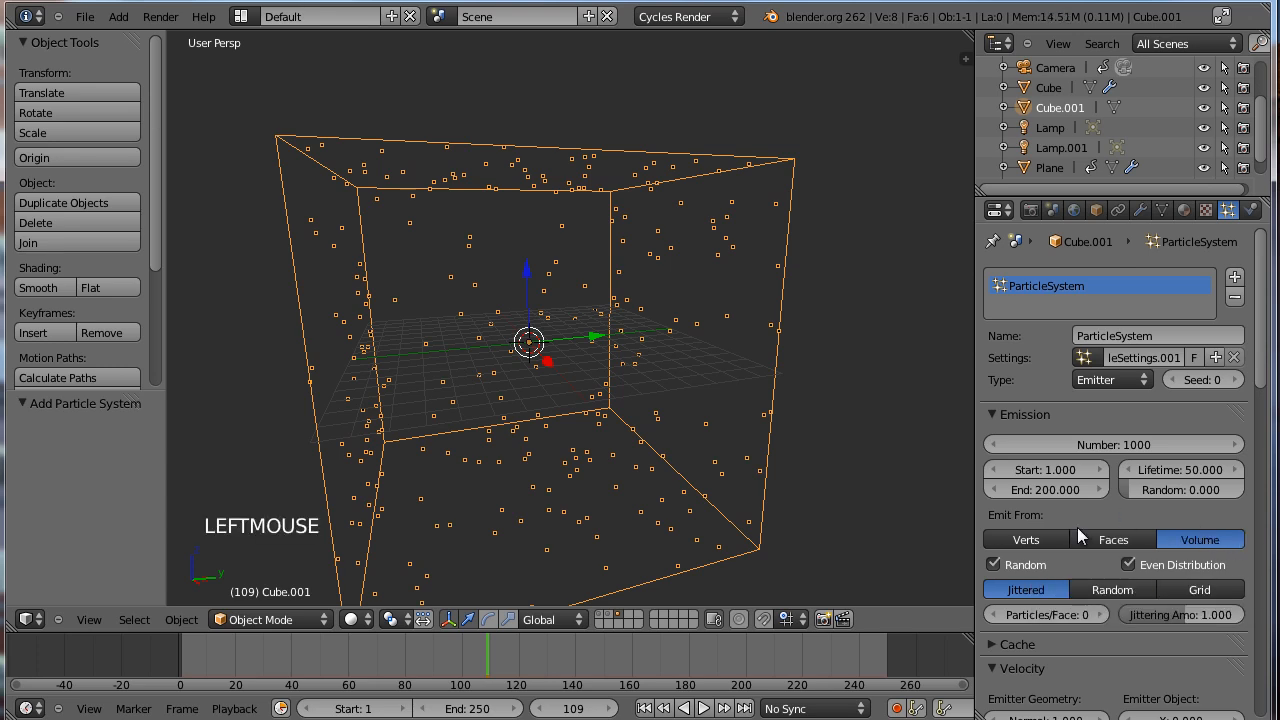
middle_drag(1076, 558, 1128, 425)
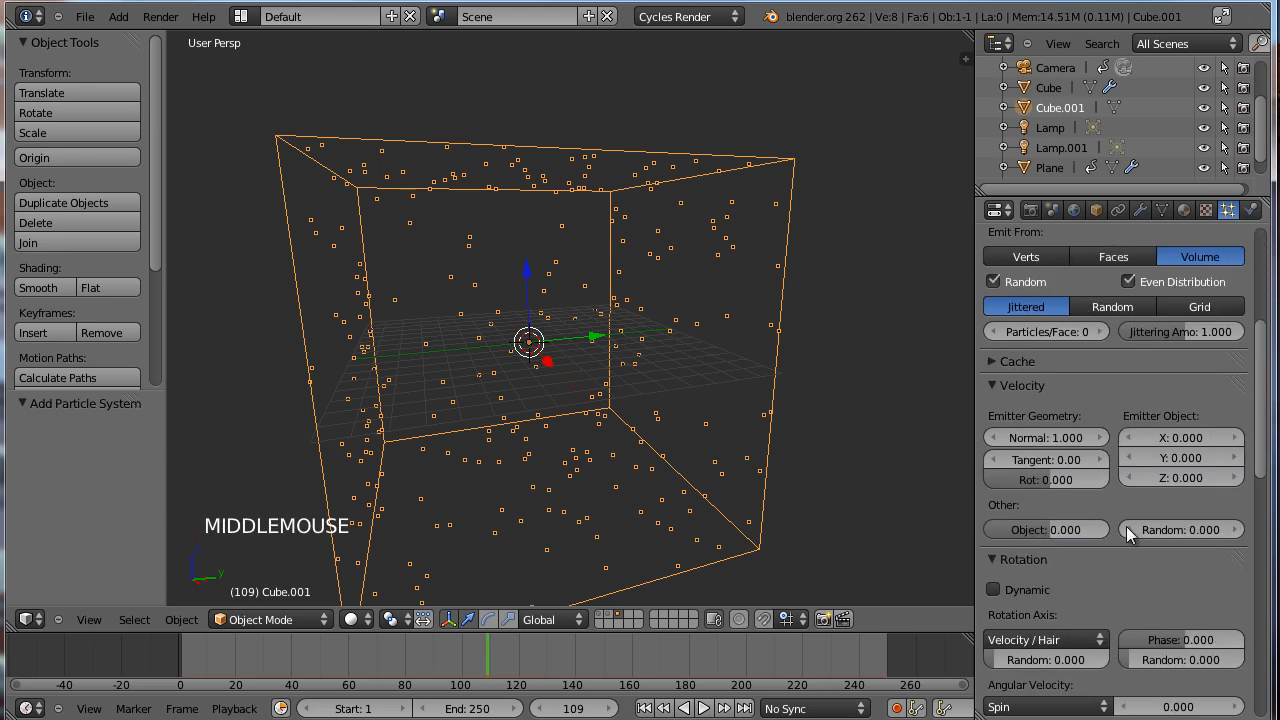
Lower the particle system's gravity field weight to about 0.139, playing the animation to judge the particle motion.
middle_drag(1123, 606, 1131, 272)
middle_drag(1110, 594, 1107, 388)
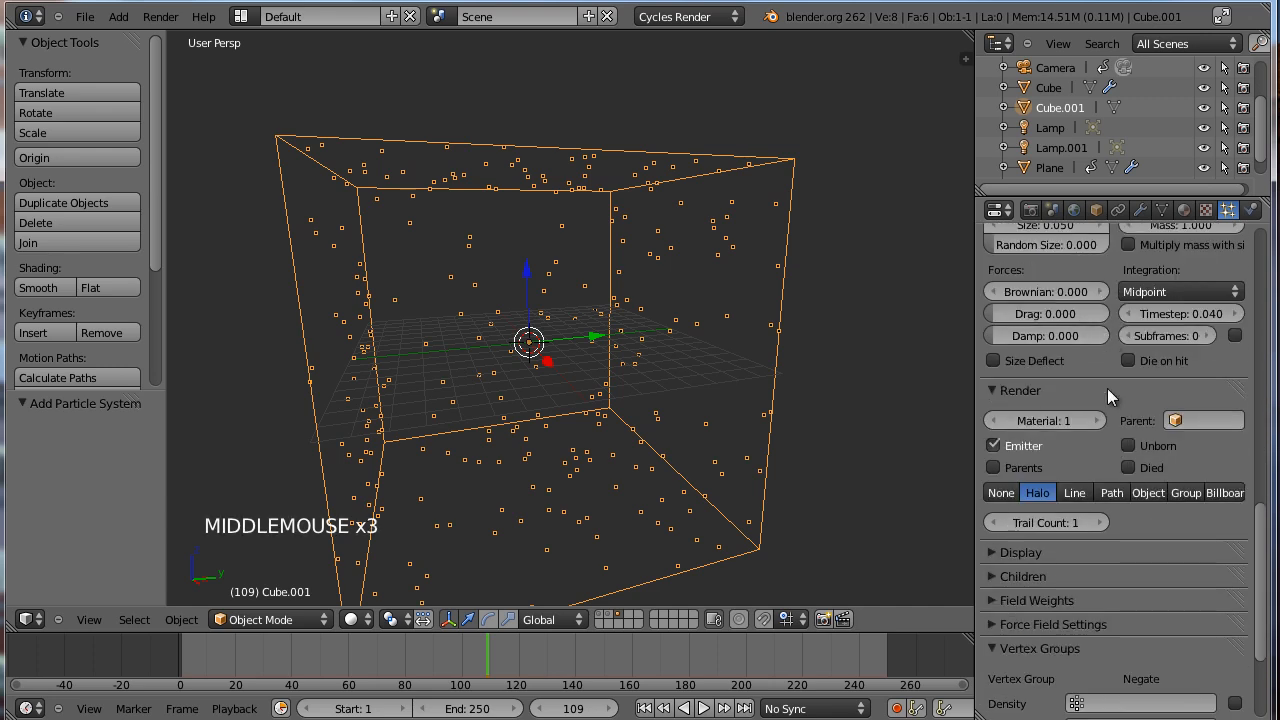
click(1050, 623)
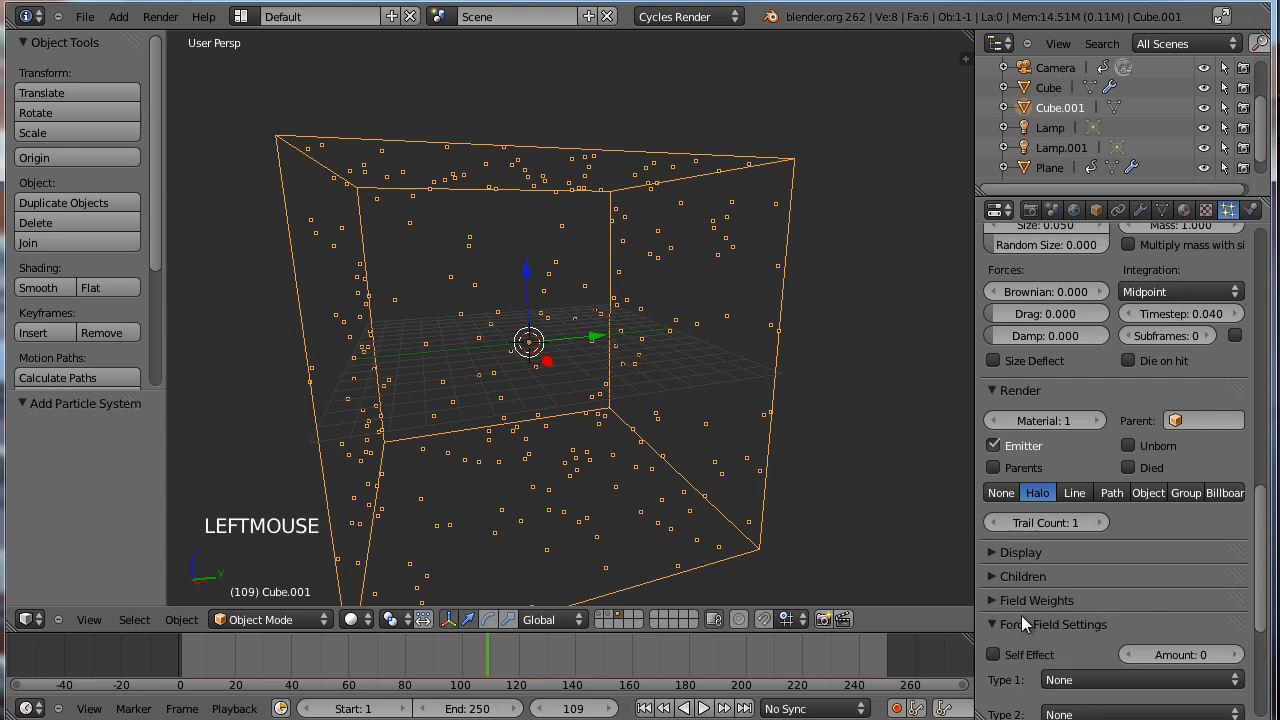
click(1023, 618)
click(1029, 602)
middle_drag(1029, 603, 1085, 528)
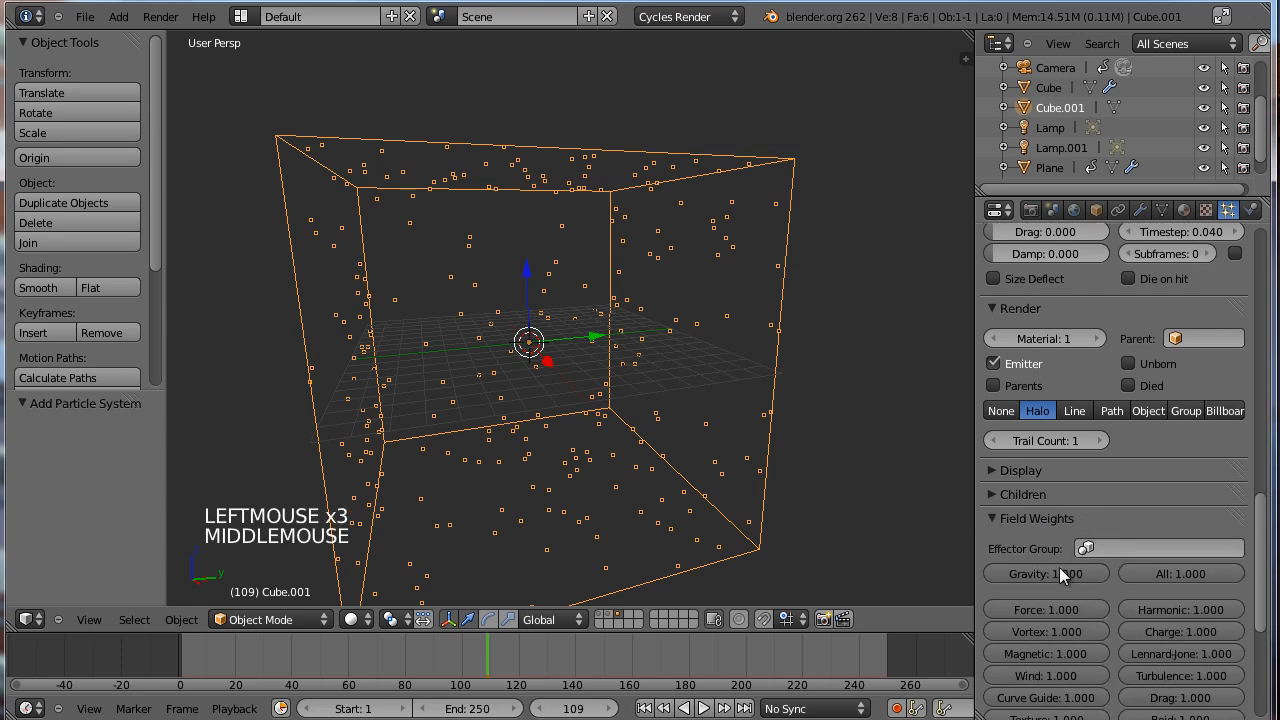
drag(1038, 577, 947, 588)
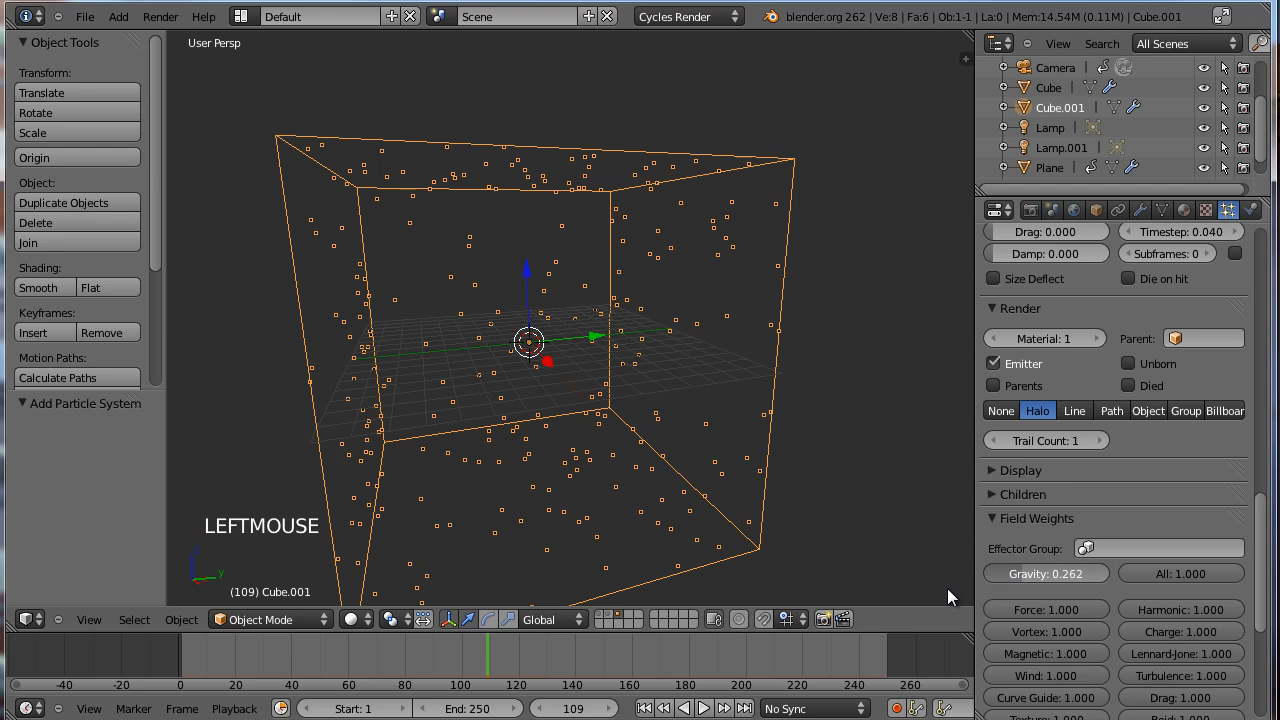
key(alt+a)
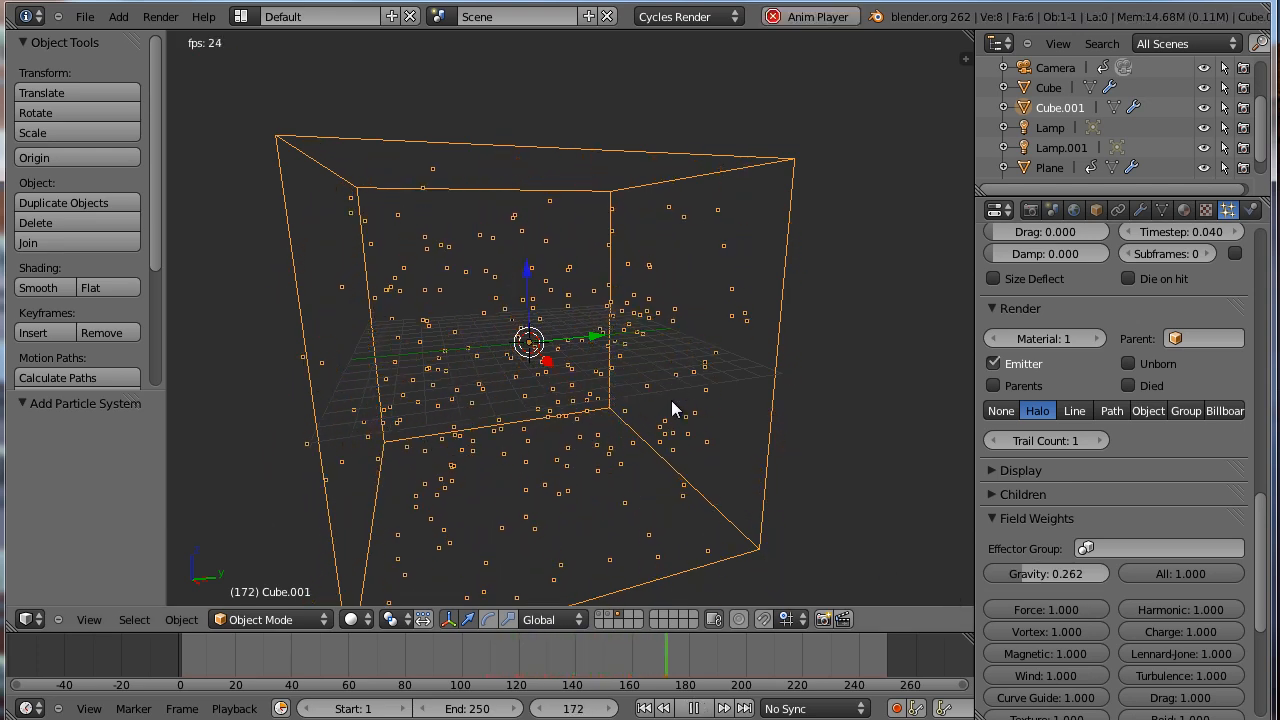
drag(1026, 573, 1008, 574)
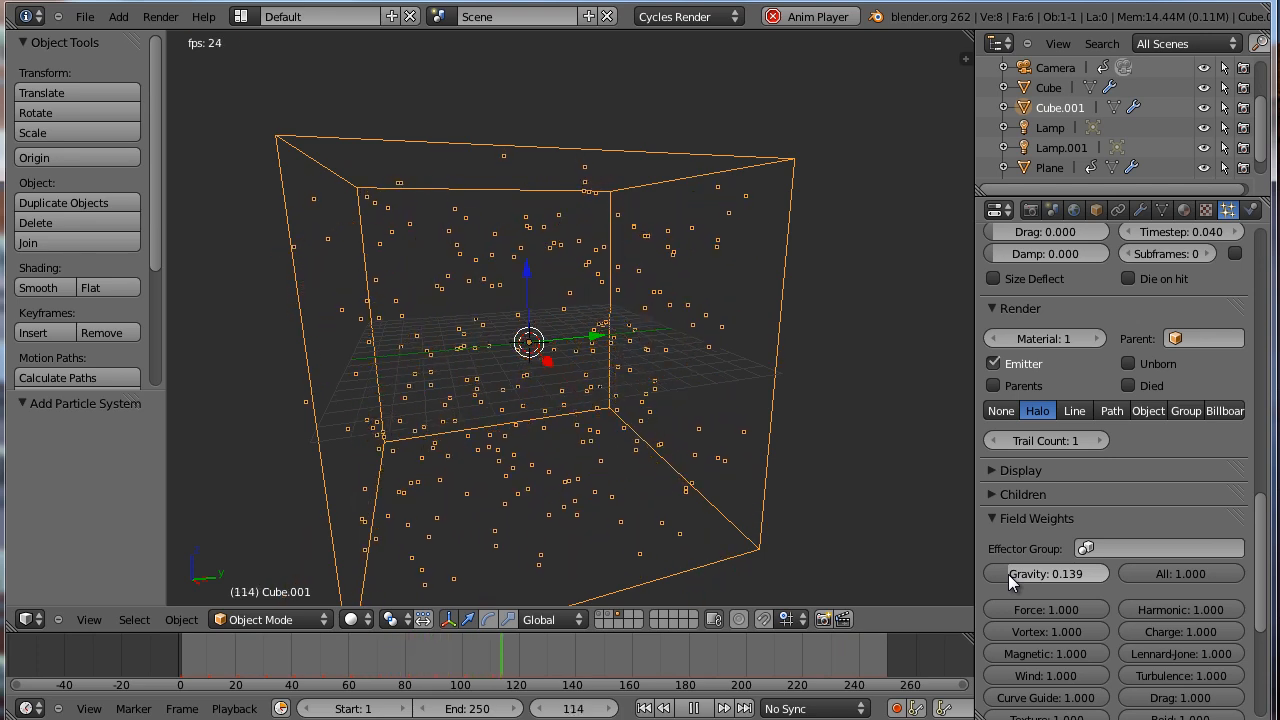
Raise the particles' Brownian force to about 0.225 during playback and stop the animation.
middle_drag(1140, 484, 1140, 609)
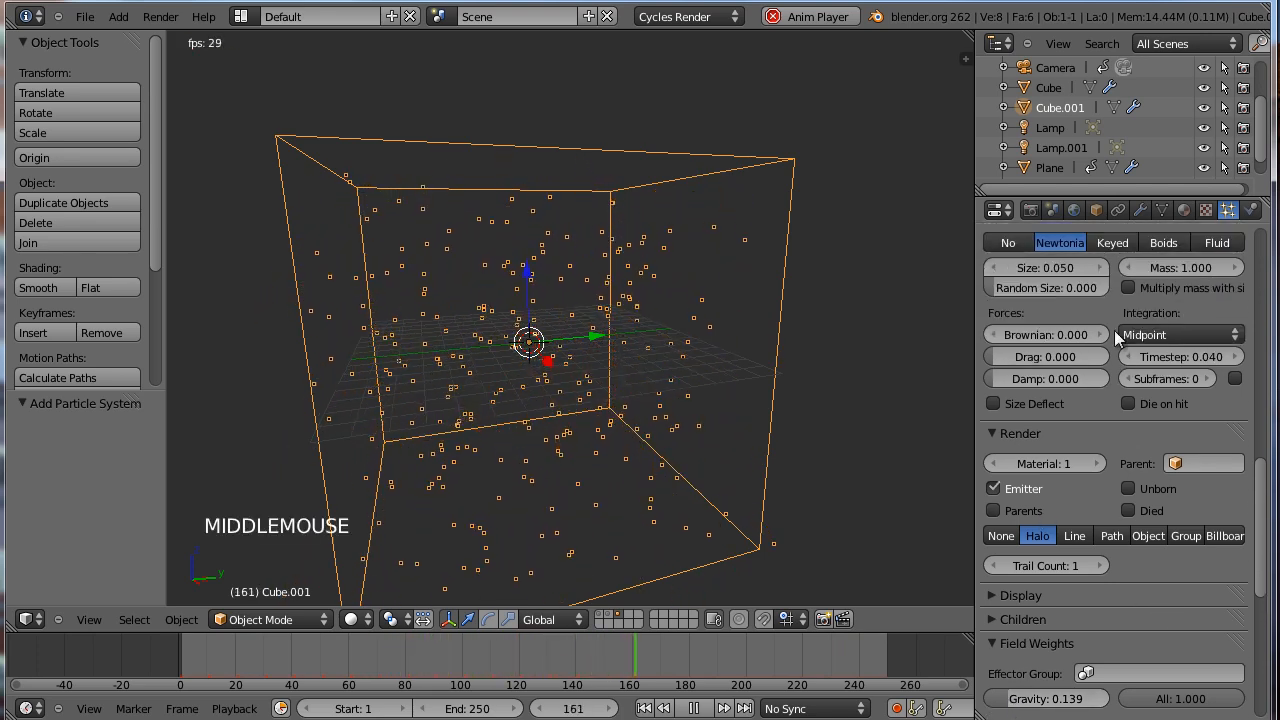
drag(1047, 332, 1103, 330)
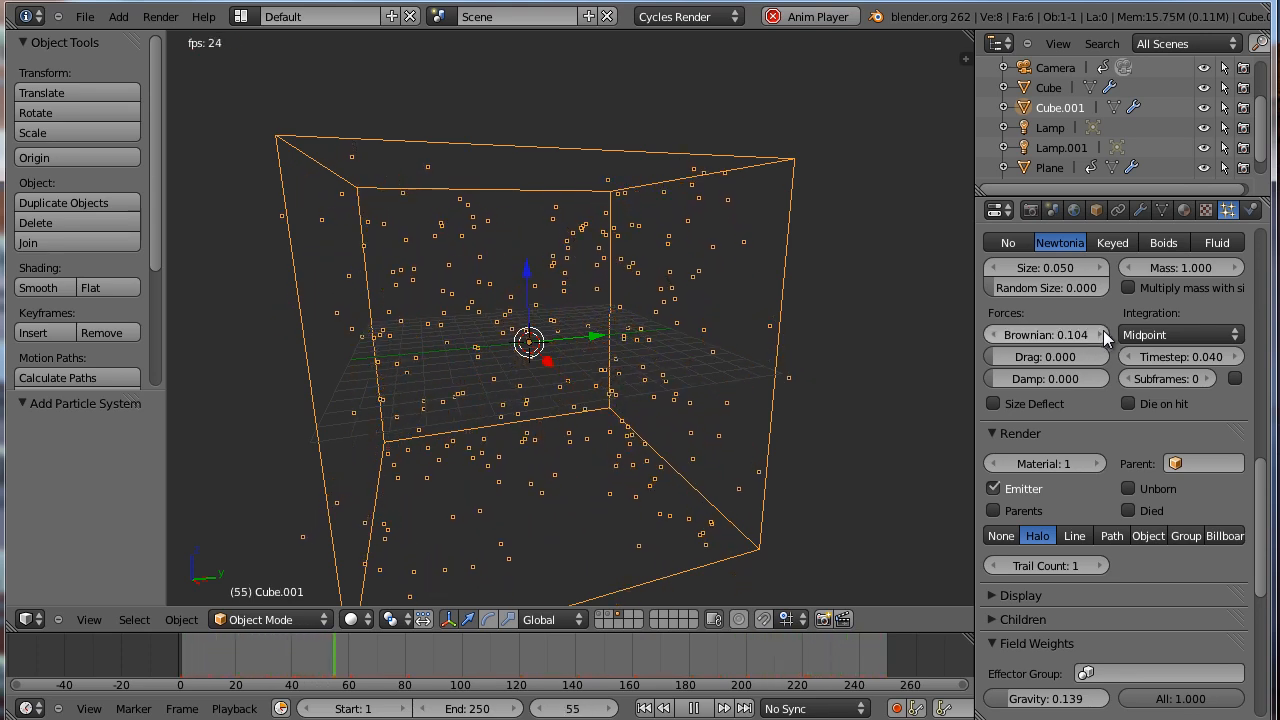
drag(1062, 331, 1121, 334)
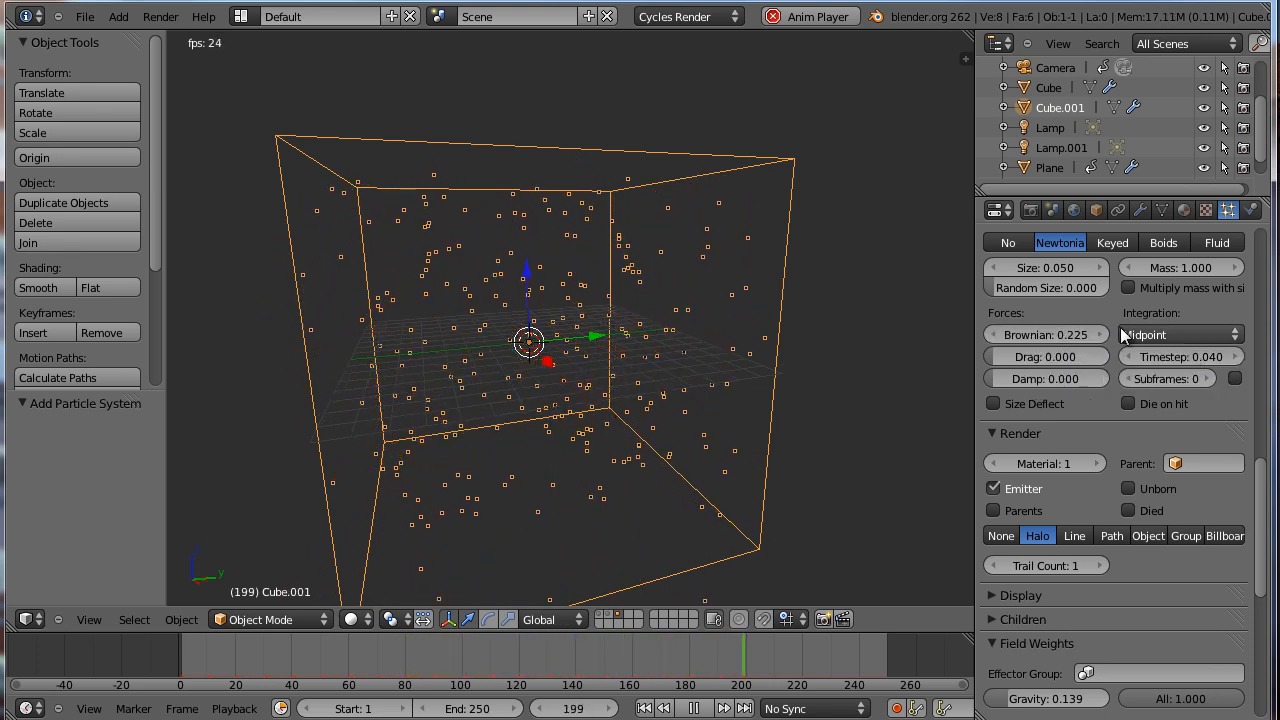
key(alt+a)
Set the emission number to 300 particles and replay the animation from the start.
middle_drag(1163, 348, 1164, 556)
middle_drag(1178, 300, 1183, 550)
middle_drag(1185, 406, 1195, 660)
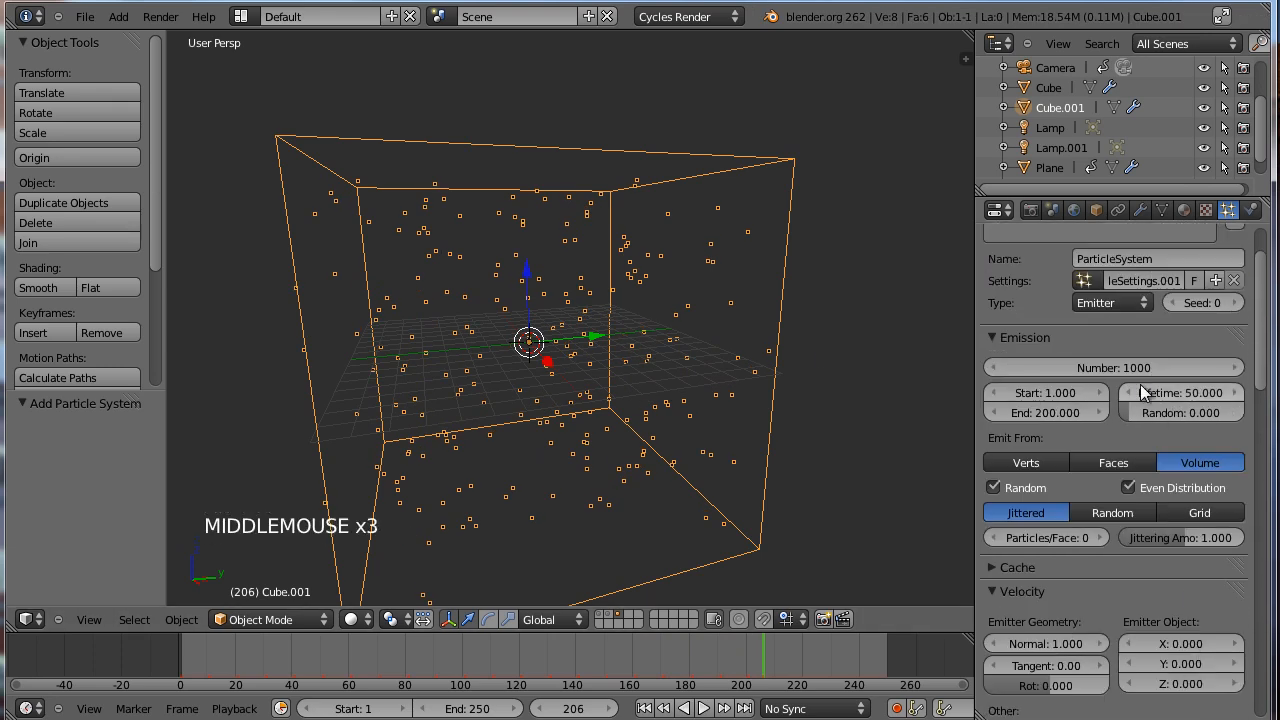
click(1127, 363)
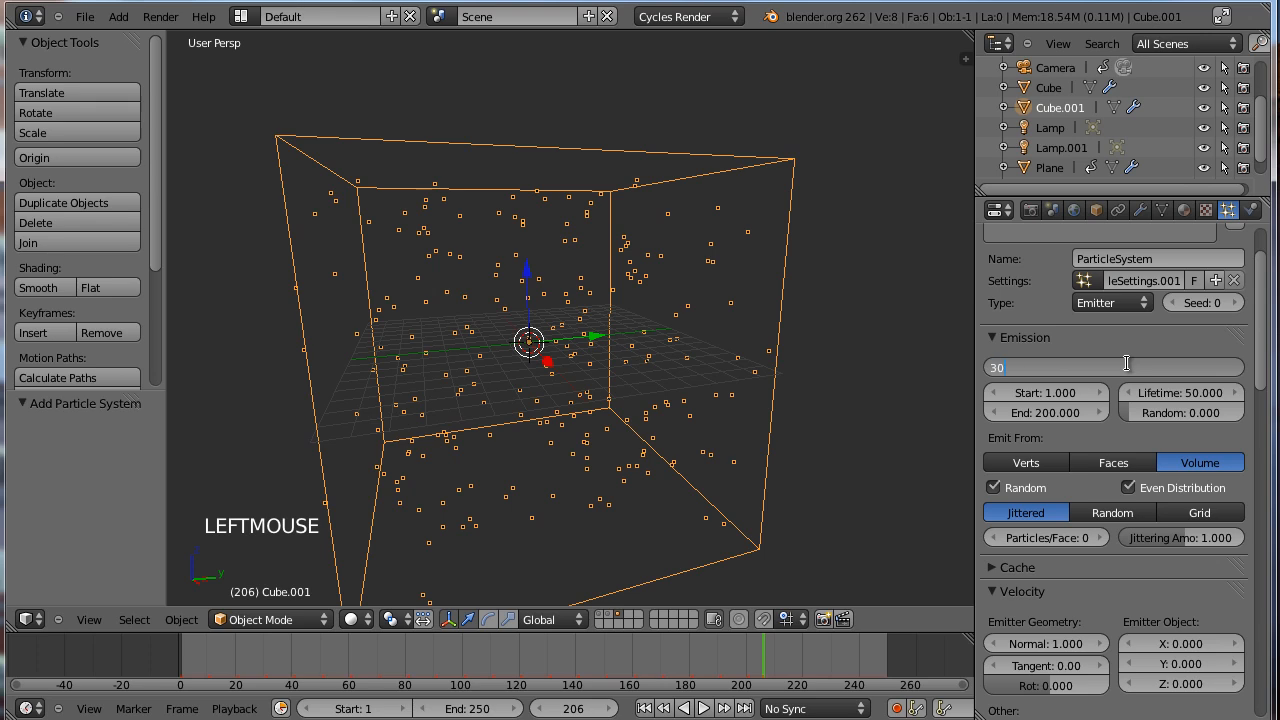
key(Return)
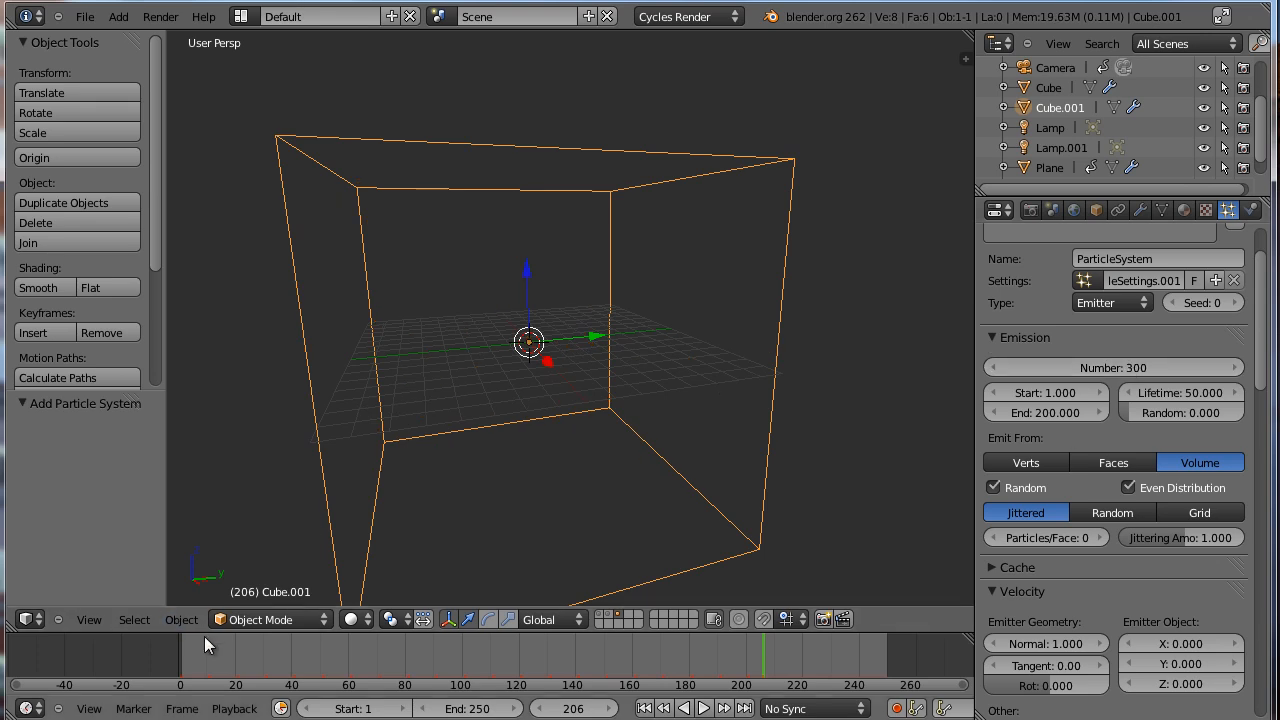
right_click(150, 652)
key(alt+a)
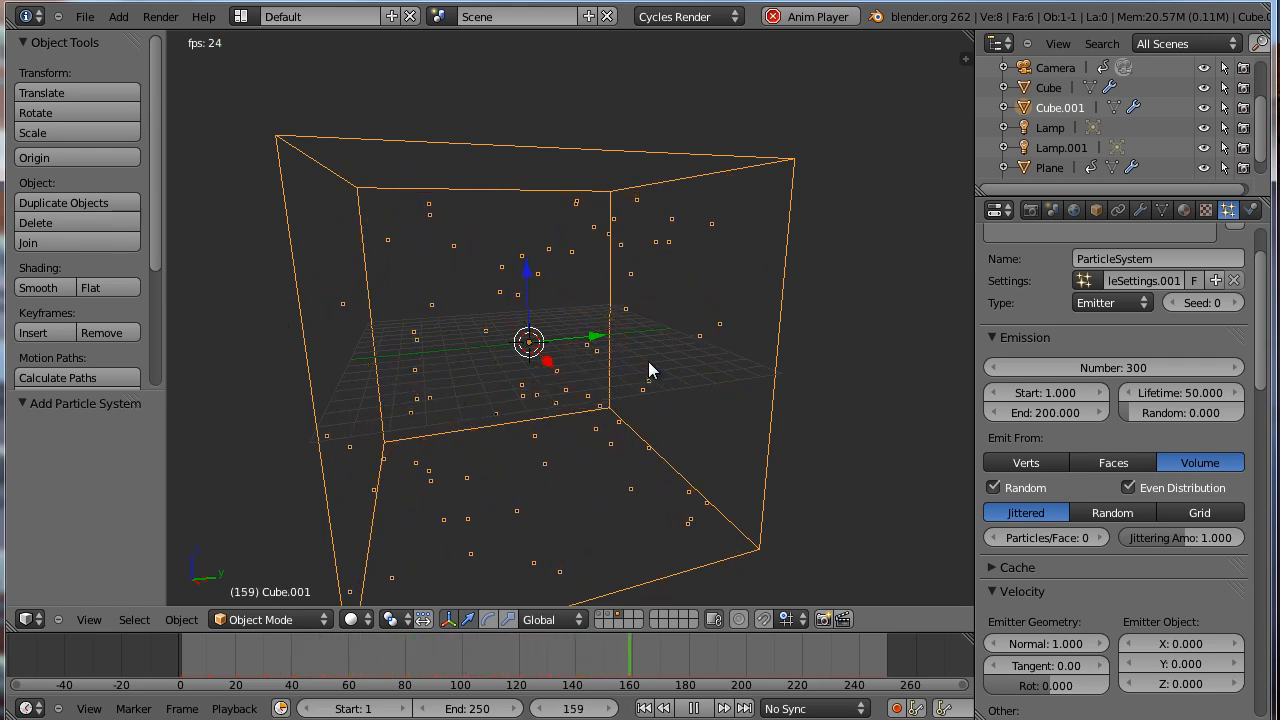
Stop playback, set the particle lifetime to 120, and replay the animation from the start.
key(alt+a)
click(1184, 396)
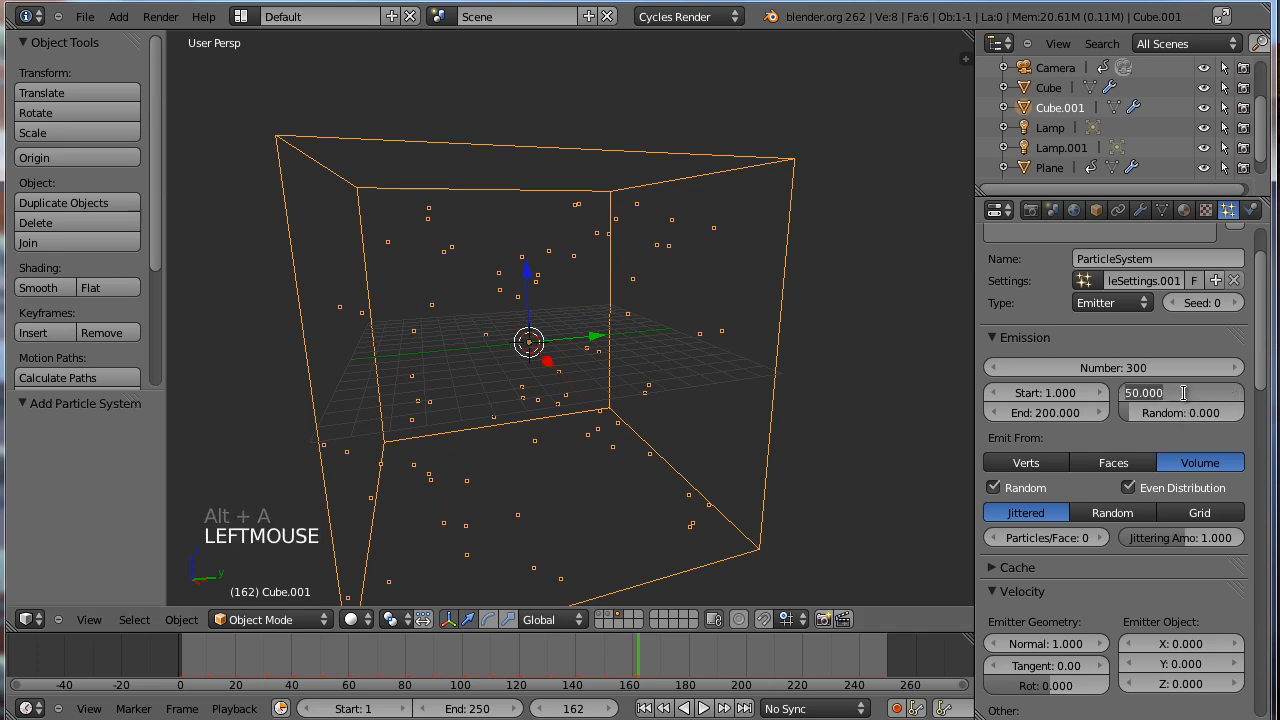
text(120)
key(Return)
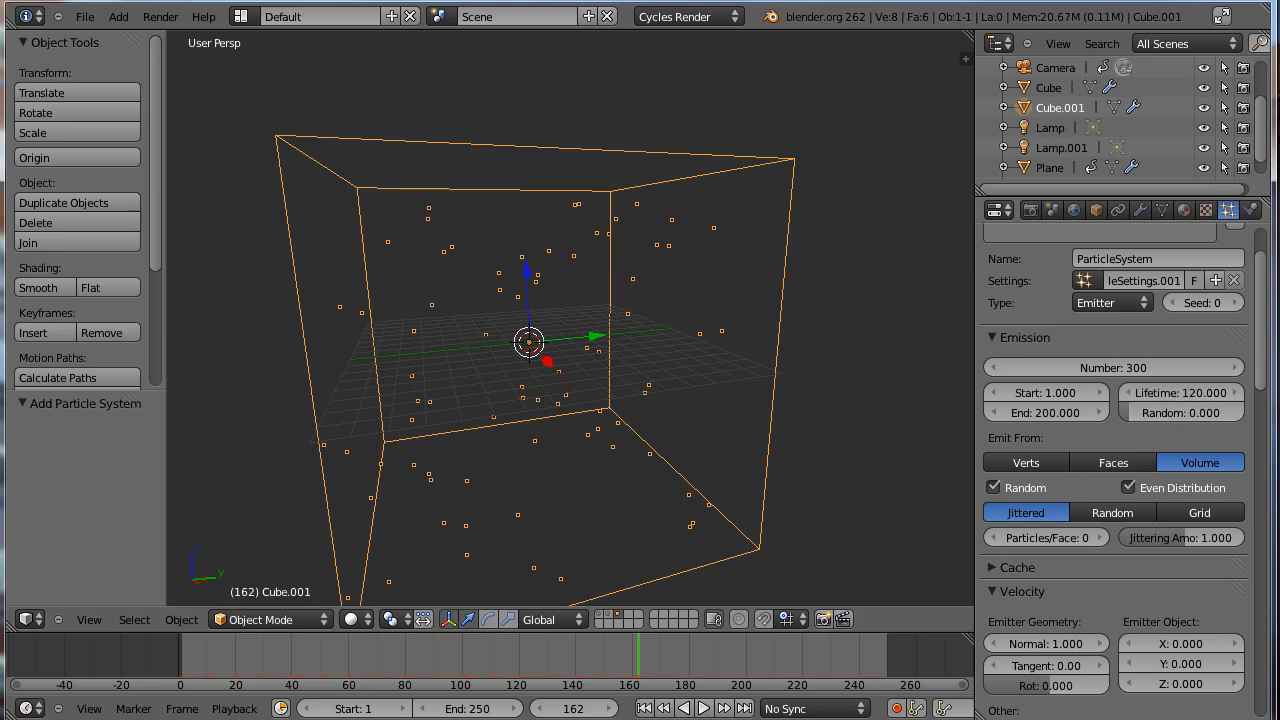
right_click(132, 655)
key(alt+a)
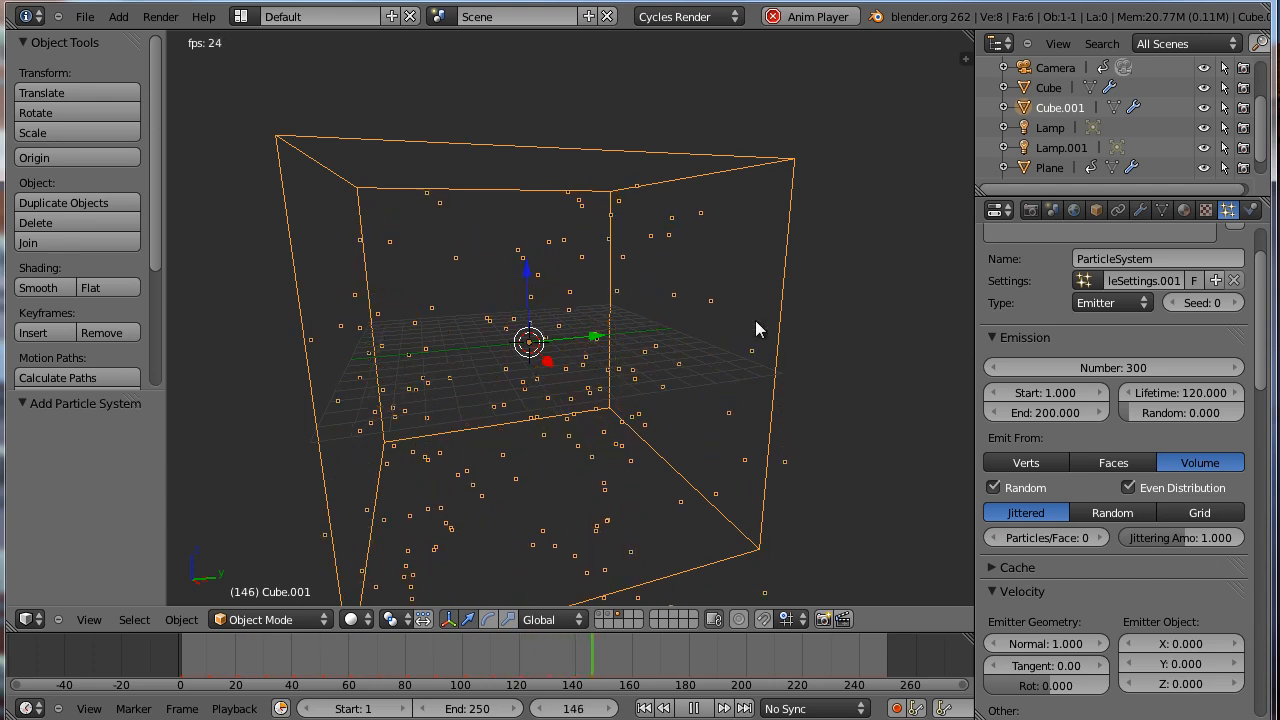
Set the particles' gravity field weight to about 0.033, tuning it against animation playback, and stop the playback.
key(alt+a)
middle_drag(1074, 583, 1072, 340)
middle_drag(1020, 710, 1016, 504)
drag(1003, 479, 994, 483)
key(alt+a)
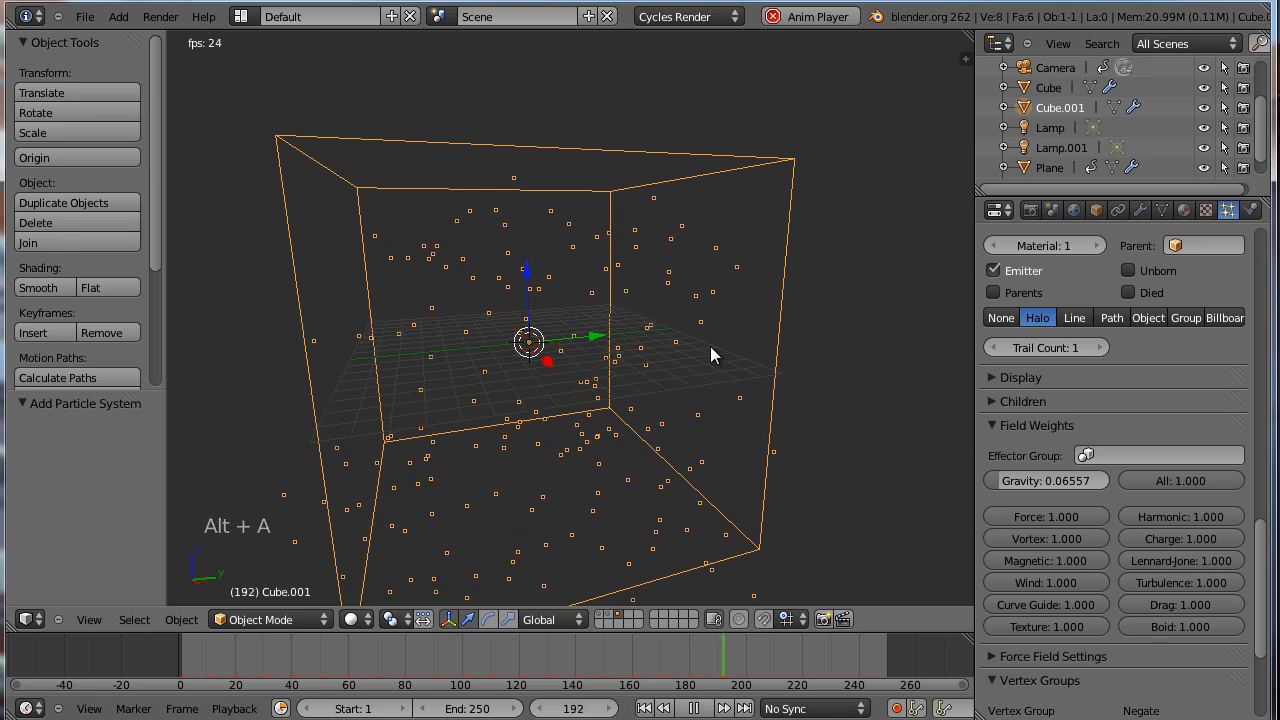
click(998, 481)
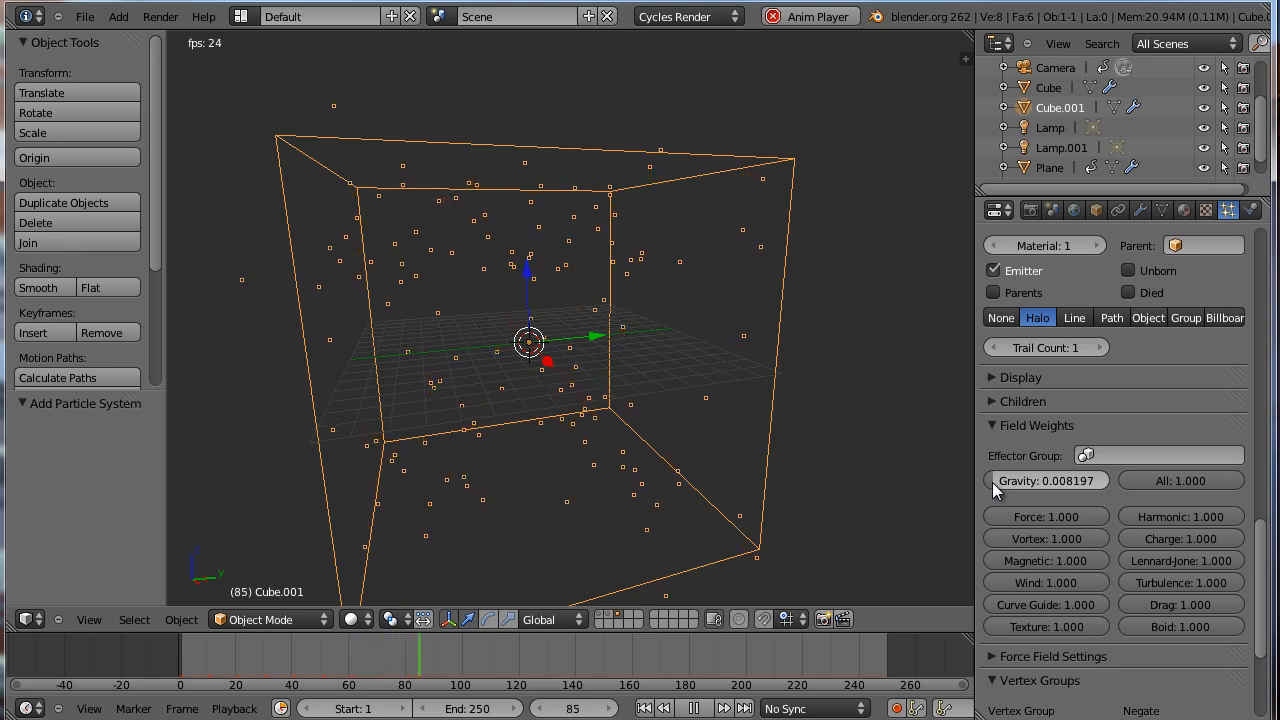
click(992, 482)
drag(992, 482, 995, 482)
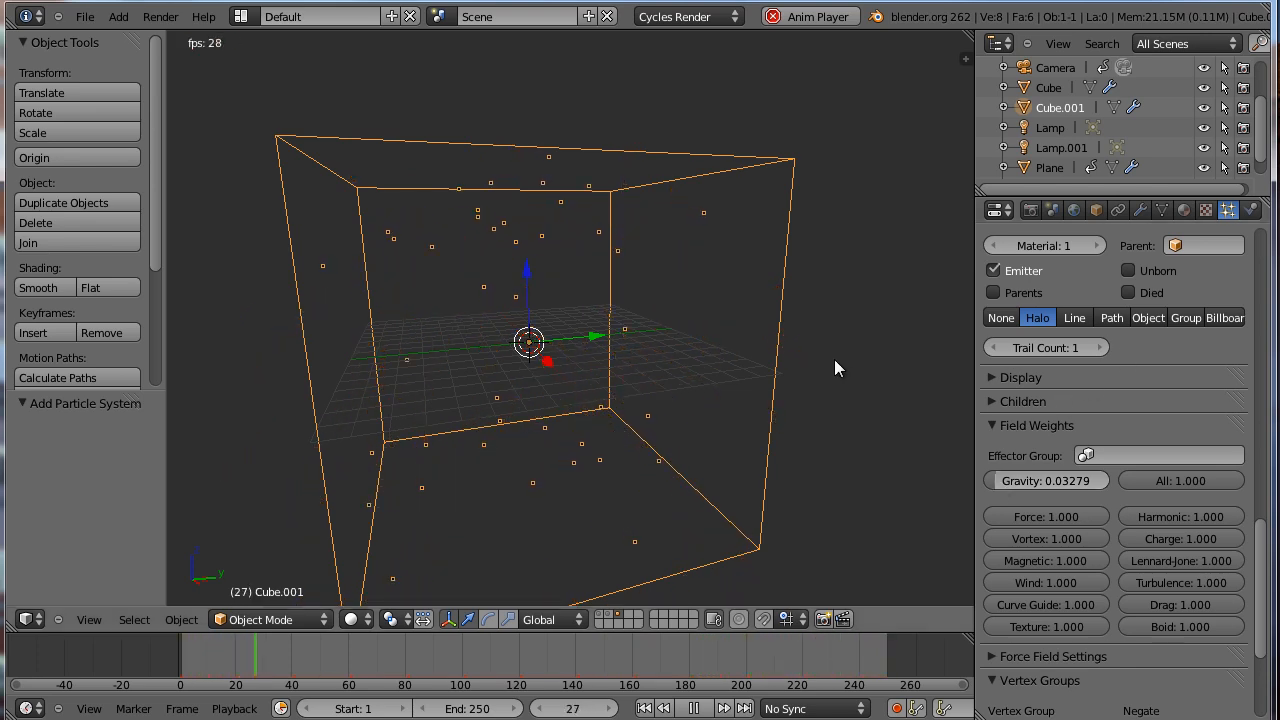
key(alt+a)
Set the particle emission start frame to -20.
middle_drag(1159, 328, 1159, 522)
middle_drag(1160, 219, 1163, 597)
middle_drag(1158, 420, 1176, 562)
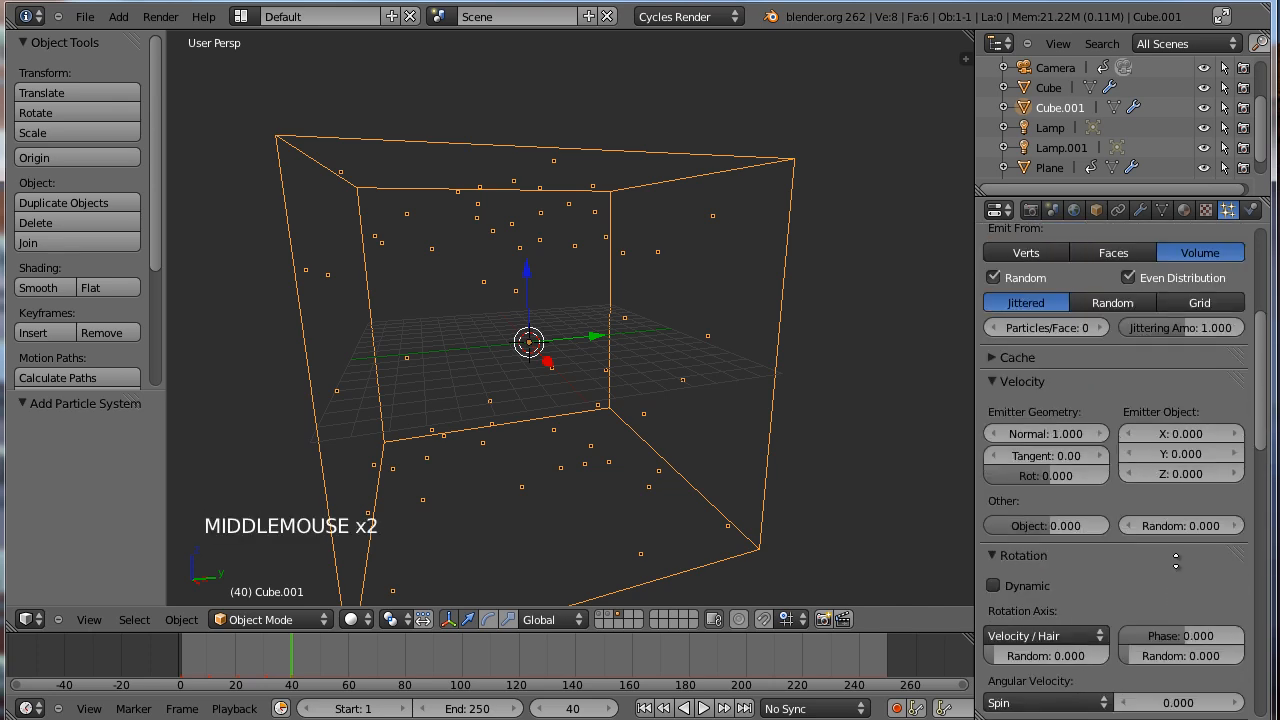
middle_drag(1092, 382, 1107, 534)
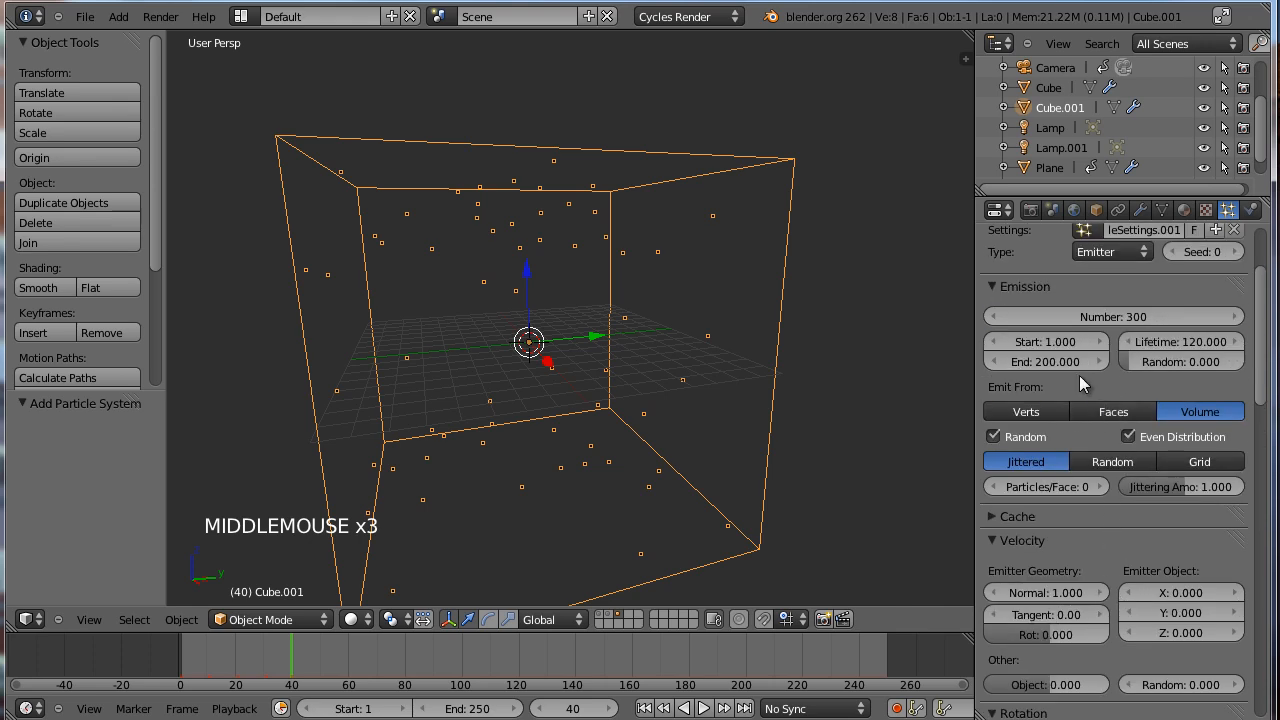
click(1038, 342)
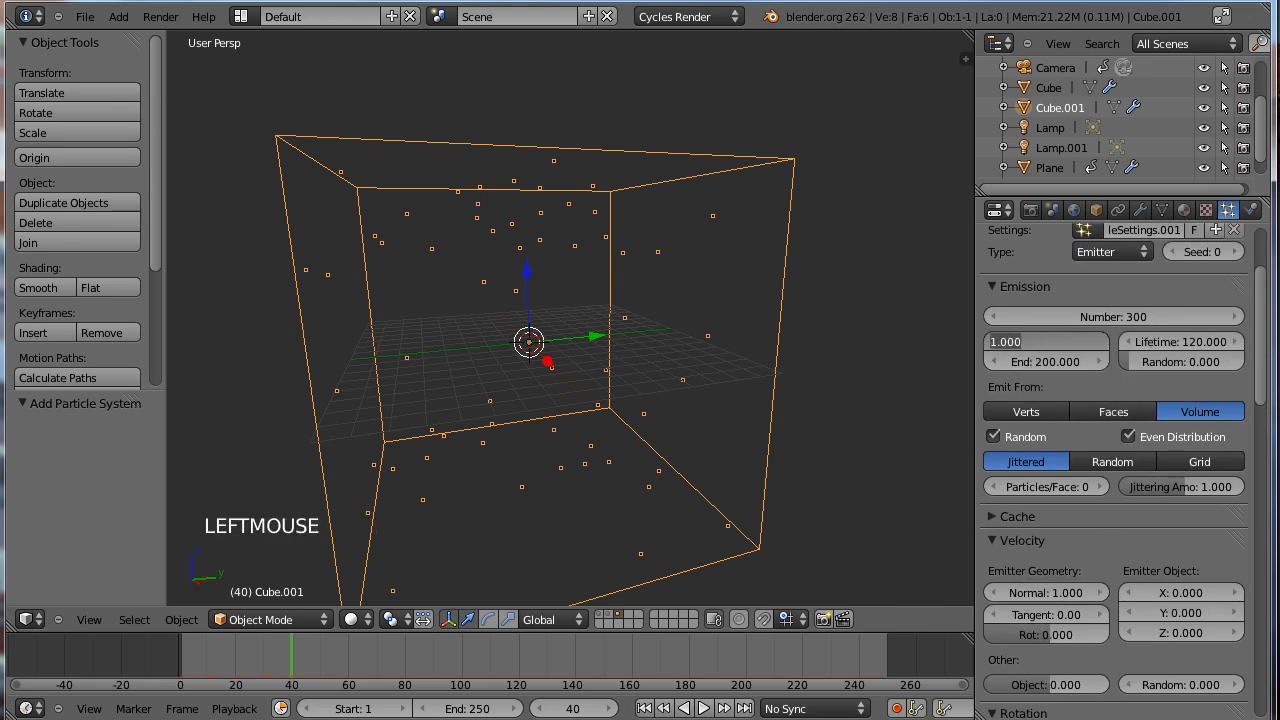
key(BackSpace)
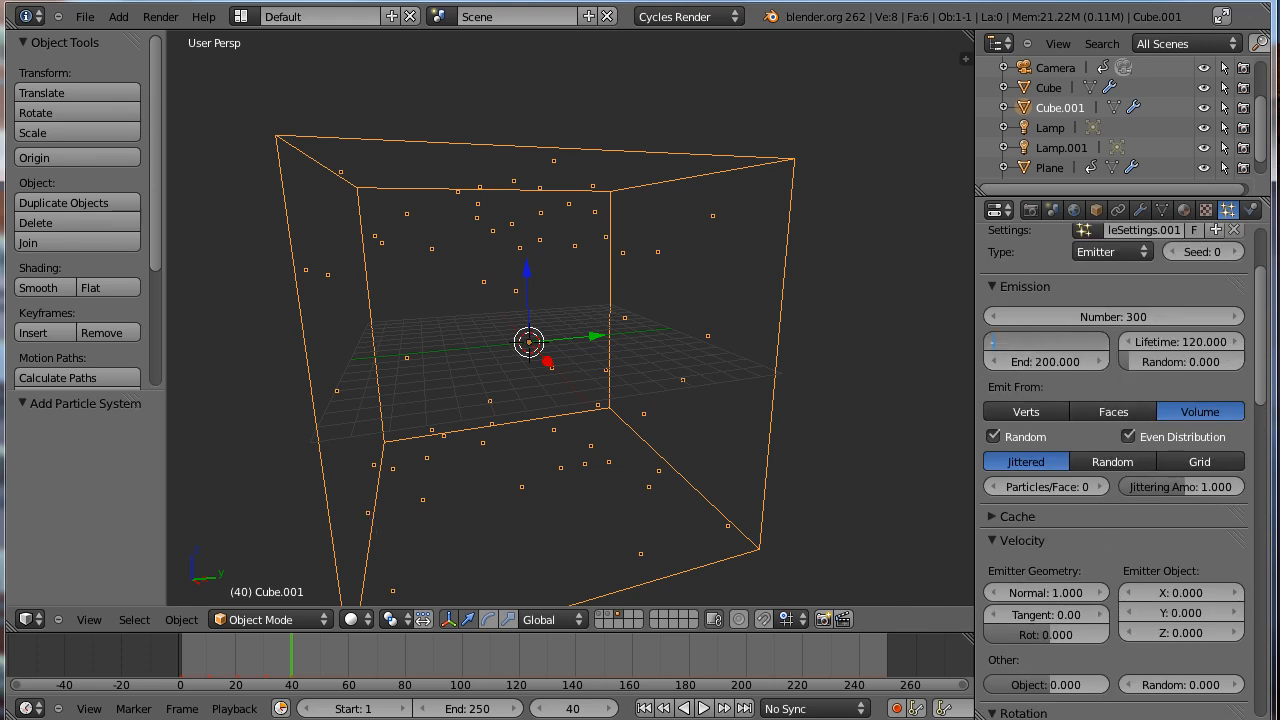
text(-20)
key(Return)
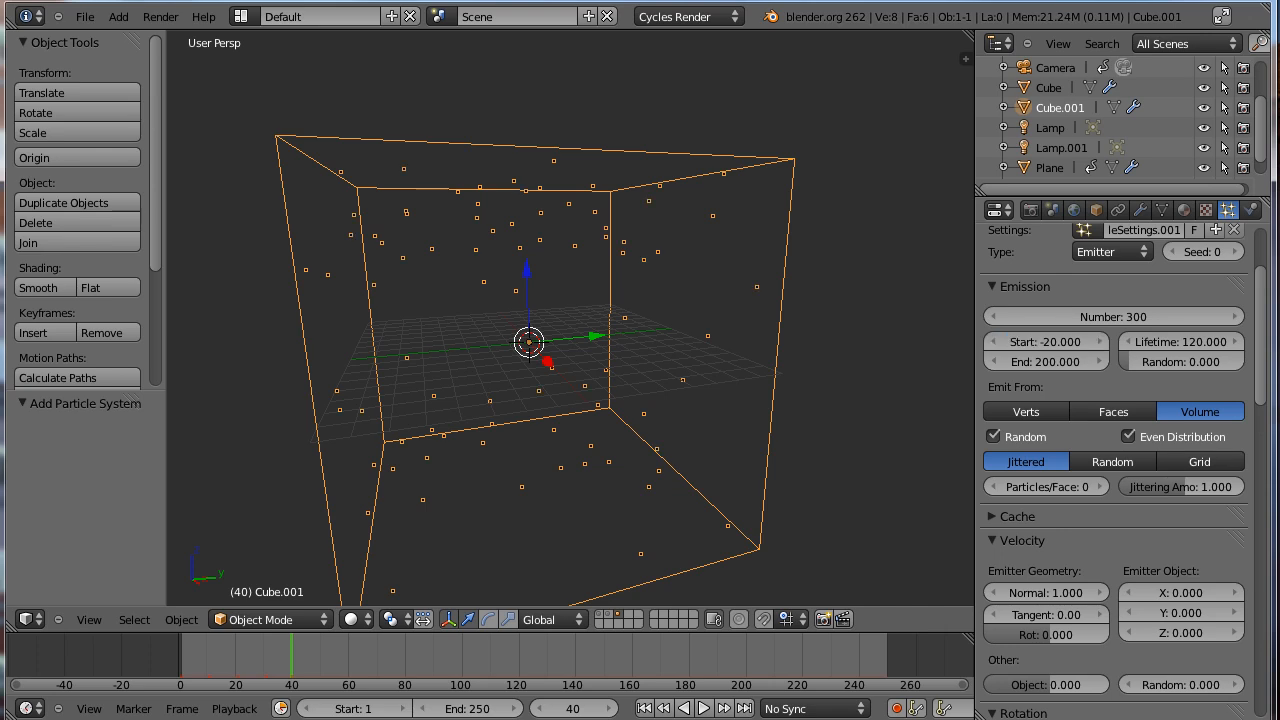
Play the animation from frame 0, stop it, and inspect the particle distribution inside the wireframe cube.
right_click(140, 655)
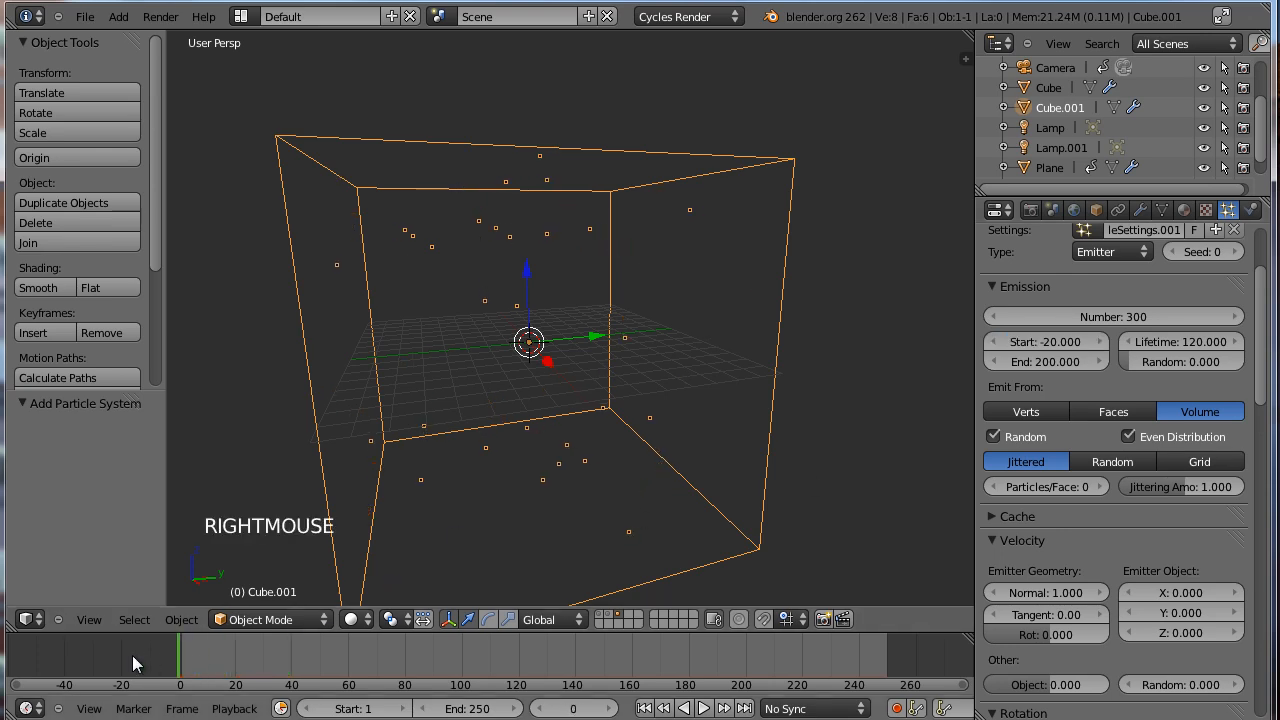
middle_drag(597, 366, 577, 420)
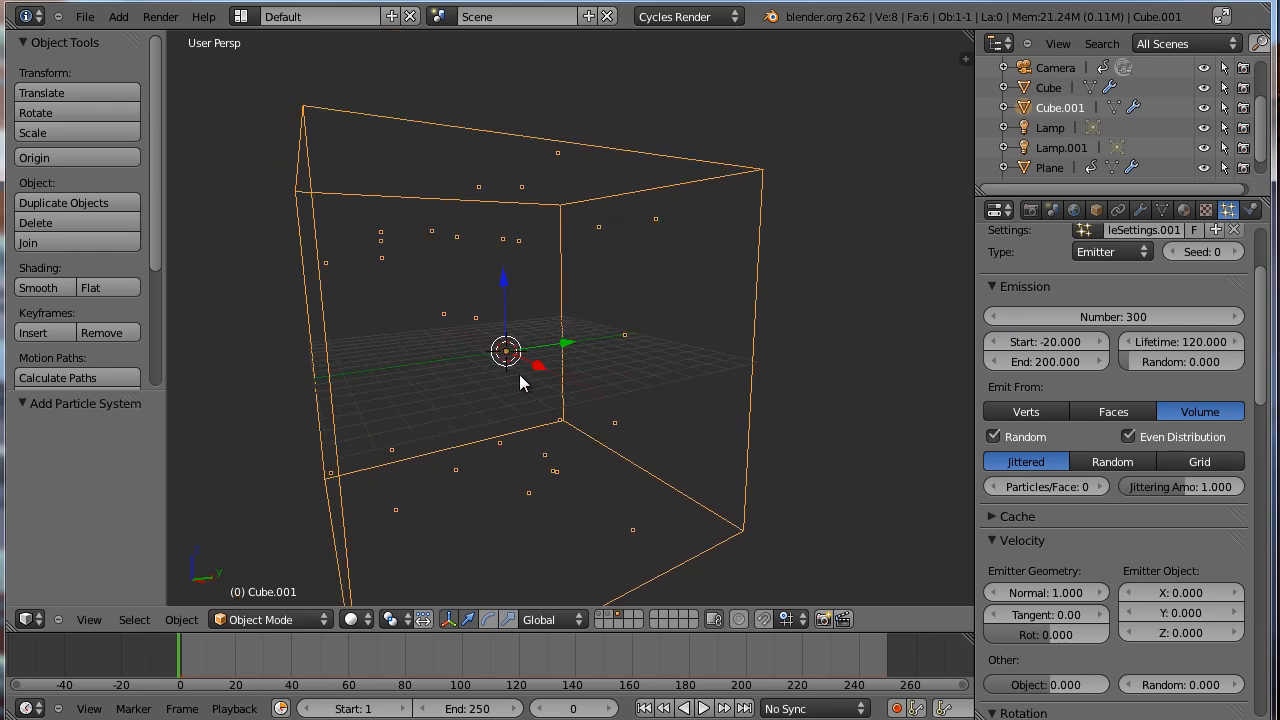
key(alt+a)
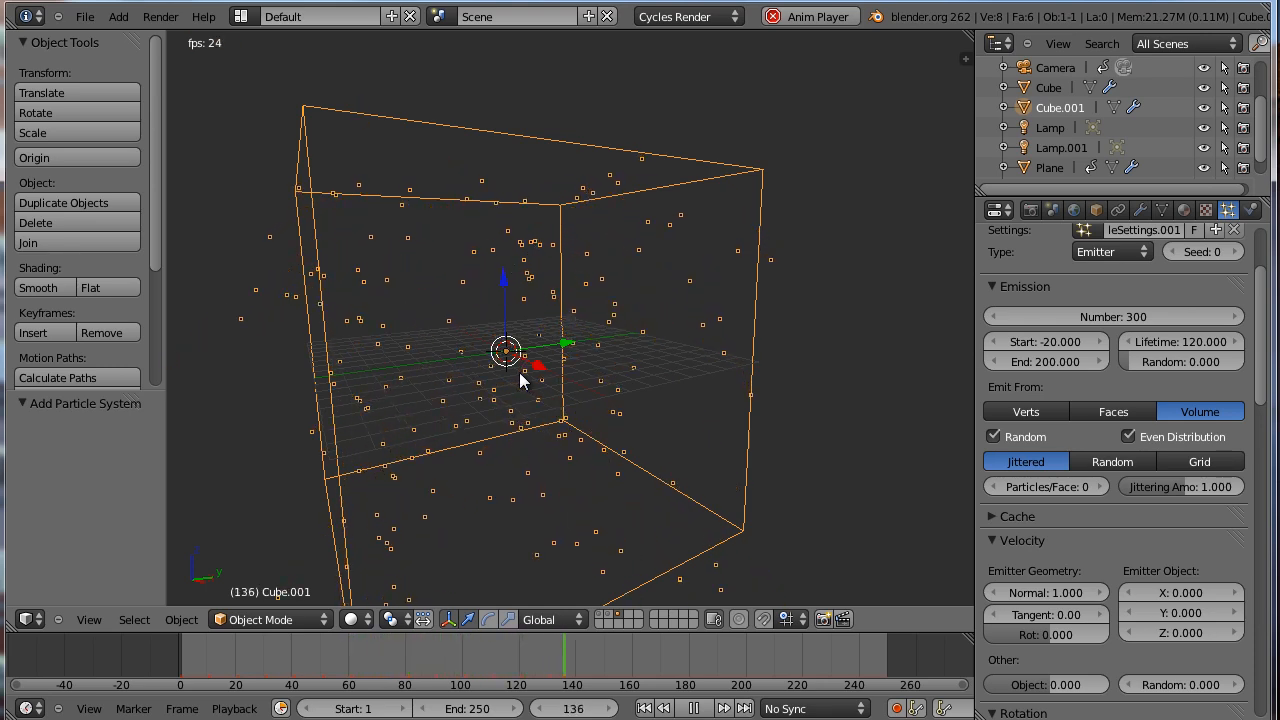
key(alt+a)
middle_drag(594, 280, 590, 360)
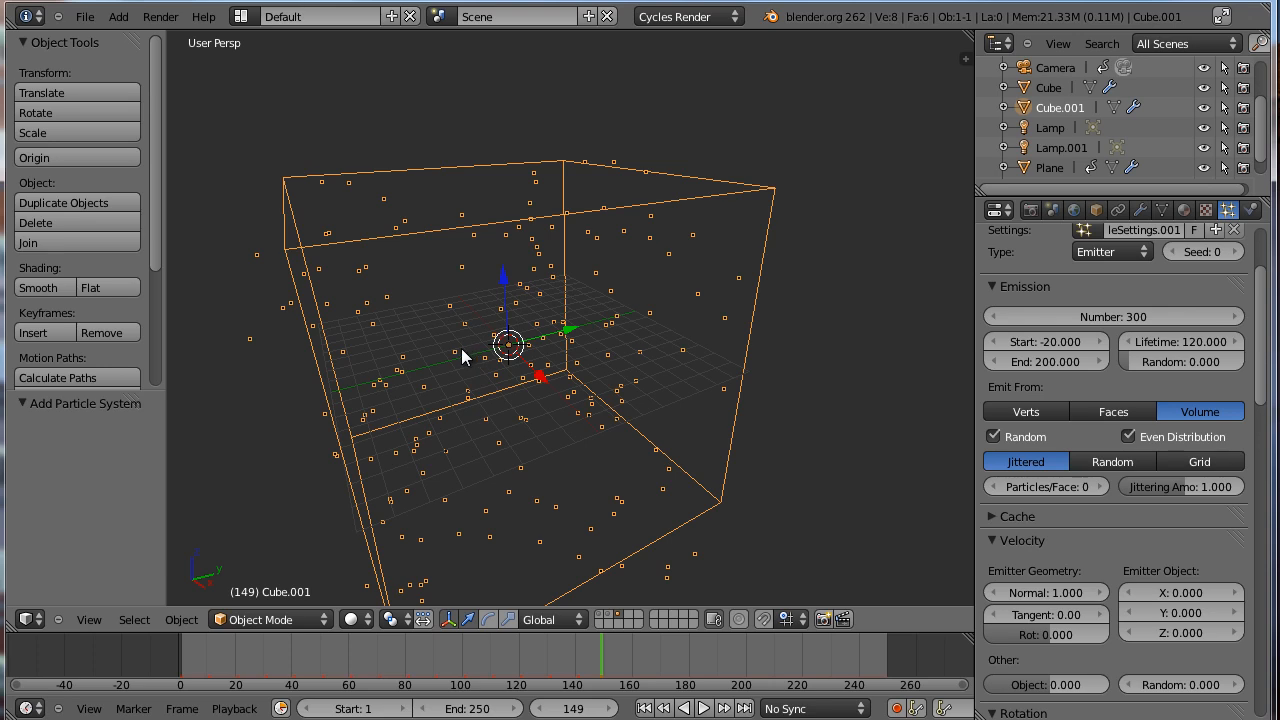
Add a mesh plane at the origin inside the wireframe cube.
ctrl+right_drag(462, 356, 515, 352)
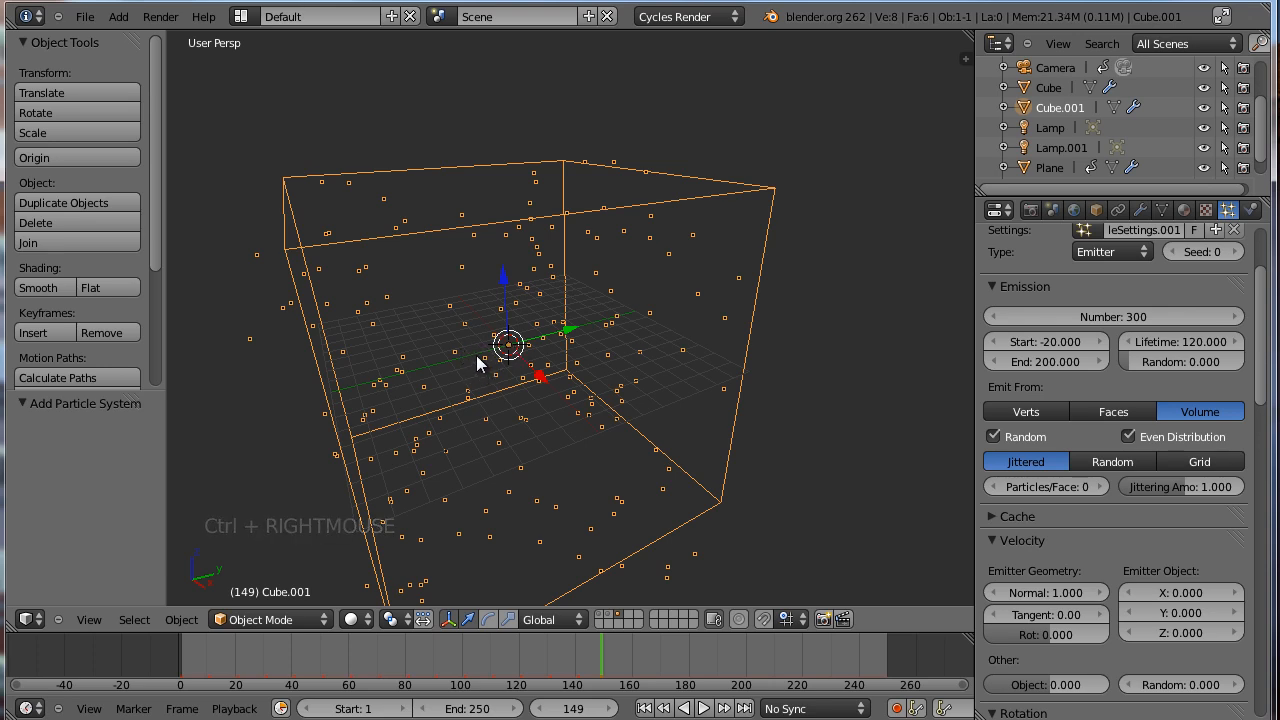
ctrl+middle_drag(478, 364, 585, 378)
key(shift+a)
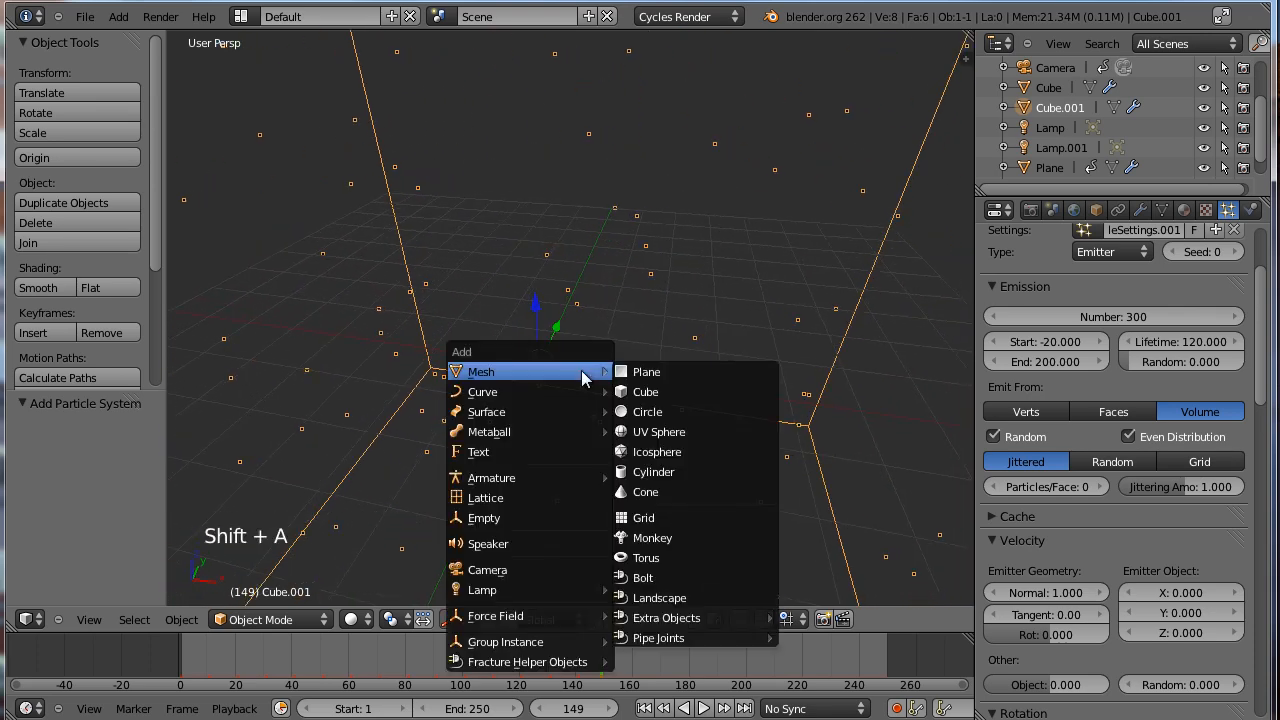
click(626, 368)
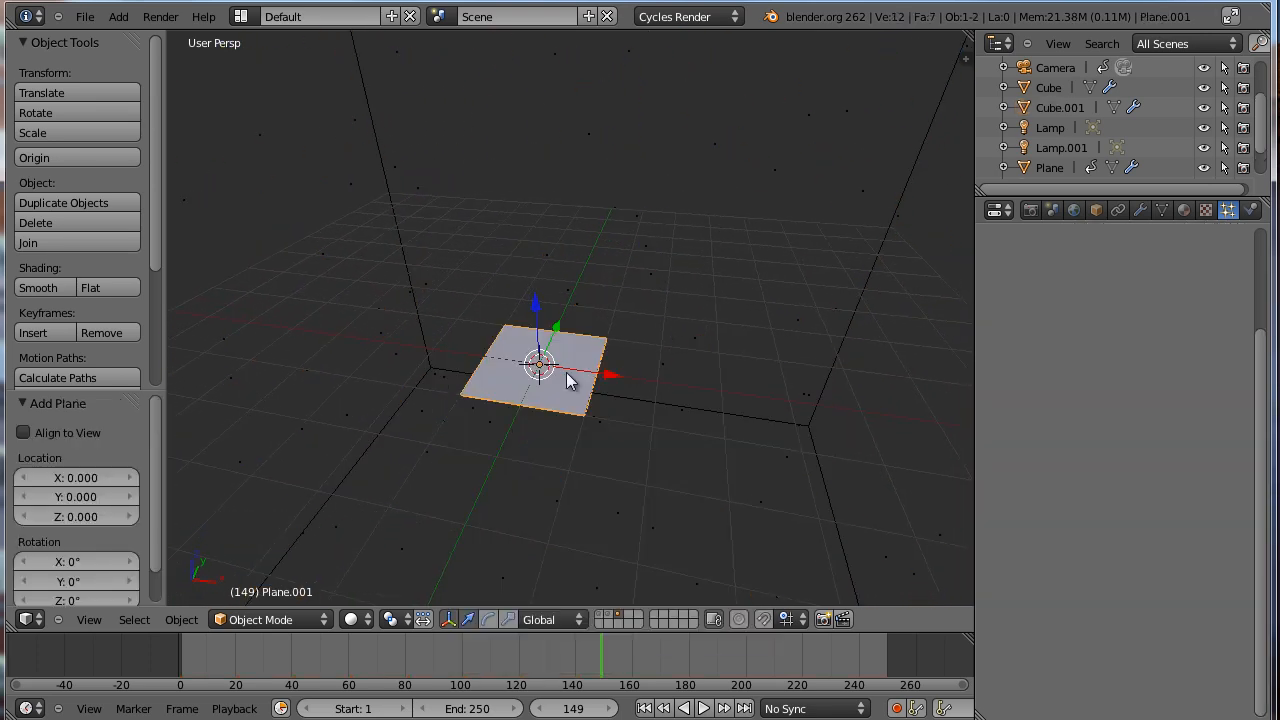
Subdivide the new plane once in Edit Mode and show it in top orthographic view.
key(Tab)
key(w)
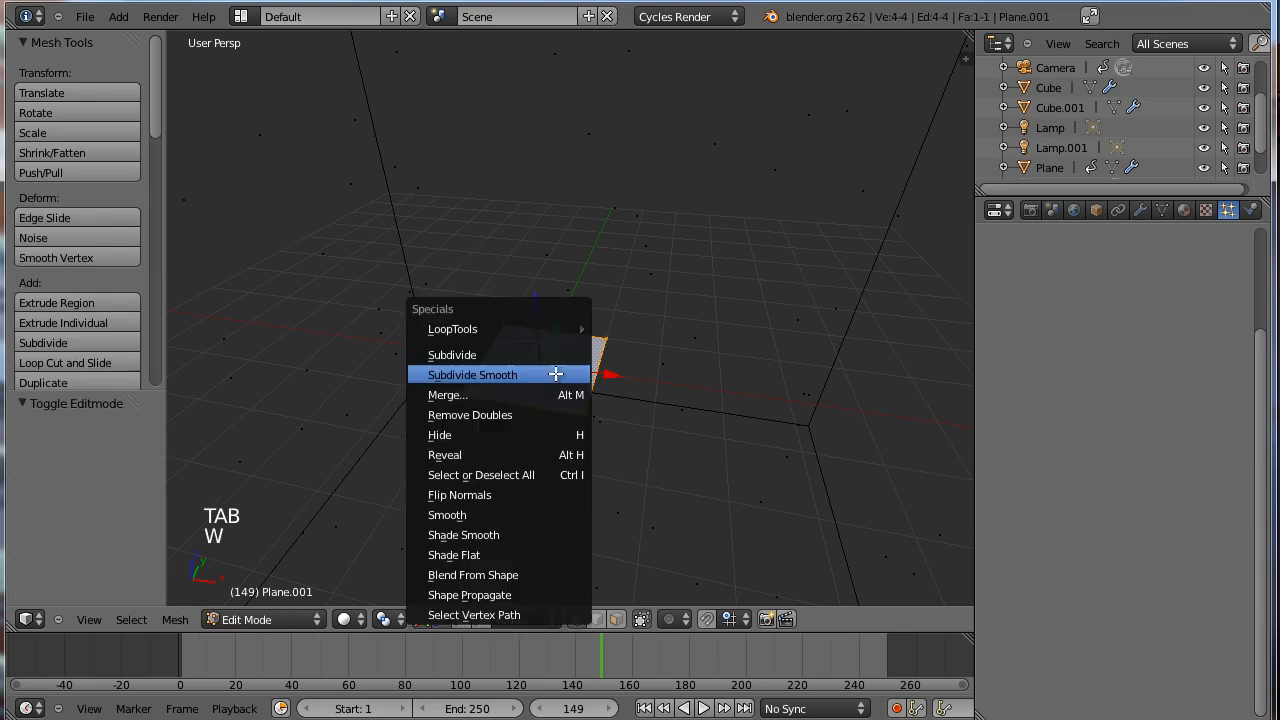
click(537, 357)
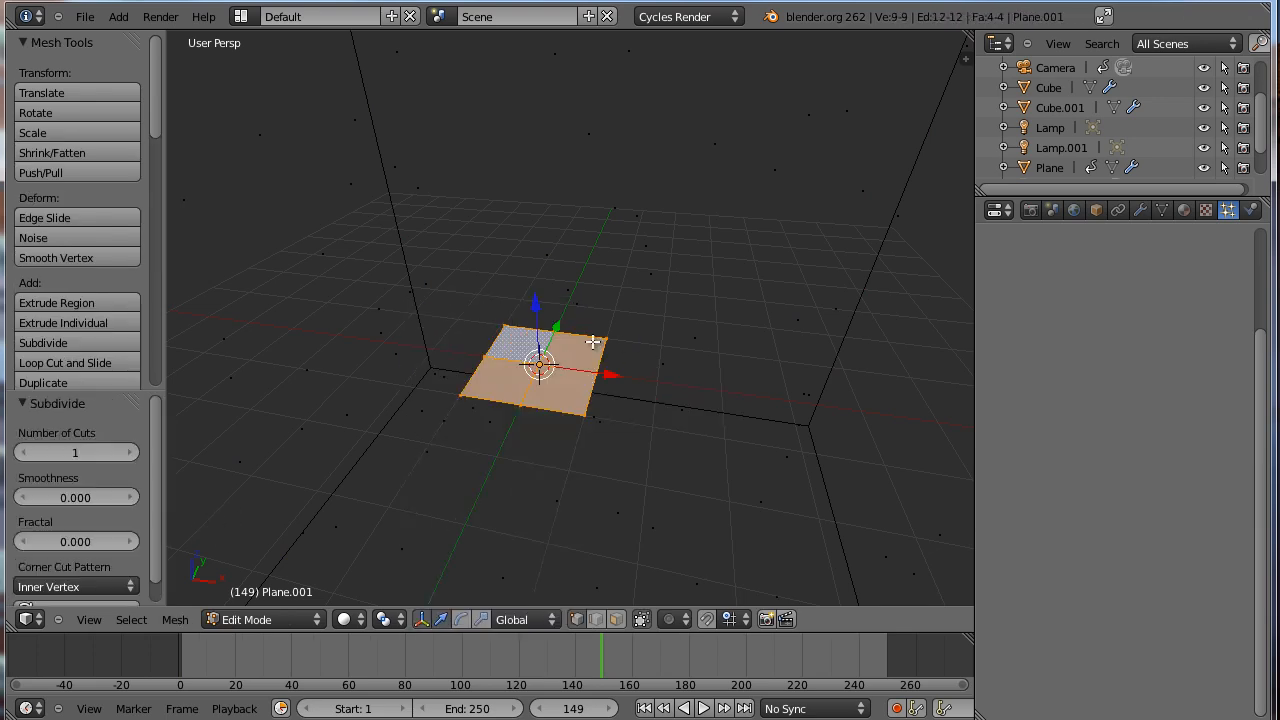
key(KP_7)
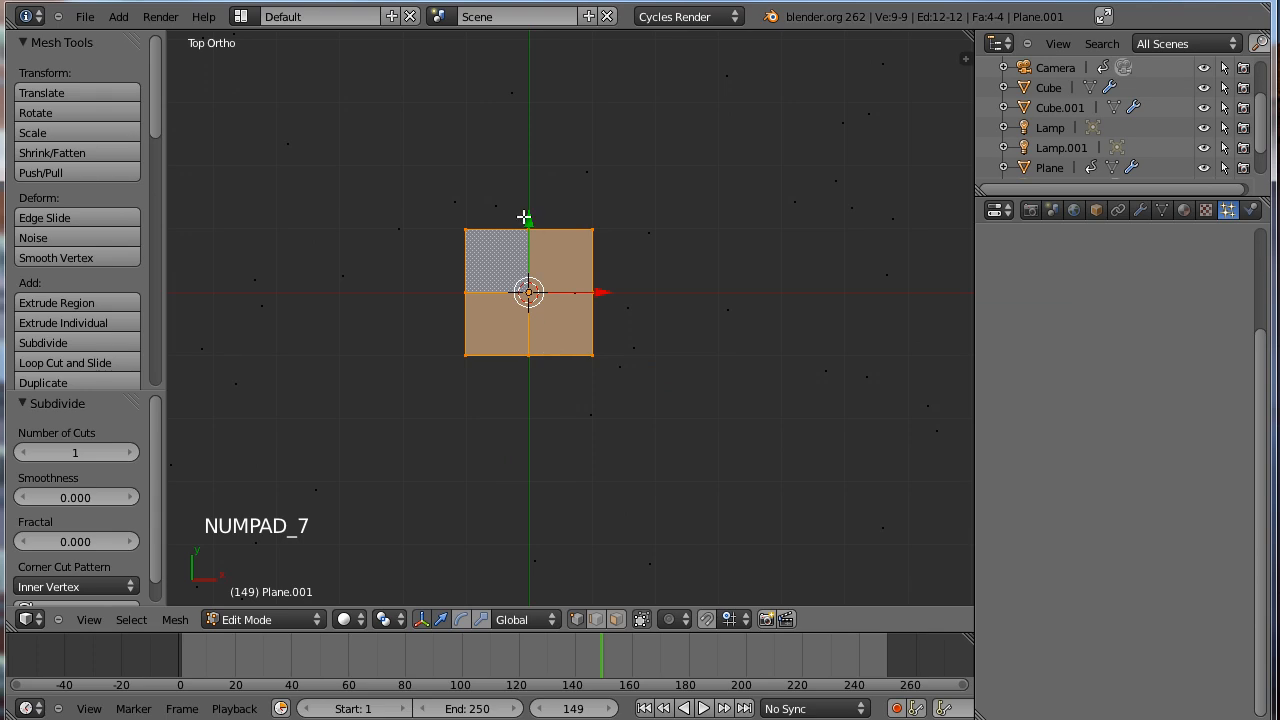
scroll(523, 215, up, 2)
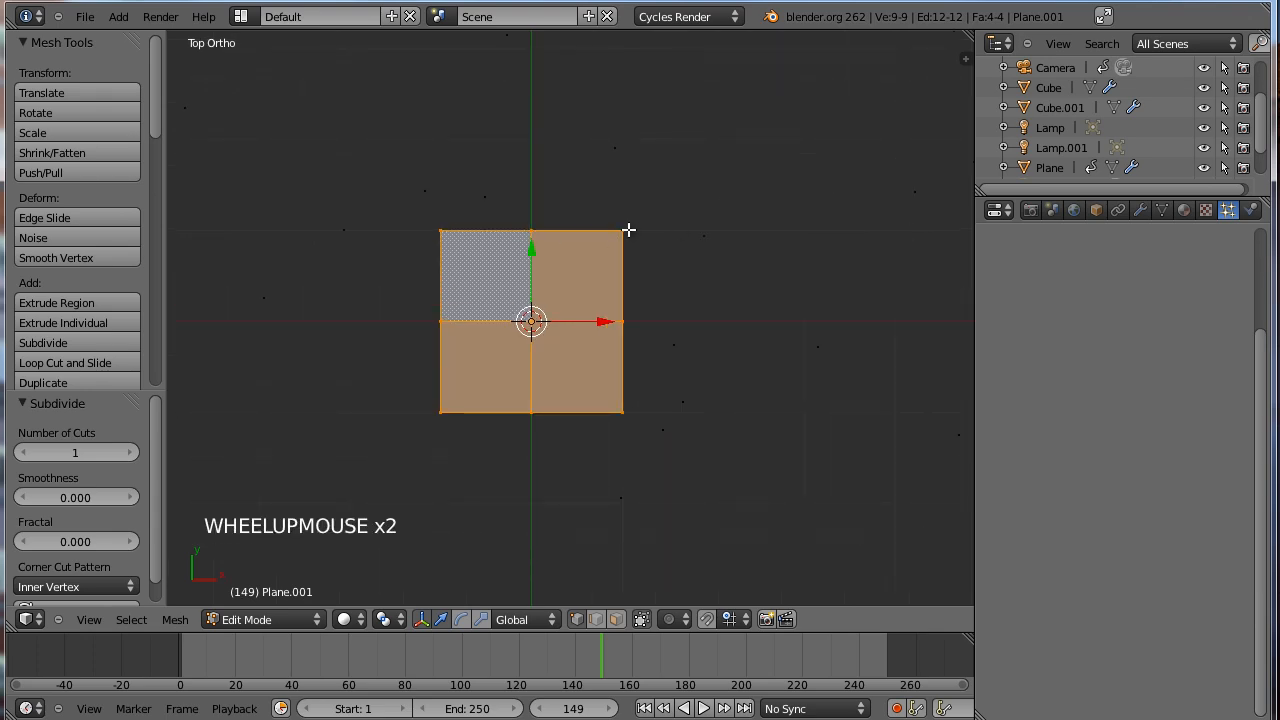
Reshape the subdivided plane by moving its upper right corner vertex upward and its lower right corner vertex slightly inward.
click(625, 230)
key(g)
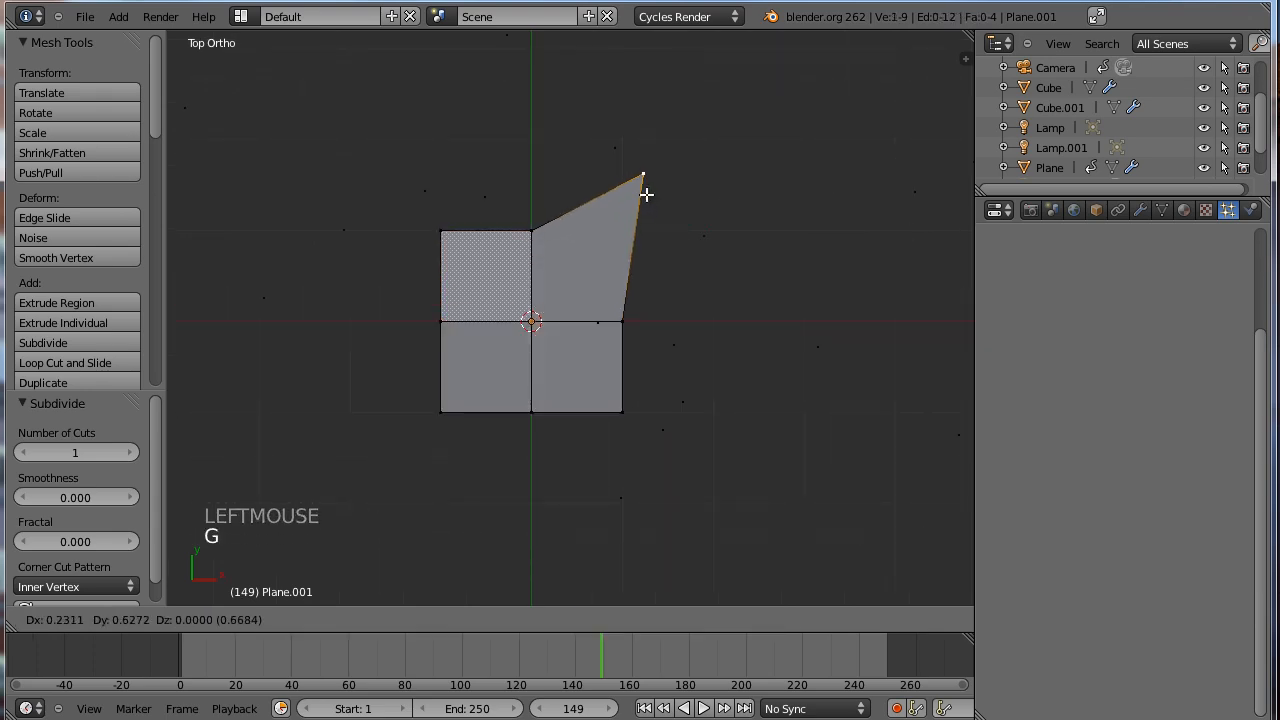
click(630, 190)
click(622, 410)
key(g)
click(573, 356)
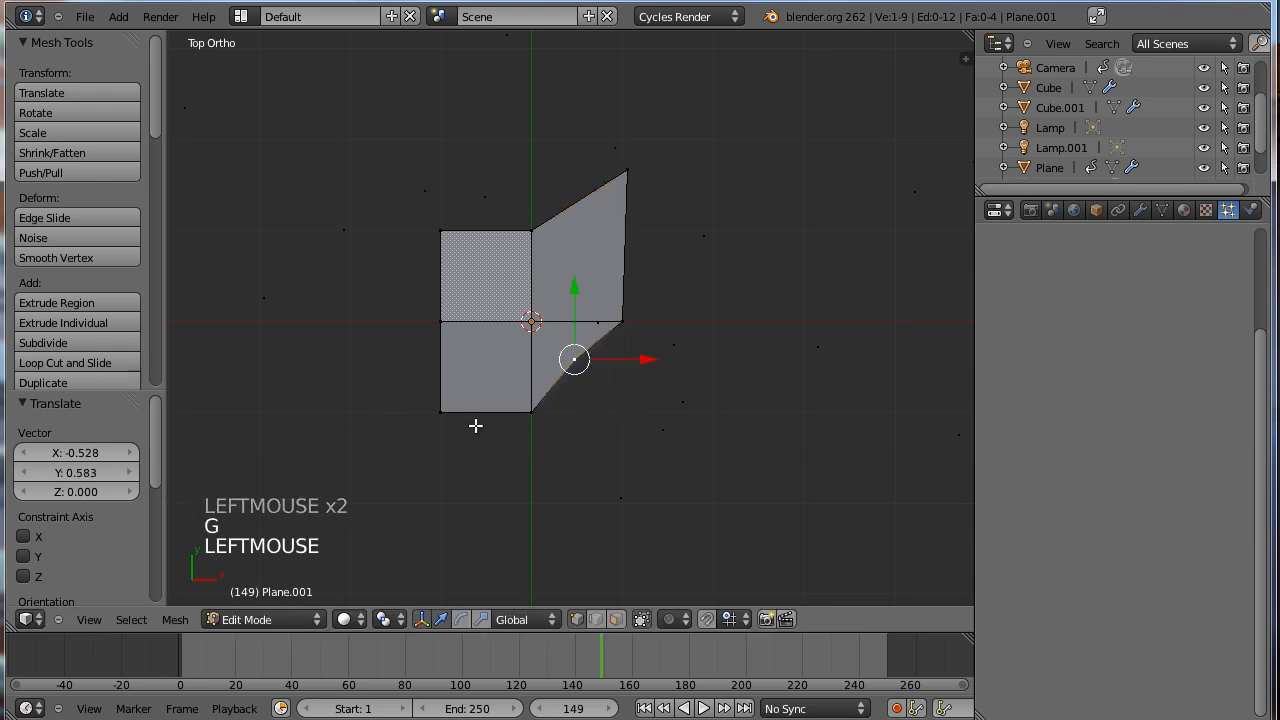
key(g)
click(658, 429)
Pull the plane's lower left corner outward and its upper left corner up toward the centre, then return to Object Mode.
click(444, 408)
key(g)
click(405, 458)
click(441, 230)
key(g)
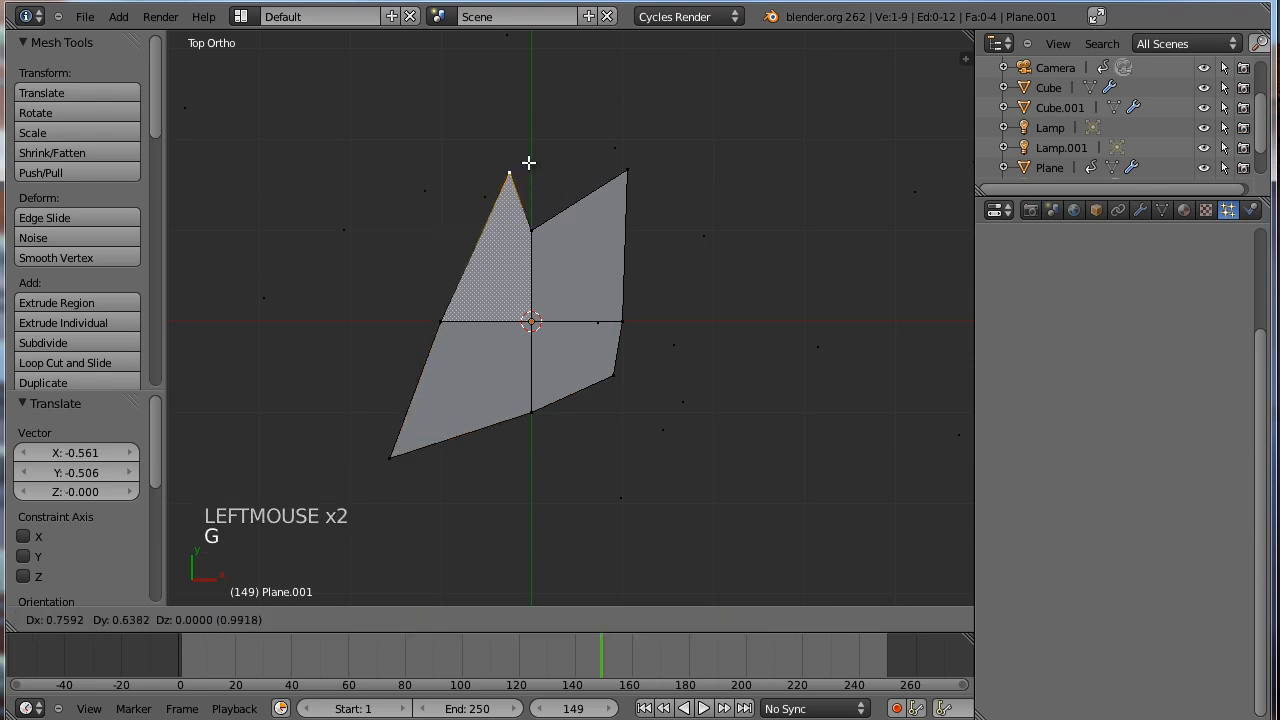
click(525, 161)
key(Tab)
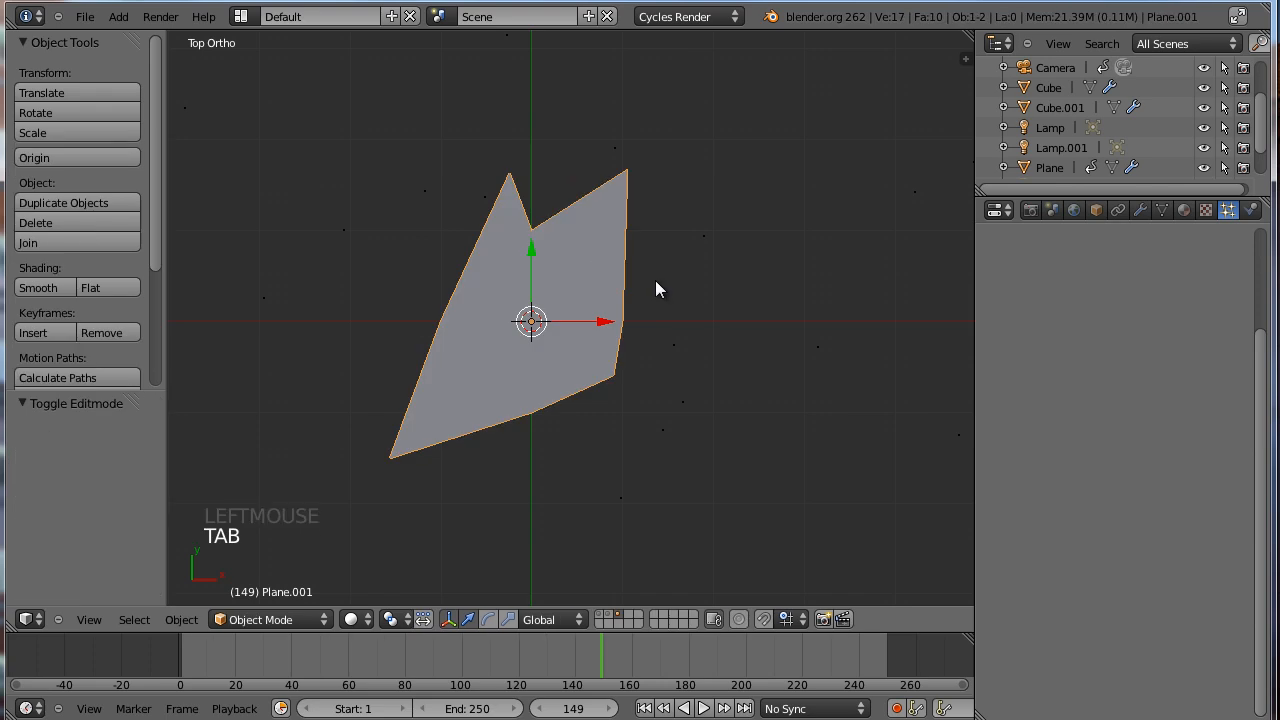
Duplicate the irregular plane and place the copy beside the original along the X axis.
scroll(656, 322, down, 1)
alt+middle_click(763, 364)
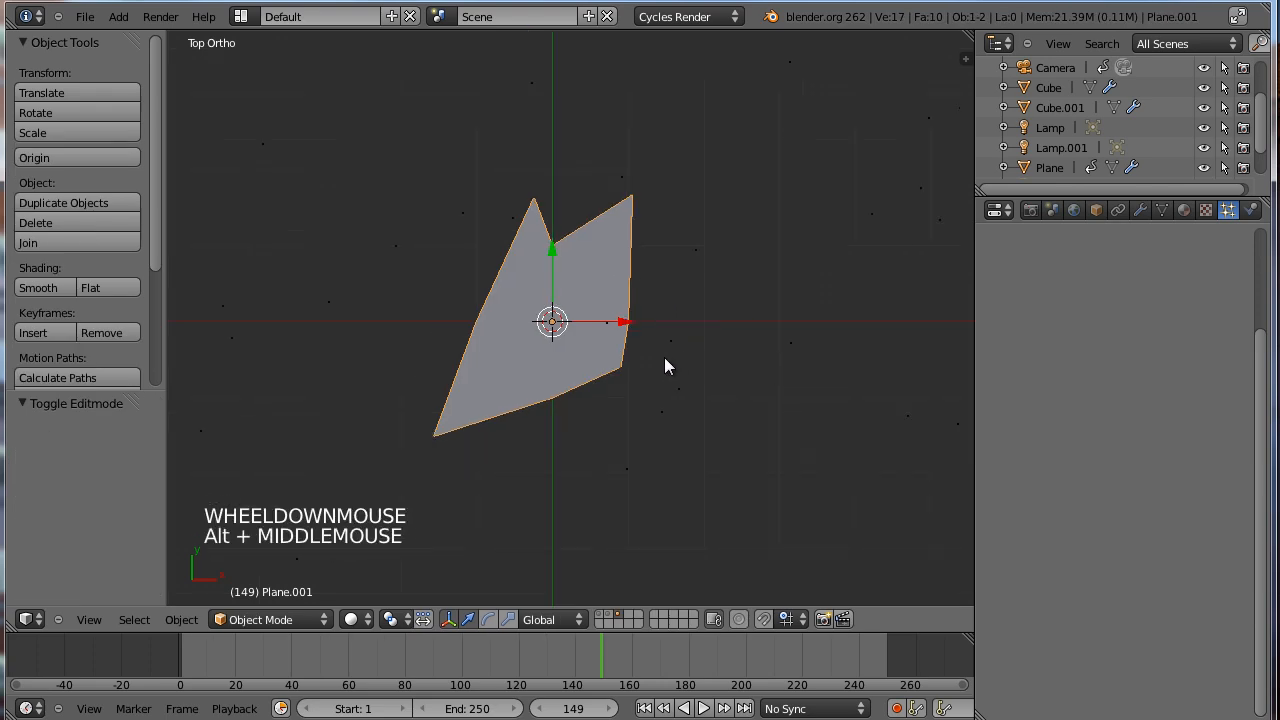
shift+middle_drag(801, 373, 656, 373)
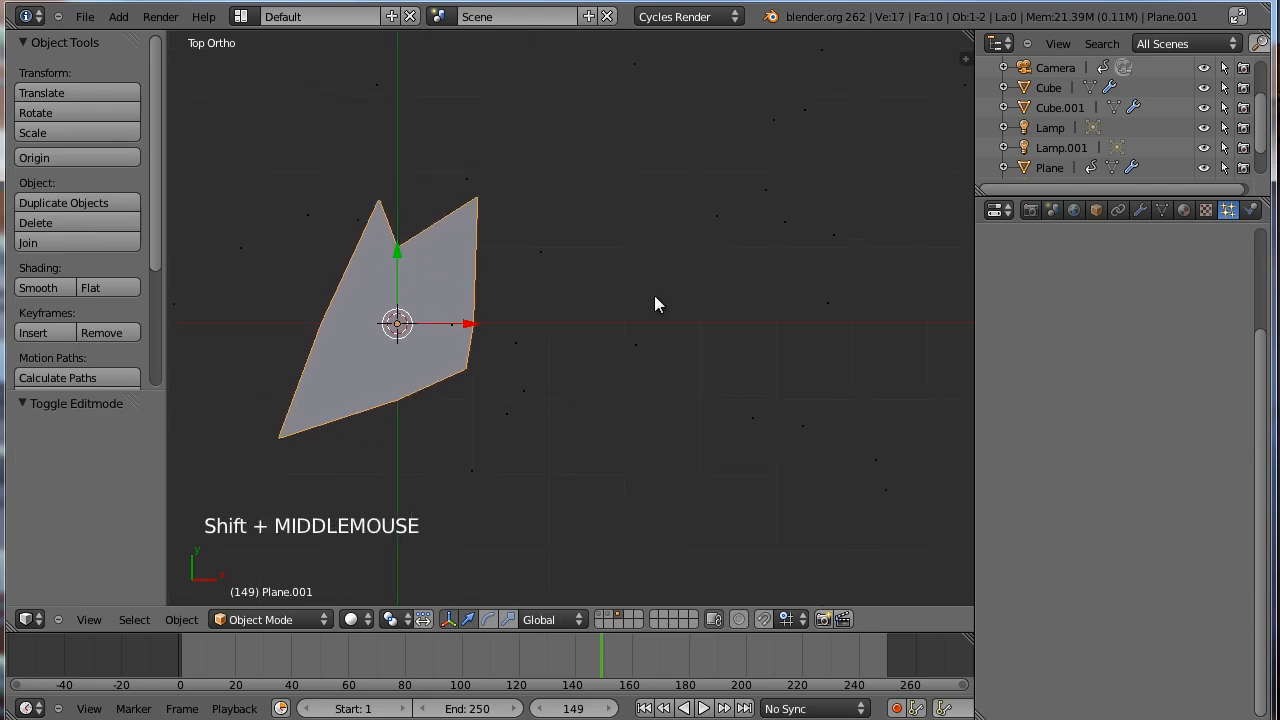
key(shift+d)
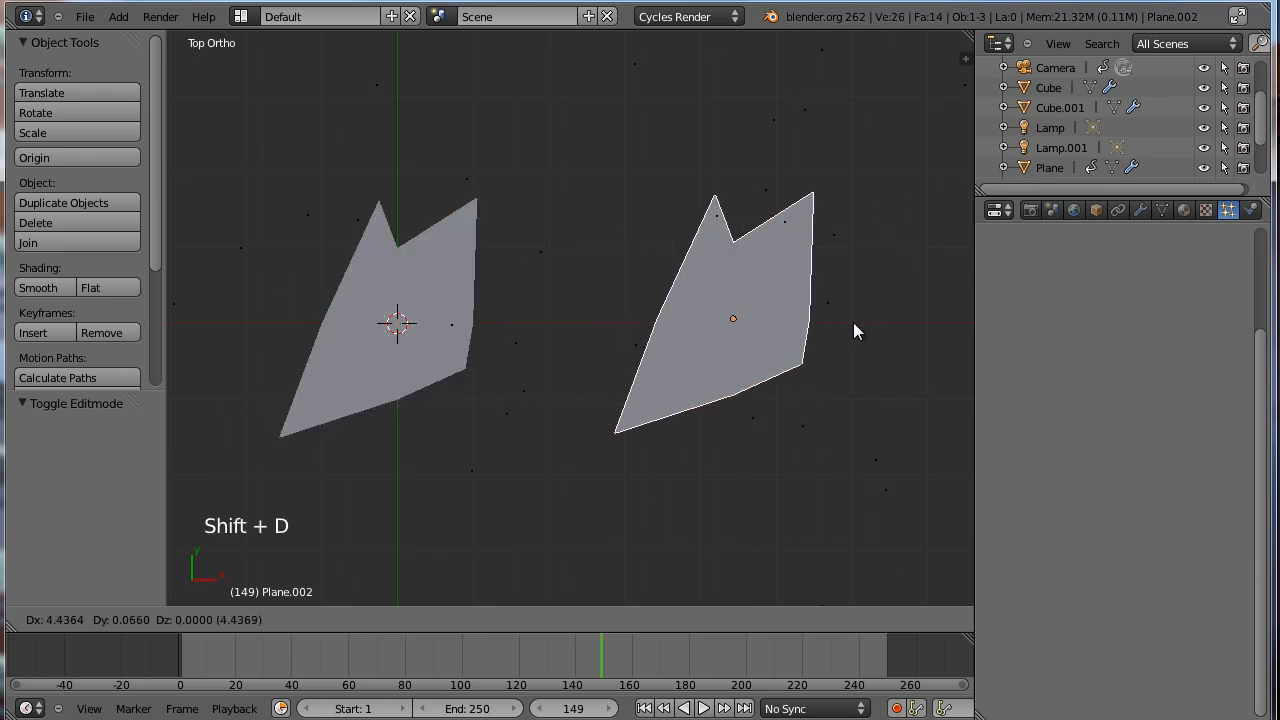
click(767, 321)
In Edit Mode, move the copy's bottom middle vertex down and right, its lower left corner inward, and its left middle vertex outward.
key(Tab)
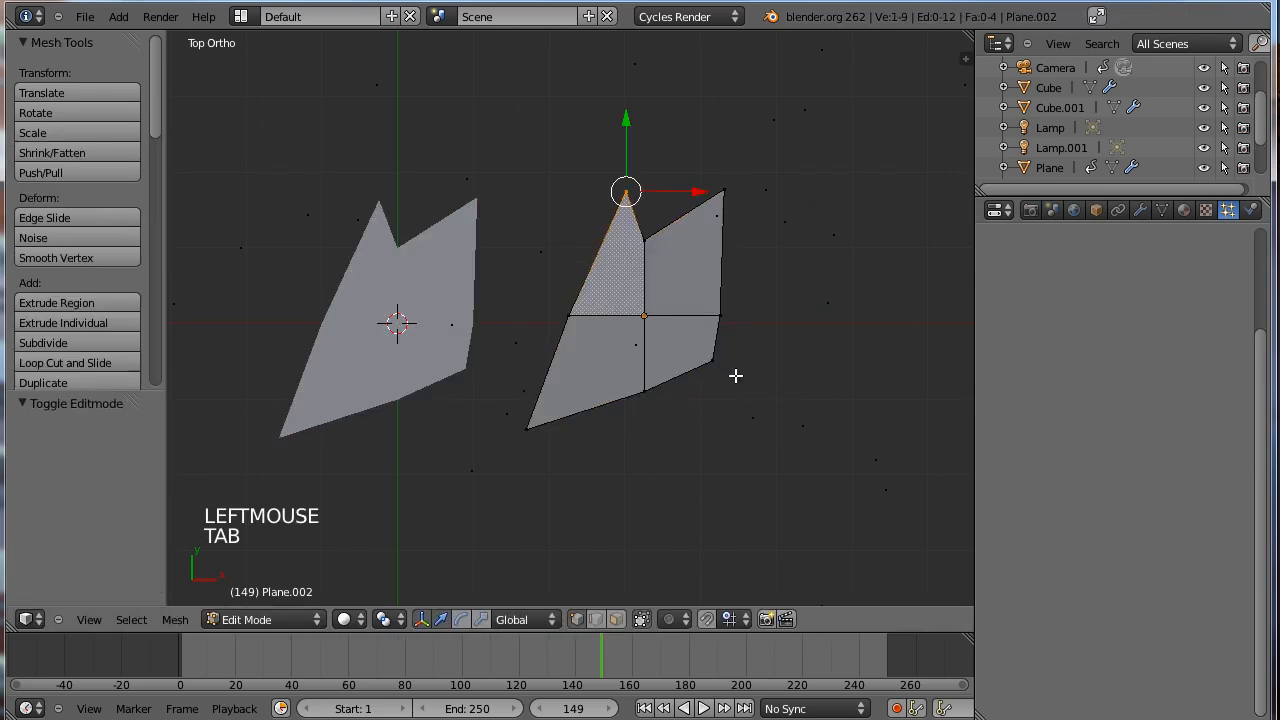
click(642, 394)
key(g)
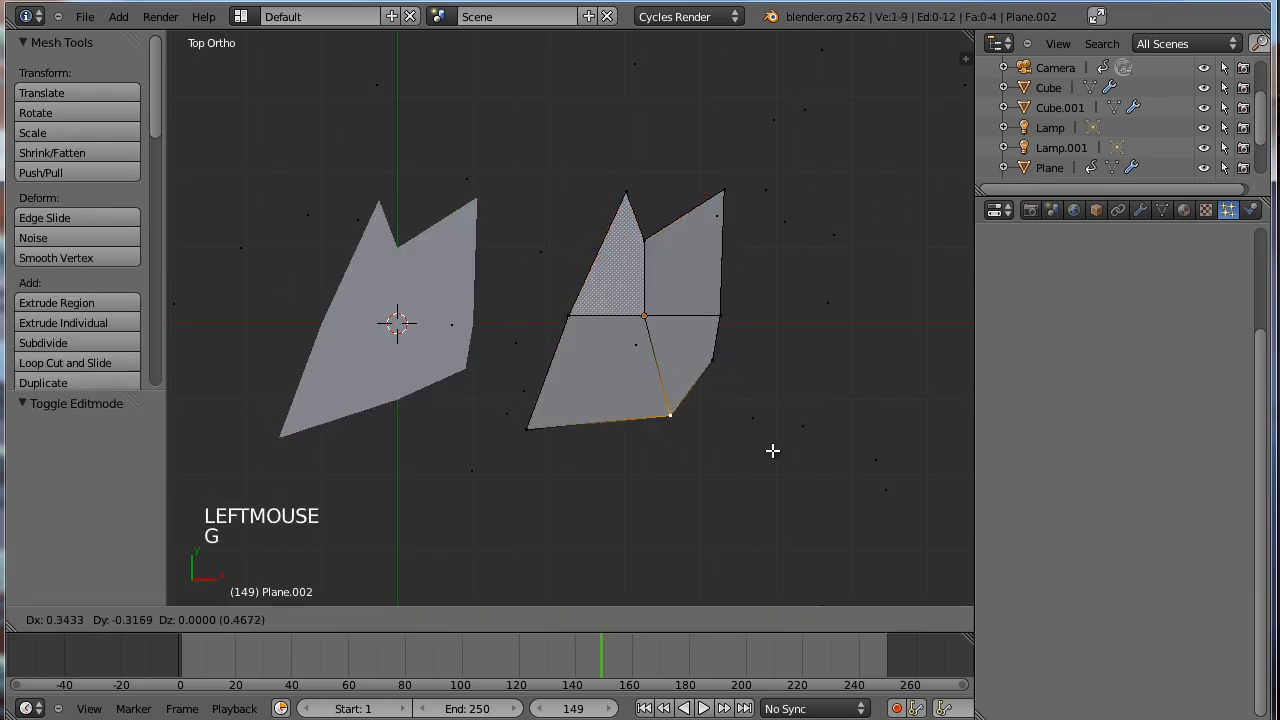
click(818, 494)
click(527, 430)
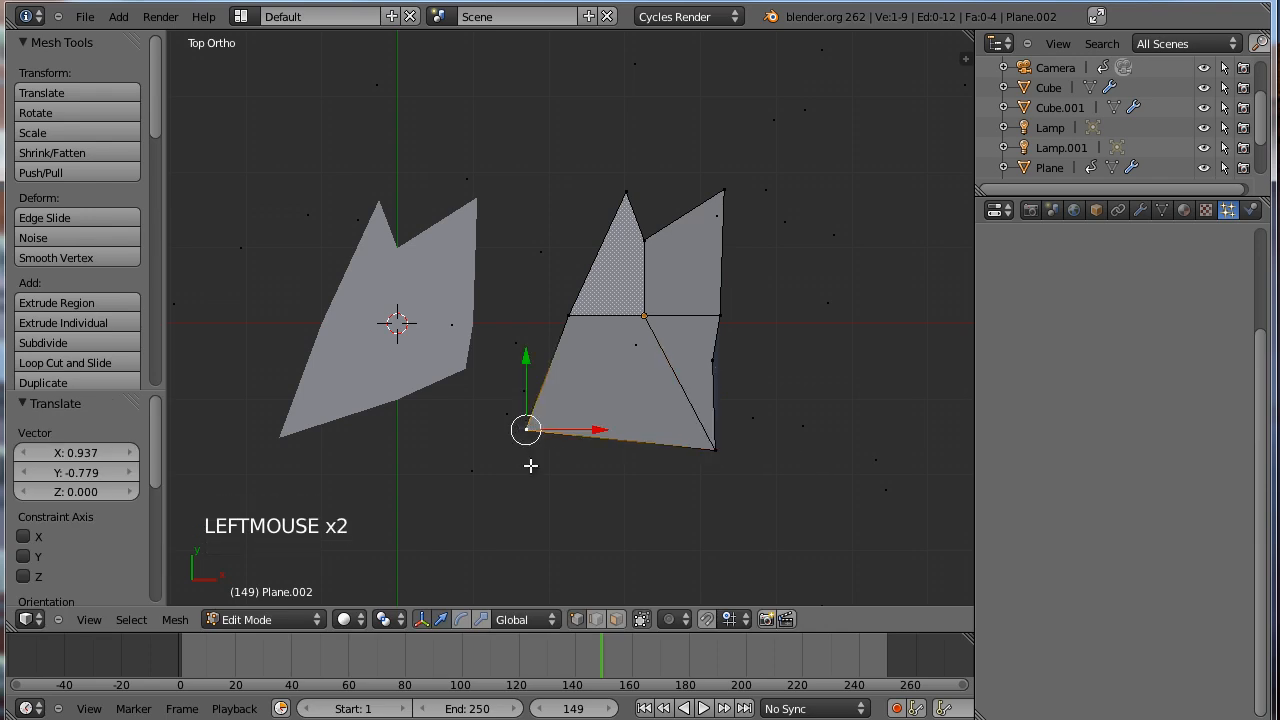
key(g)
click(600, 418)
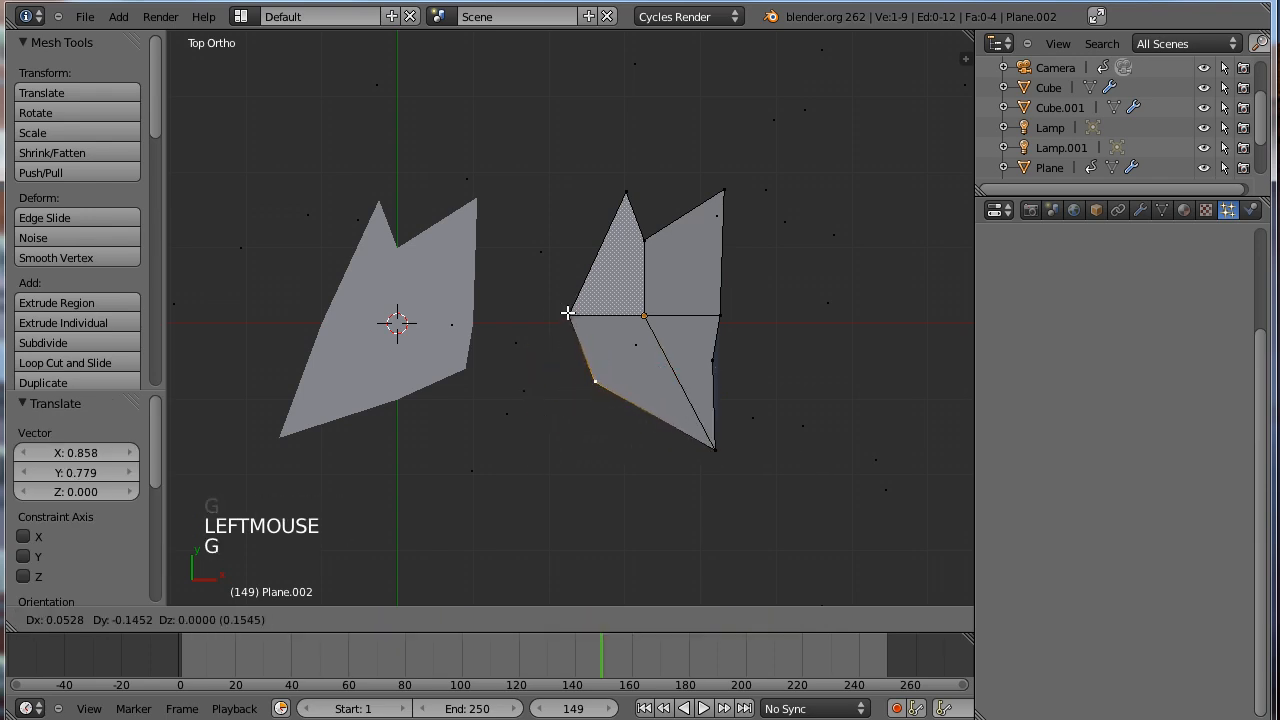
click(567, 316)
key(g)
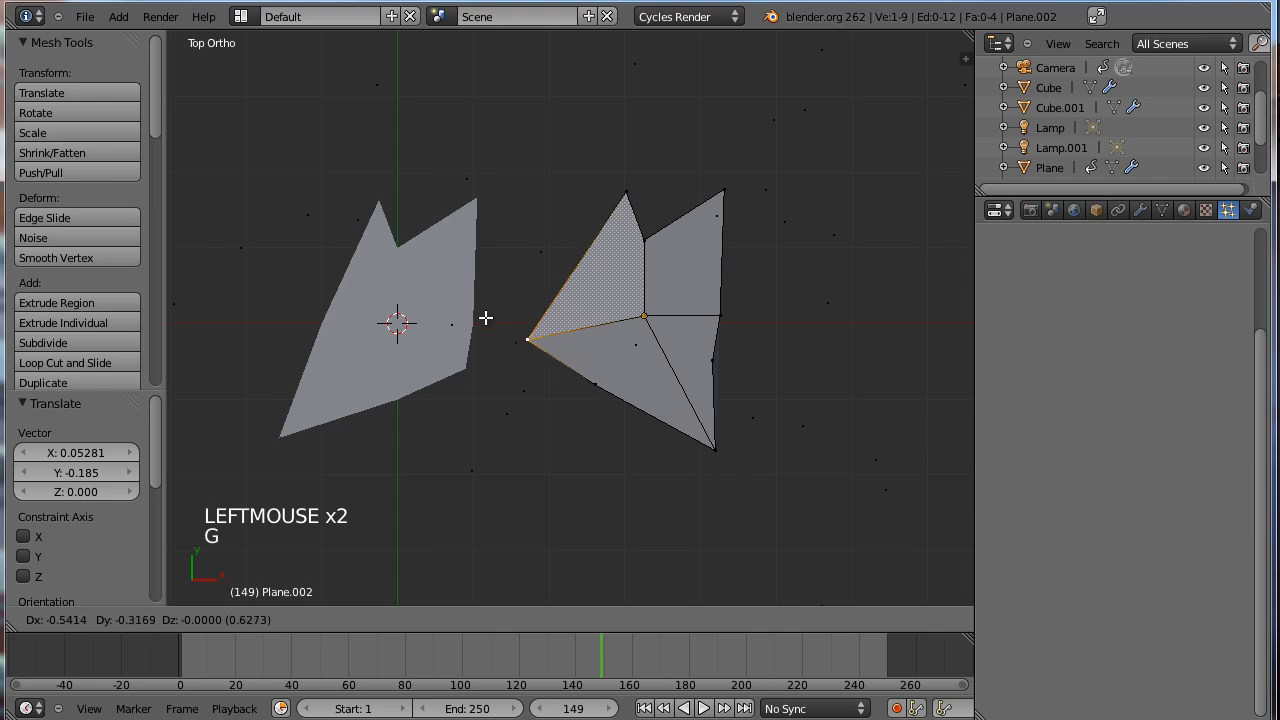
click(470, 332)
Deepen the second shape's top notch, move its upper left corner outward and its lower right vertex outward, and leave Edit Mode.
click(645, 233)
key(g)
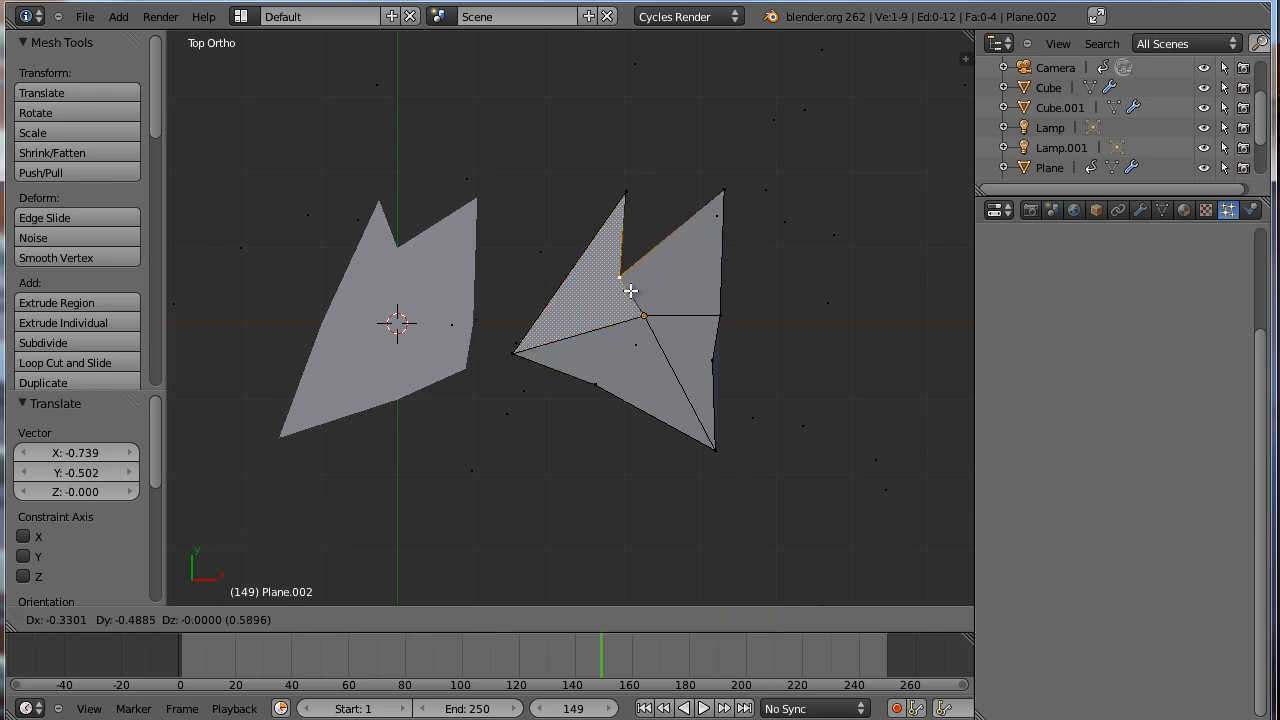
click(630, 290)
click(625, 191)
drag(637, 192, 623, 191)
key(g)
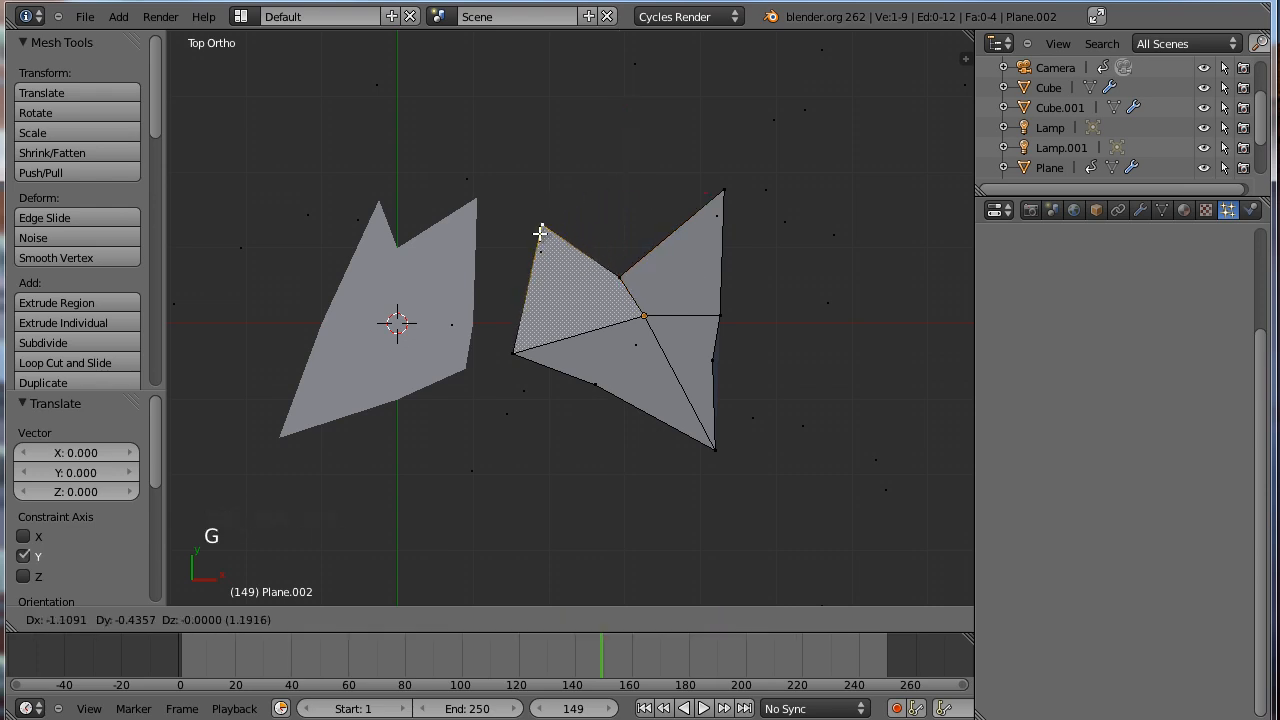
click(540, 232)
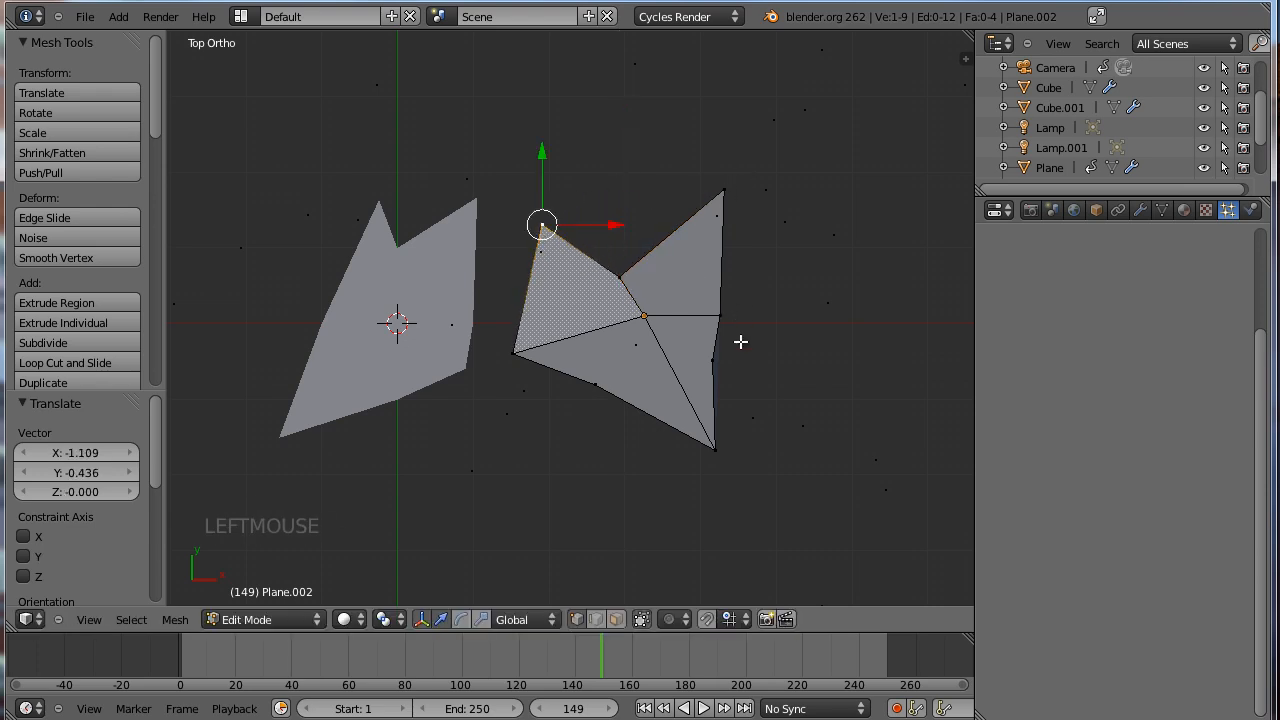
click(710, 359)
key(g)
click(756, 358)
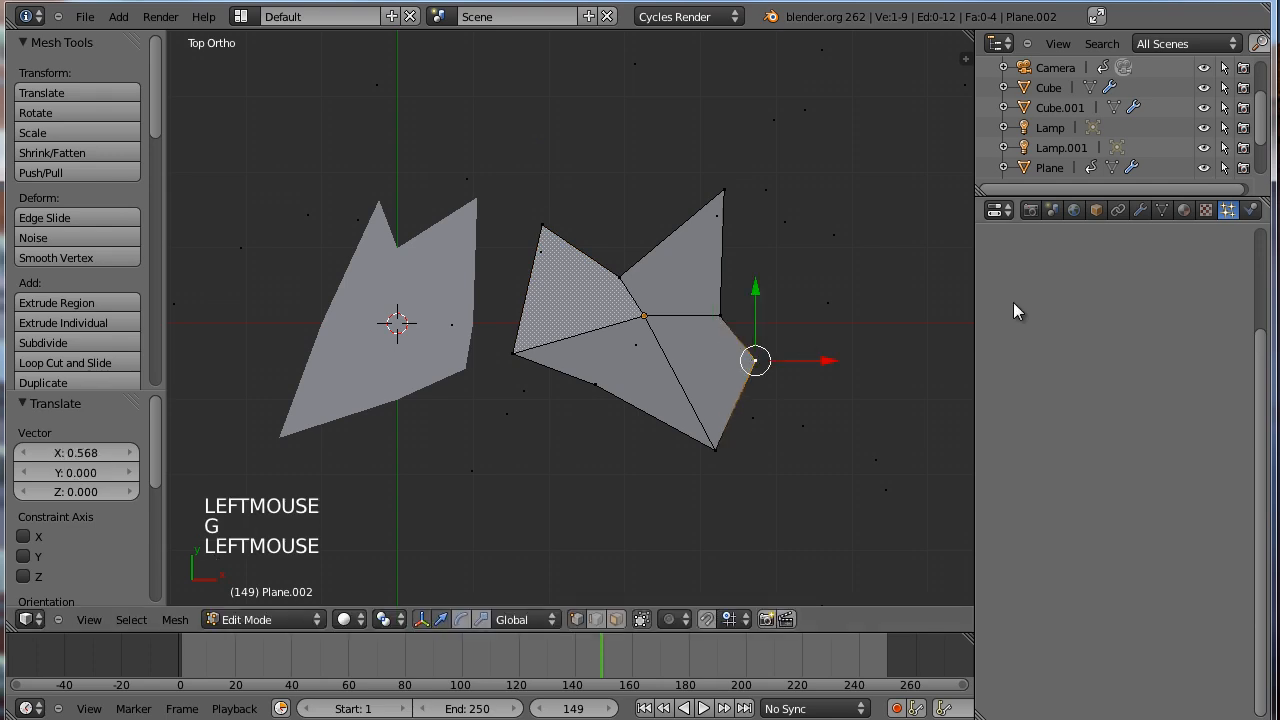
key(Tab)
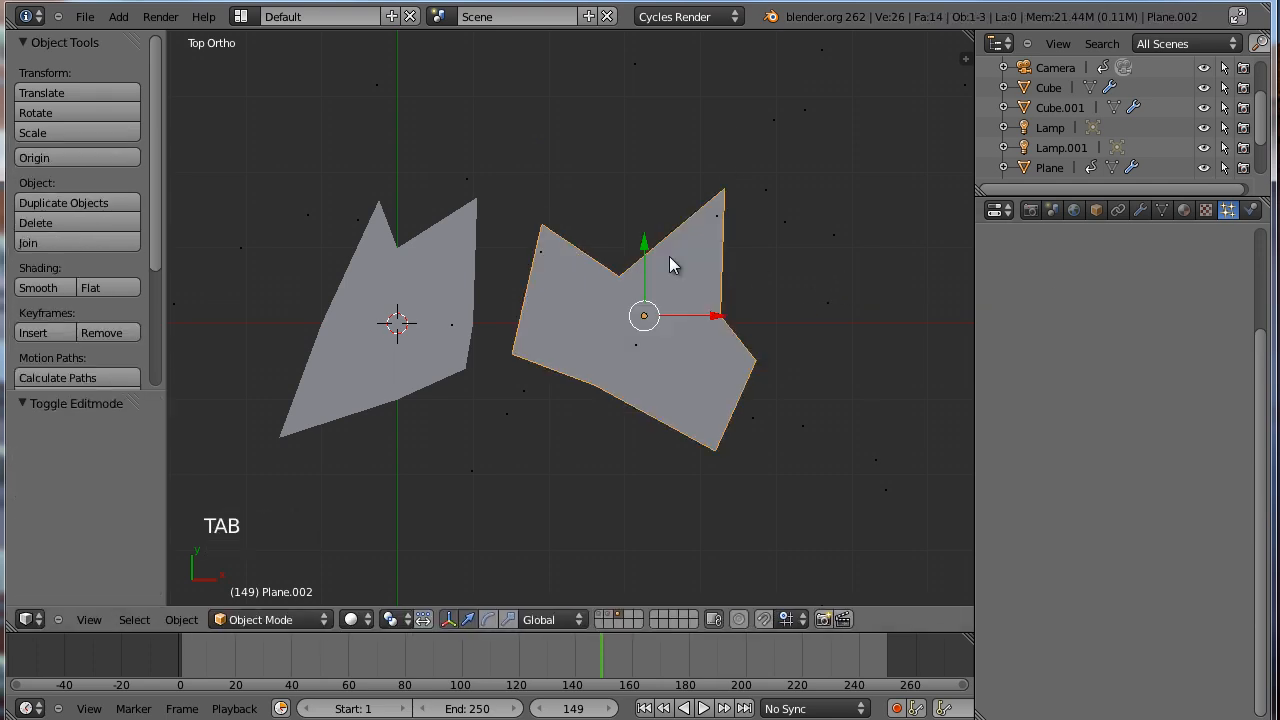
Duplicate the second shape and place the copy about 4.2 units away along the X axis.
shift+middle_drag(846, 300, 665, 335)
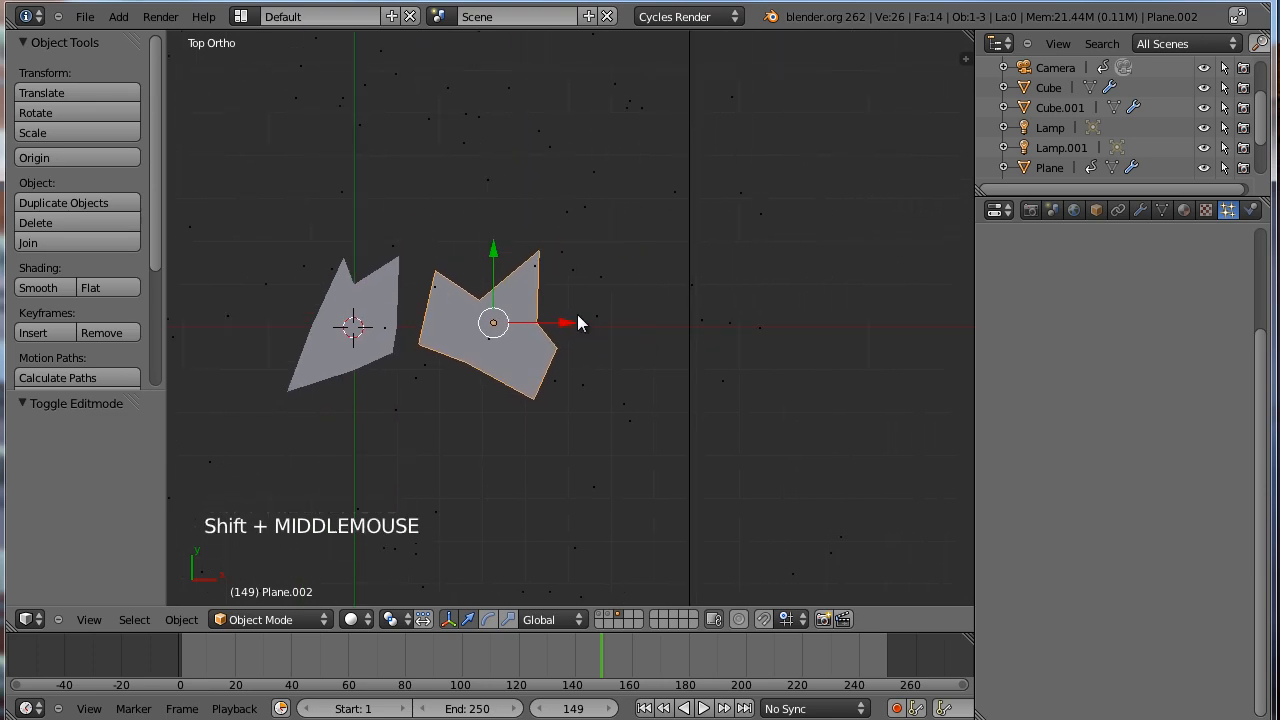
key(shift+d)
key(shift+d)
click(778, 322)
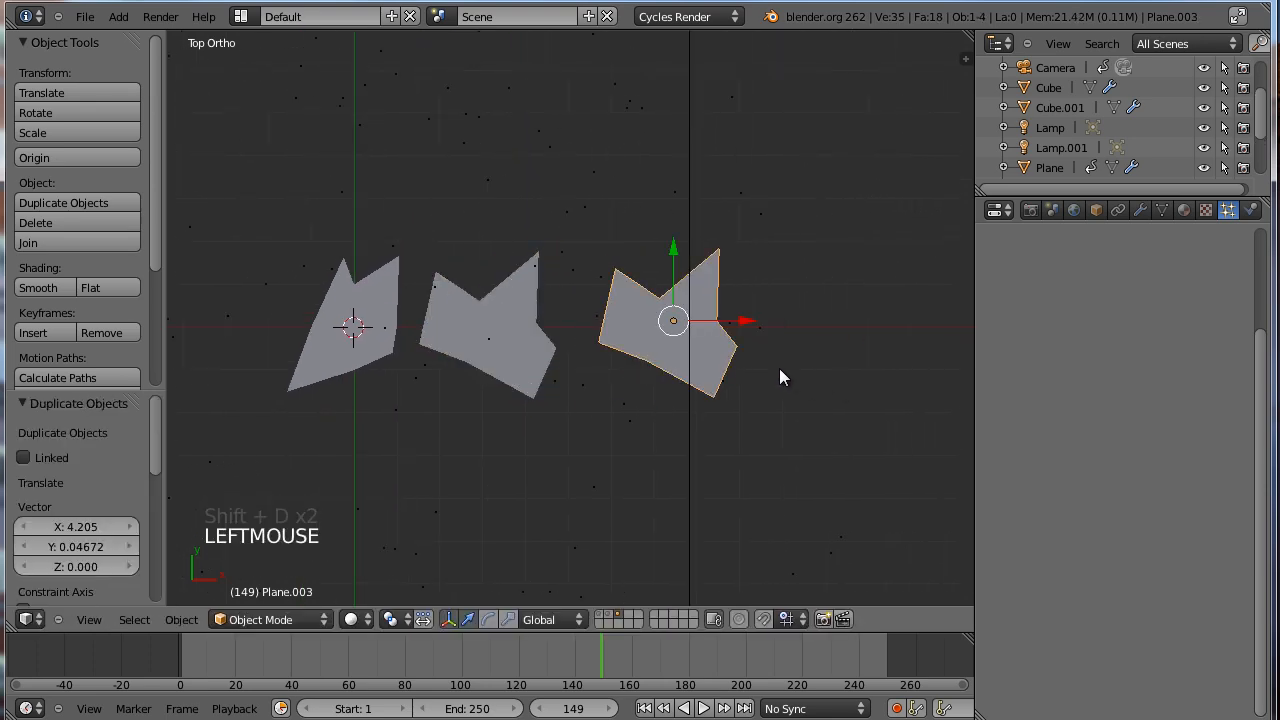
In Edit Mode, pull the third shape's lower left edge vertex downward and move its left corner vertex inward.
key(Tab)
click(643, 359)
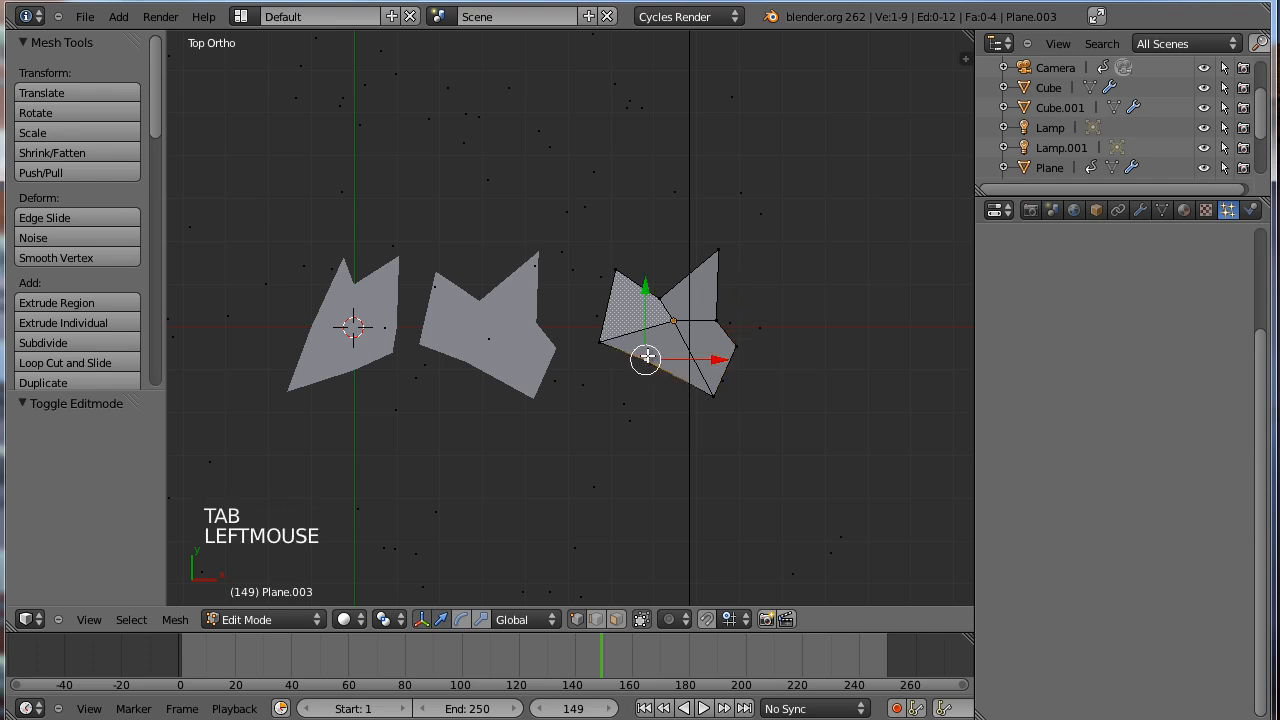
key(g)
click(624, 436)
click(605, 342)
key(g)
click(648, 350)
key(g)
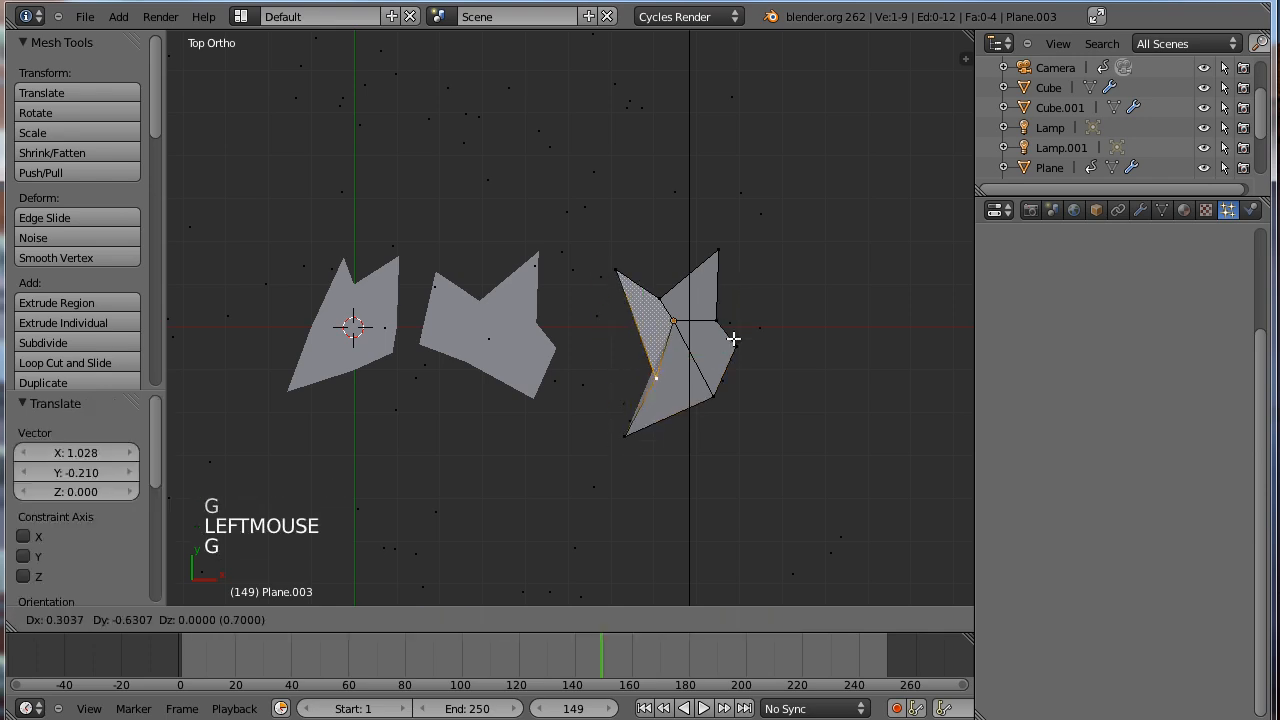
click(735, 343)
Move the third shape's right vertex inward and its upper right tip outward and down, then return to Object Mode.
click(735, 343)
key(g)
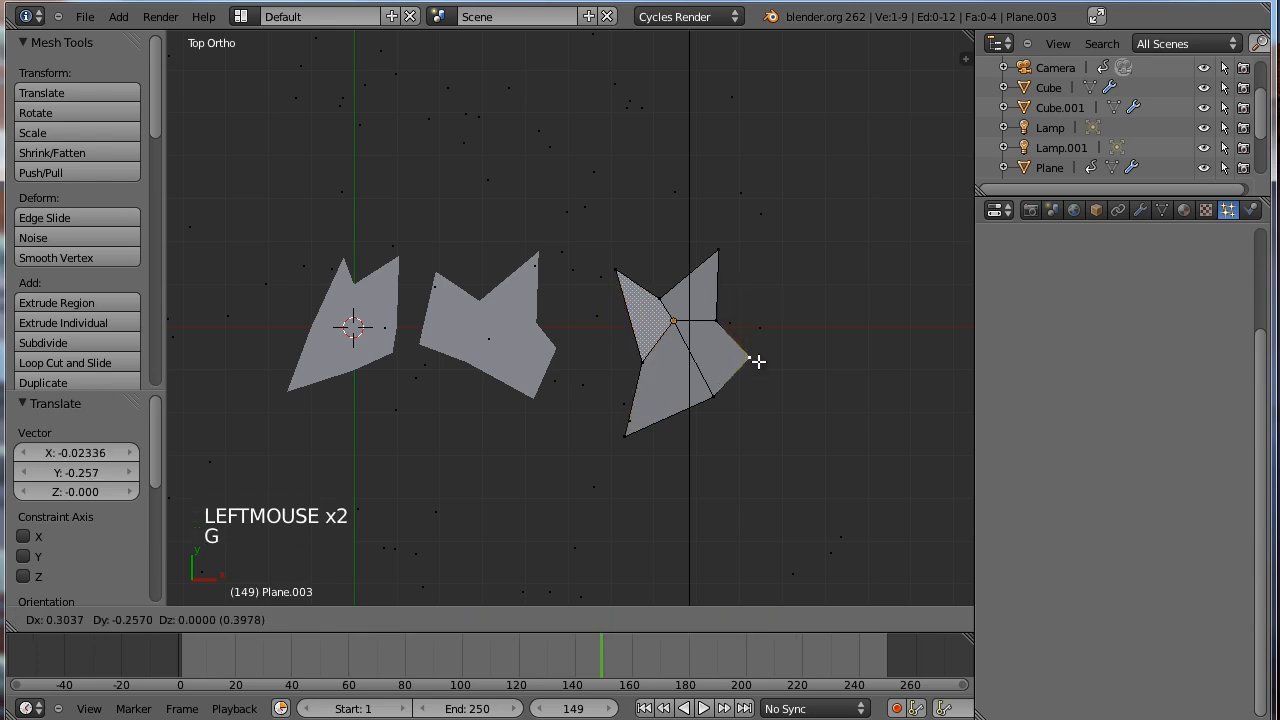
click(717, 344)
click(719, 250)
key(g)
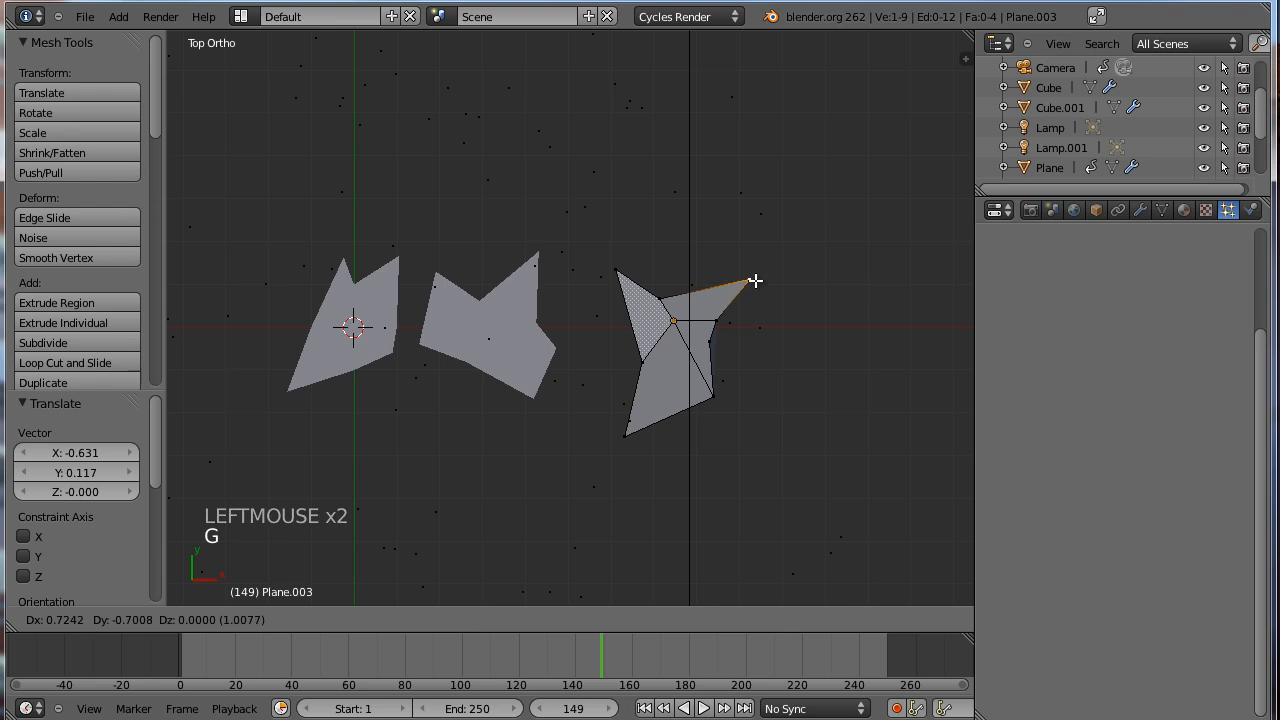
click(749, 280)
key(Tab)
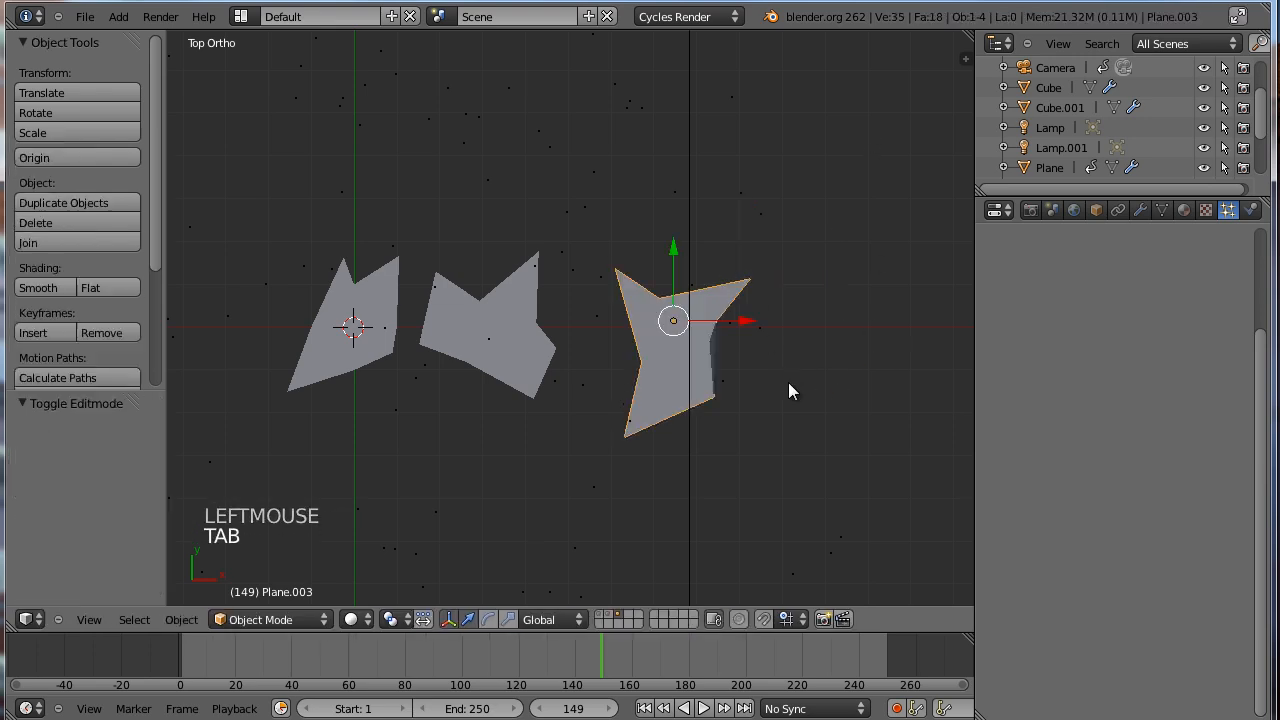
Select all three irregular shapes and put them in a new group named Dust.
shift+click(525, 350)
shift+click(378, 351)
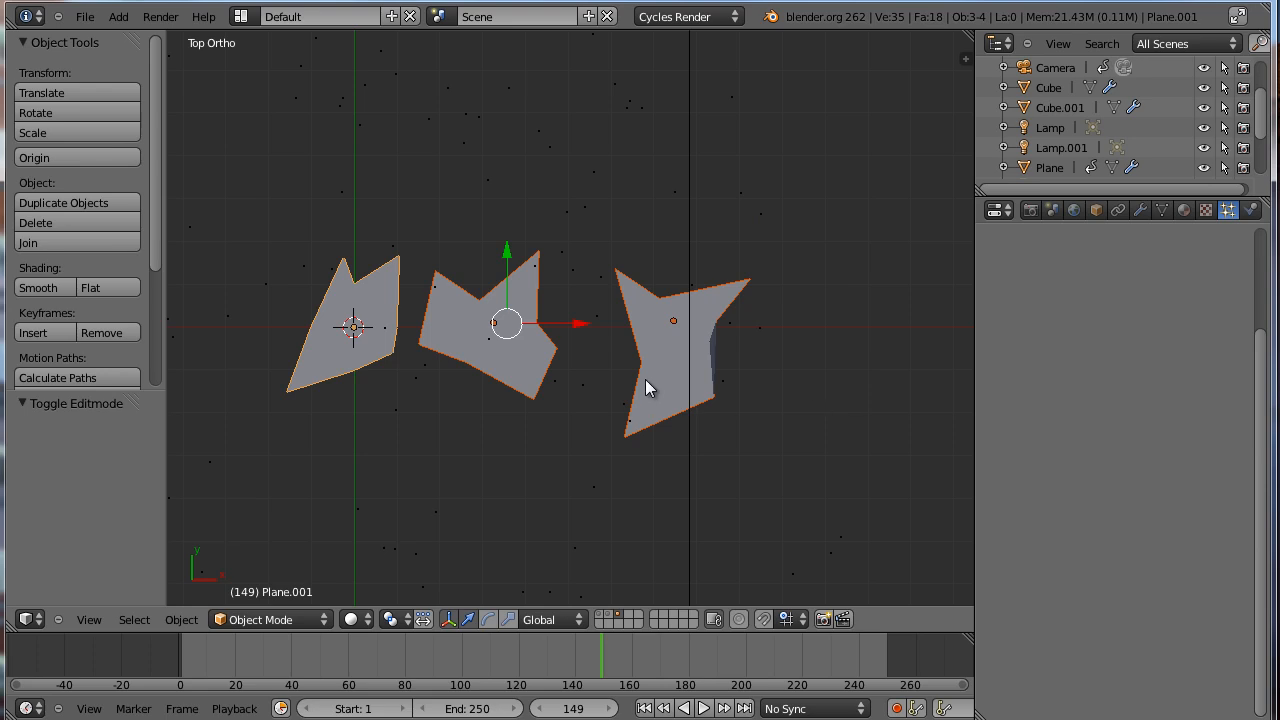
key(ctrl+g)
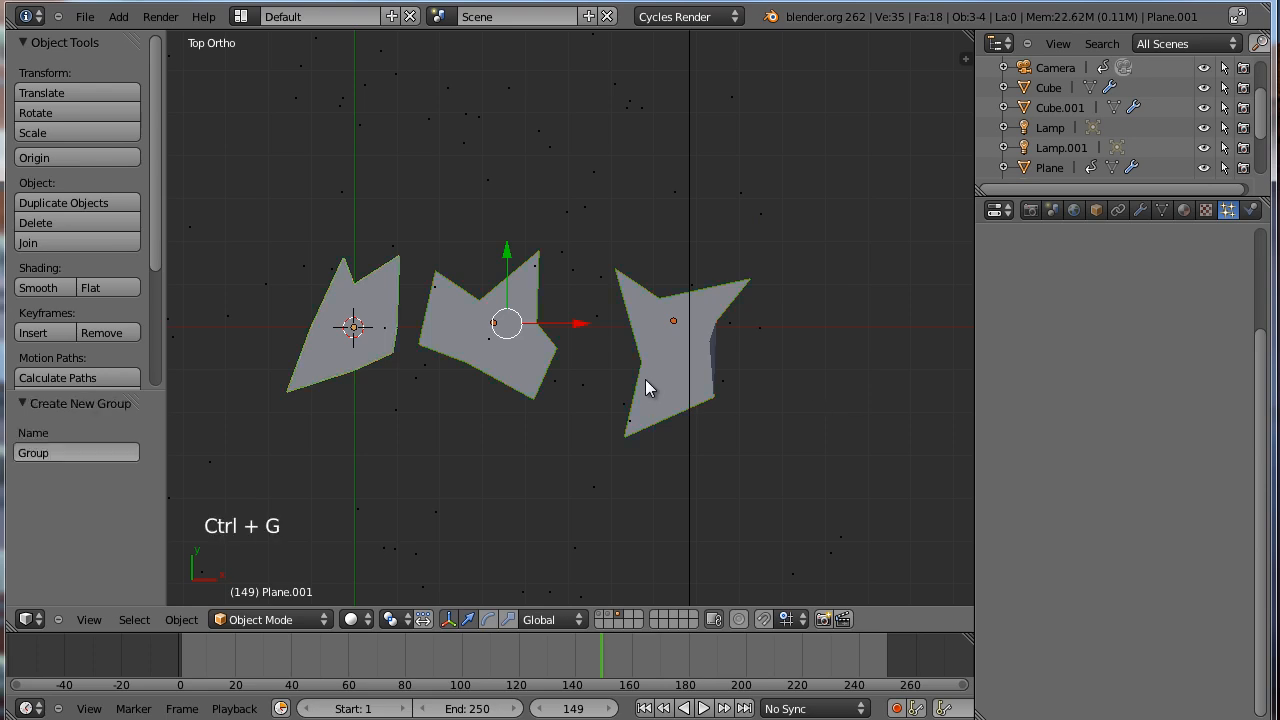
click(58, 452)
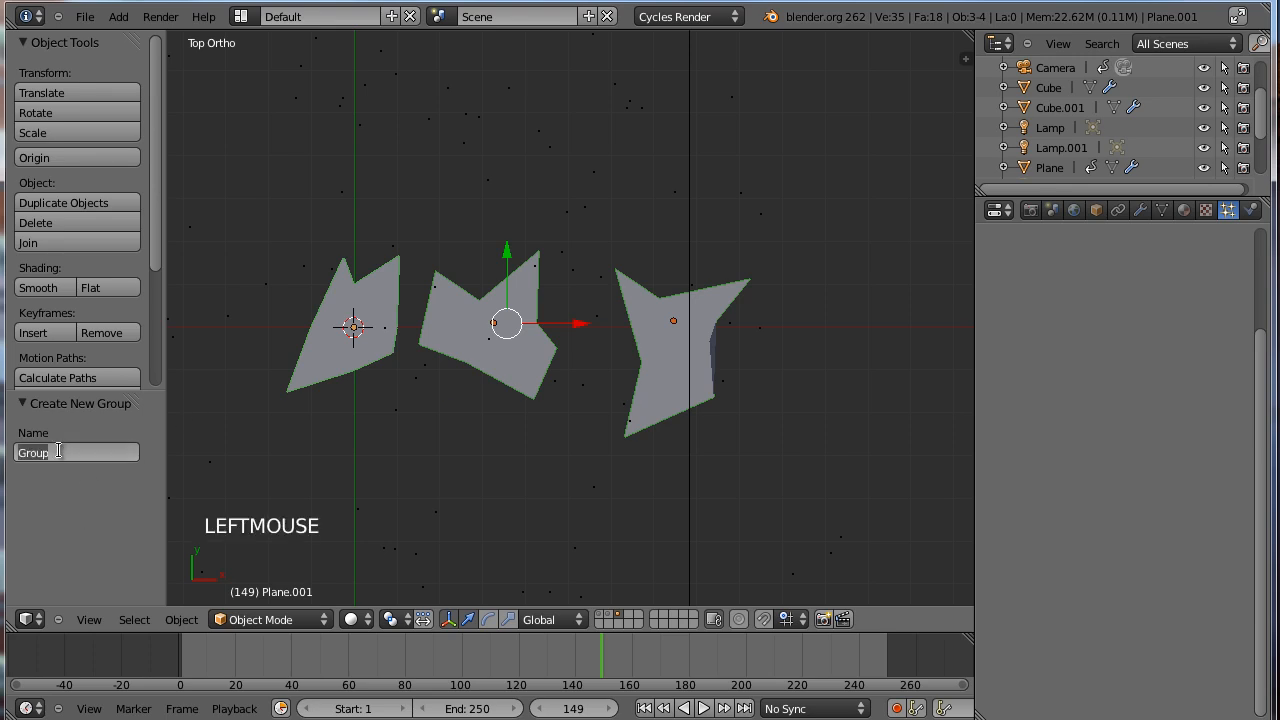
text(Du)
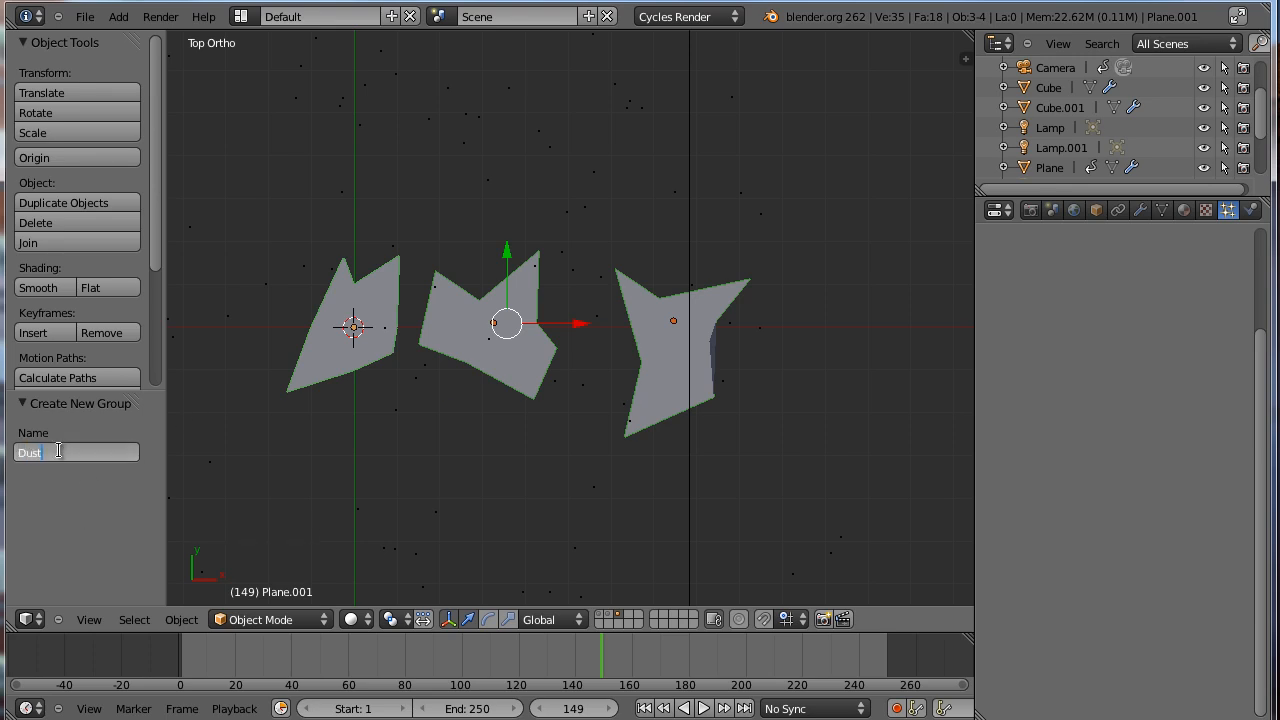
text(st)
key(Return)
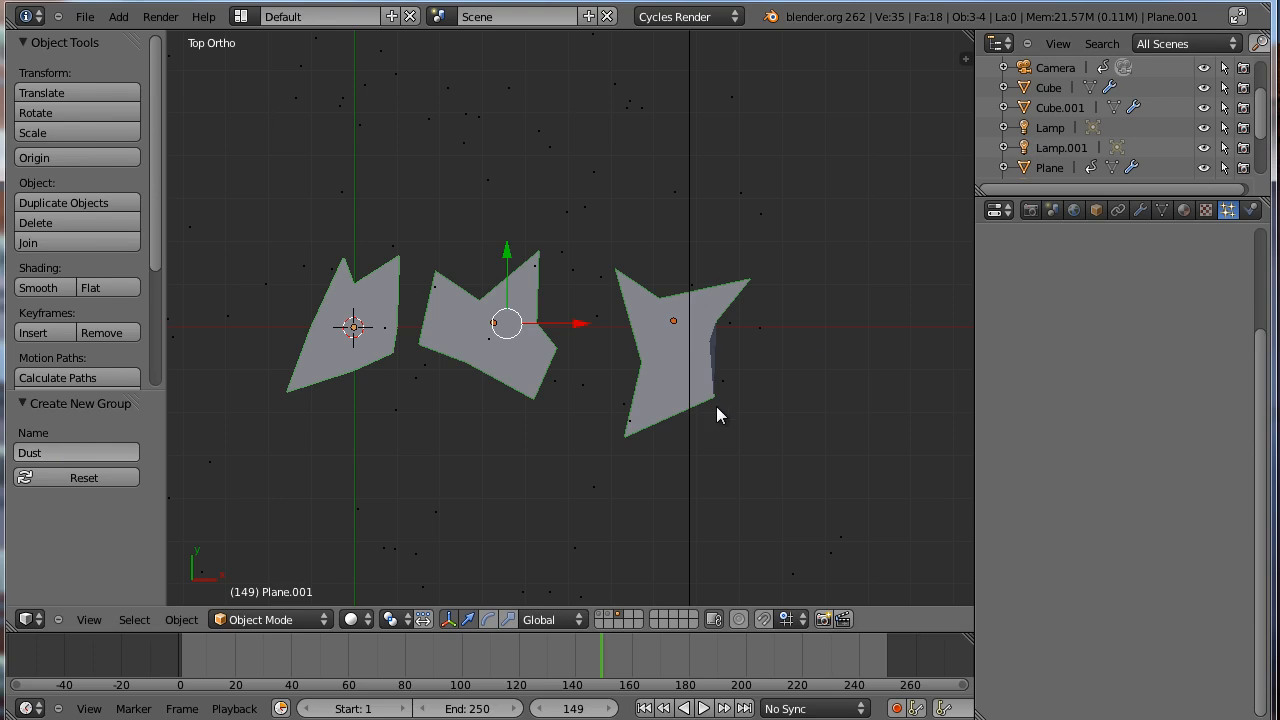
Set the wireframe cube's particle system to render as Group, using Dust as the dupli group.
middle_drag(716, 408, 656, 311)
shift+middle_drag(457, 437, 490, 403)
click(731, 232)
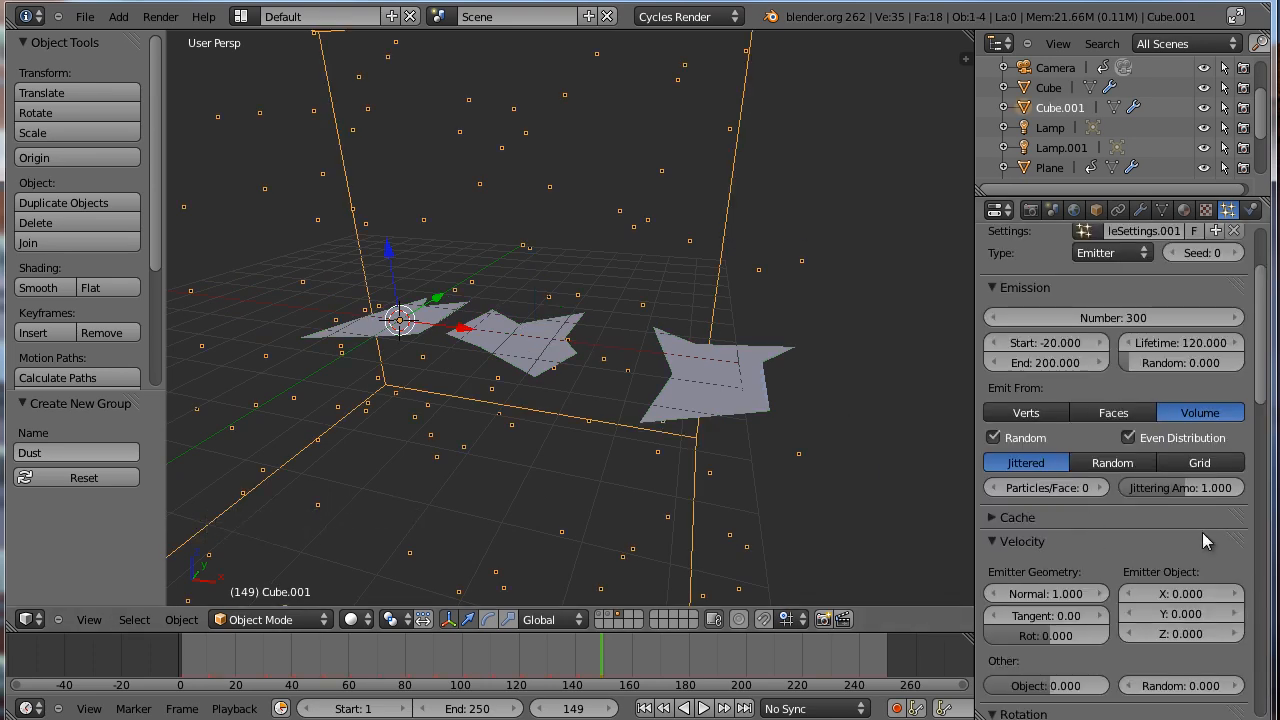
scroll(1101, 531, down, 4)
scroll(1101, 531, down, 13)
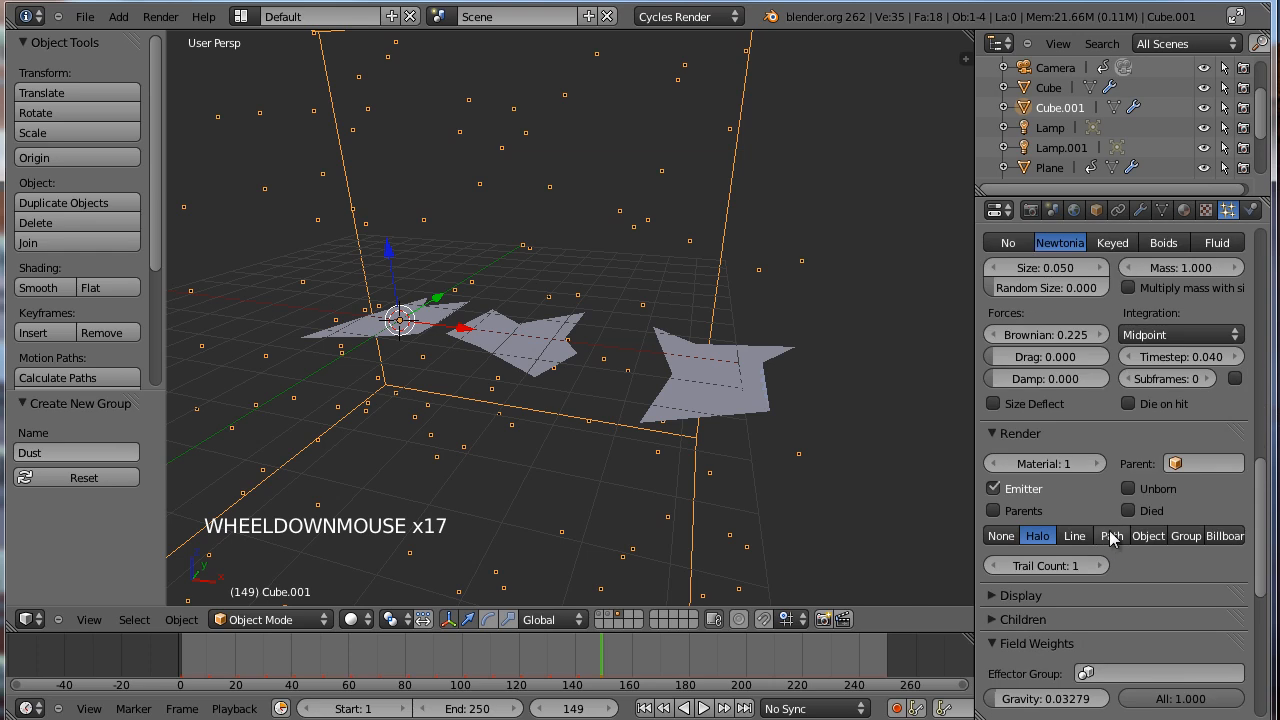
click(1186, 536)
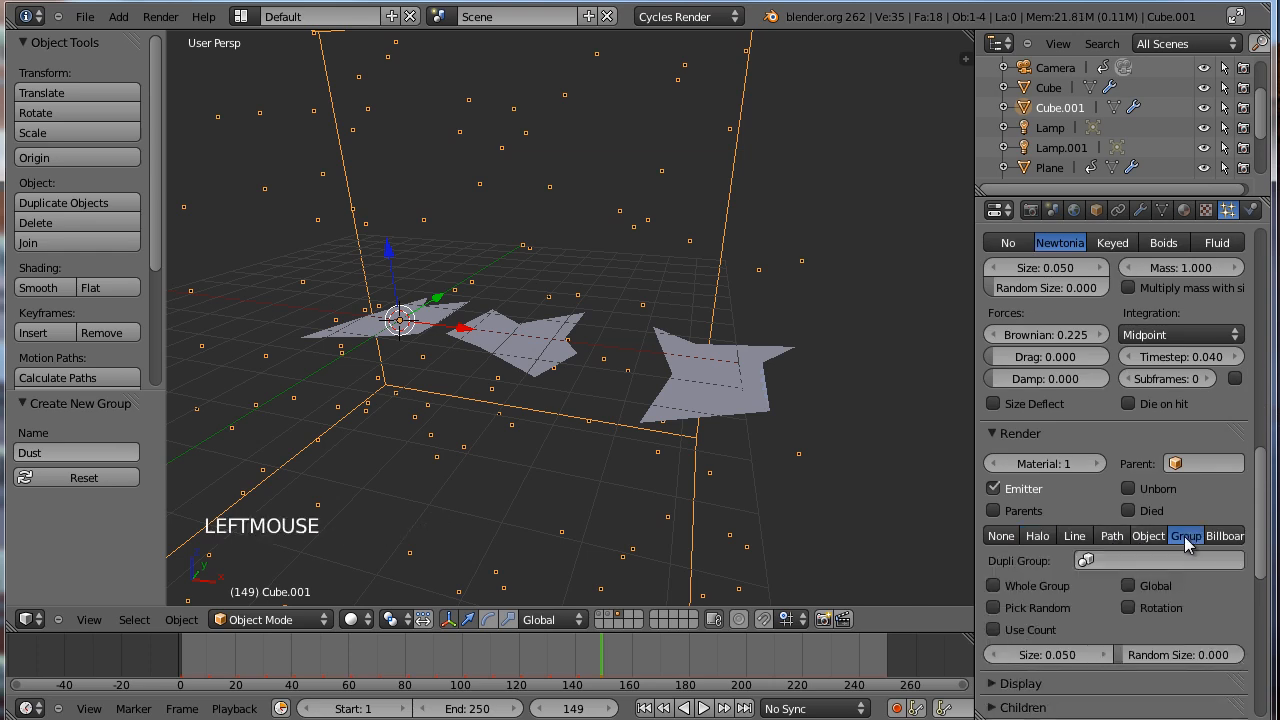
click(1085, 560)
click(1118, 356)
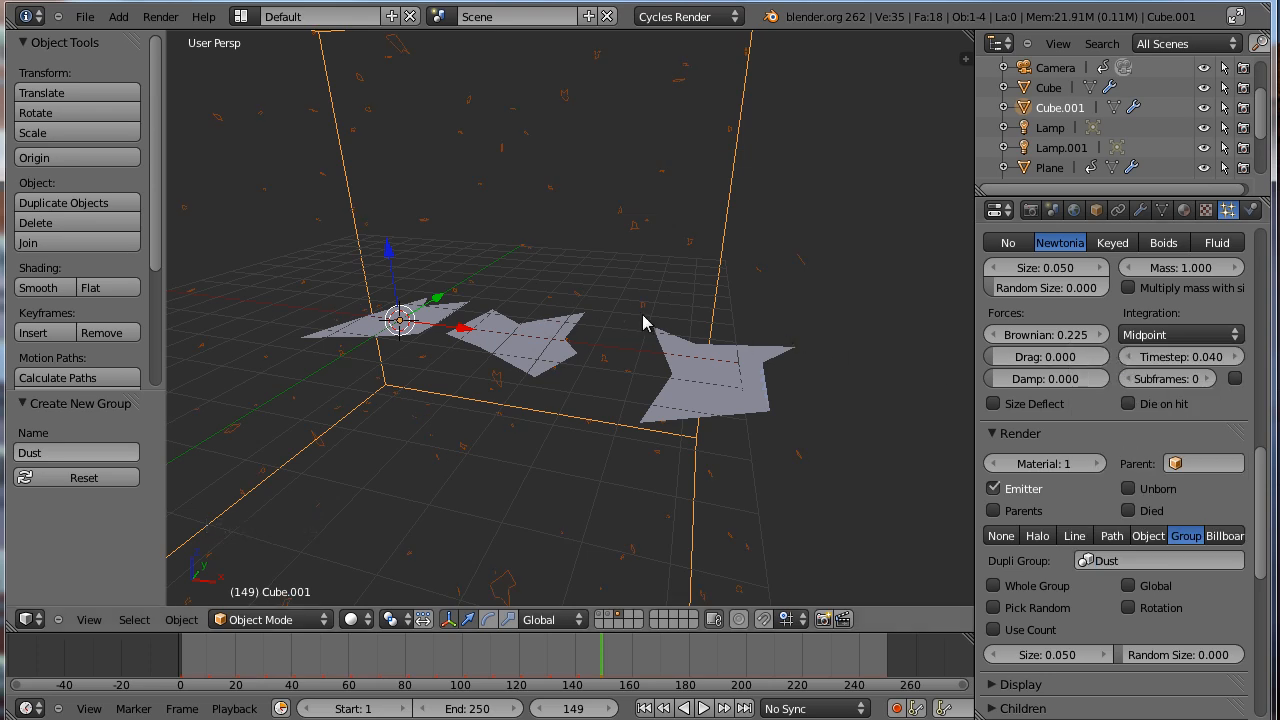
middle_drag(707, 340, 692, 318)
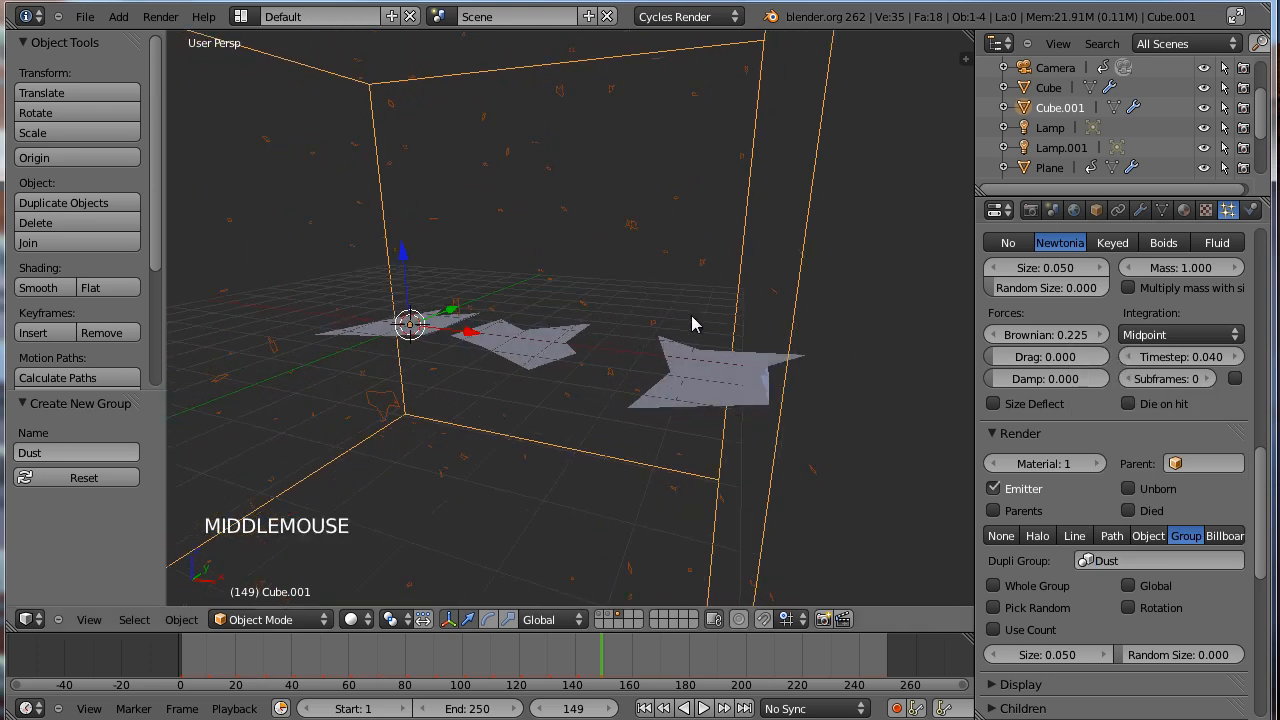
shift+middle_drag(520, 322, 598, 326)
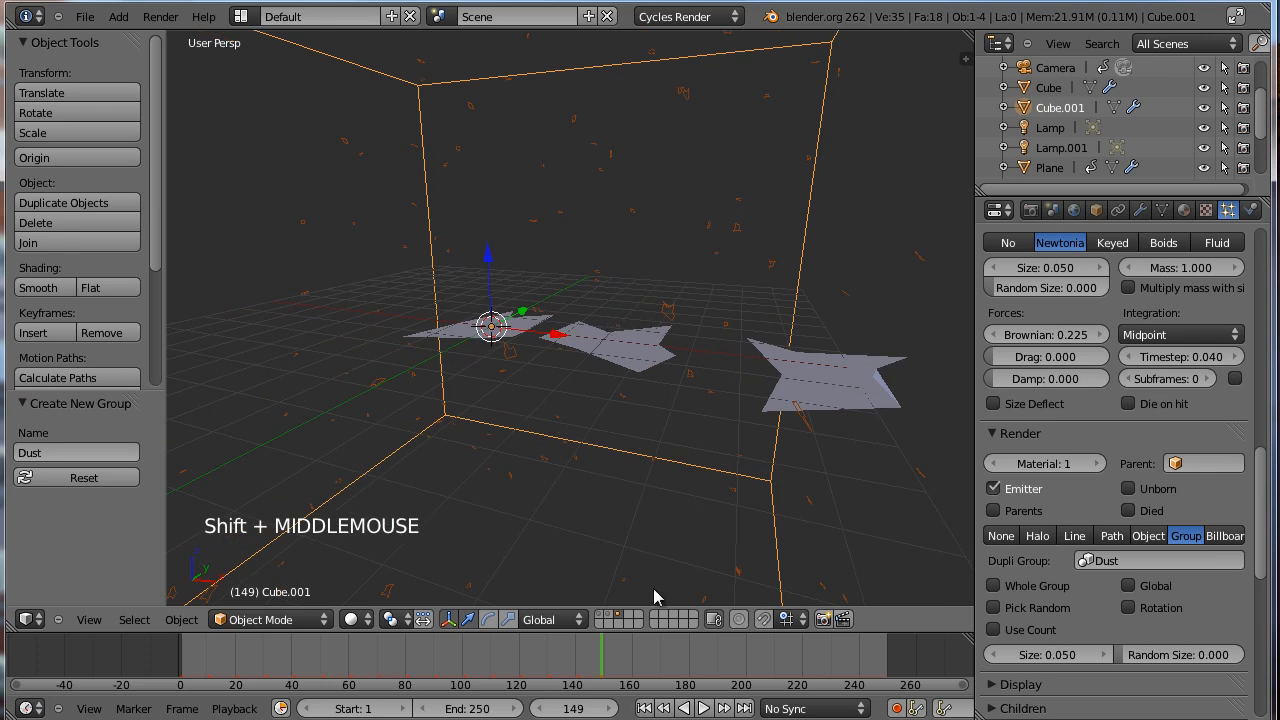
Set the dust particles' random size to 0.328 and play the animation from frame 0 to check the variation.
right_drag(257, 674, 122, 670)
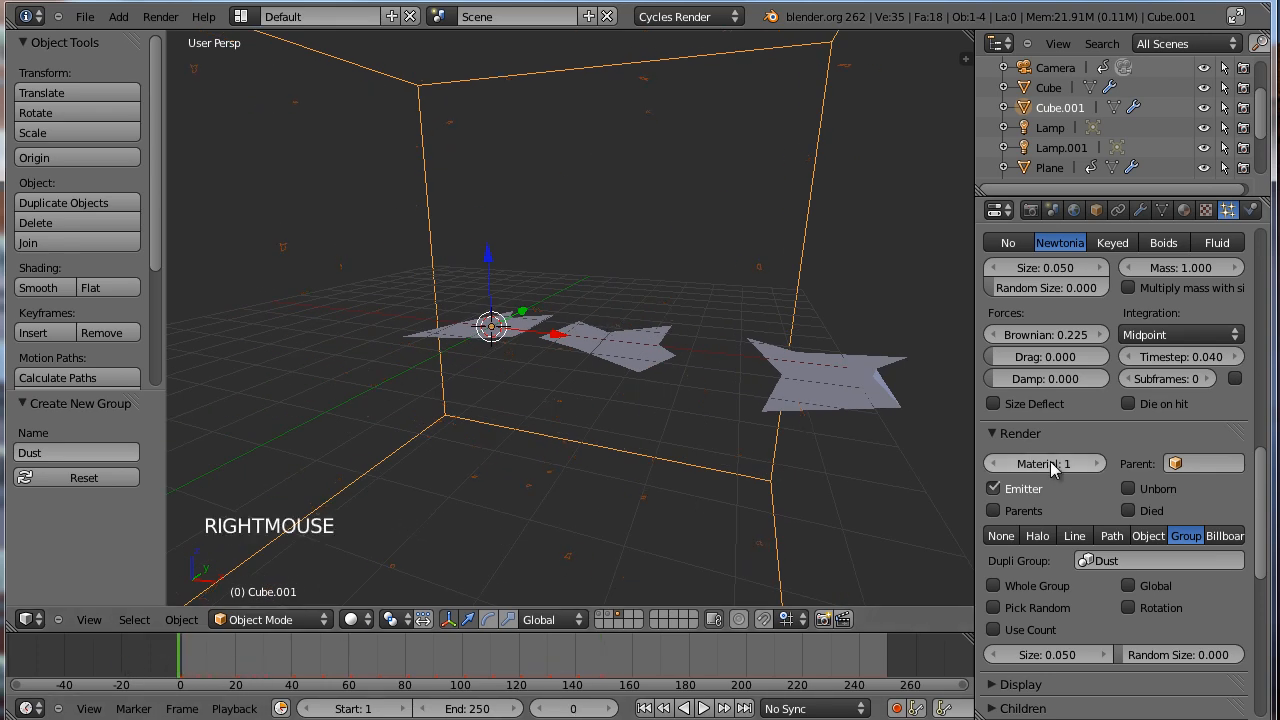
middle_drag(1080, 325, 1068, 420)
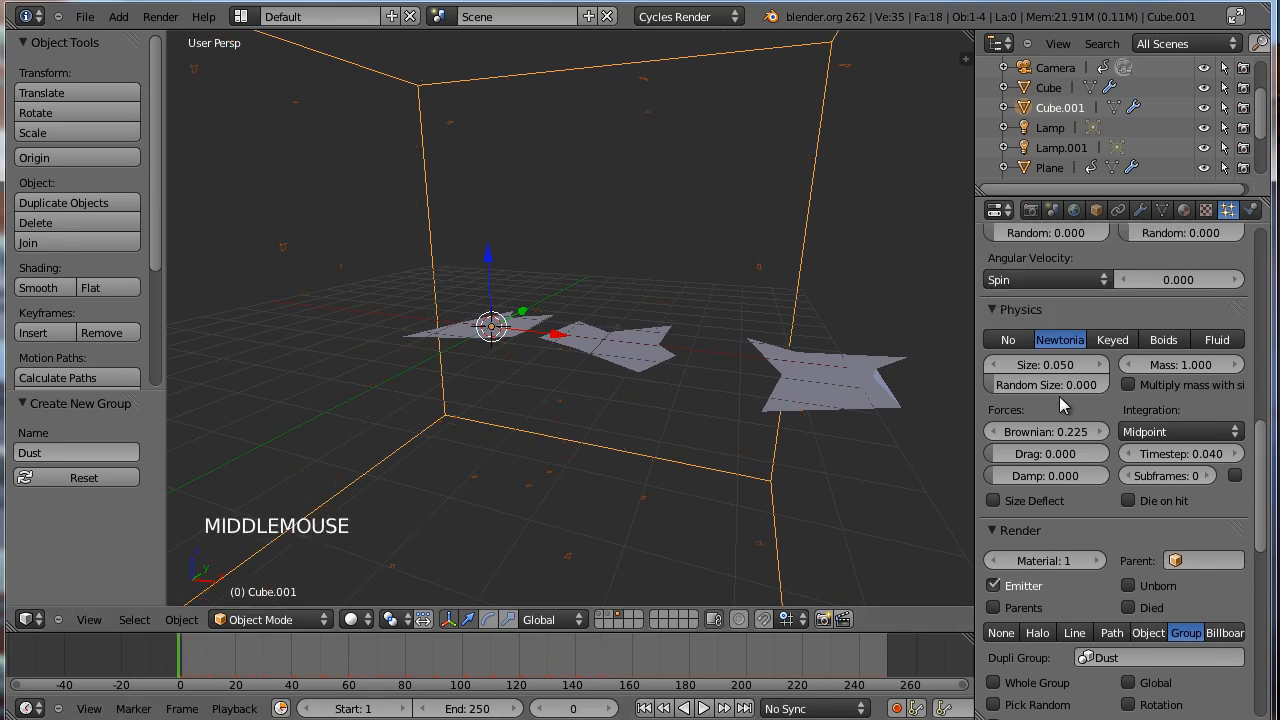
drag(1016, 388, 1049, 381)
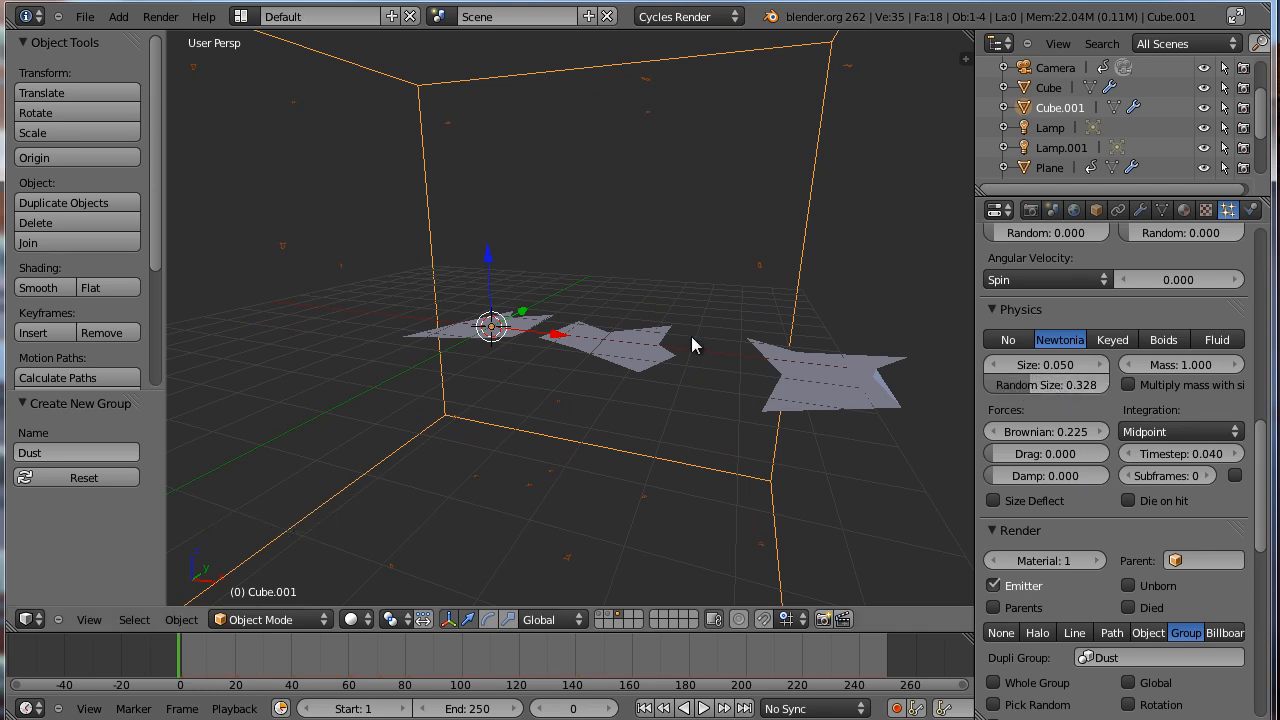
key(alt+a)
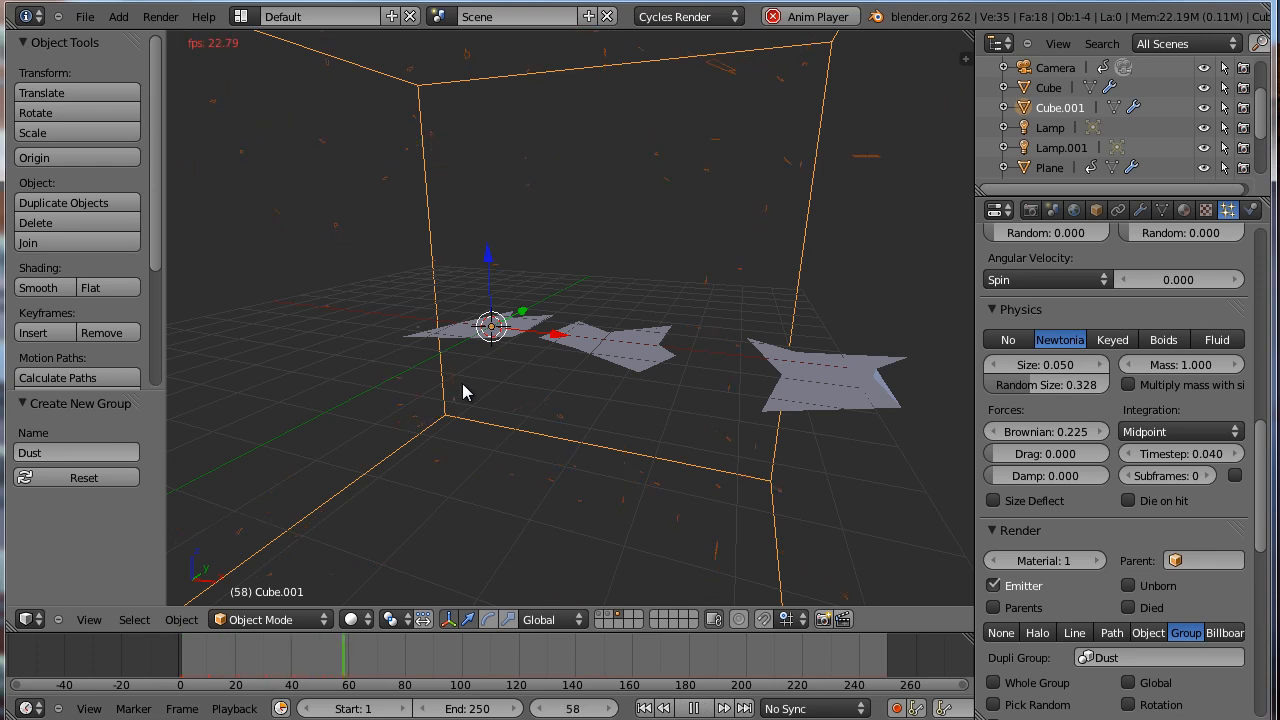
key(alt+a)
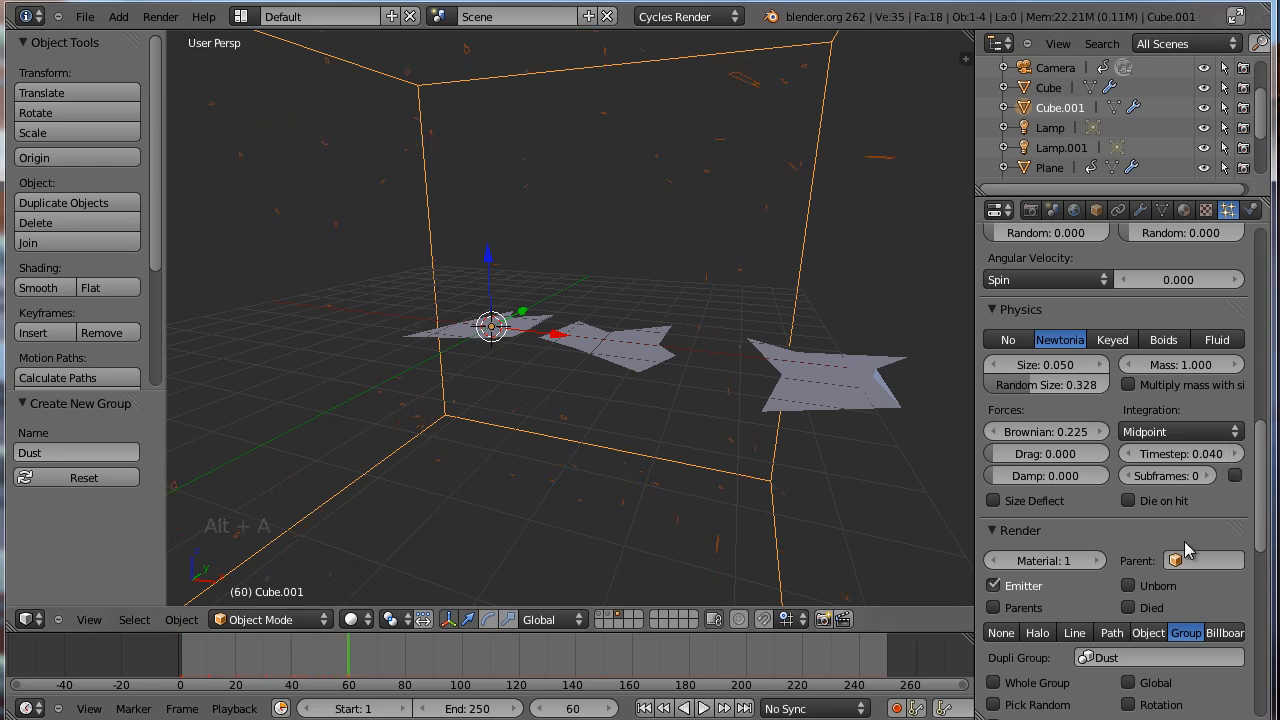
Set the particles' Spin angular velocity to 0.565 and play the animation from the start to check the rotation.
middle_drag(1158, 537, 1165, 693)
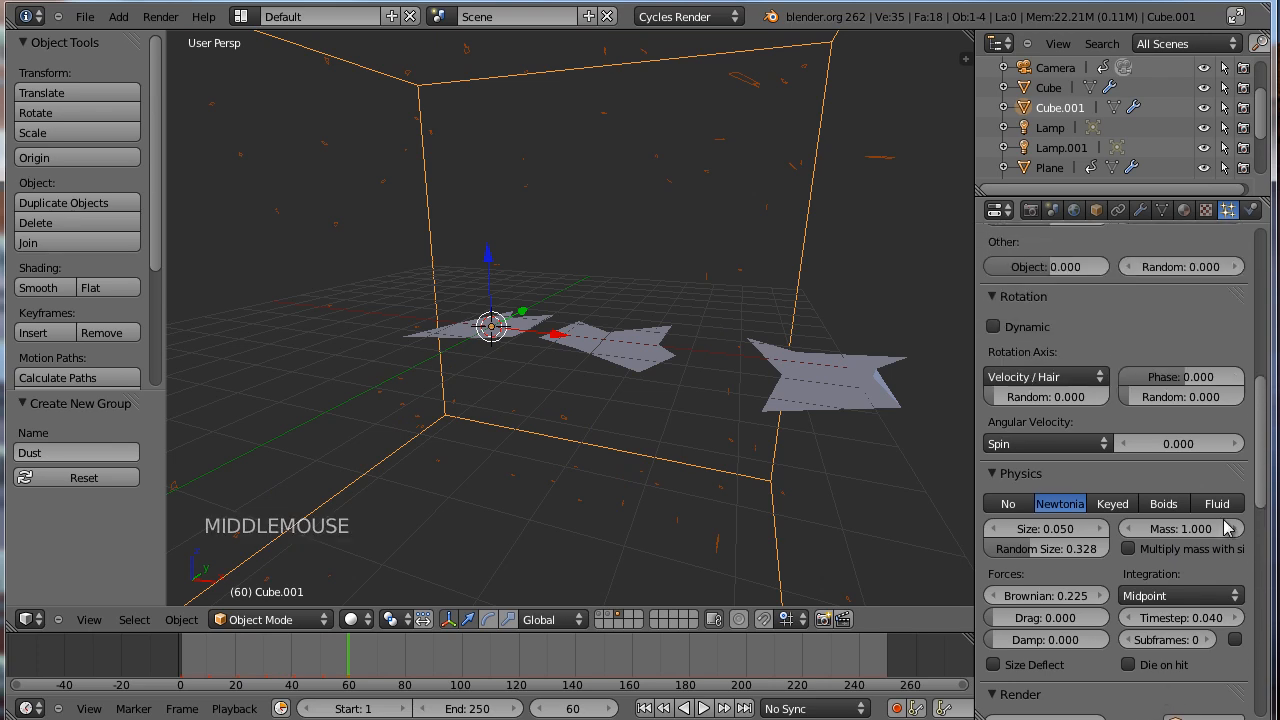
drag(1162, 444, 1212, 445)
right_click(163, 677)
key(alt+a)
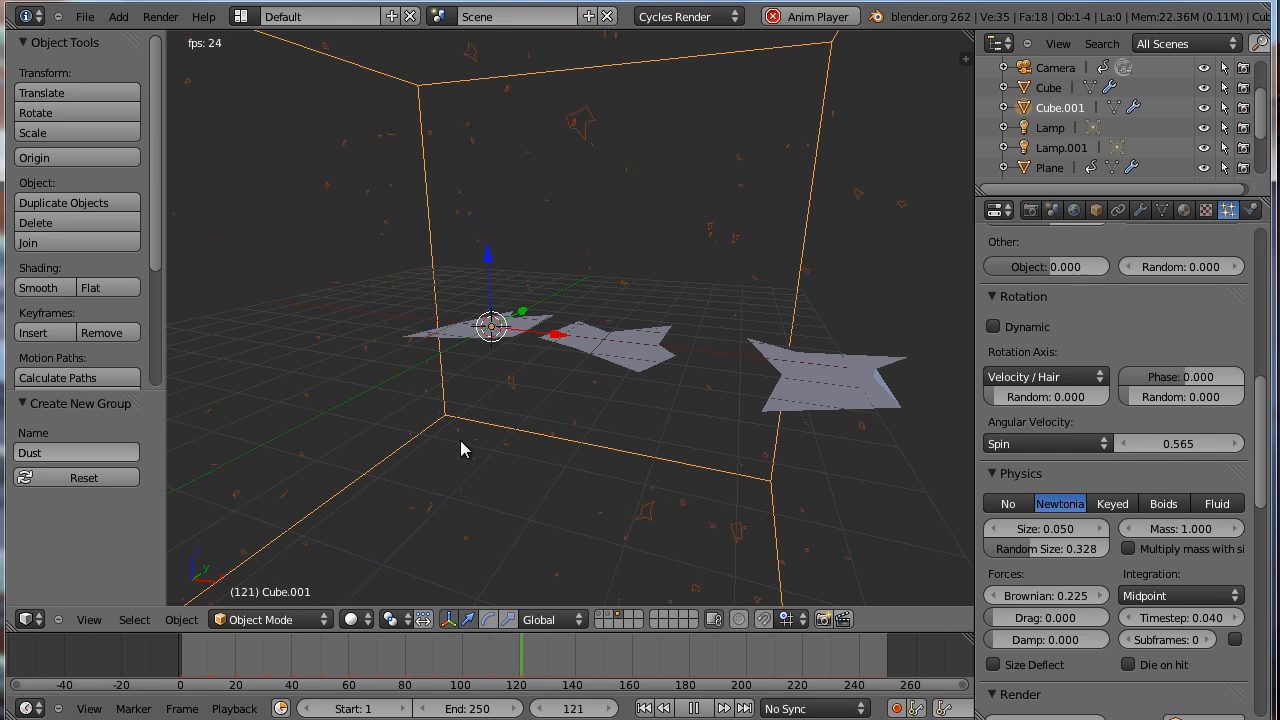
key(alt+a)
Reduce the number of emitted dust particles to 150 and replay the animation from the start.
middle_drag(1081, 318, 1184, 674)
middle_drag(1166, 400, 1187, 697)
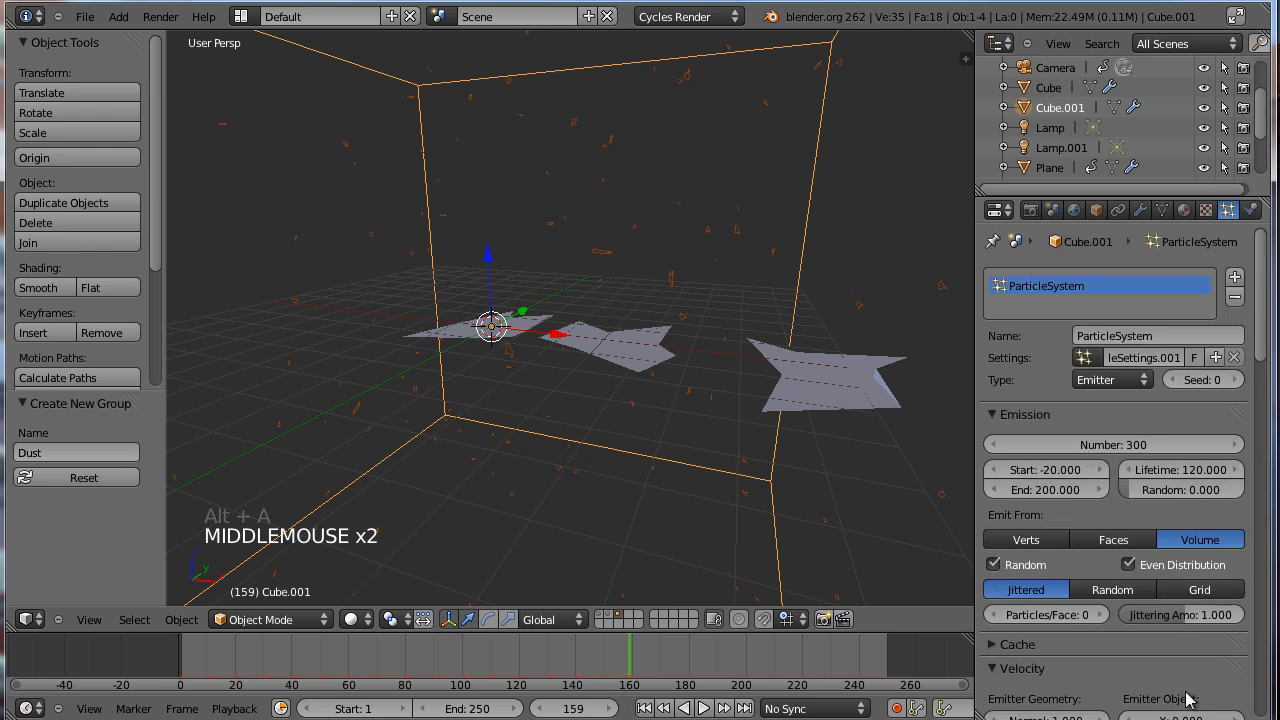
click(1138, 444)
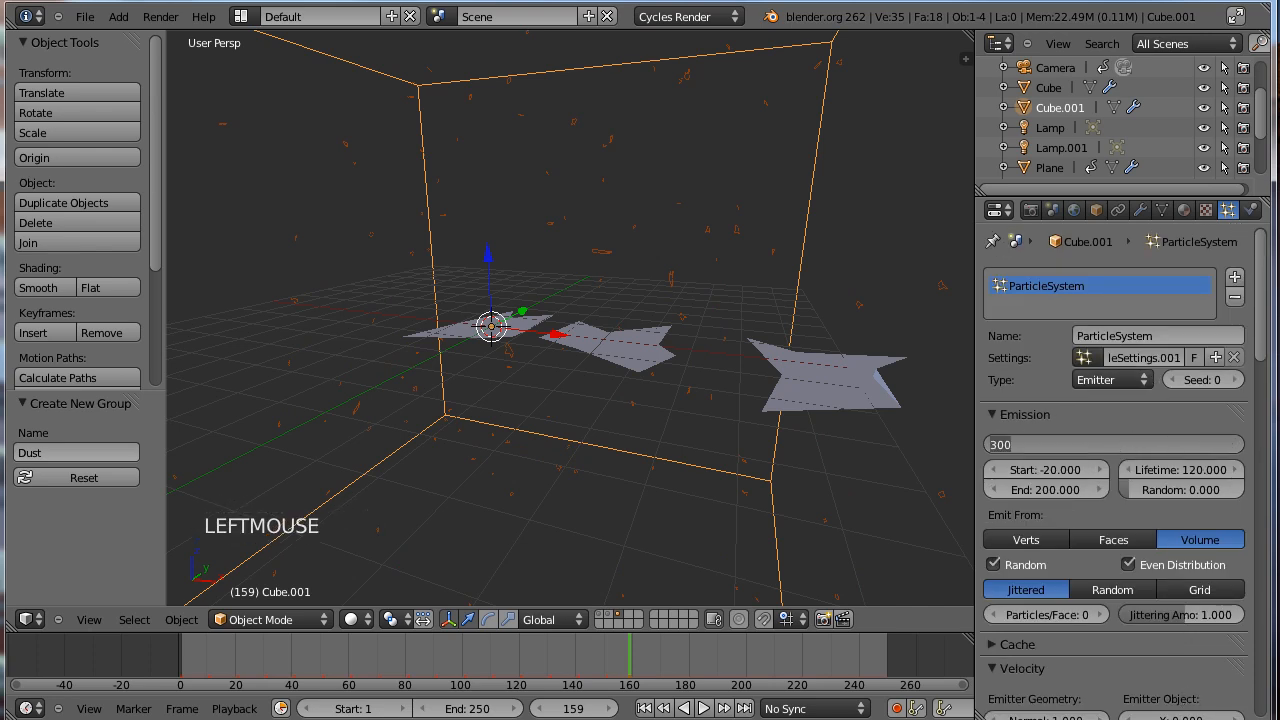
text(150)
key(Return)
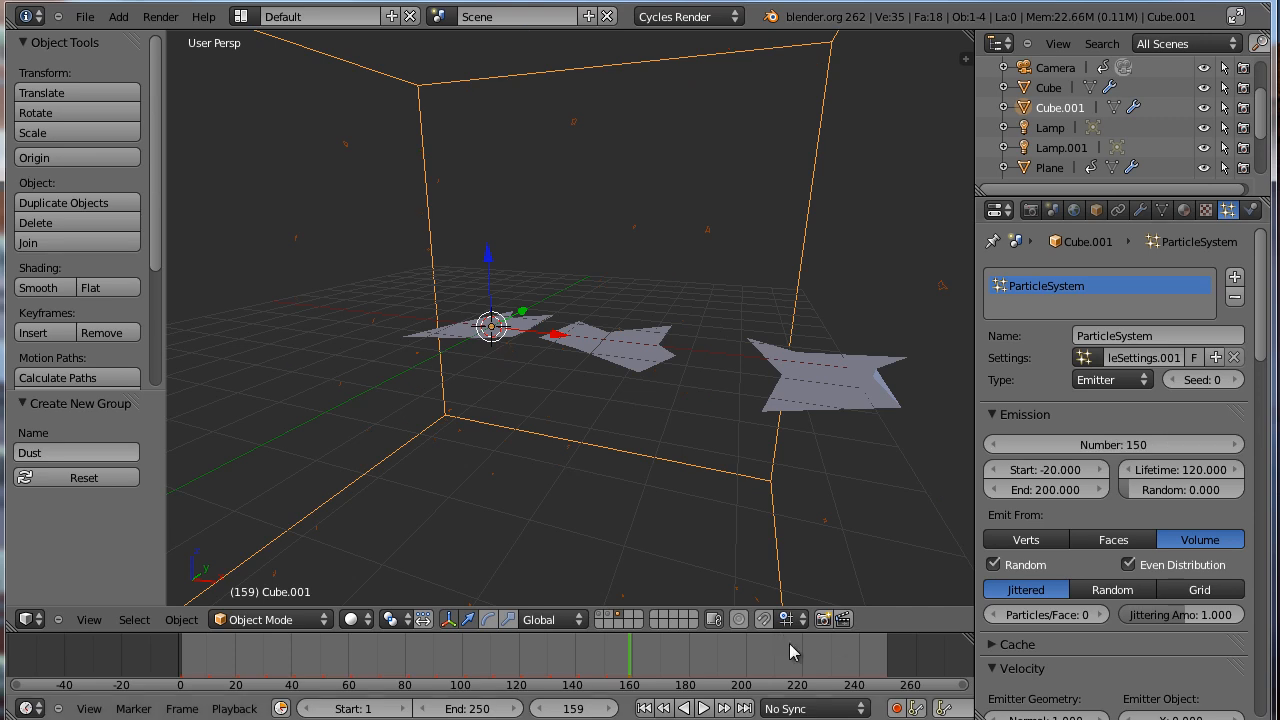
right_click(85, 648)
key(alt+a)
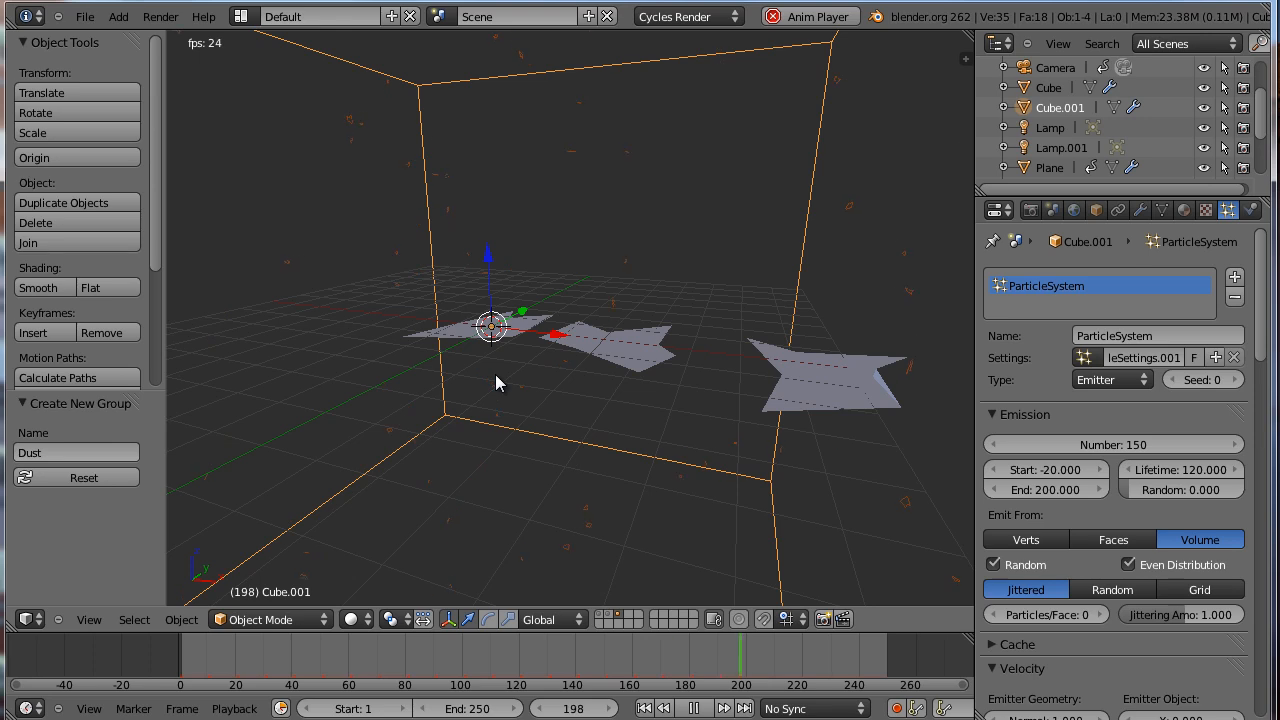
key(alt+a)
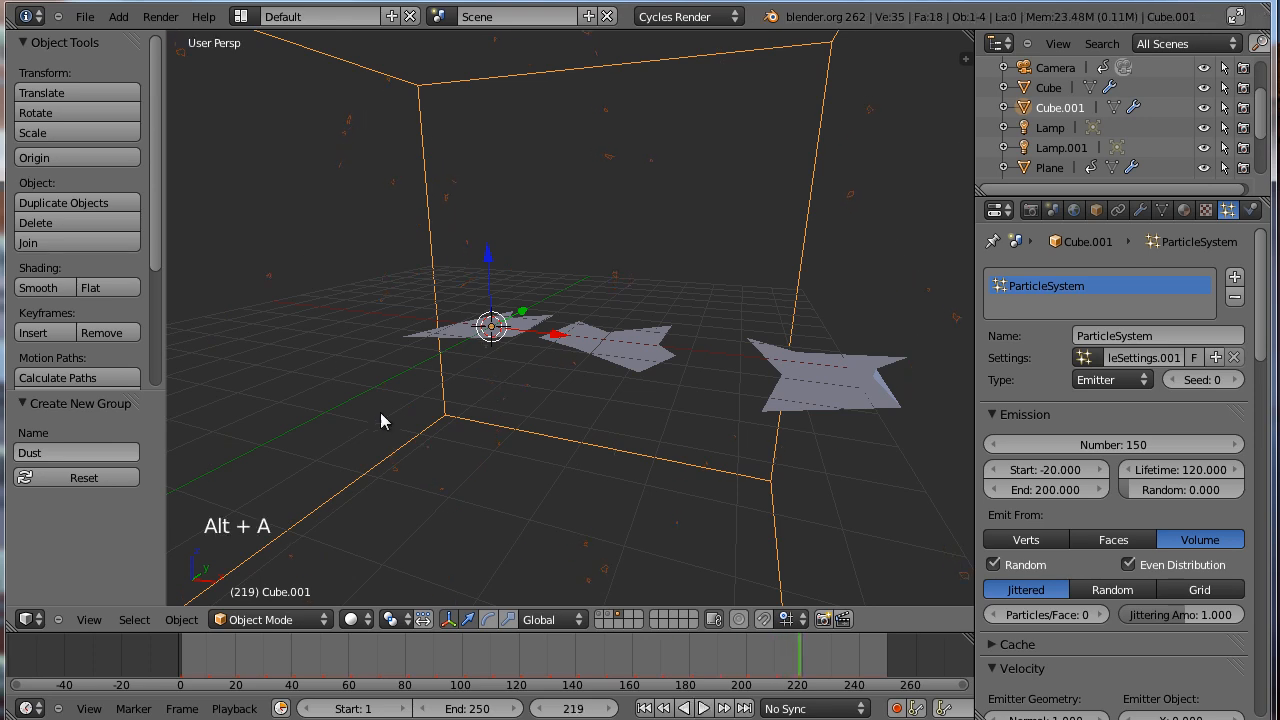
Select all three irregular shapes through their shared group and move them to the fourth layer.
click(810, 397)
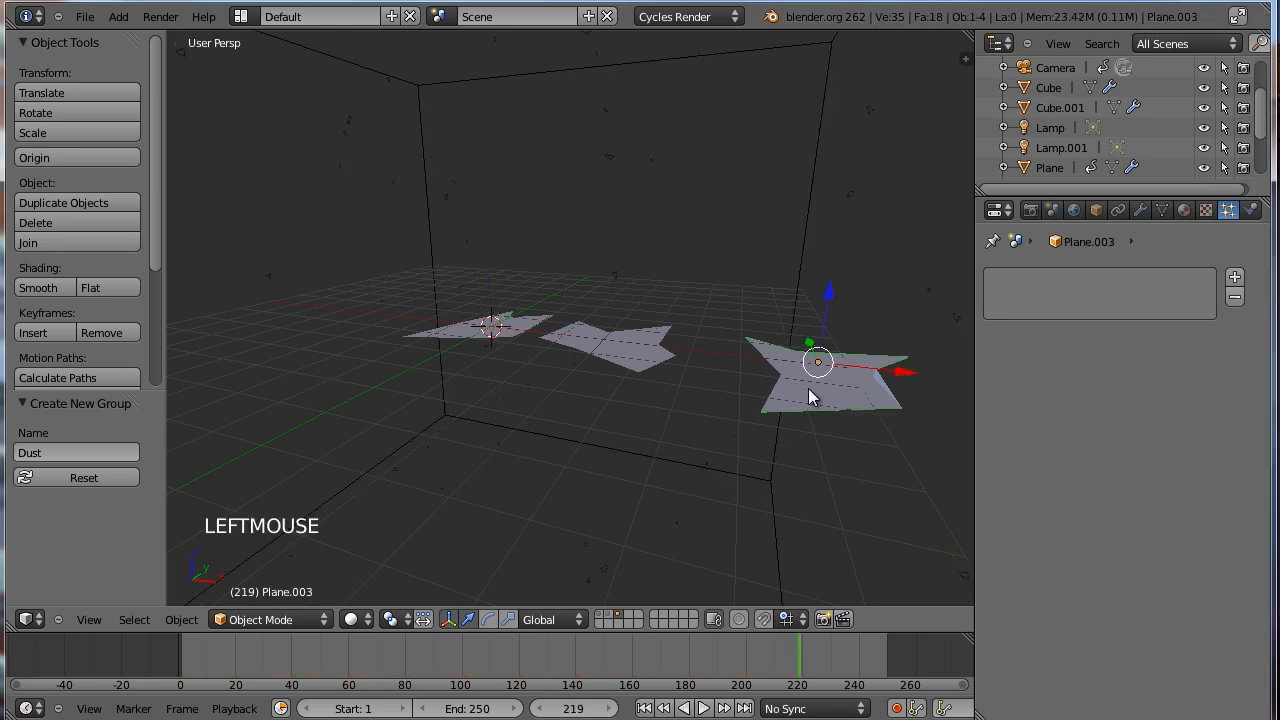
key(shift+g)
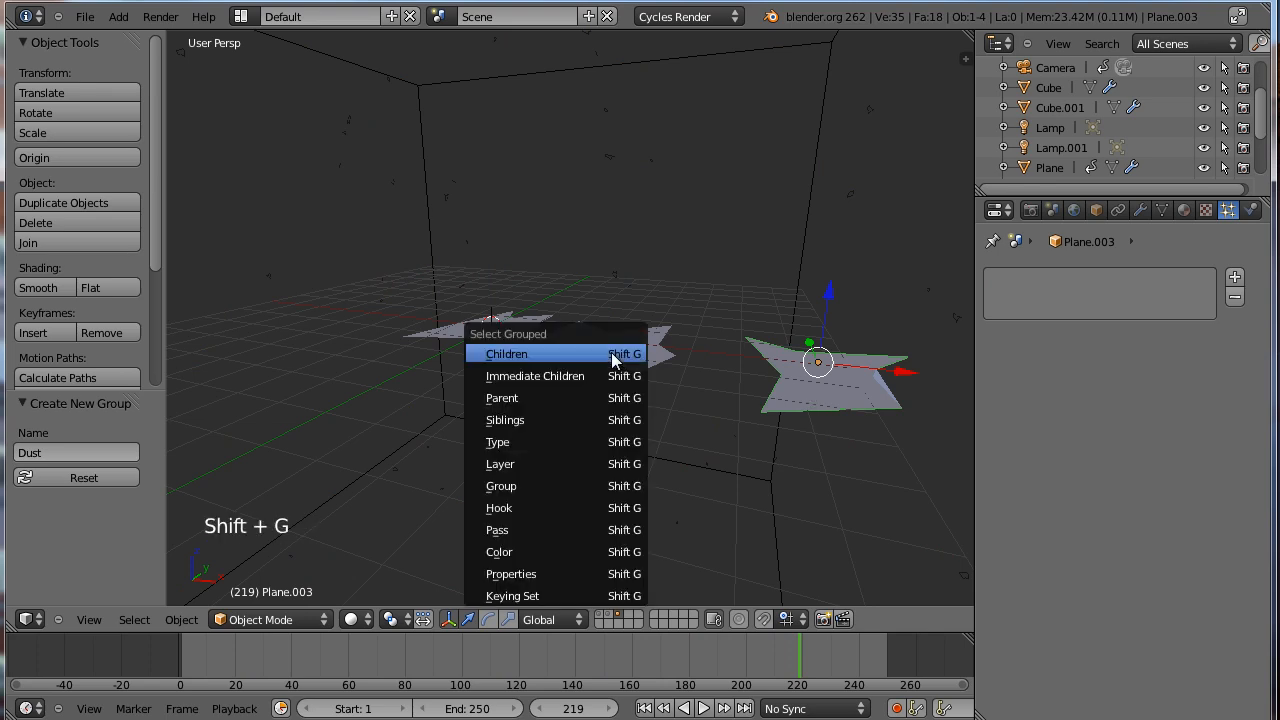
click(524, 484)
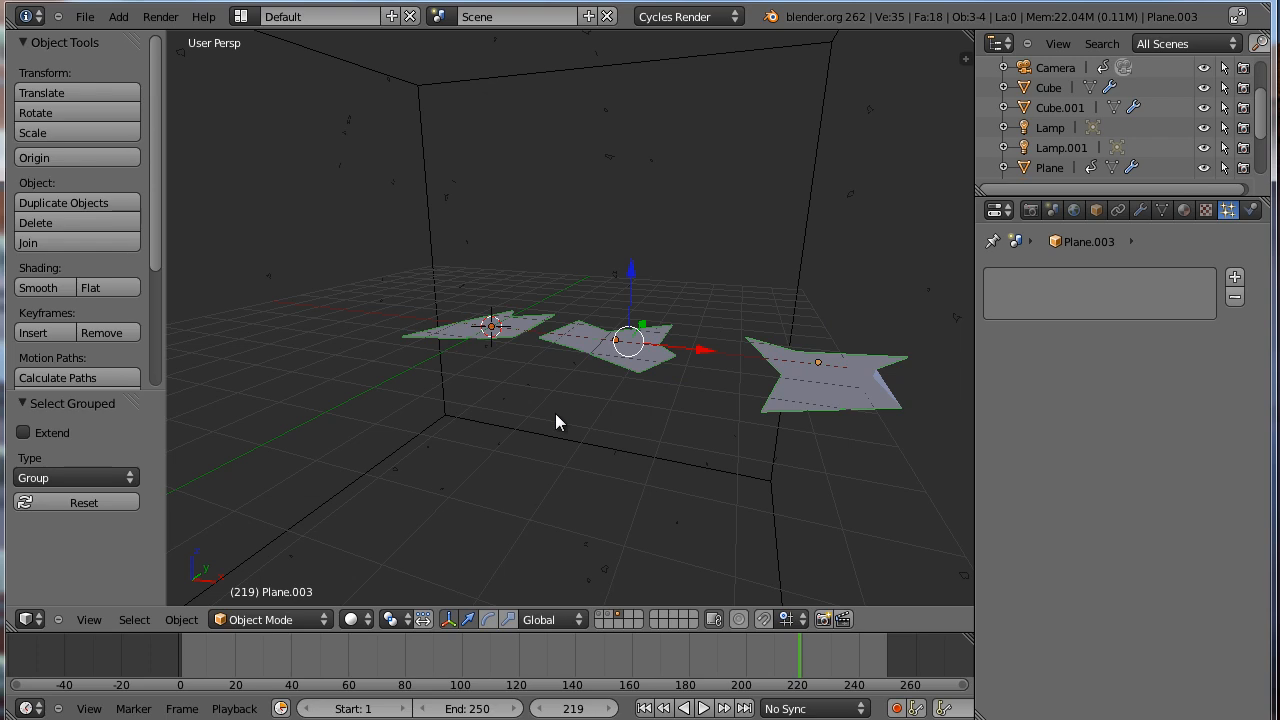
key(m)
click(756, 445)
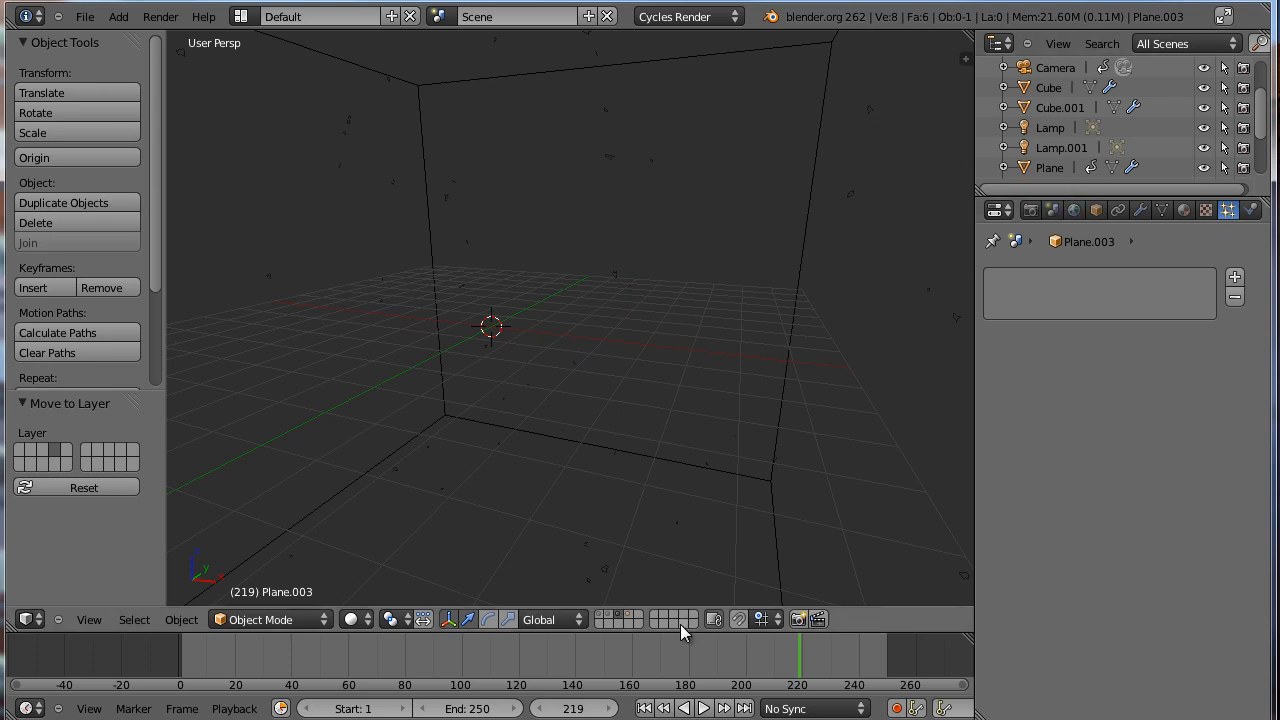
Show the cube-sphere and dust emitter layers together, and preview the camera view in Rendered shading at frame 0.
click(608, 615)
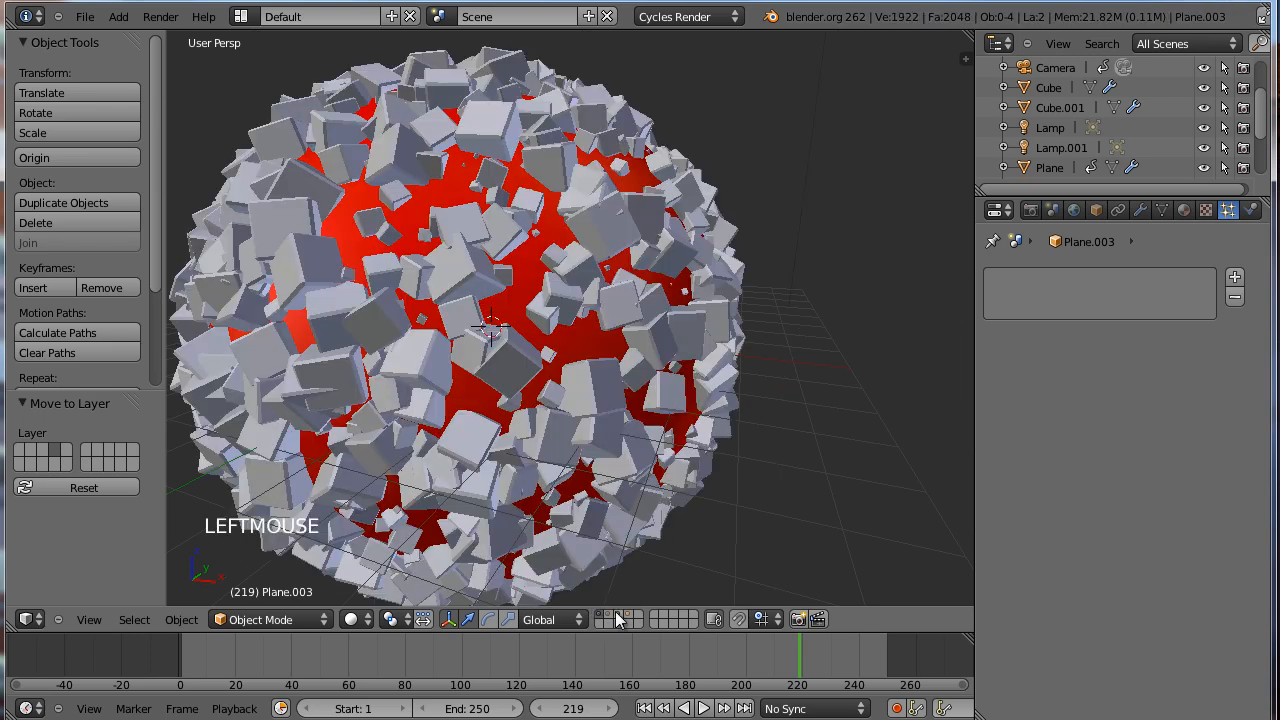
shift+click(617, 619)
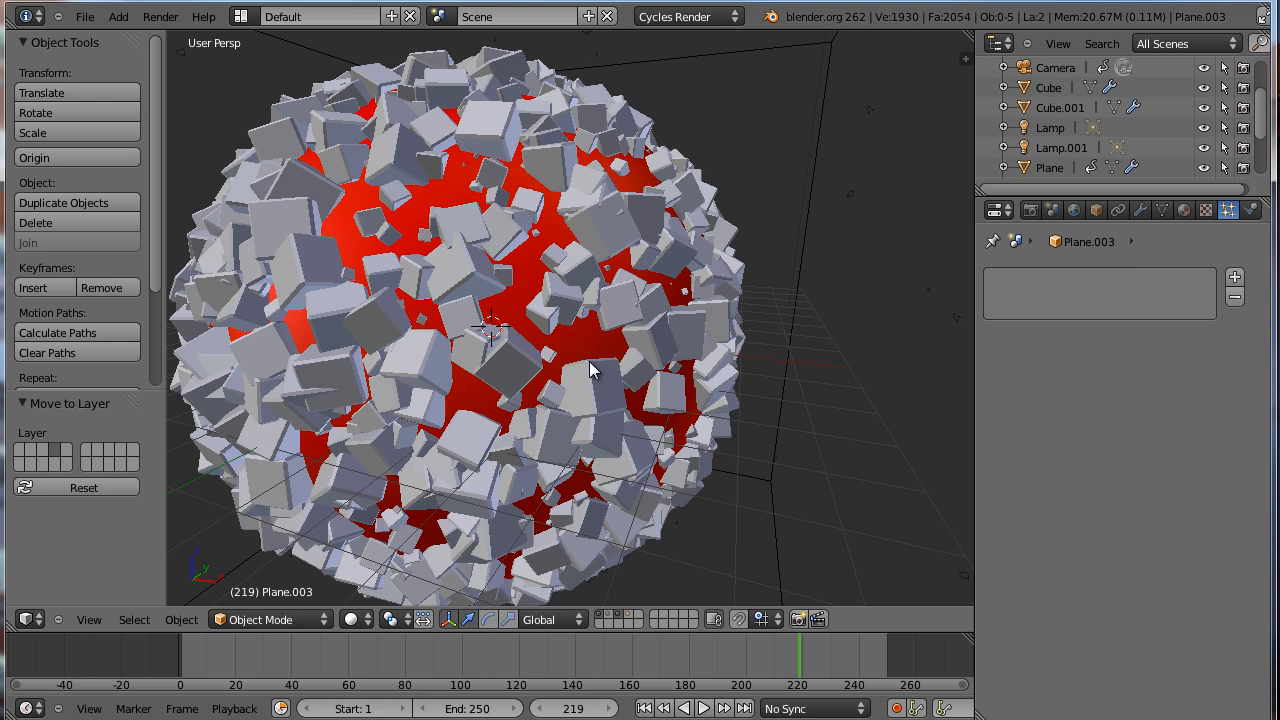
key(KP_0)
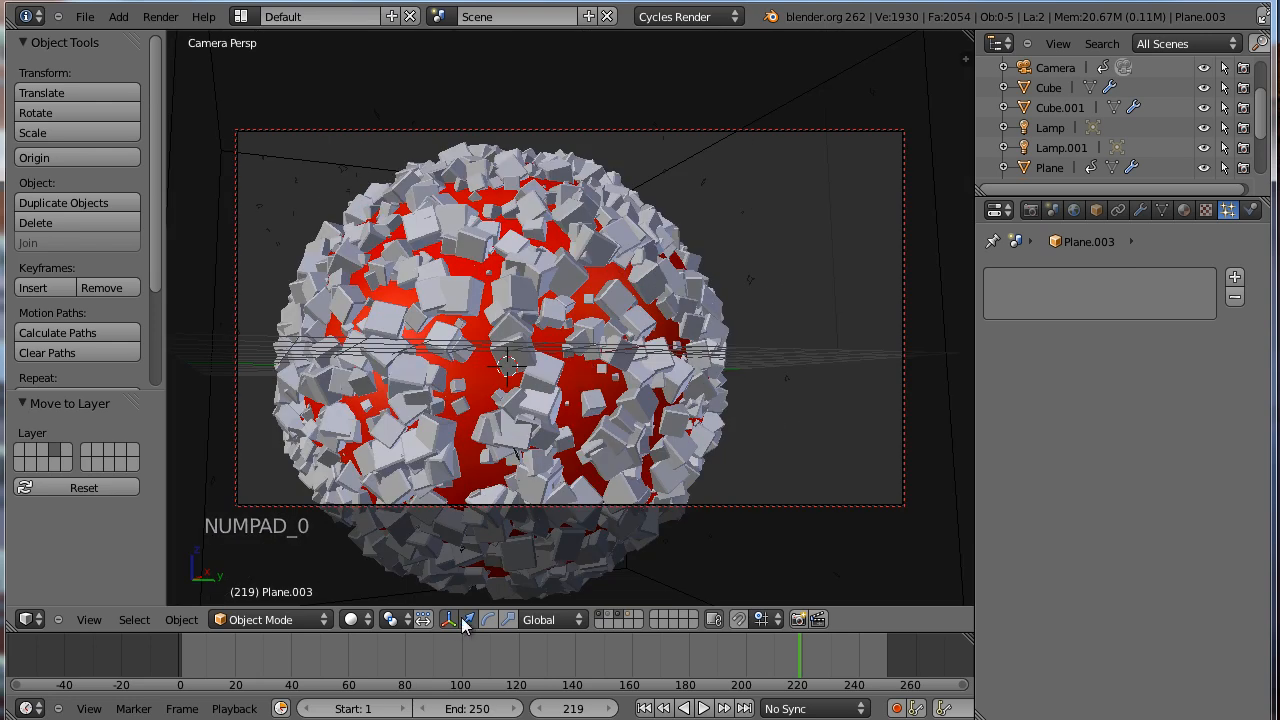
click(370, 617)
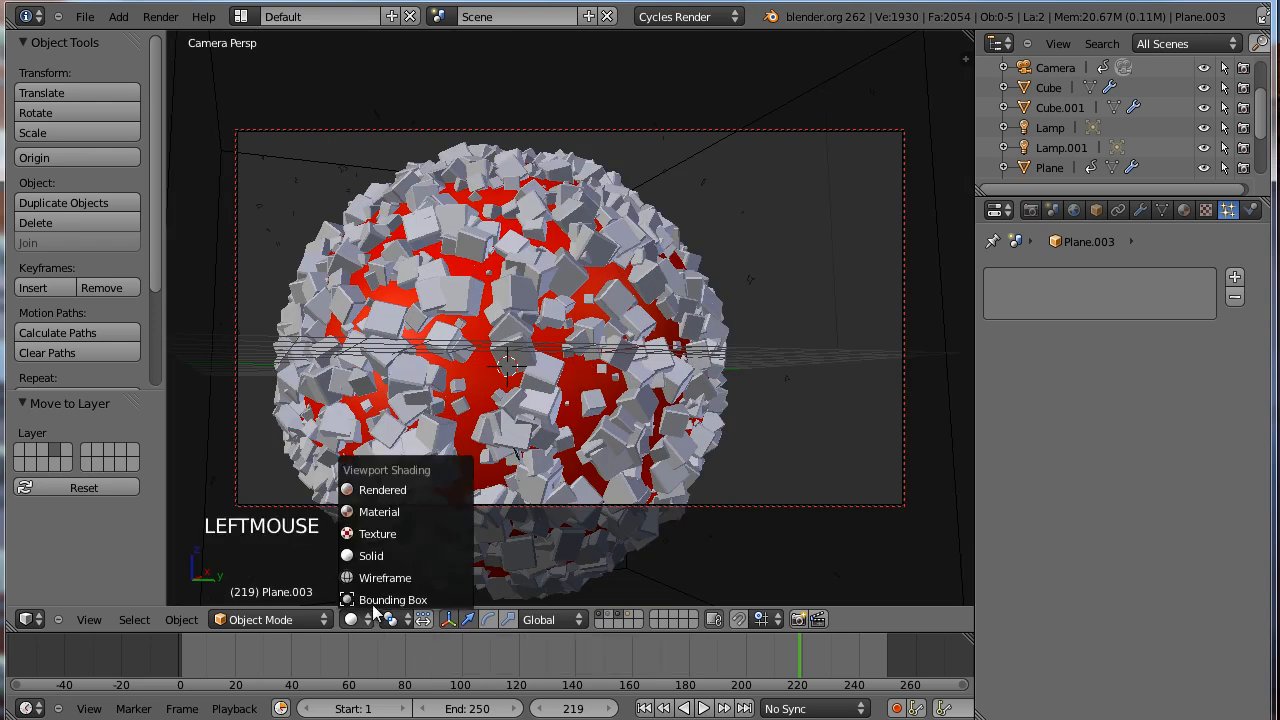
click(388, 490)
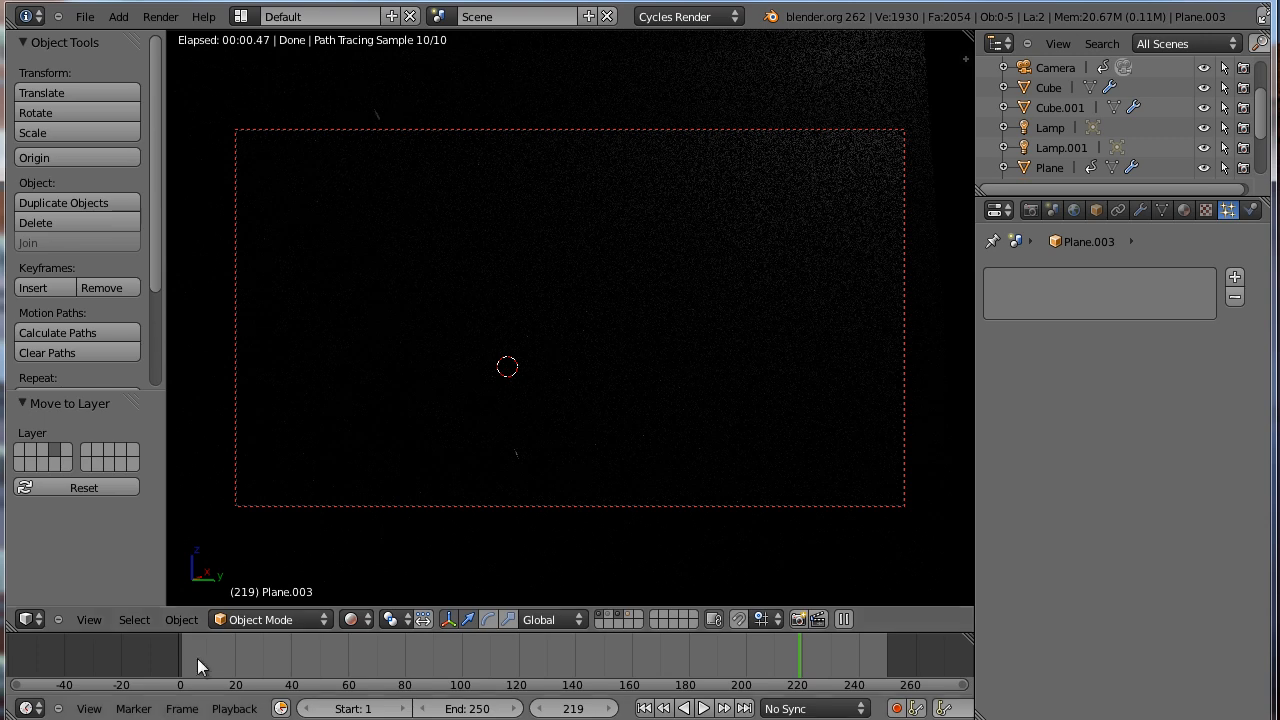
right_click(158, 662)
right_drag(204, 662, 94, 645)
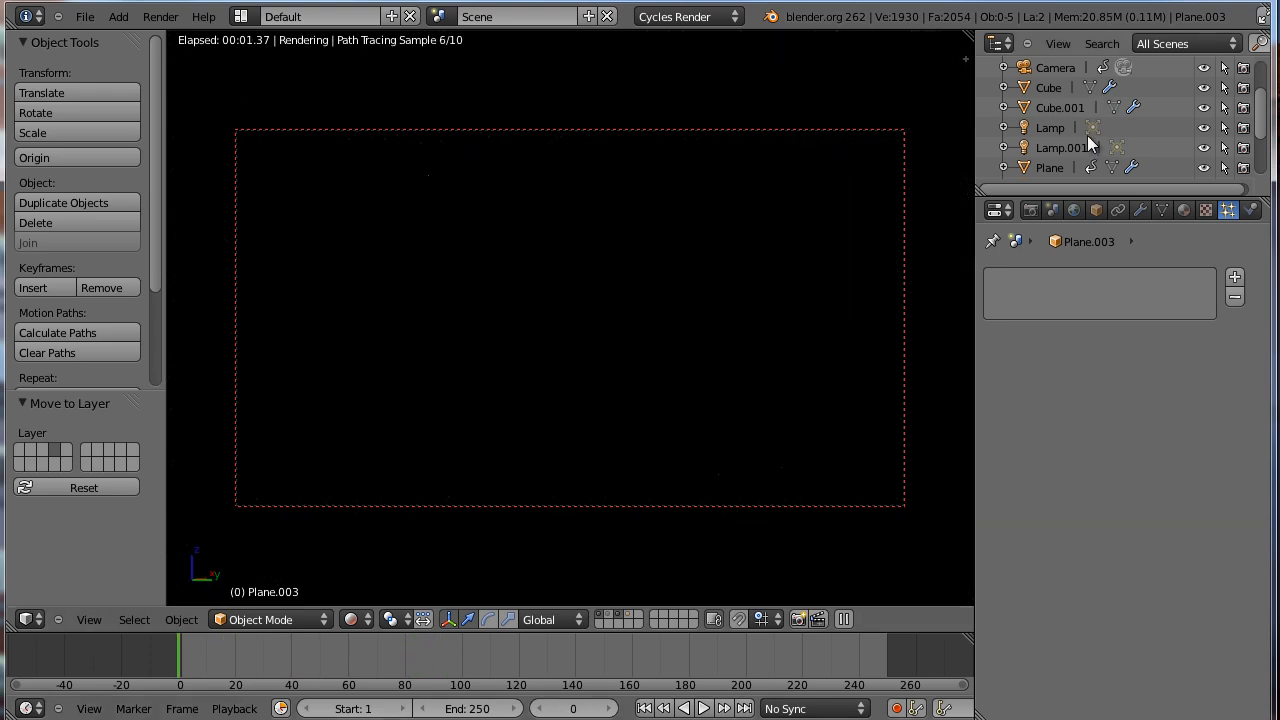
Disable rendering of the emitter for the particle system on Cube.001.
click(1060, 107)
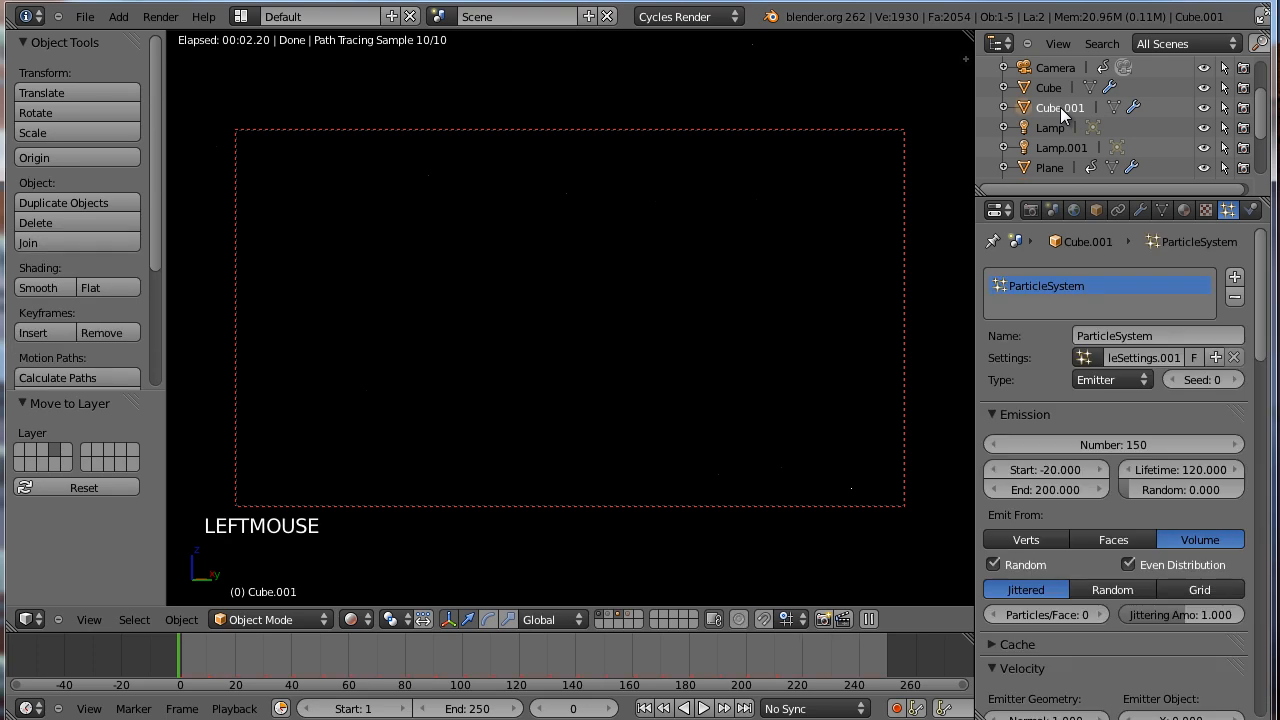
middle_drag(1073, 610, 1063, 333)
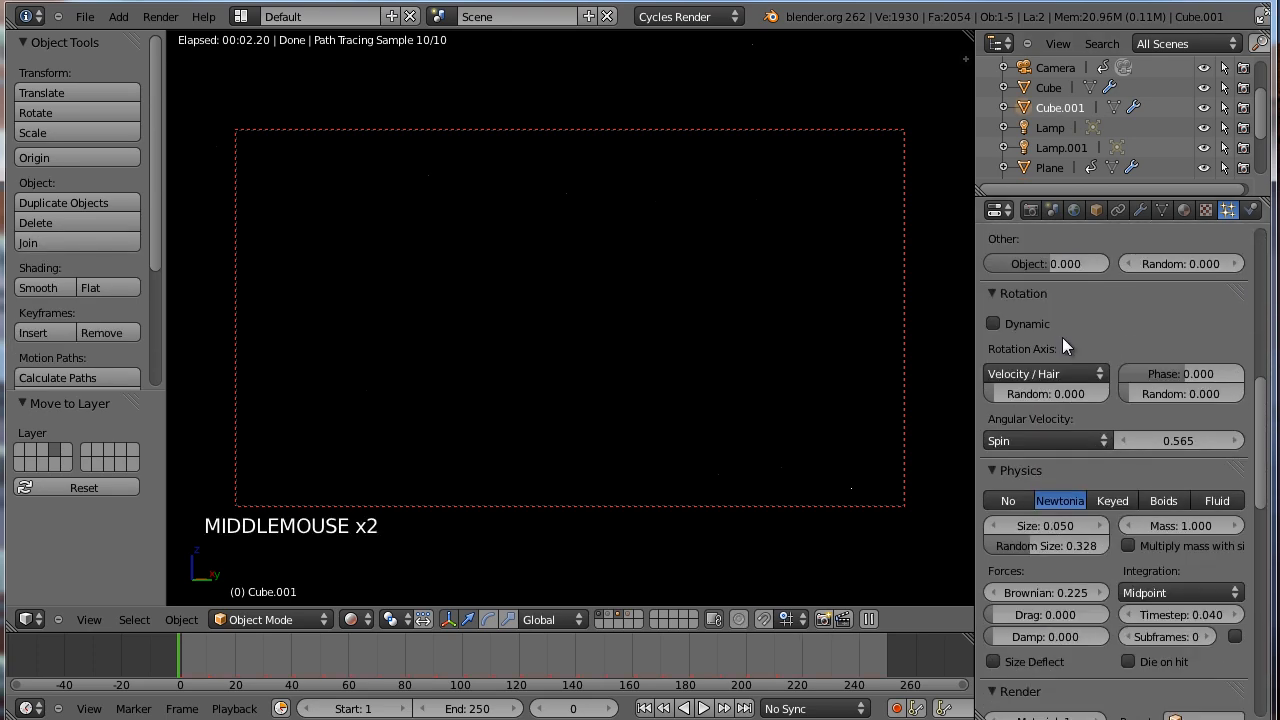
middle_drag(1066, 634, 1056, 370)
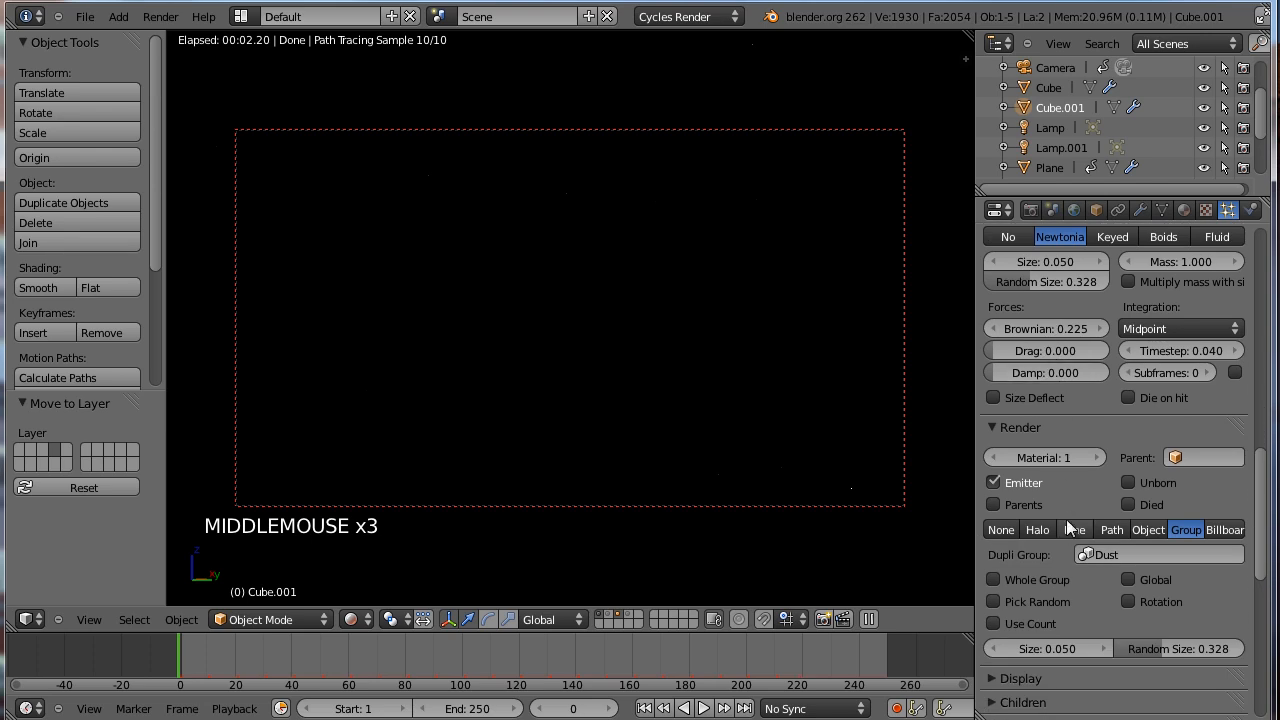
click(1017, 484)
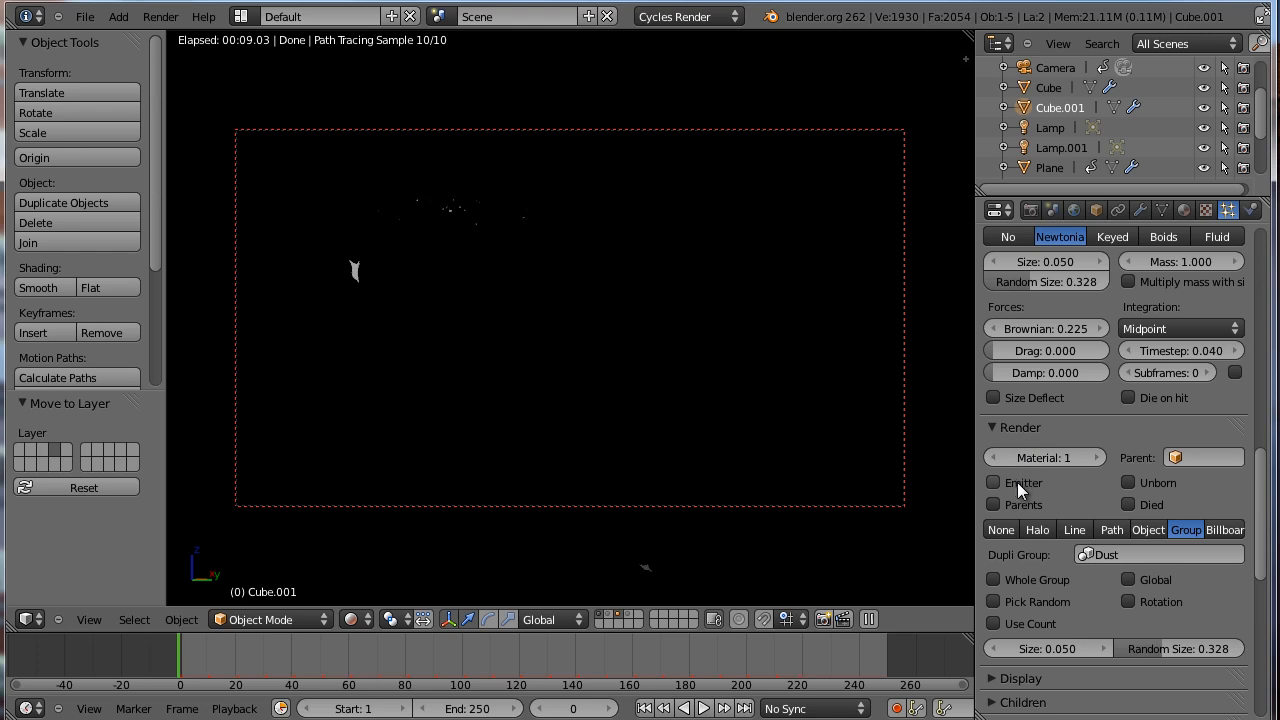
Inspect the rendered dust and cube sphere at frames 90 and 148, and return to Solid shading.
right_drag(175, 654, 433, 647)
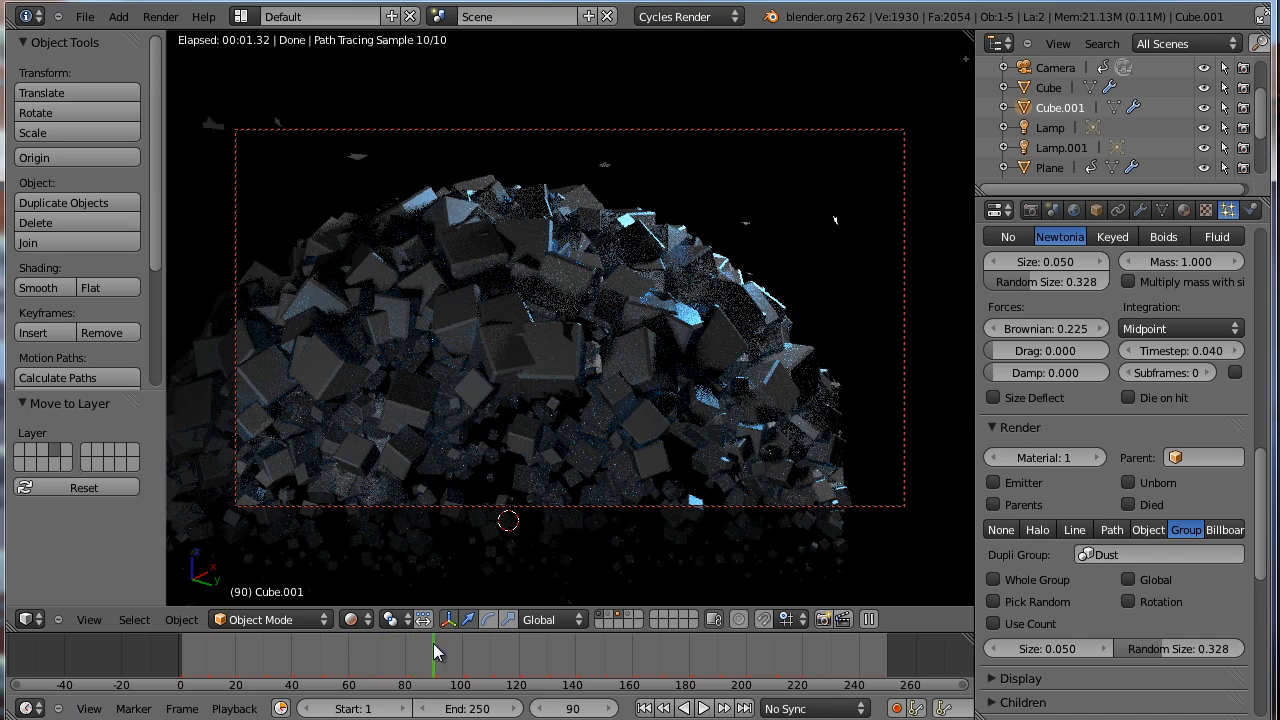
right_drag(467, 647, 597, 657)
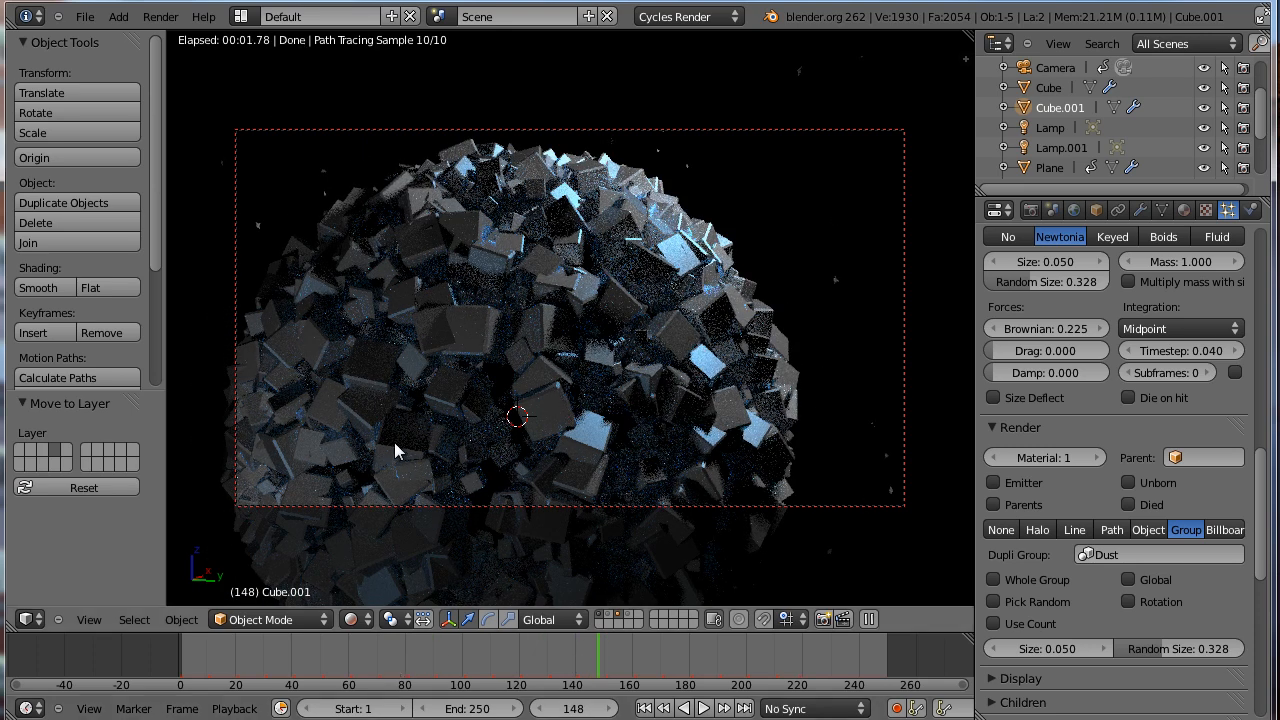
key(z)
key(z)
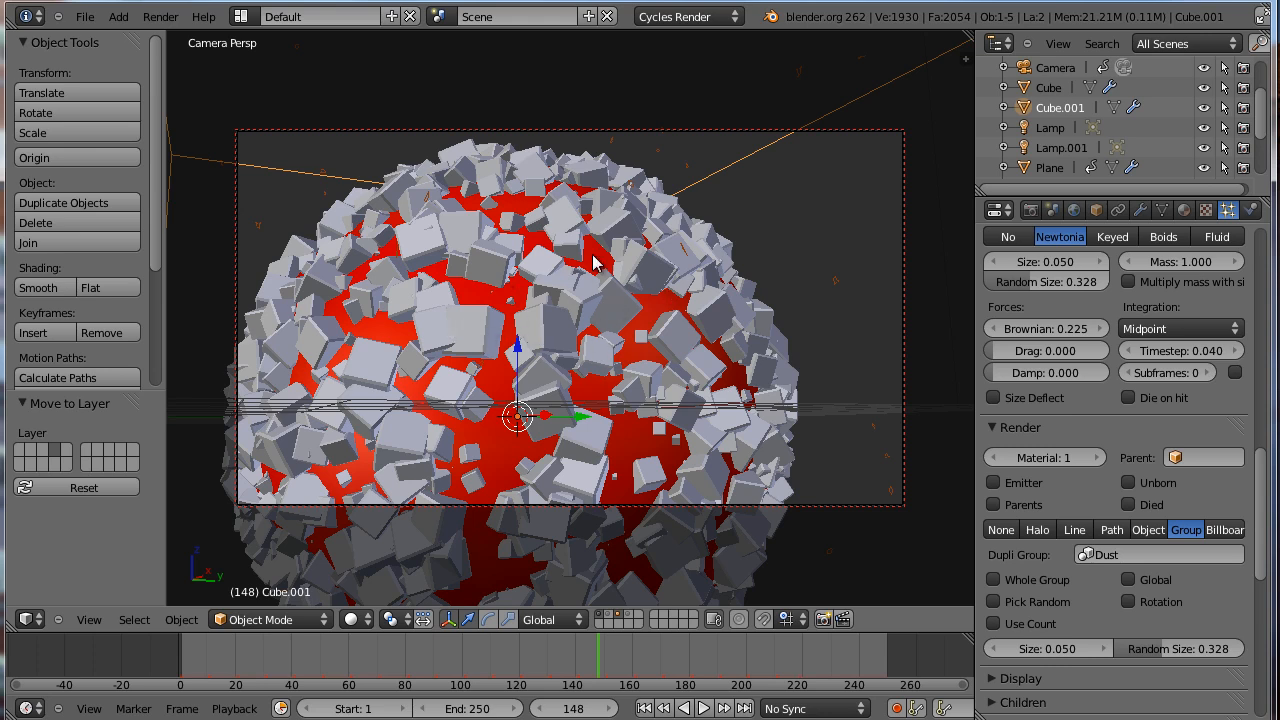
Leave the camera view, select the camera and turn on the display of its Limits.
right_click(549, 290)
key(KP_0)
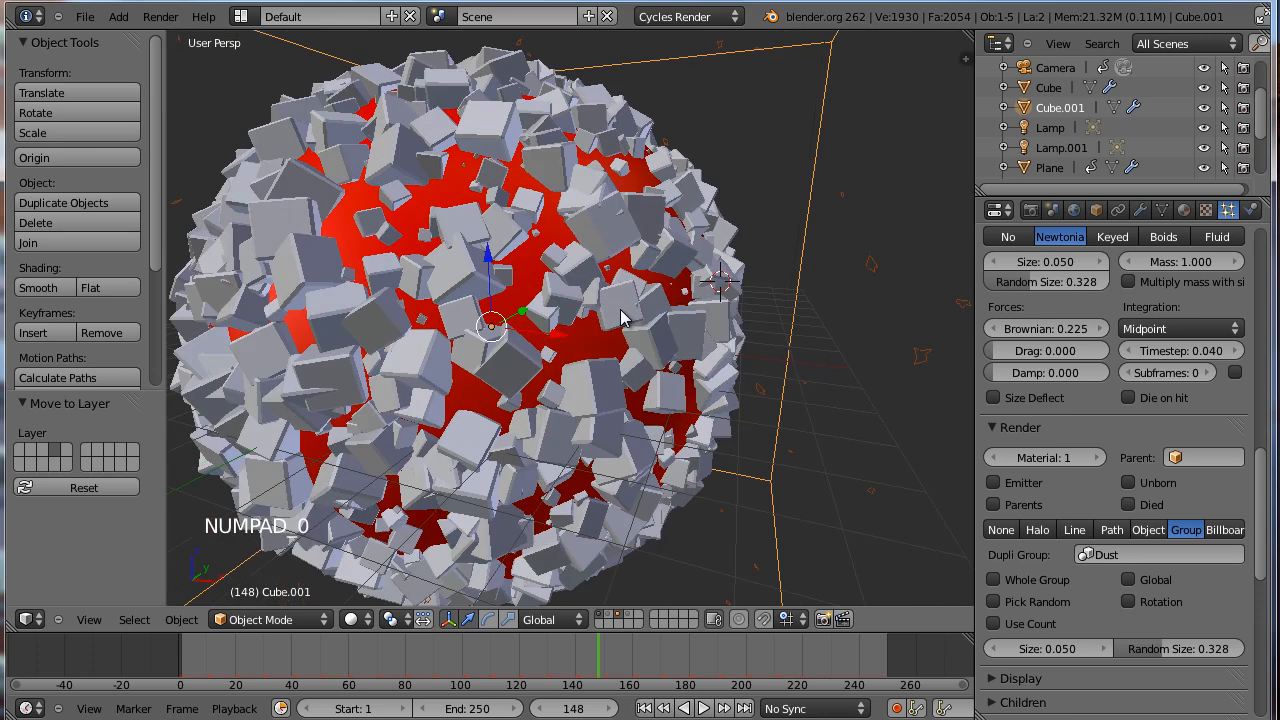
middle_drag(826, 328, 661, 355)
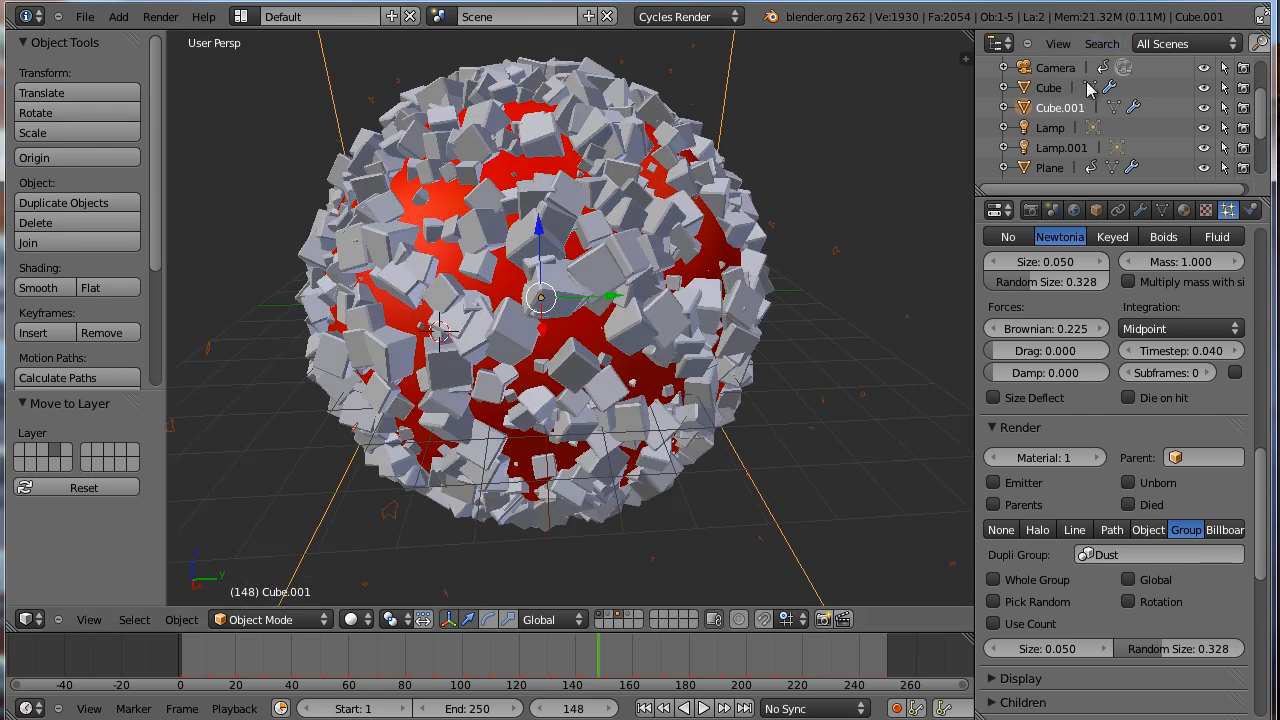
click(1056, 72)
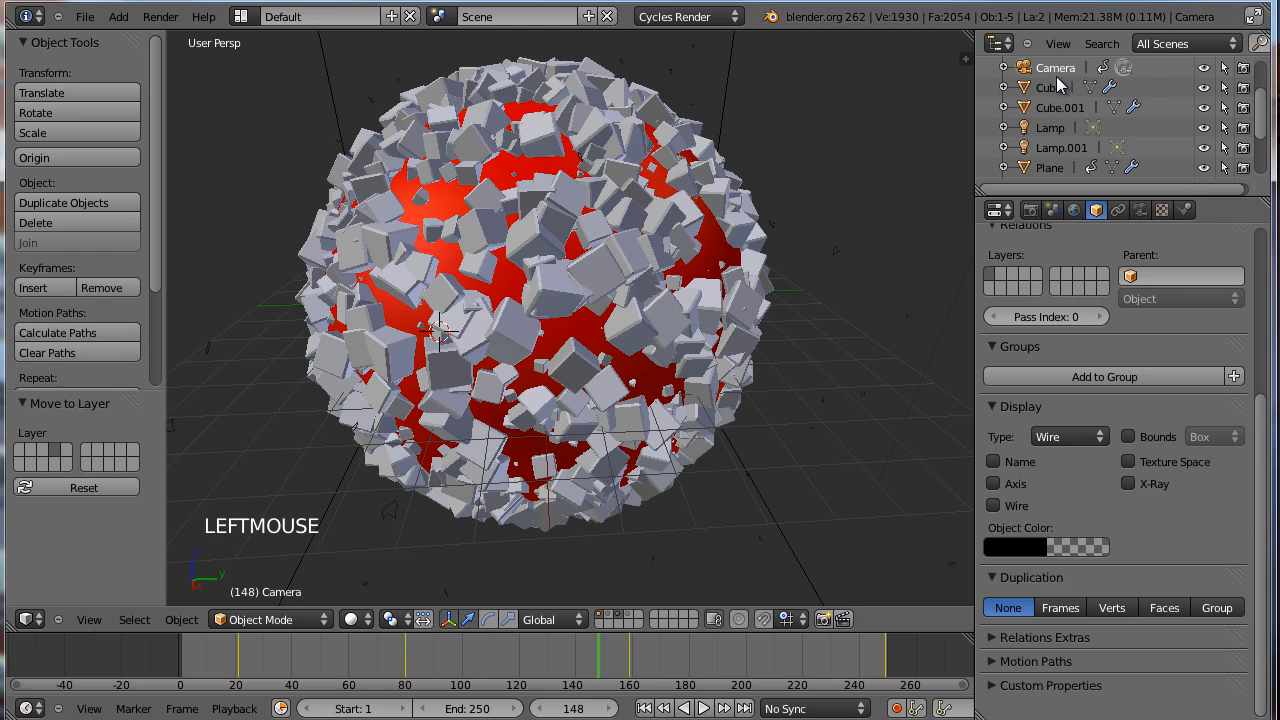
middle_click(1178, 602)
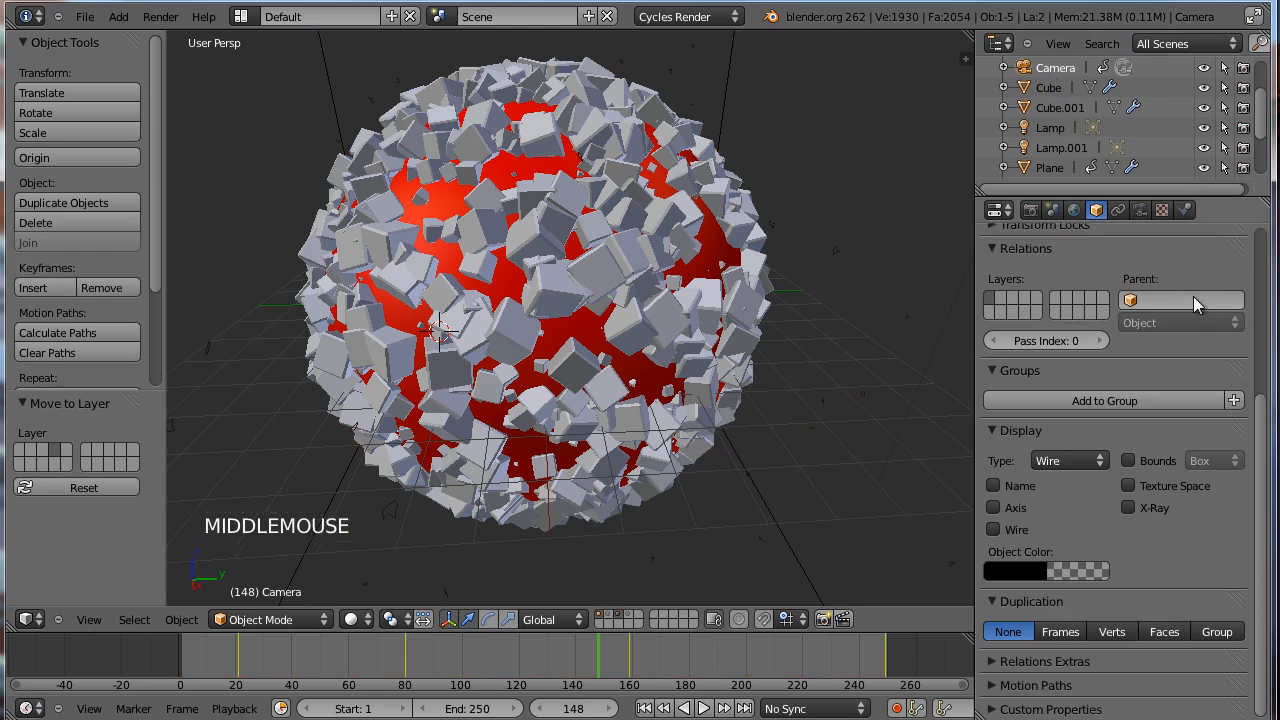
click(1139, 209)
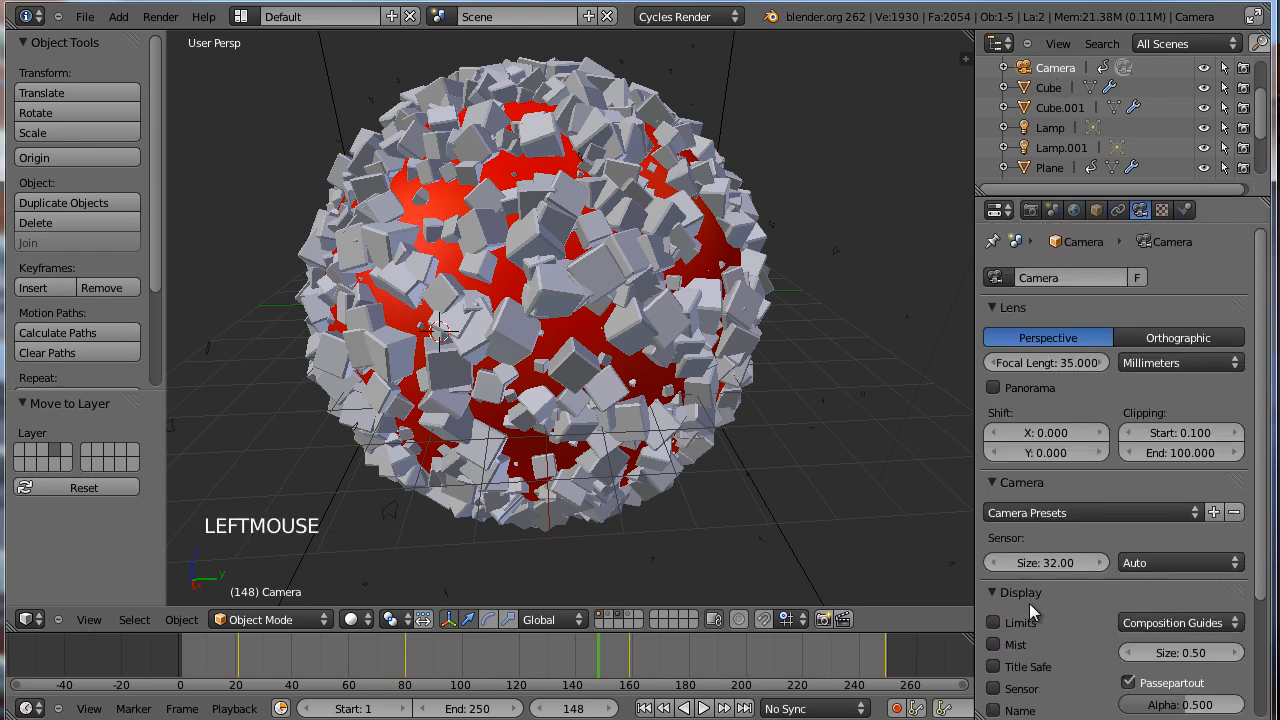
middle_drag(1050, 607, 1040, 470)
click(1024, 469)
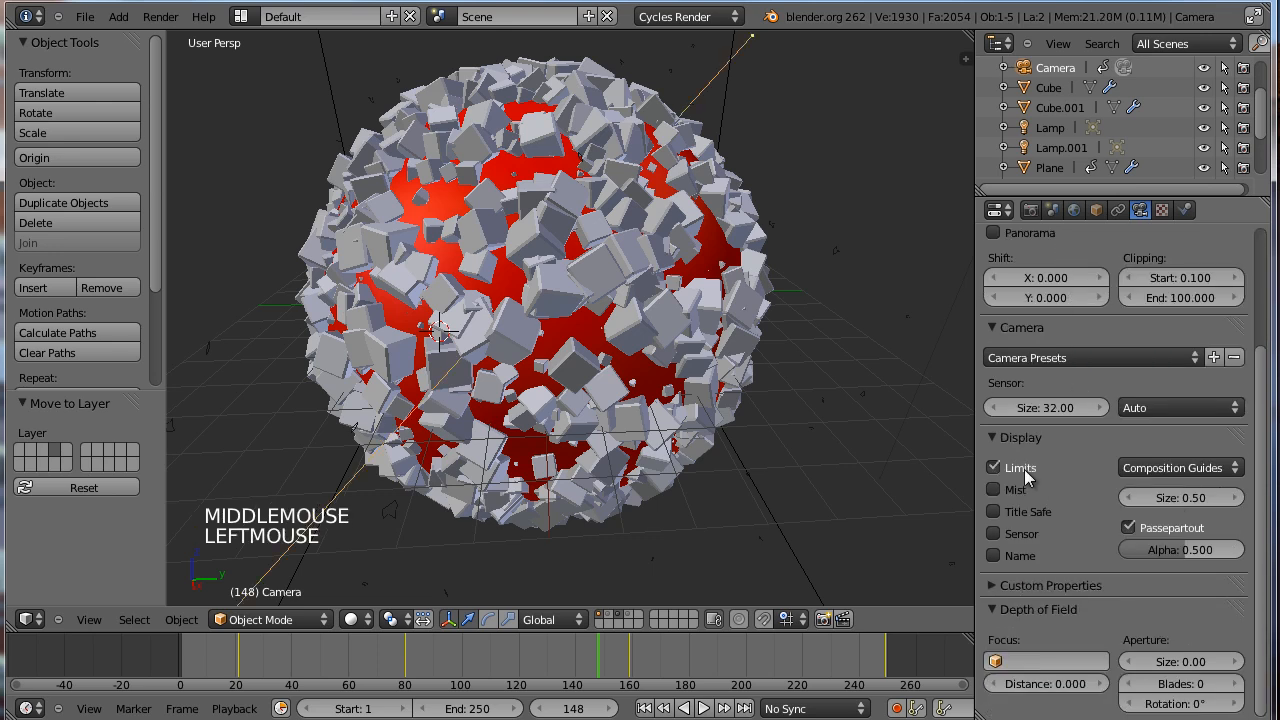
Turn off the camera's Limits display and add an empty at the 3D cursor on the cube sphere's surface.
click(1013, 470)
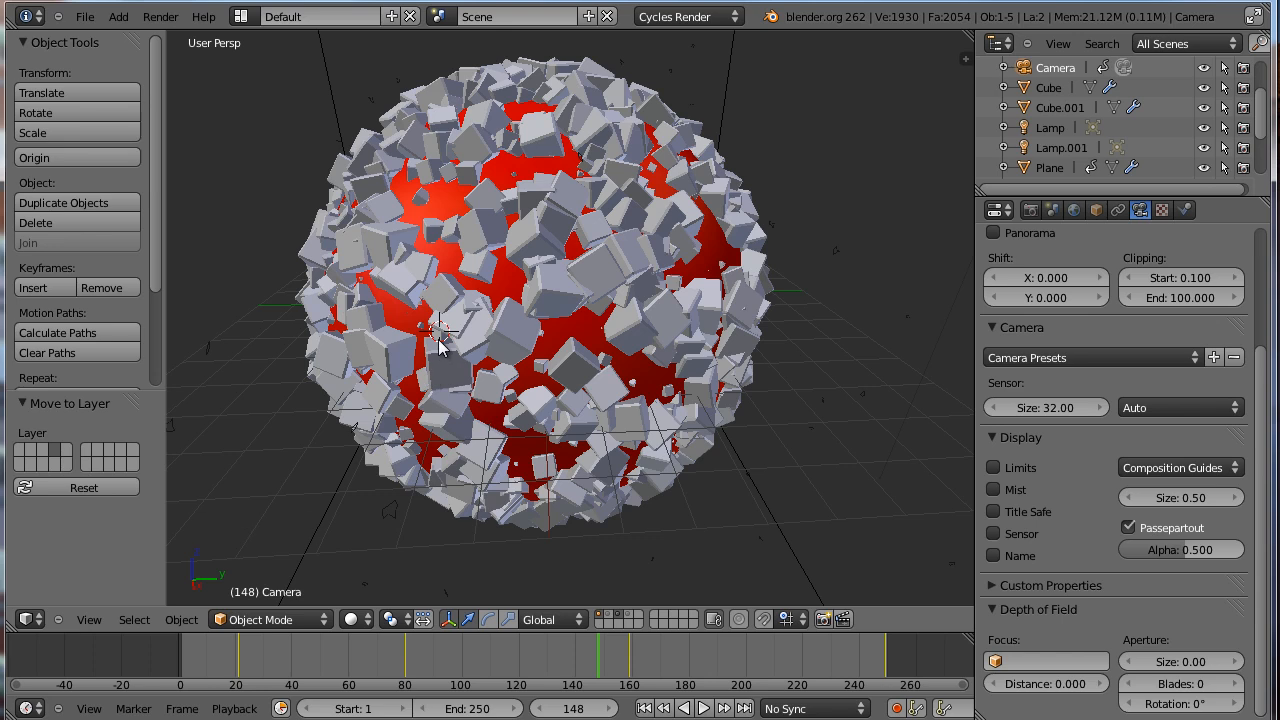
key(shift+a)
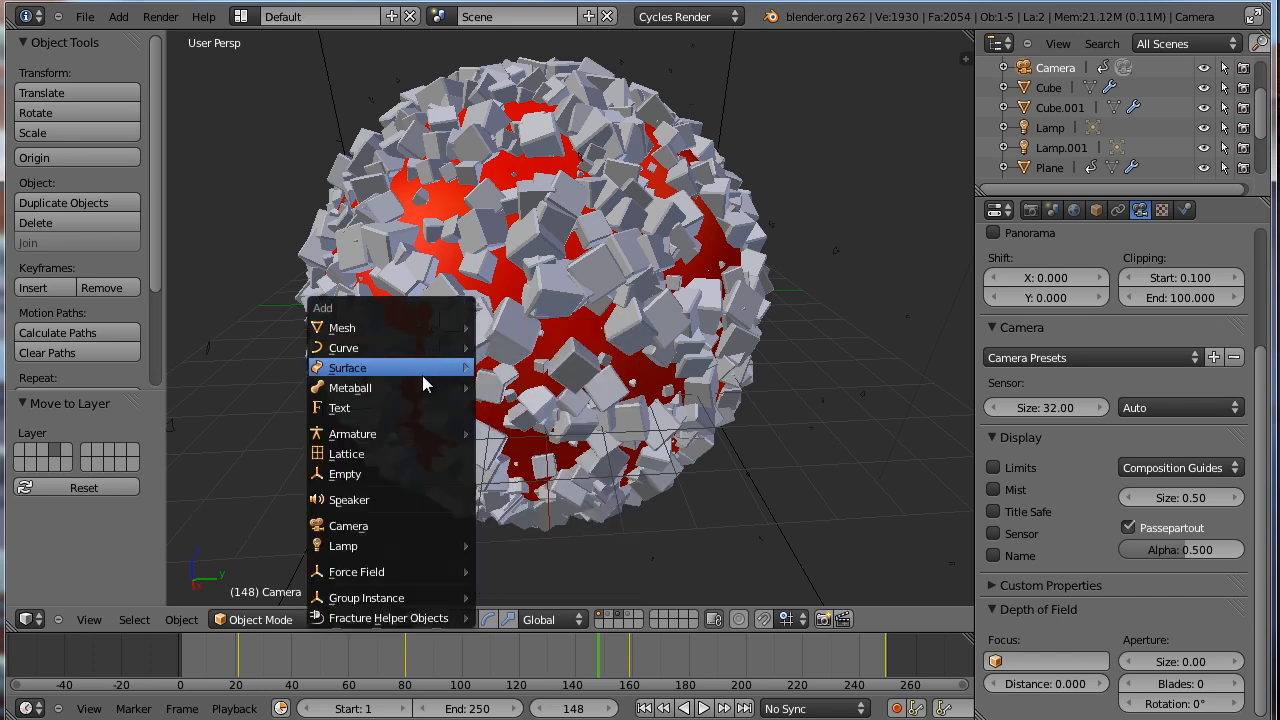
click(386, 472)
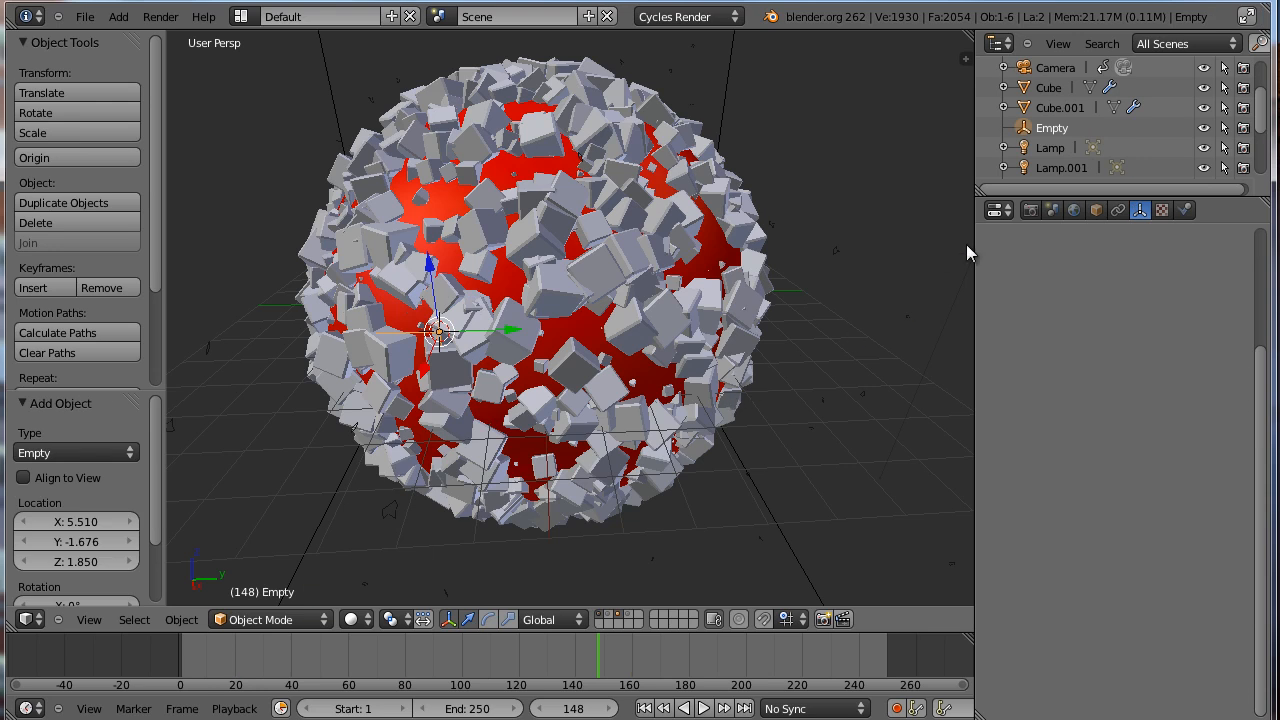
Rename the new empty as Focus.
click(1096, 209)
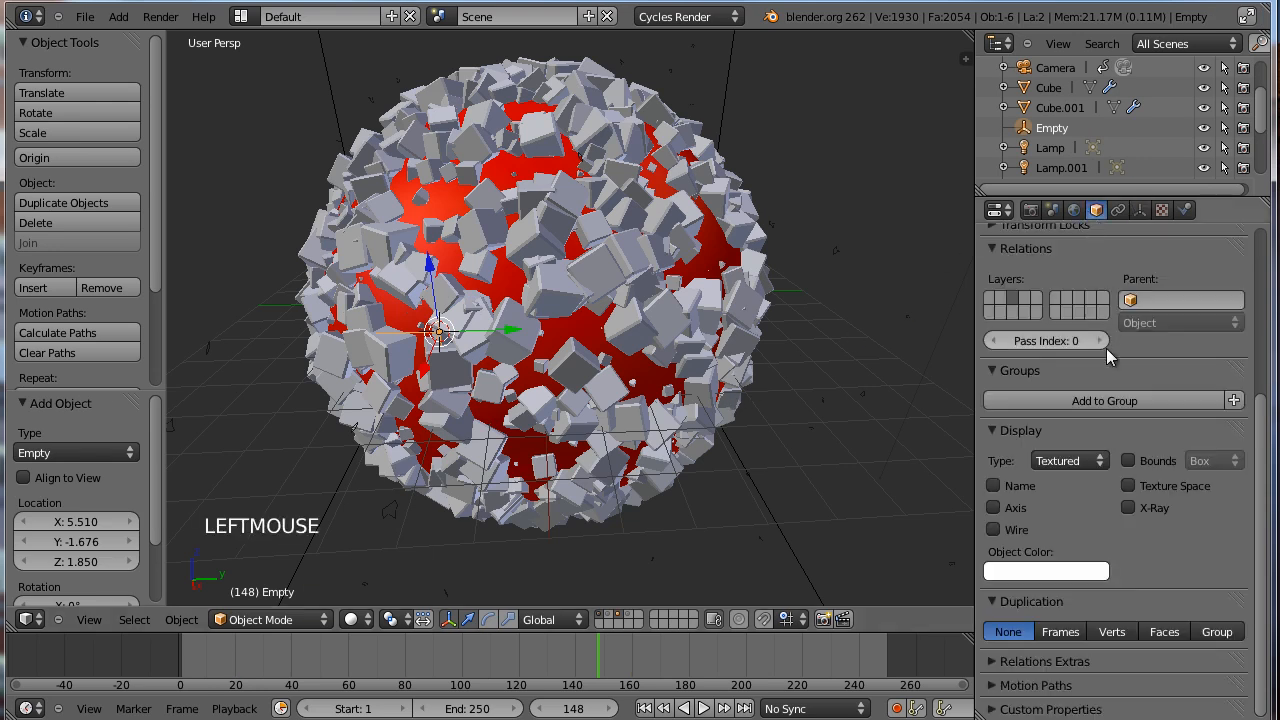
middle_drag(1098, 345, 1107, 595)
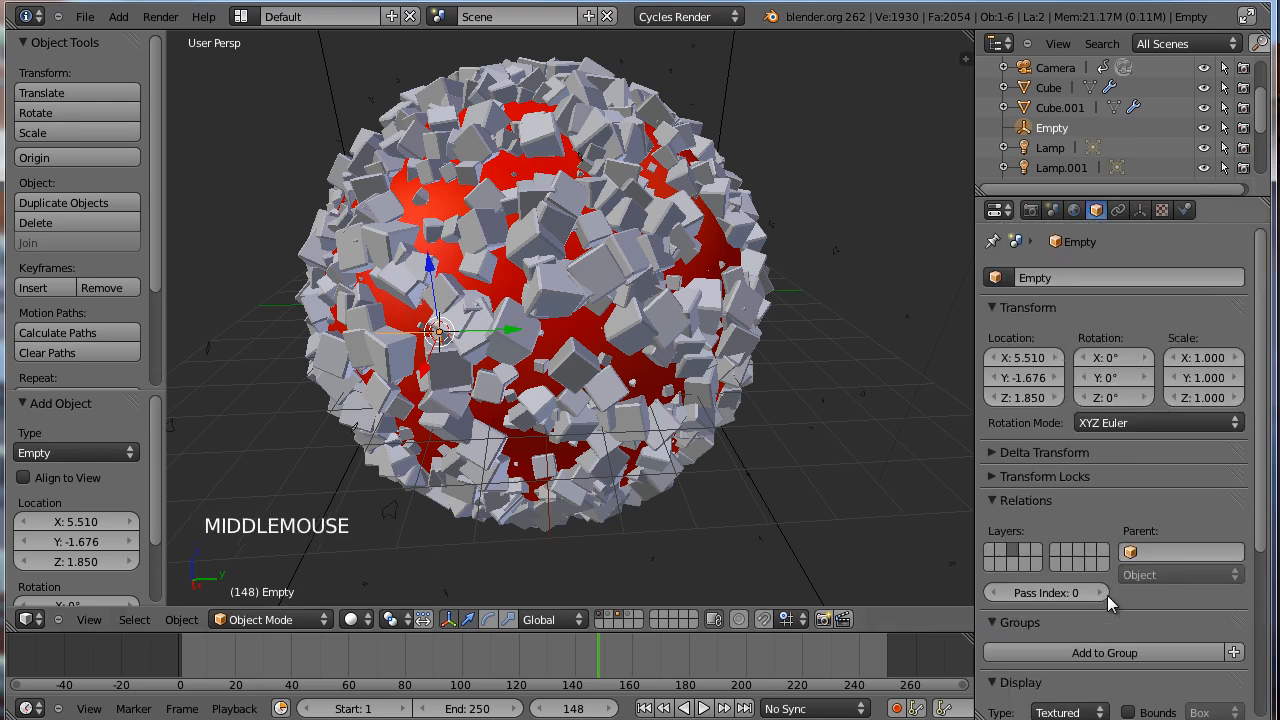
click(1043, 280)
text(Fo)
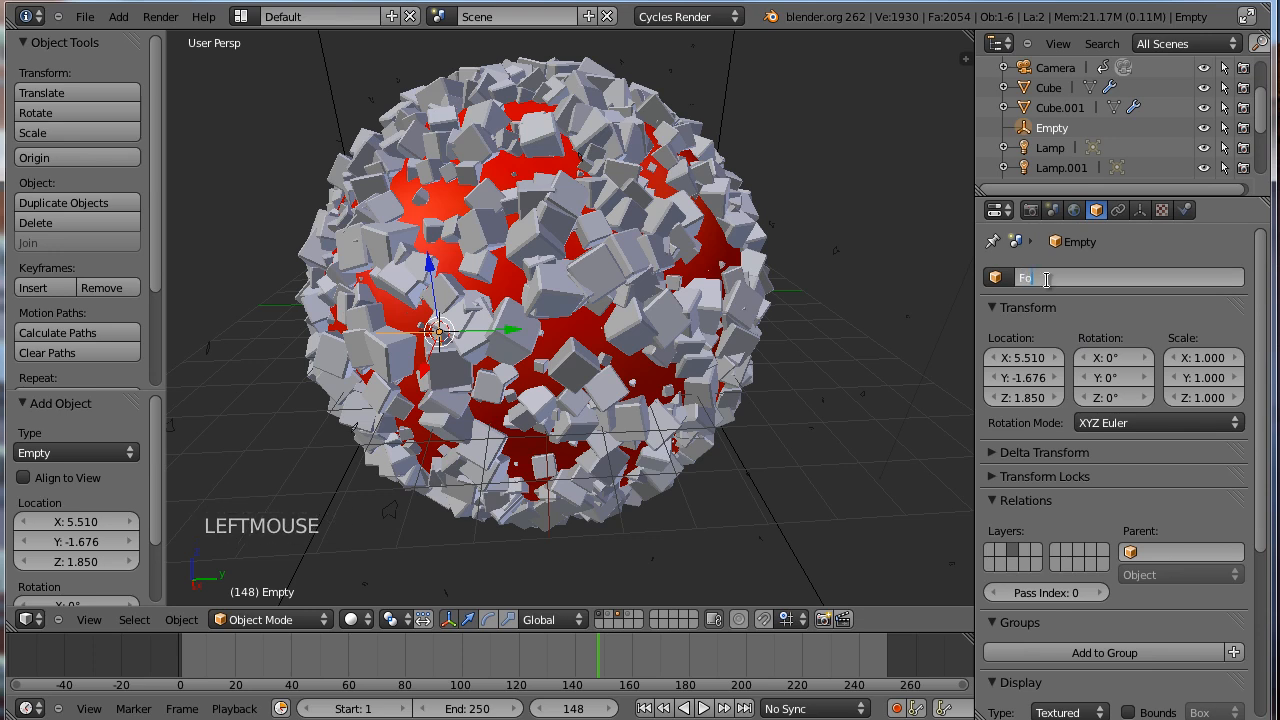
text(cus)
key(Return)
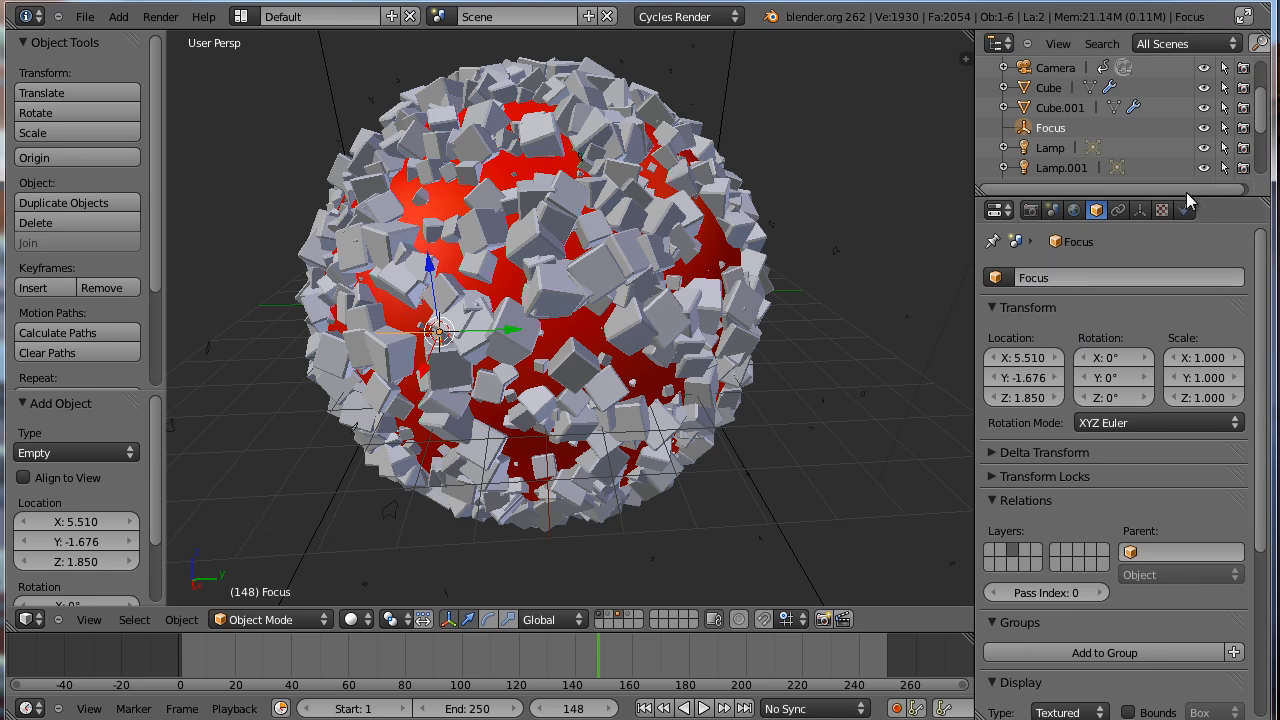
Select the camera and set the Focus empty as its depth-of-field focus object.
click(1047, 69)
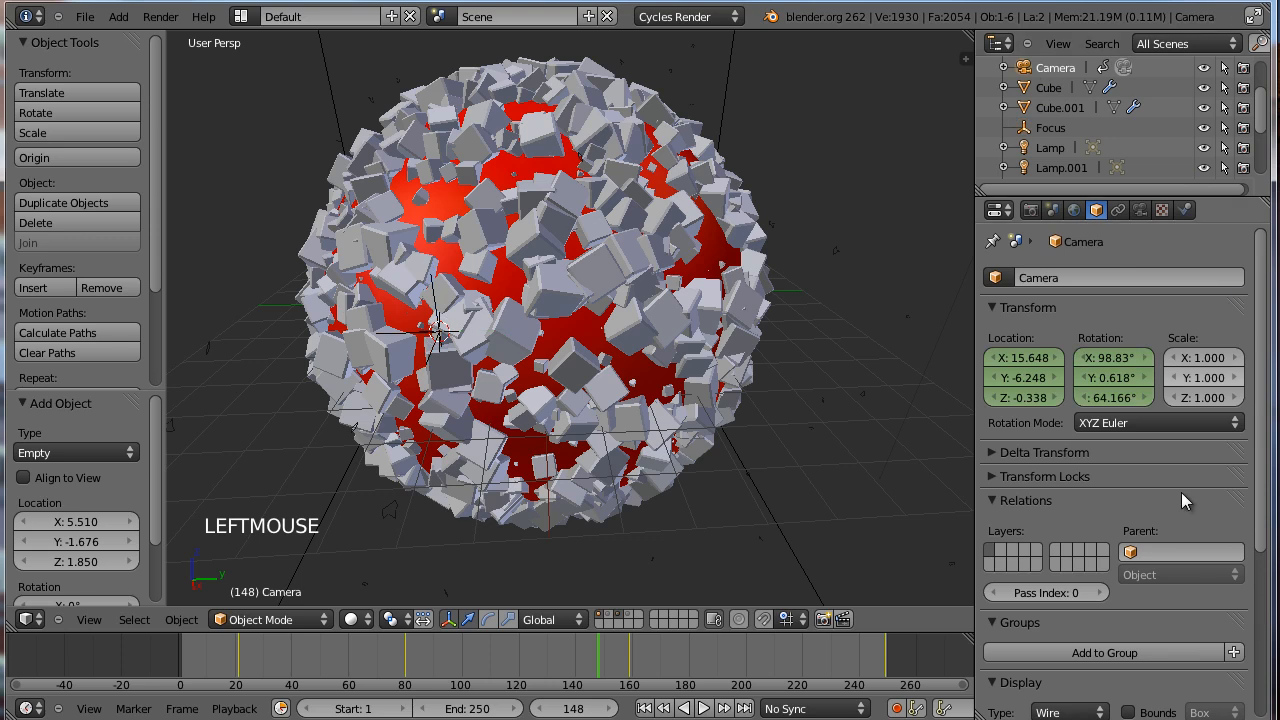
middle_drag(1118, 486, 1116, 402)
middle_drag(1110, 538, 1110, 478)
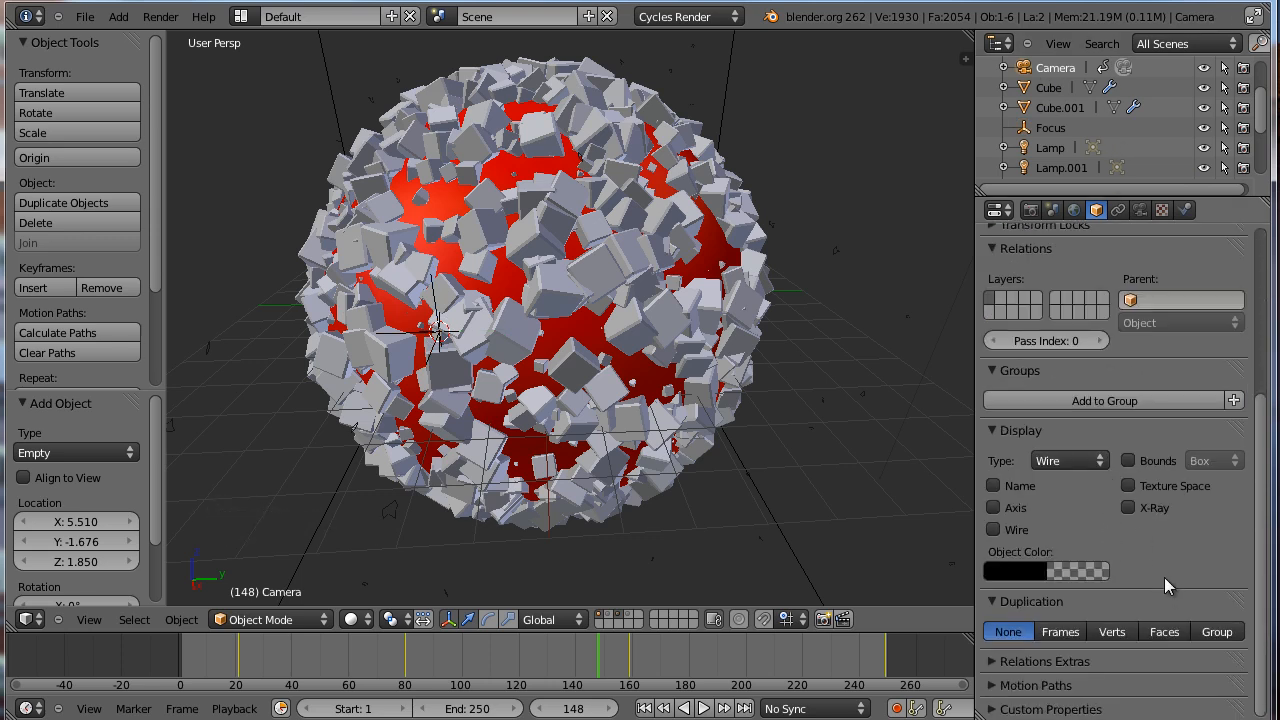
click(1140, 210)
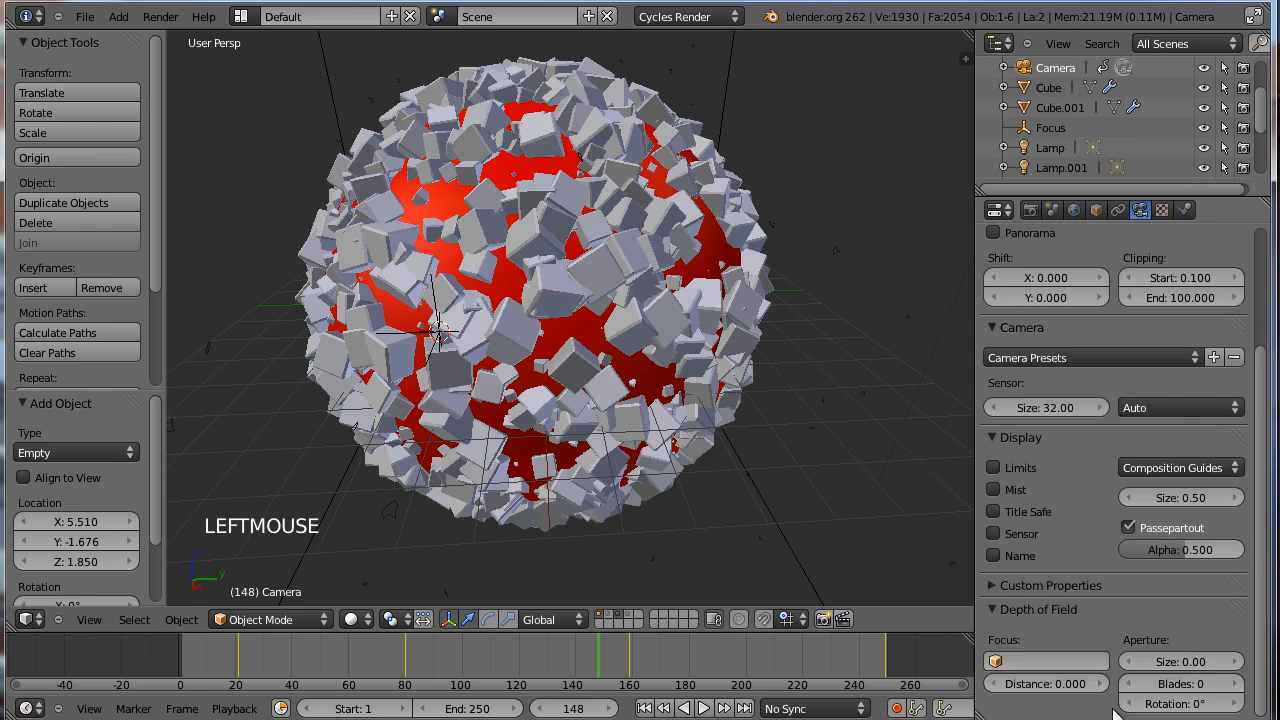
click(1000, 662)
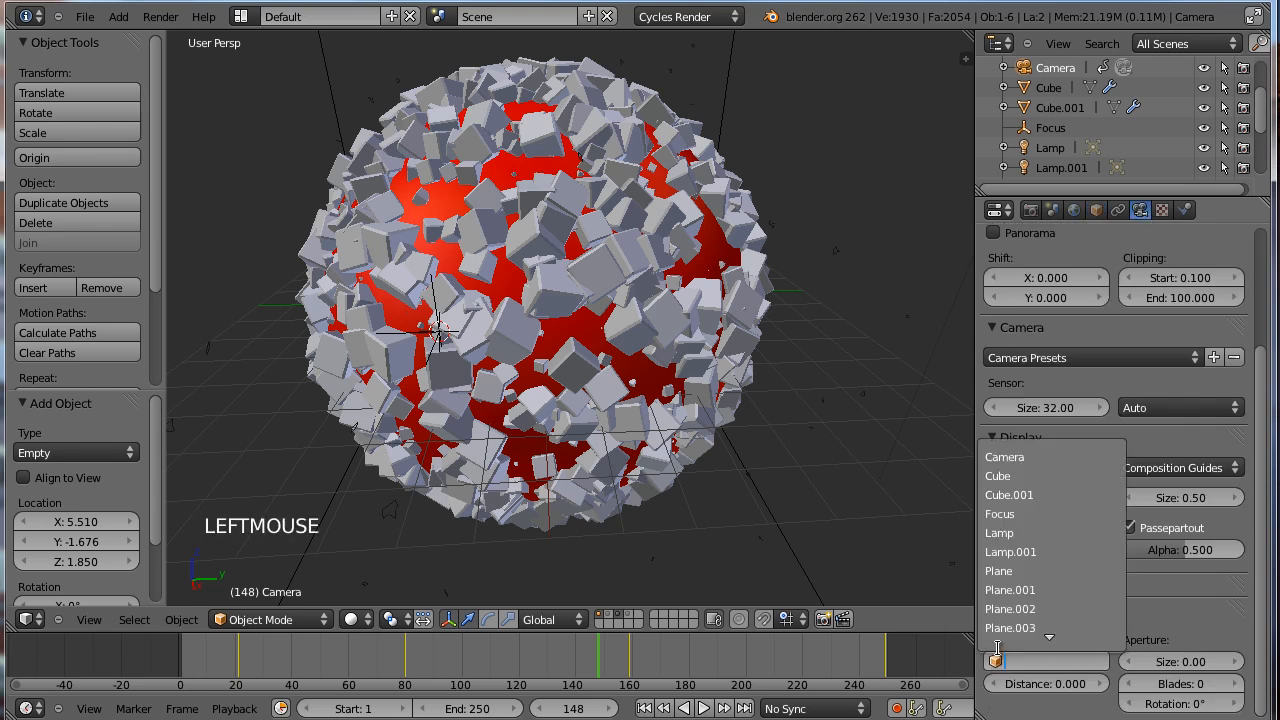
click(1015, 514)
middle_click(1216, 625)
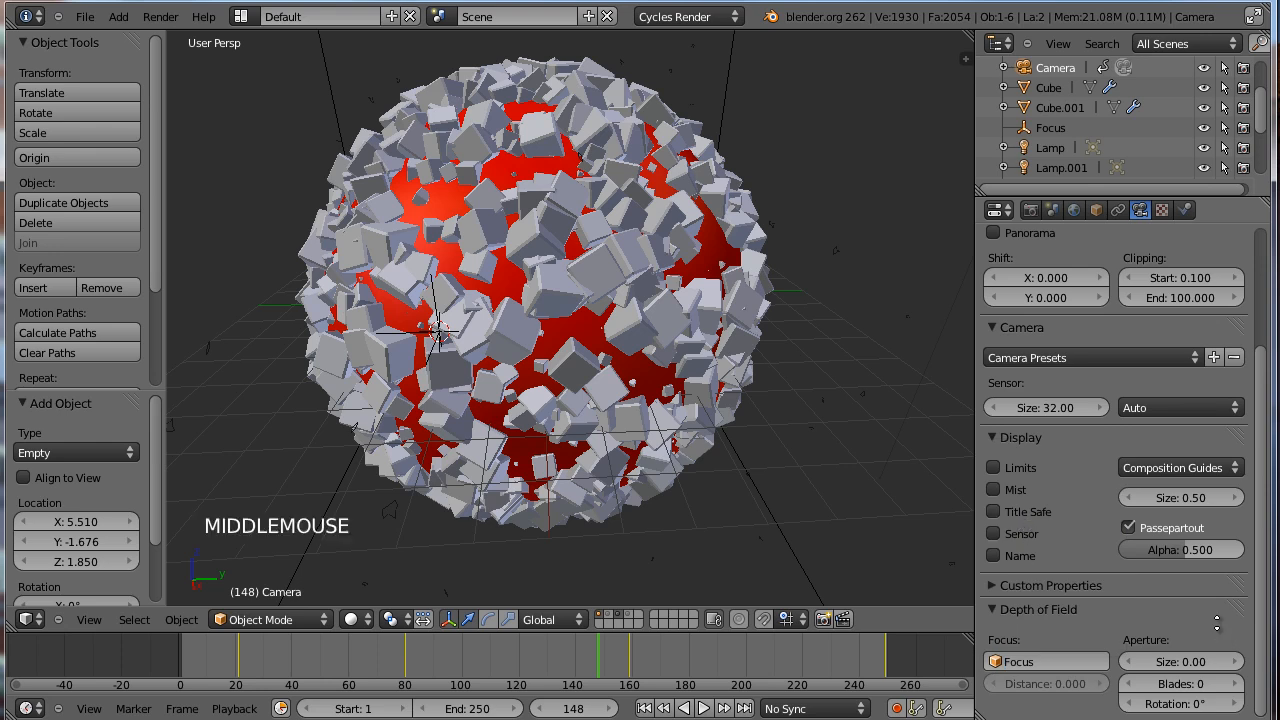
Show the camera view in Rendered shading and set the depth-of-field aperture to size 0.34 with 5 blades.
key(KP_0)
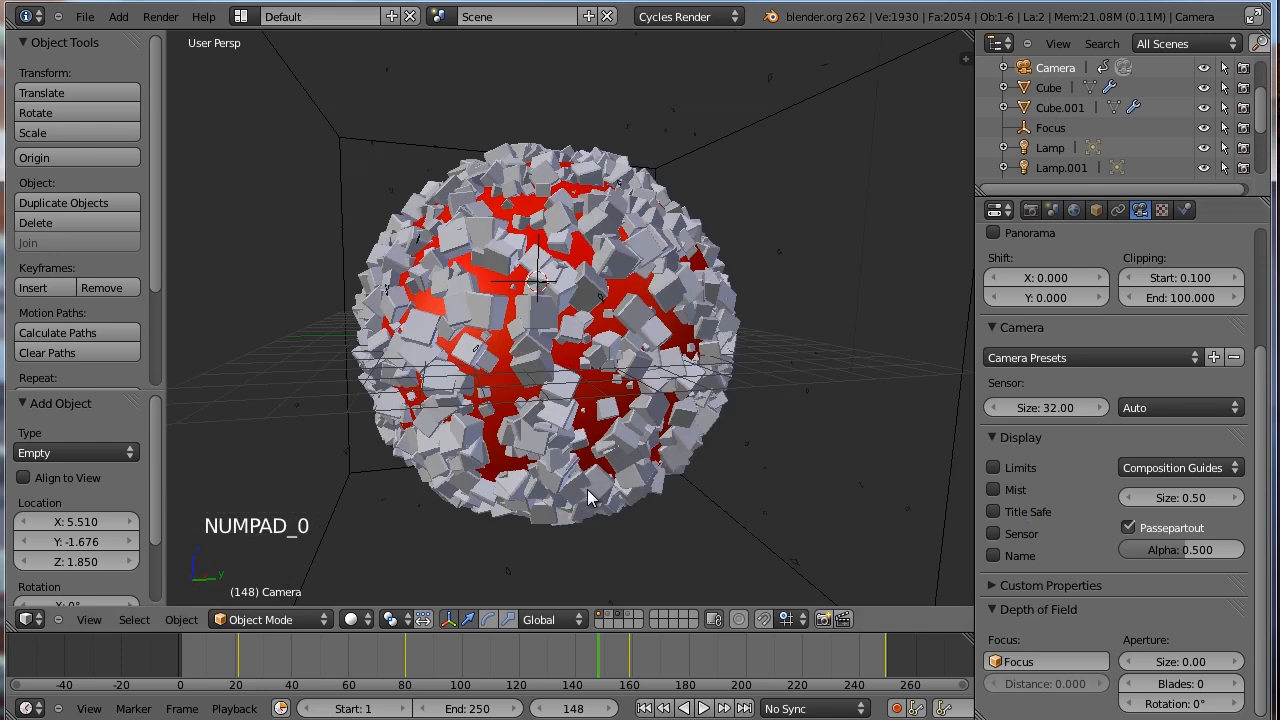
click(352, 619)
click(362, 489)
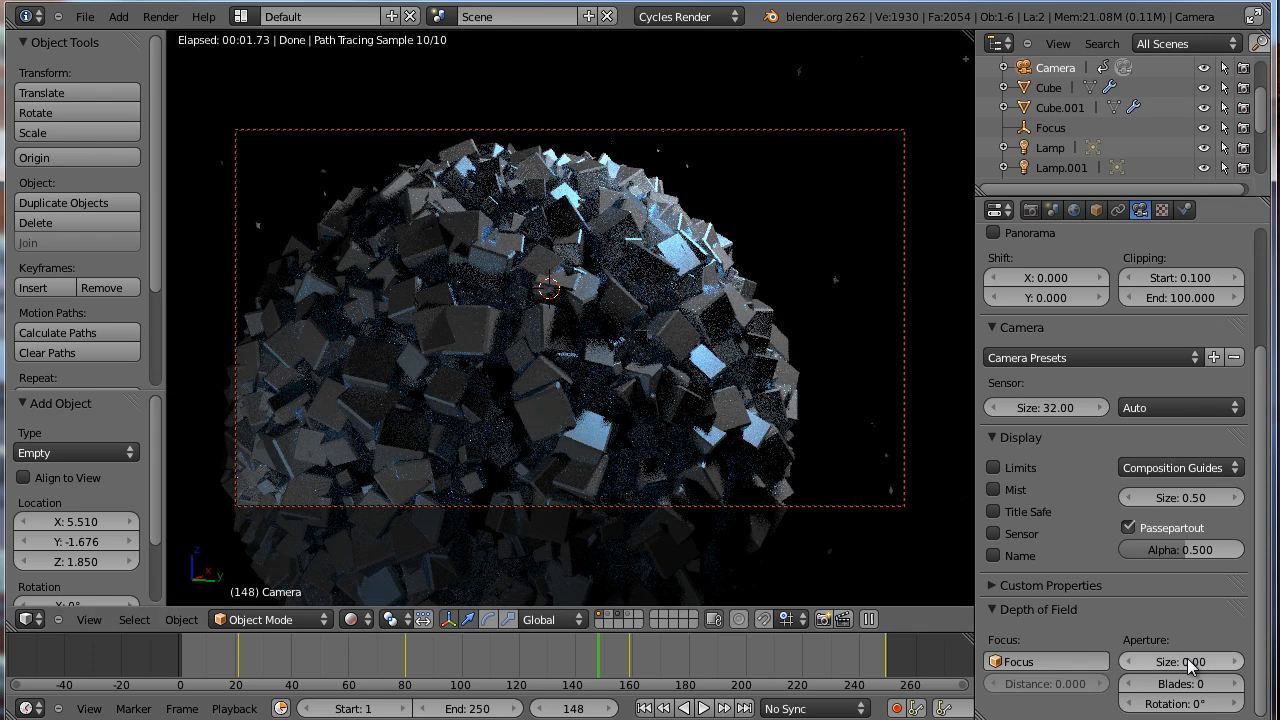
drag(1190, 660, 1202, 658)
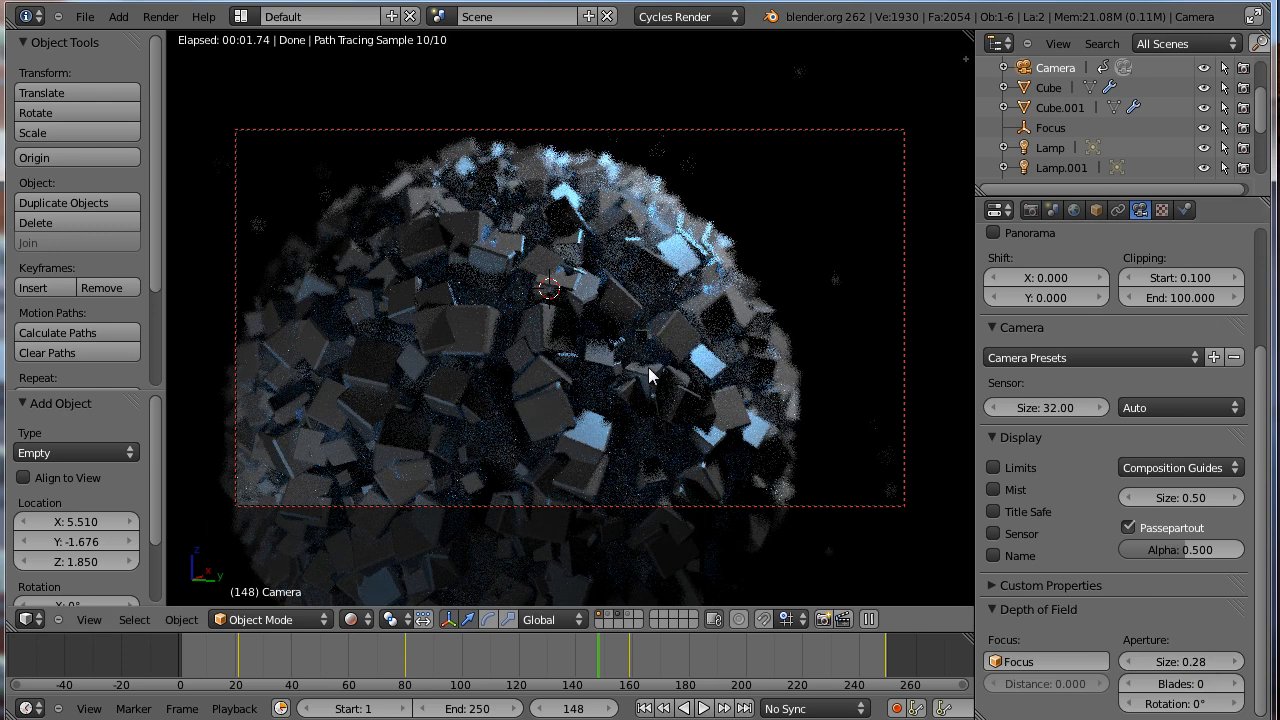
mouse_move(1209, 663)
mouse_down()
mouse_move(1222, 661)
mouse_move(1204, 657)
mouse_up()
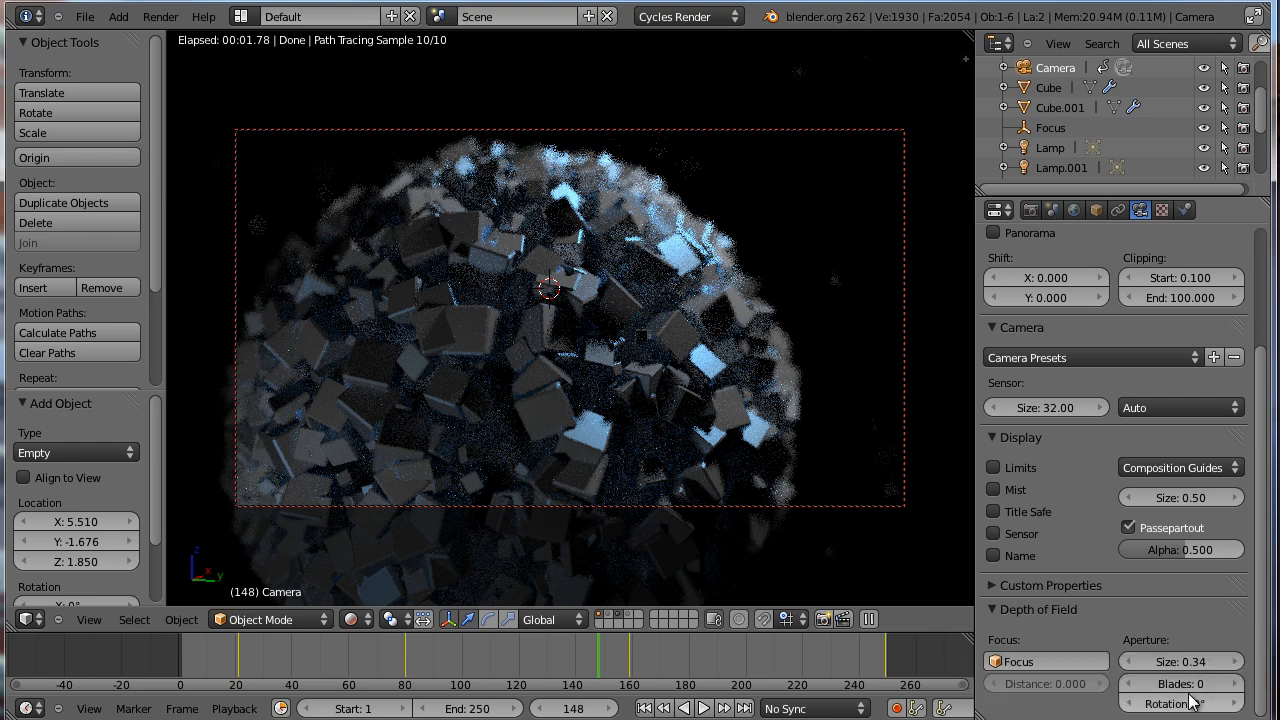
drag(1185, 688, 1235, 688)
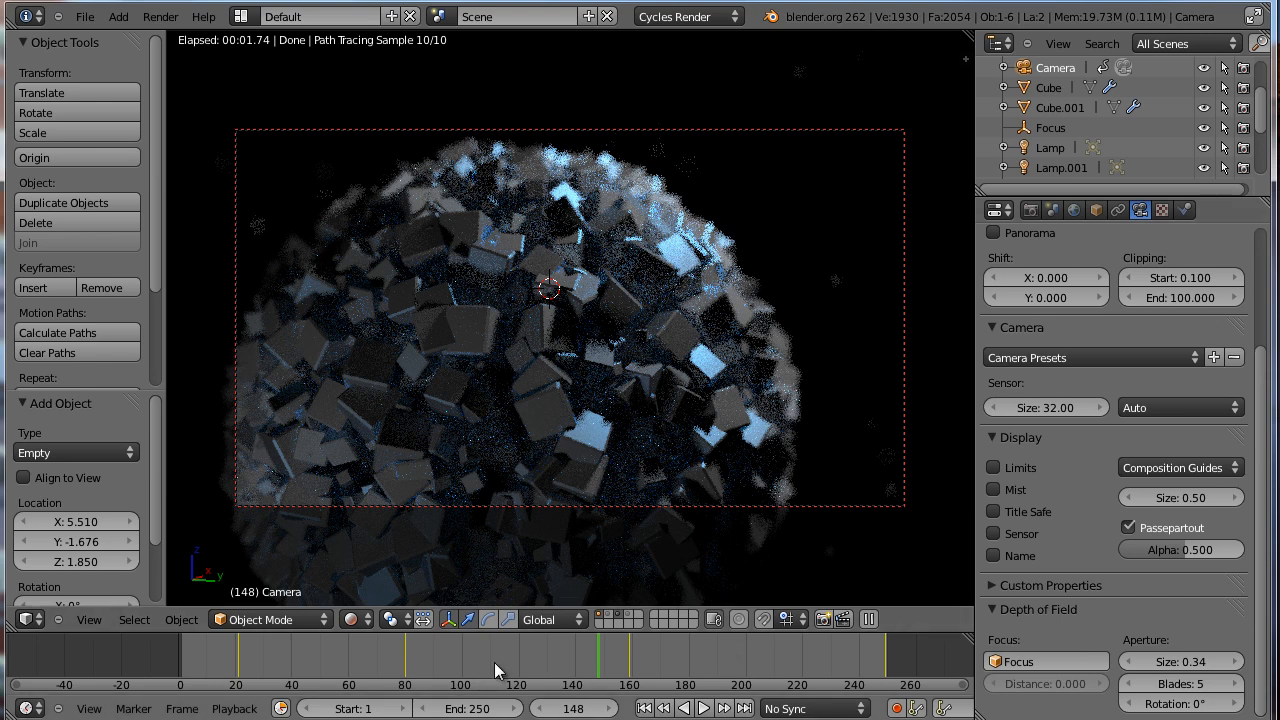
Move to frame 185 and set the Cycles integrator's preview samples to 150.
right_drag(472, 651, 646, 649)
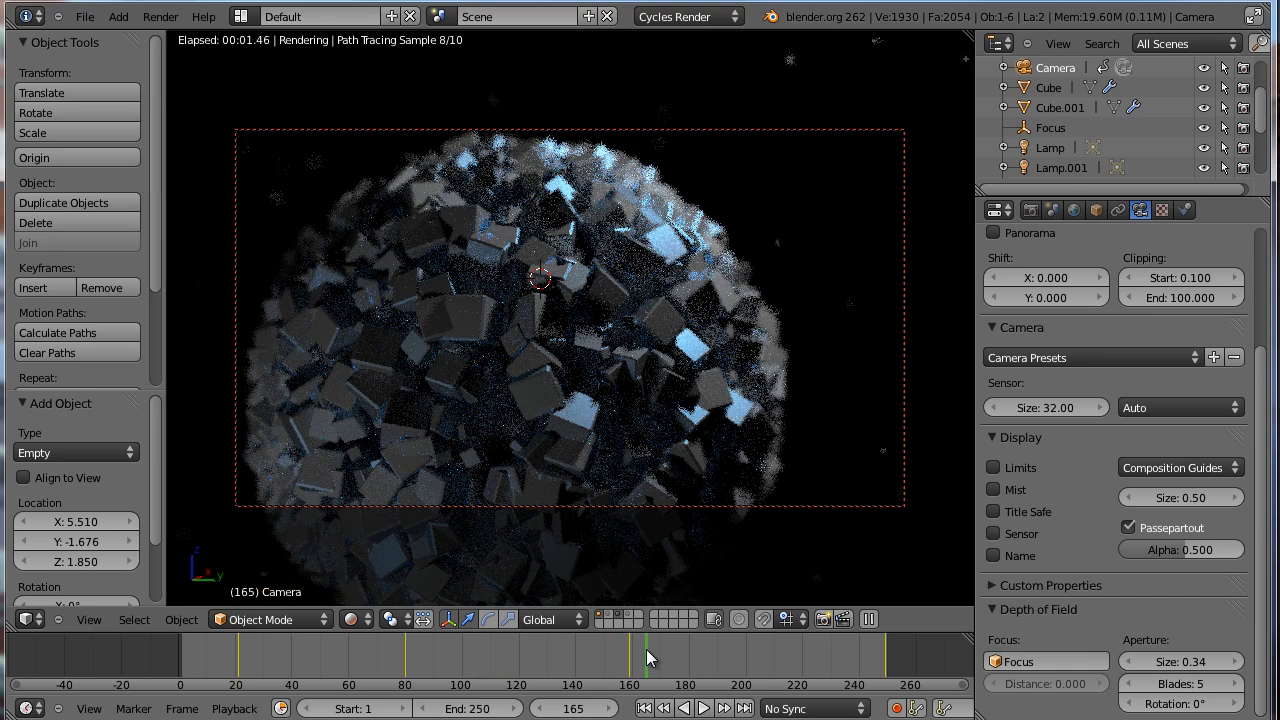
right_drag(657, 648, 701, 646)
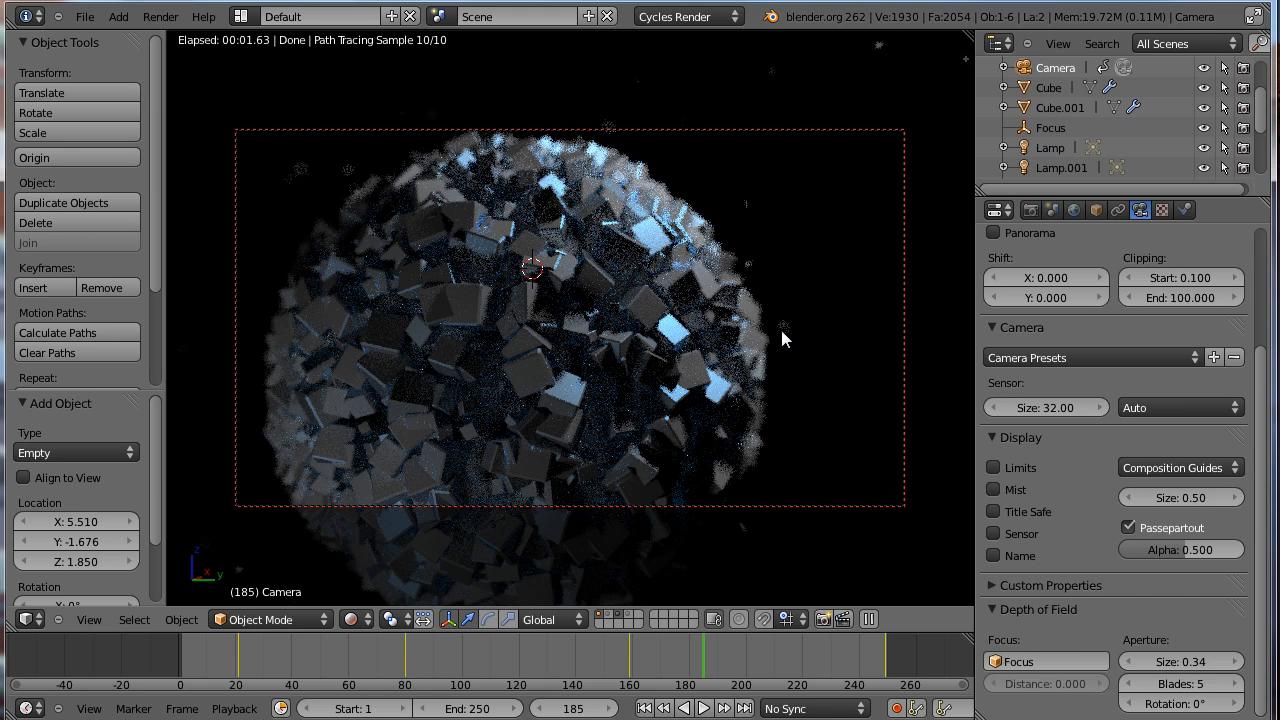
click(1030, 210)
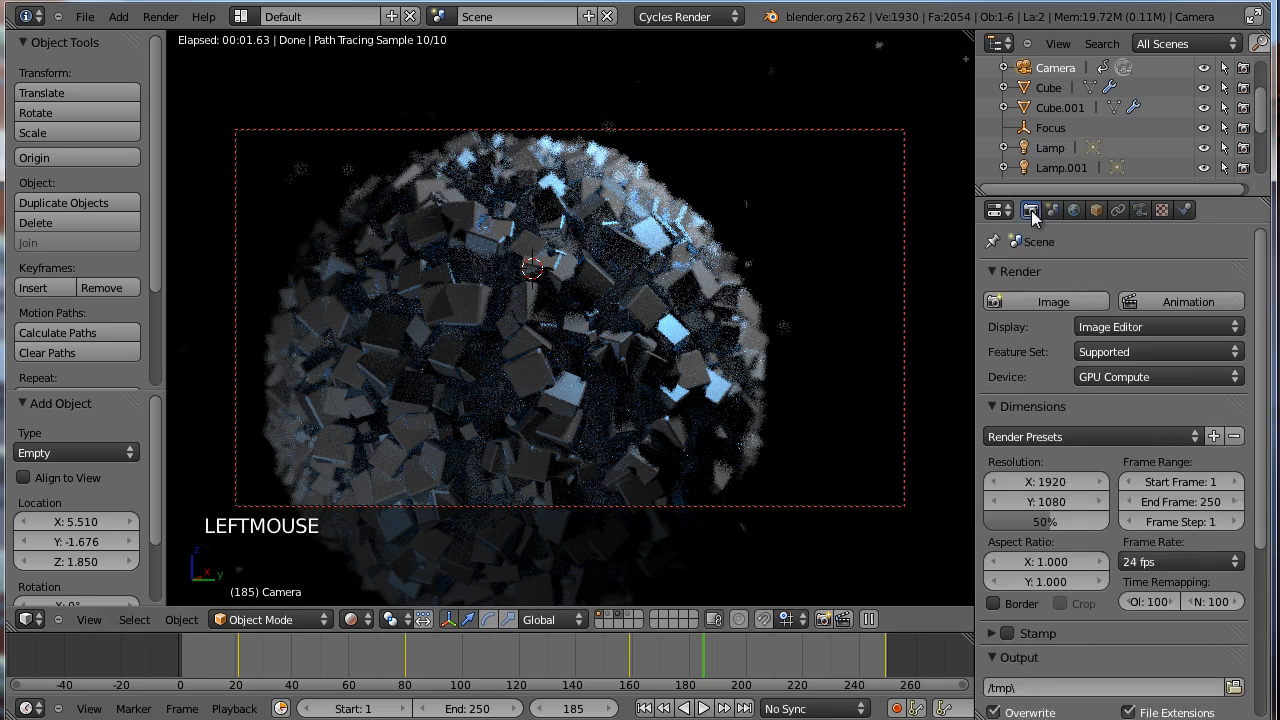
middle_drag(1090, 540, 1092, 300)
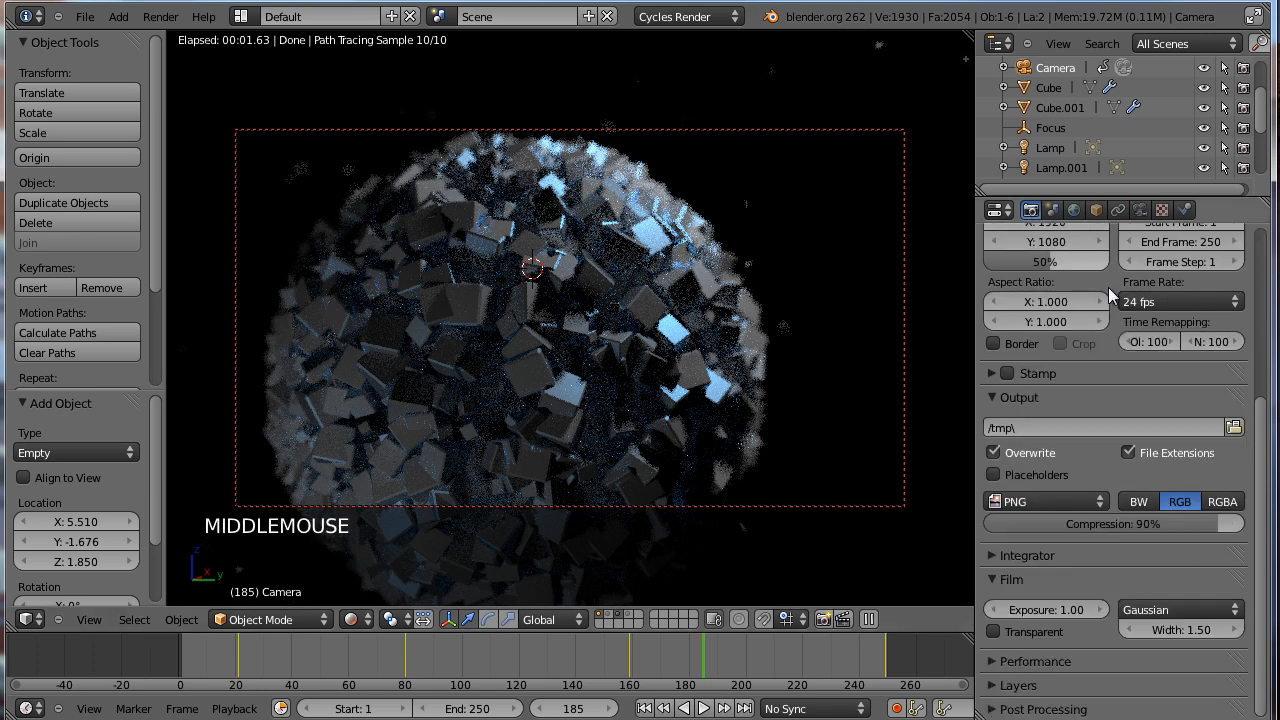
click(1041, 555)
double_click(1070, 650)
text(150)
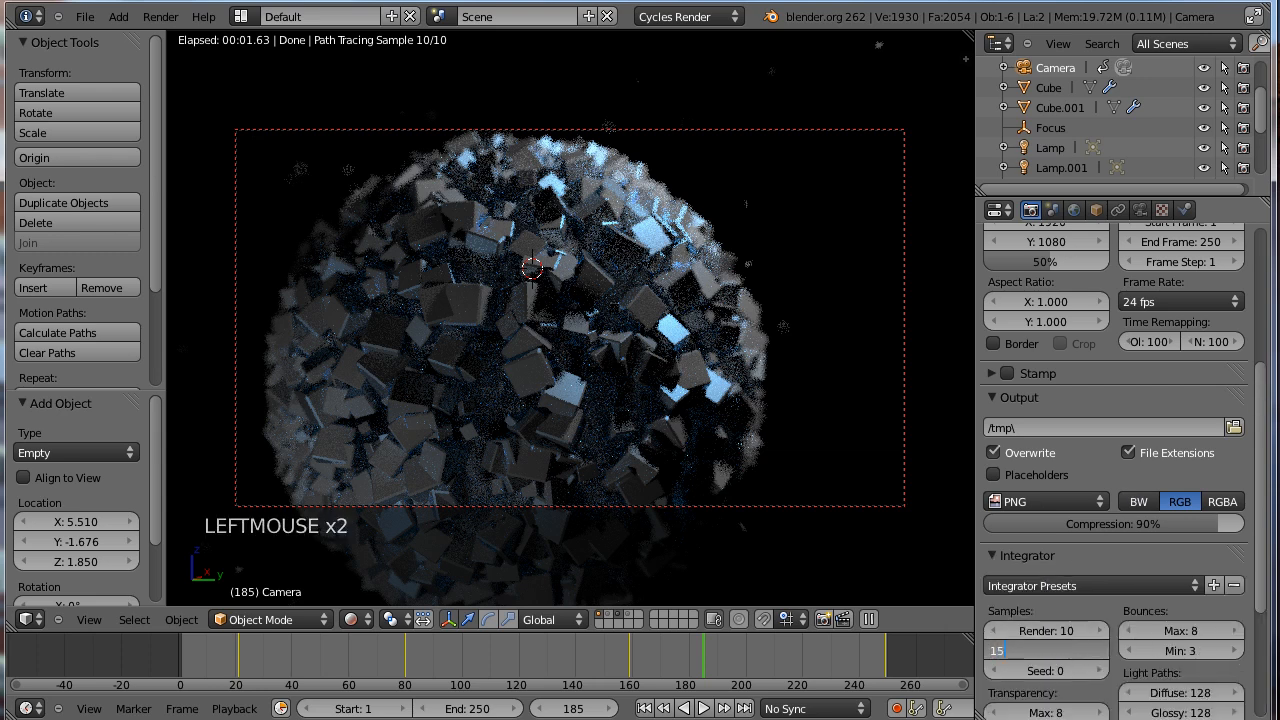
key(Return)
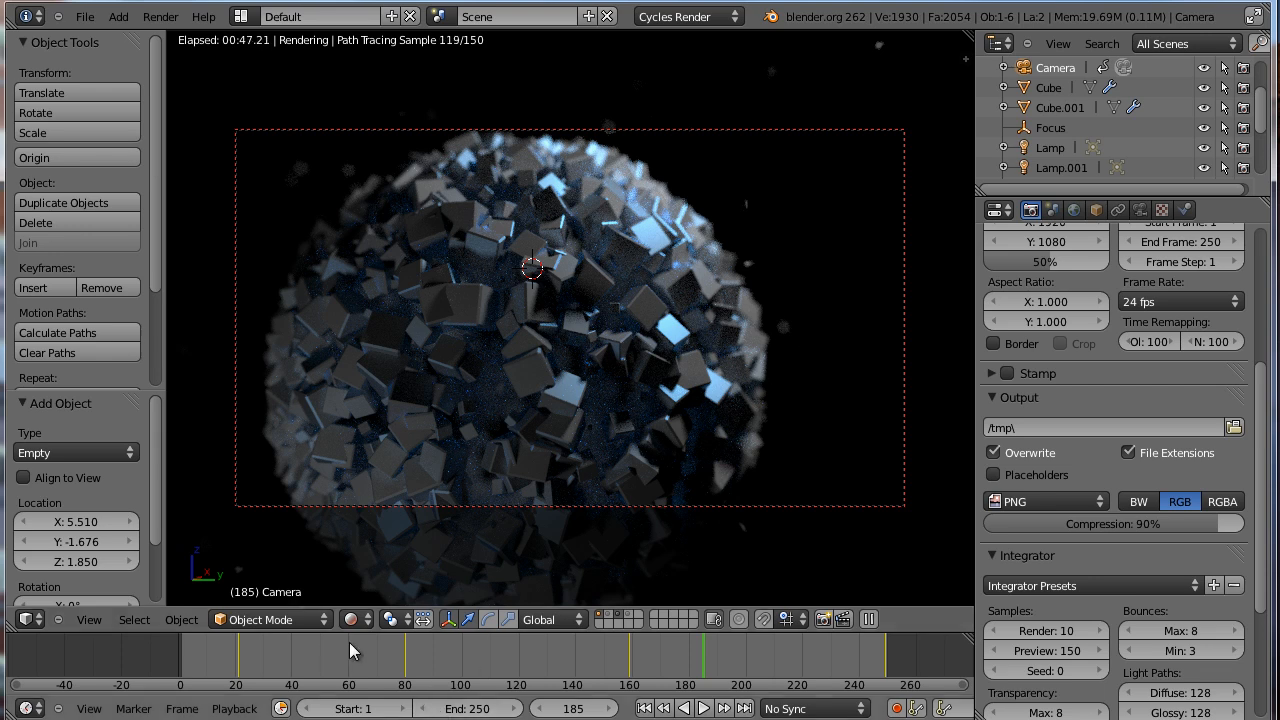
Inspect the rendered depth-of-field blur at frames 49, 63 and 83.
right_click(250, 660)
right_drag(250, 660, 318, 658)
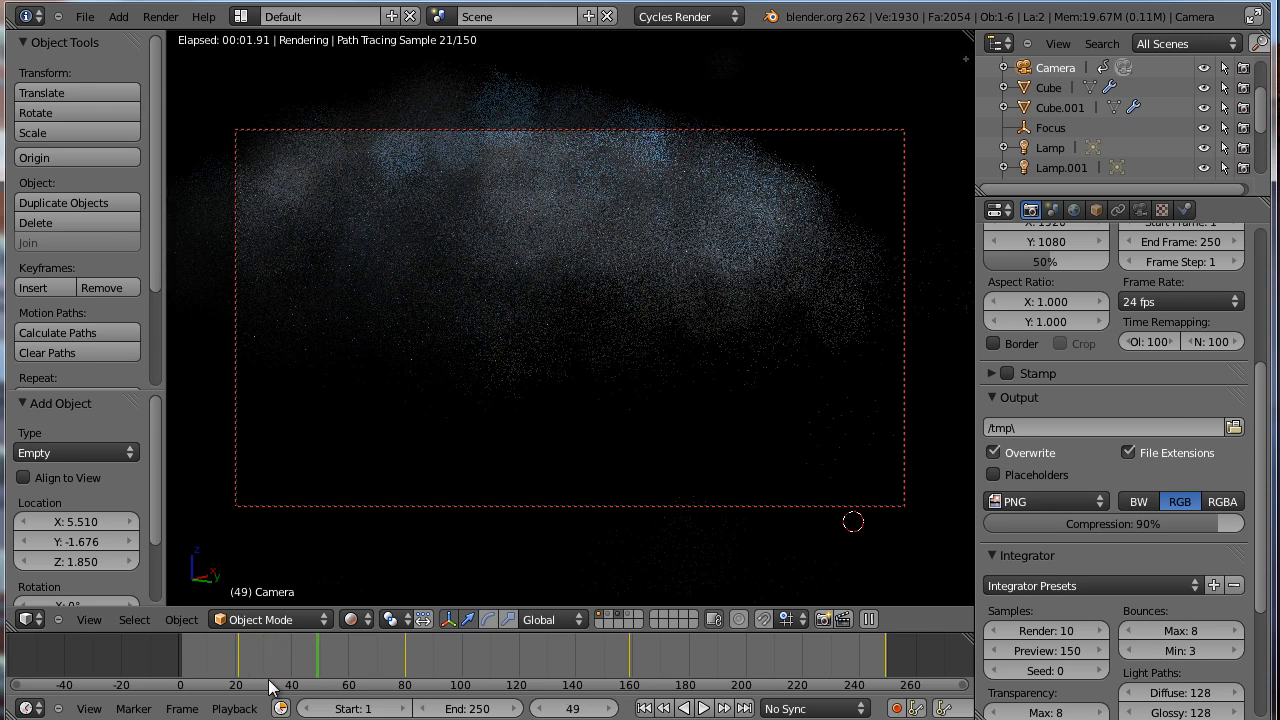
right_drag(264, 652, 356, 654)
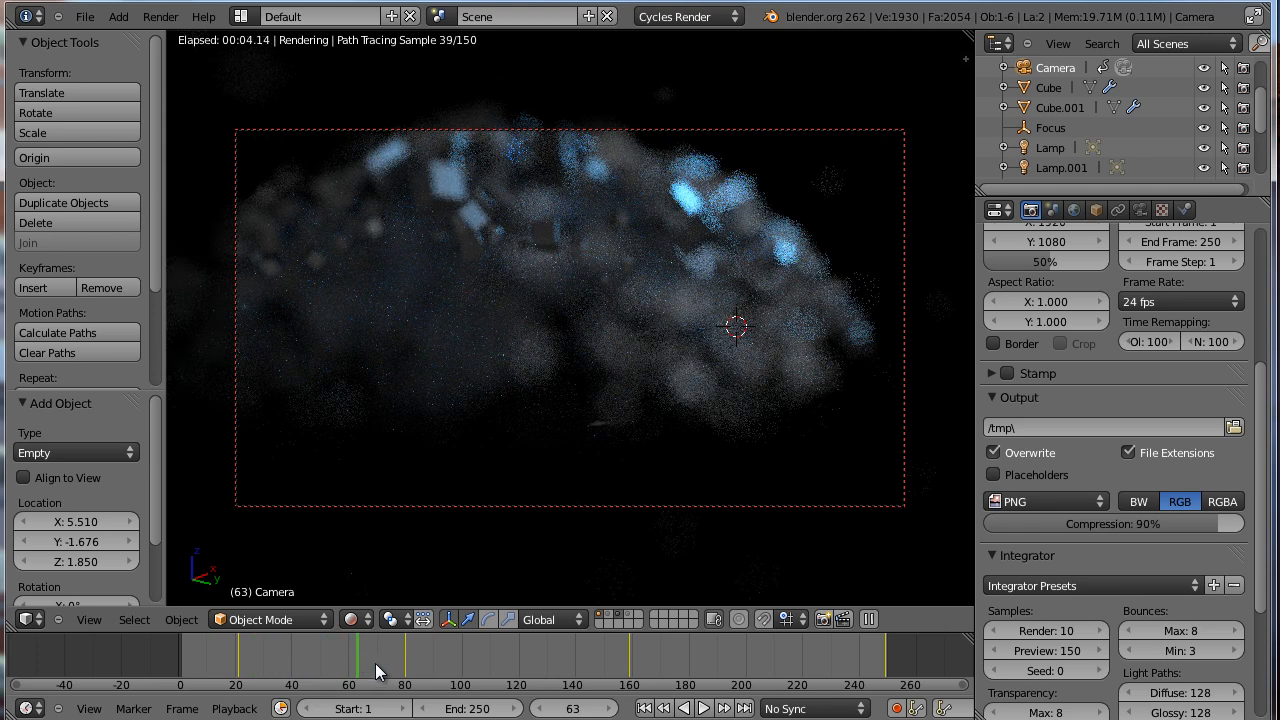
right_drag(378, 663, 414, 665)
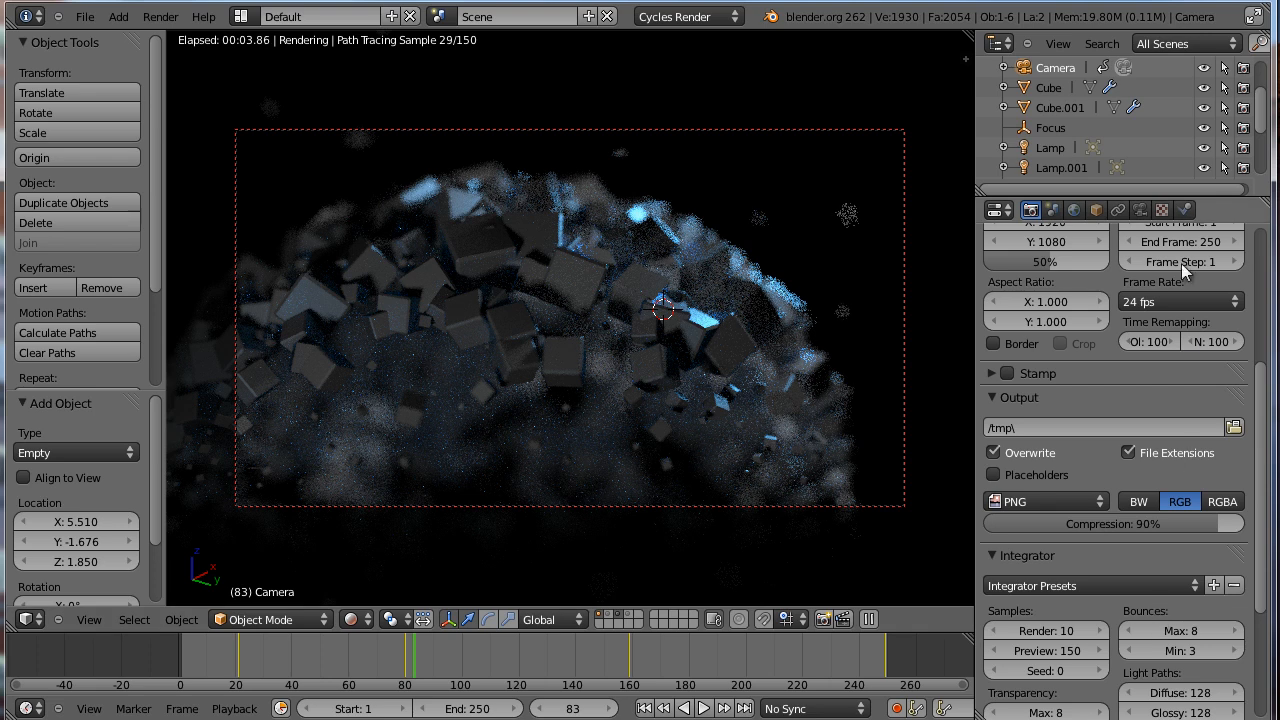
Reduce the camera's depth-of-field aperture size to 0.16.
click(1140, 210)
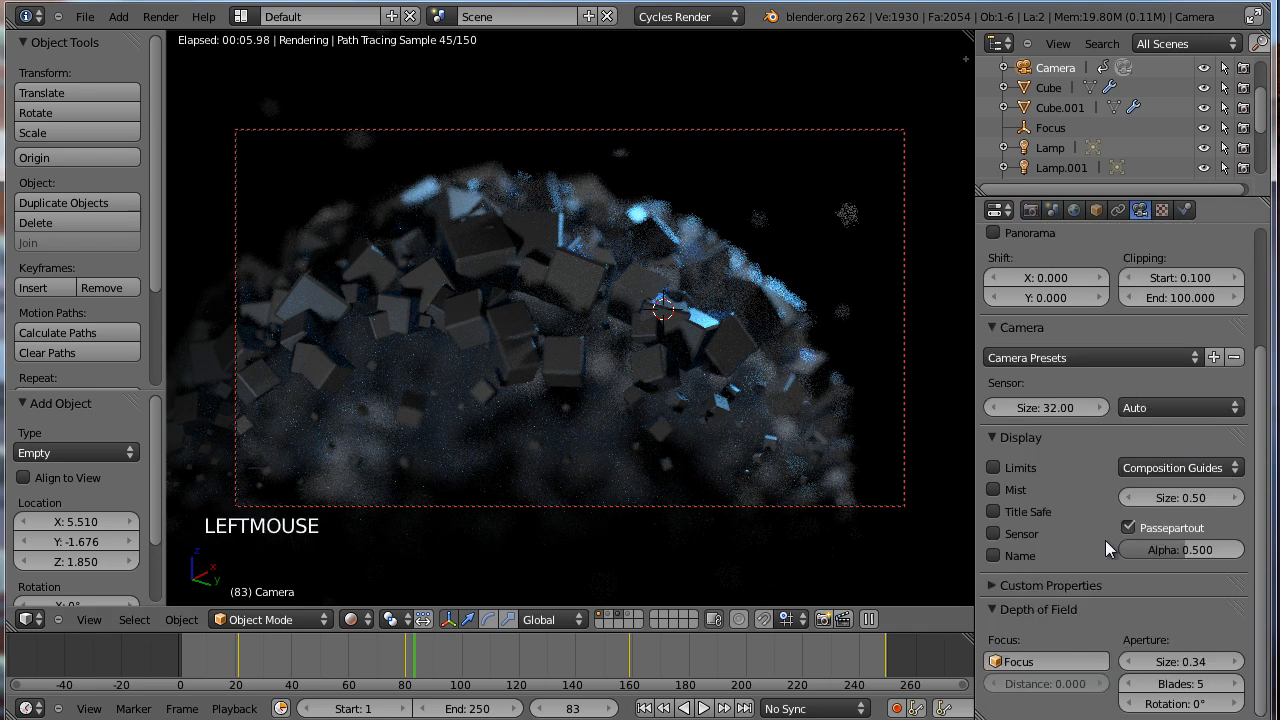
middle_drag(1097, 605, 1119, 562)
click(1197, 665)
drag(1200, 672, 1190, 676)
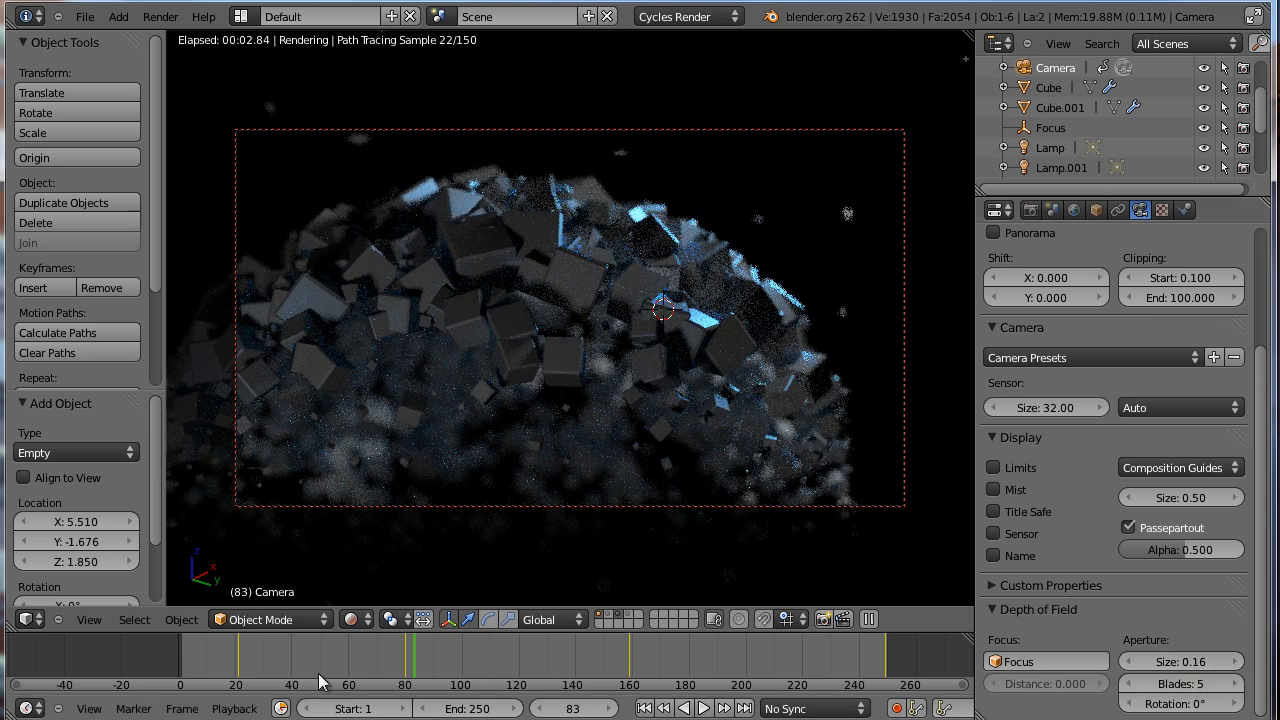
Set the camera's aperture size to 0.10 while viewing frame 45, and check the blur at frames 58 and 138.
right_click(267, 657)
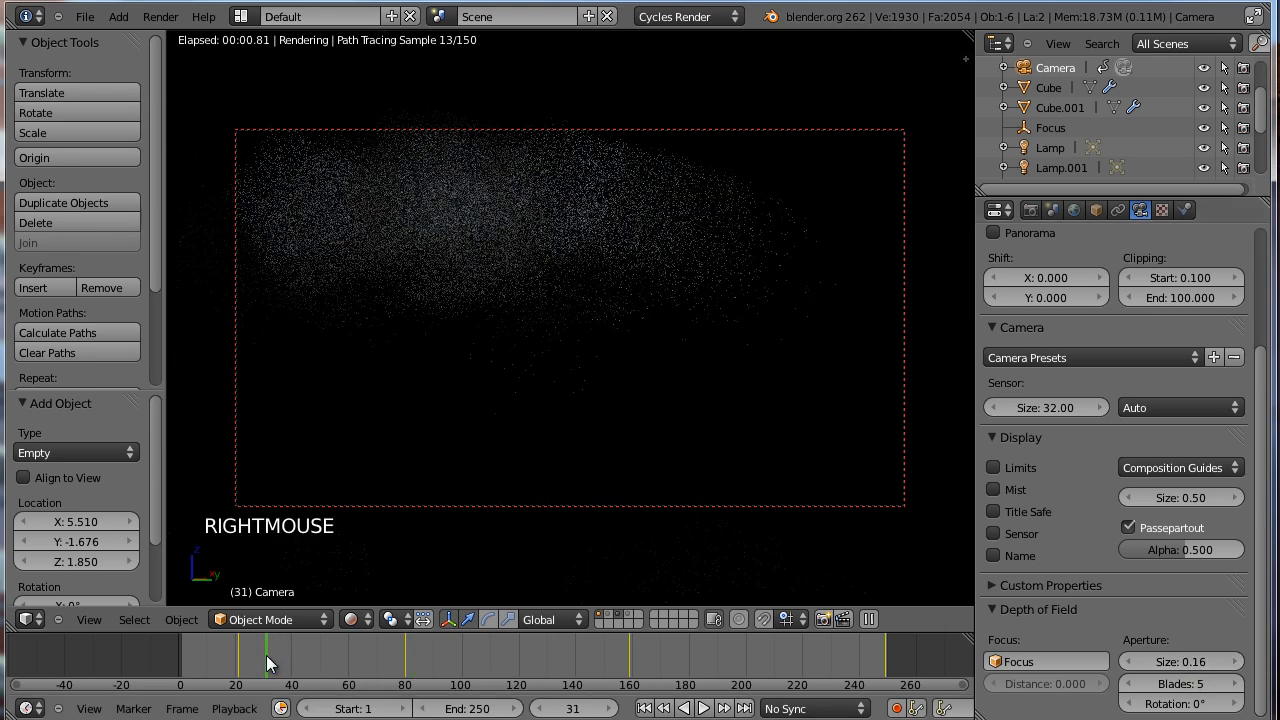
right_drag(266, 655, 305, 654)
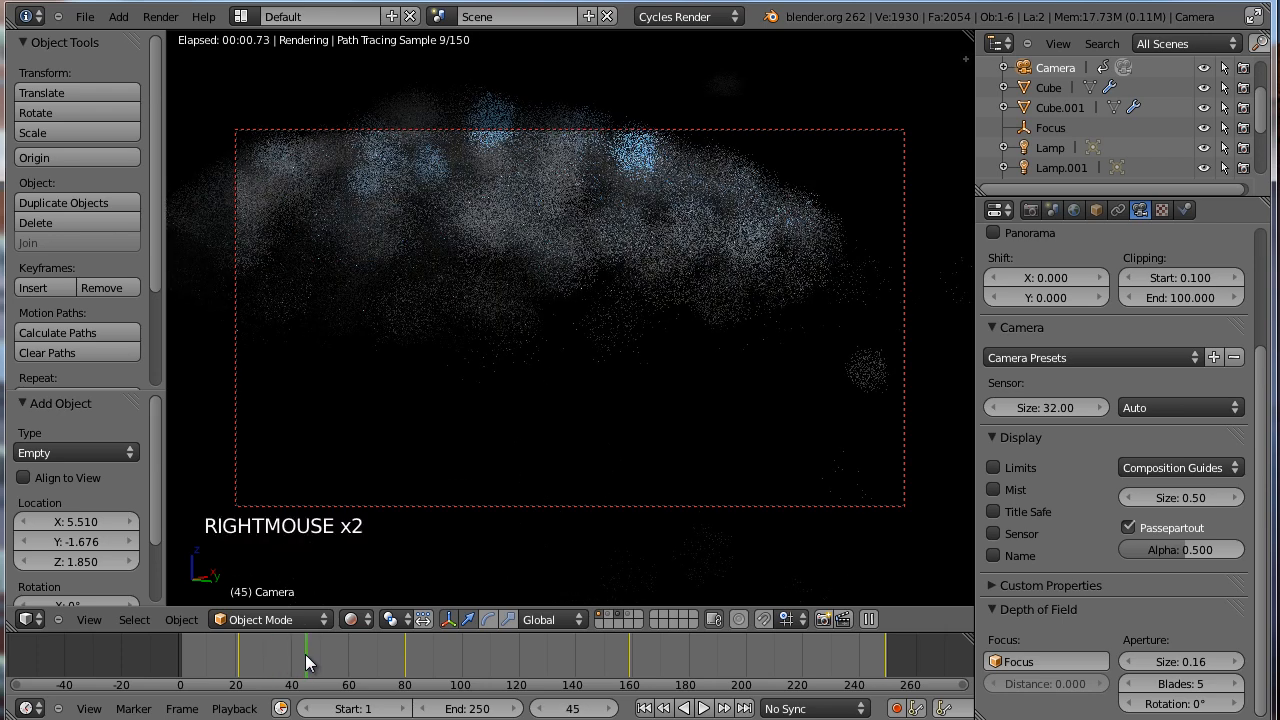
drag(1176, 661, 1170, 660)
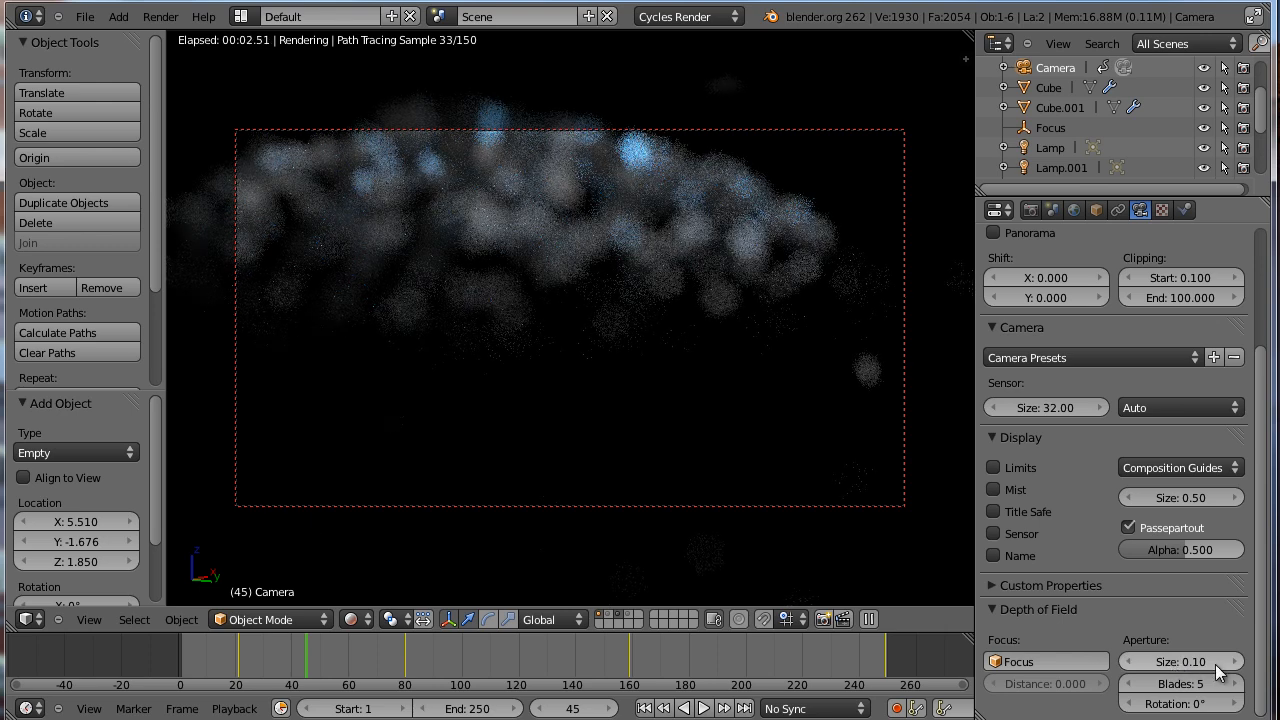
right_drag(291, 651, 342, 660)
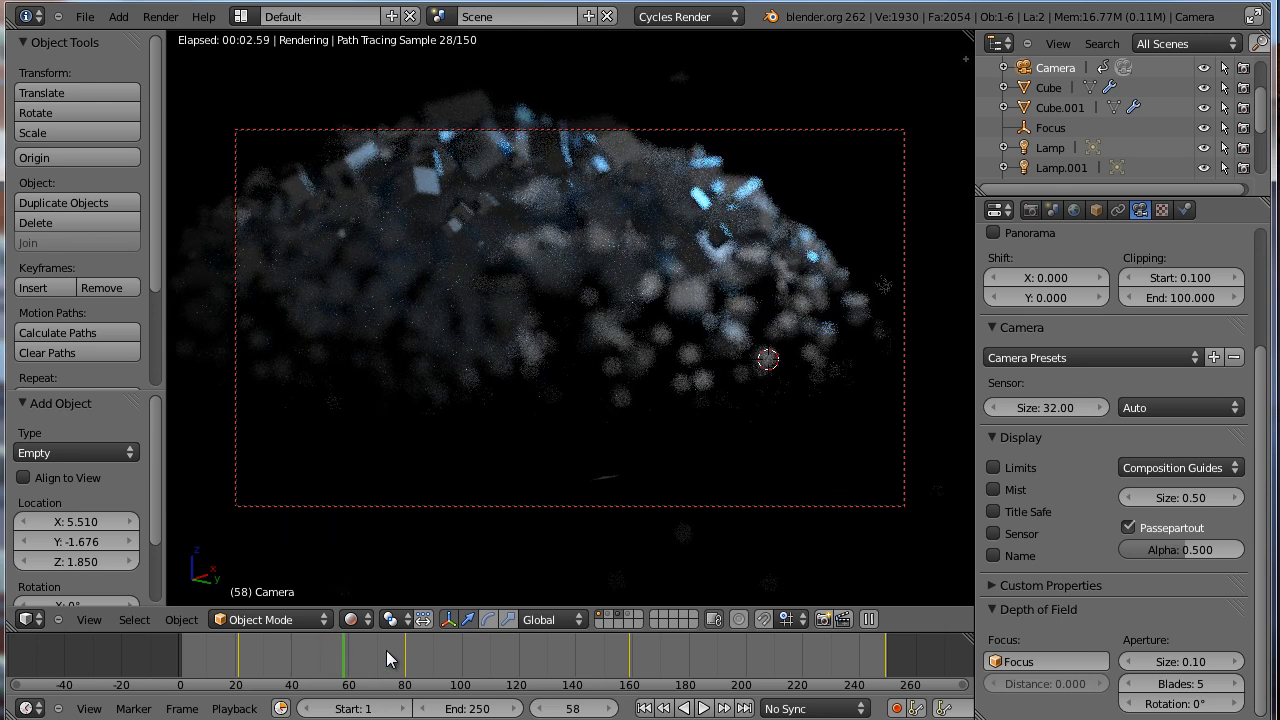
right_drag(388, 661, 569, 662)
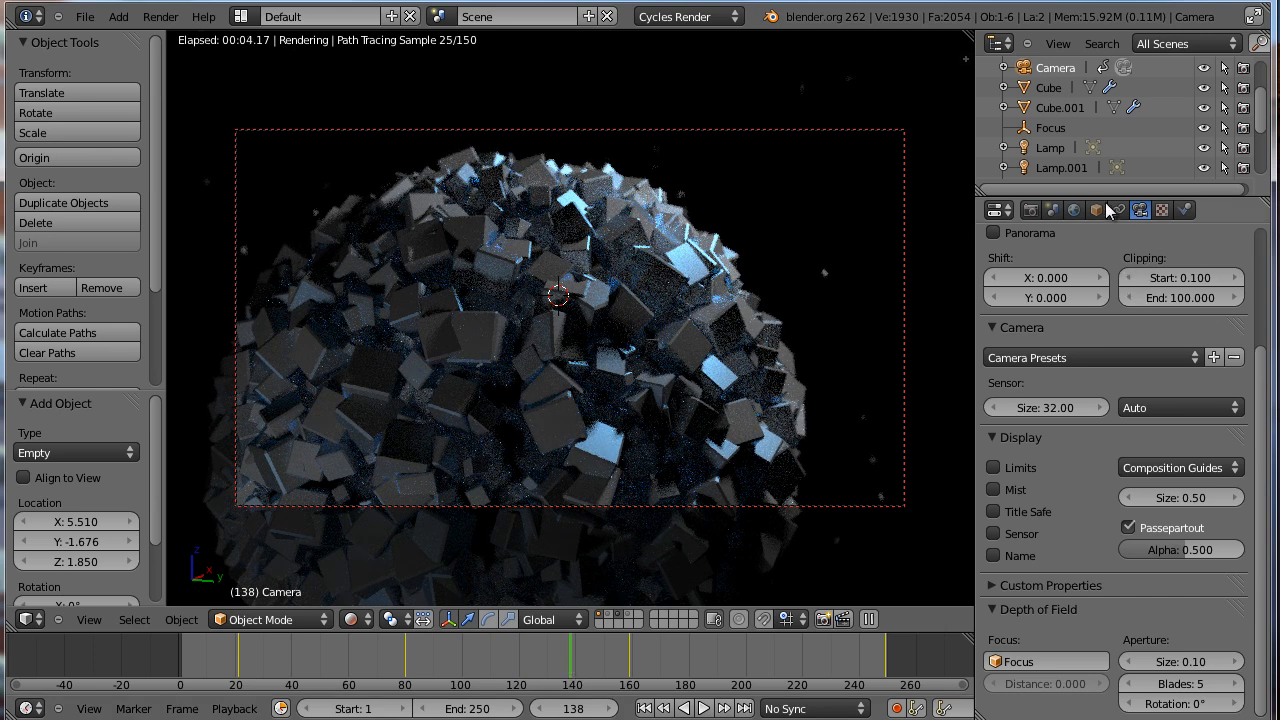
Save the scene over BallDynamicPaintv2.blend and switch the viewport from the rendered preview to solid shading.
click(1030, 210)
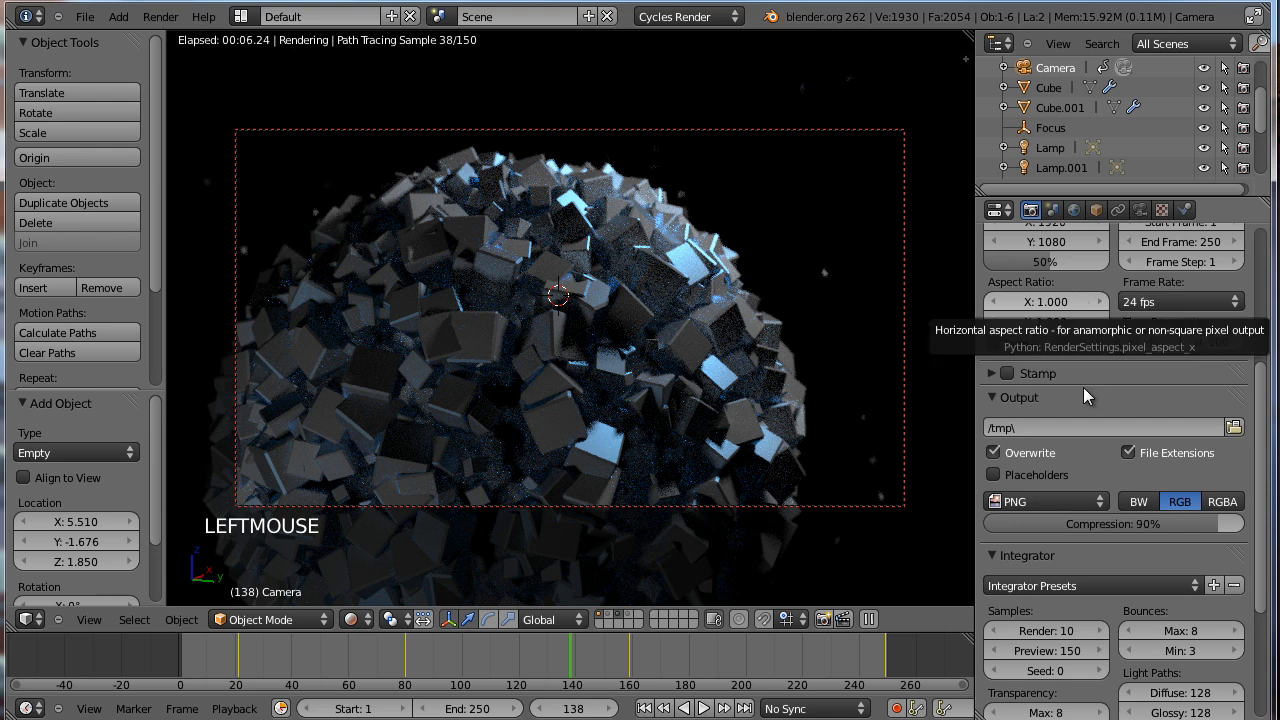
key(ctrl+s)
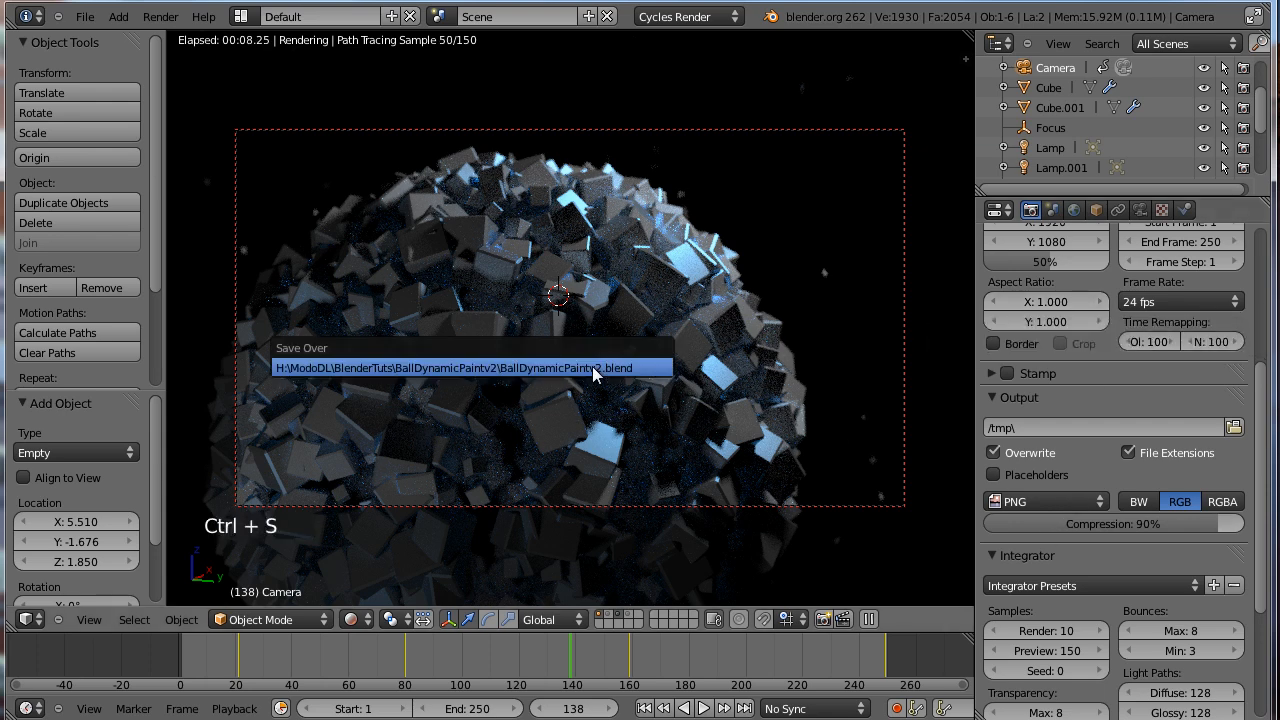
click(593, 372)
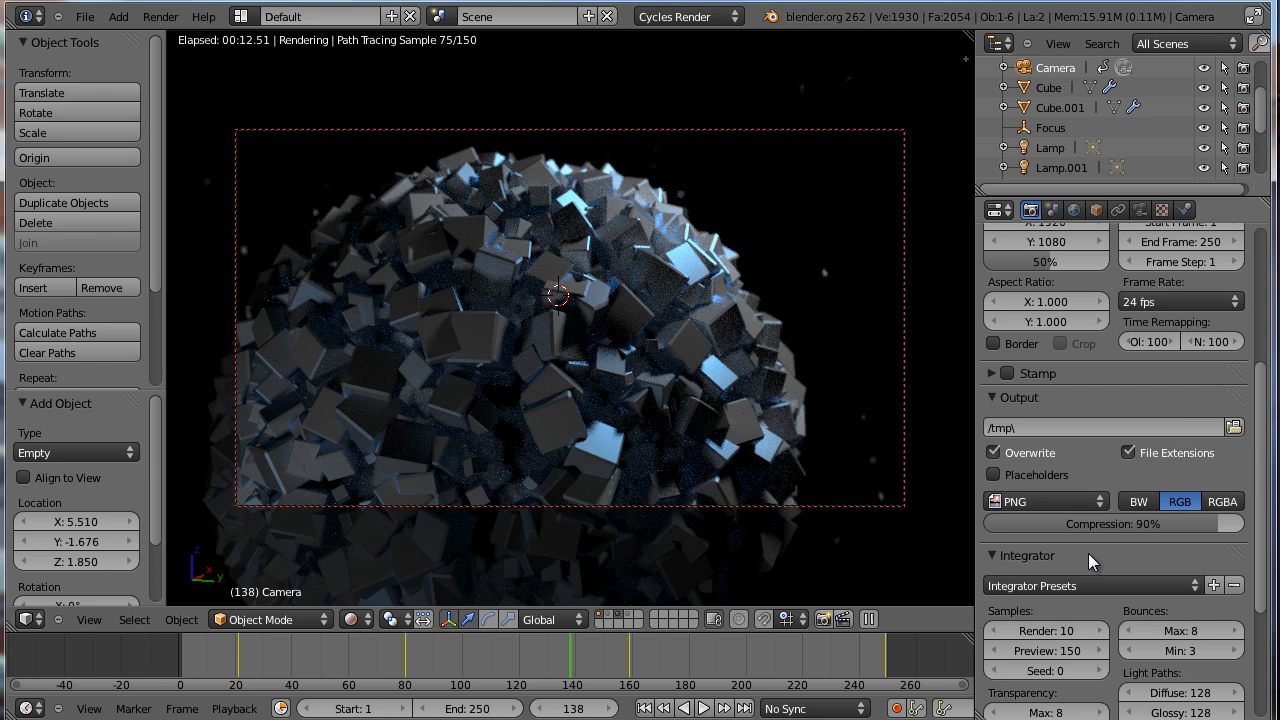
key(z)
key(z)
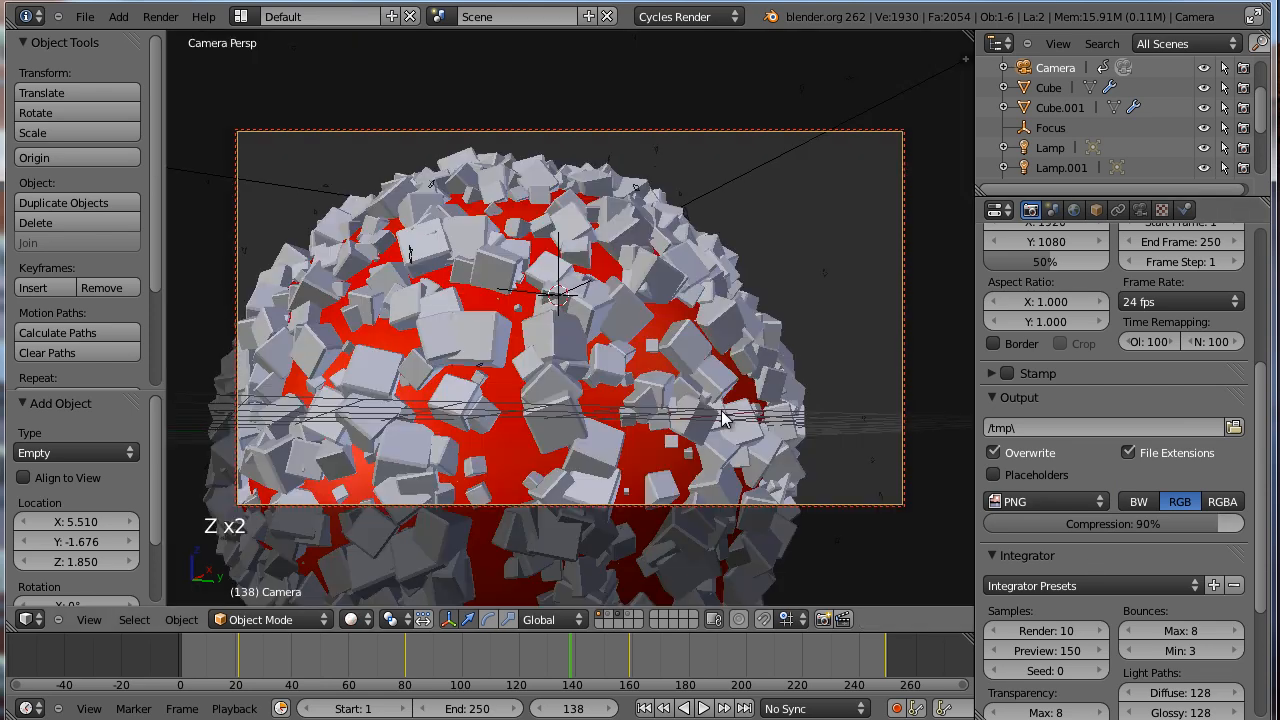
middle_drag(1119, 556, 1128, 434)
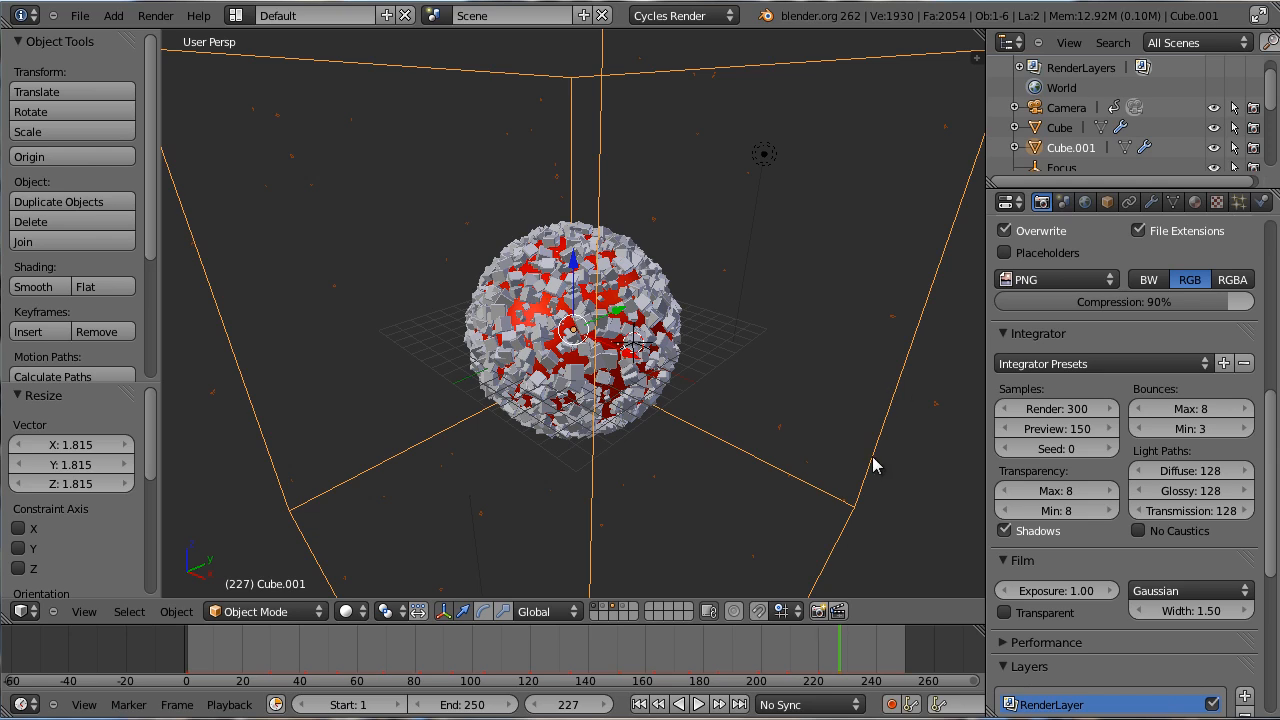
Scale the dust emitter cube around the sphere down uniformly by a factor of about 0.537.
mouse_move(705, 428)
middle_down()
mouse_move(657, 374)
mouse_move(691, 417)
middle_up()
click(895, 425)
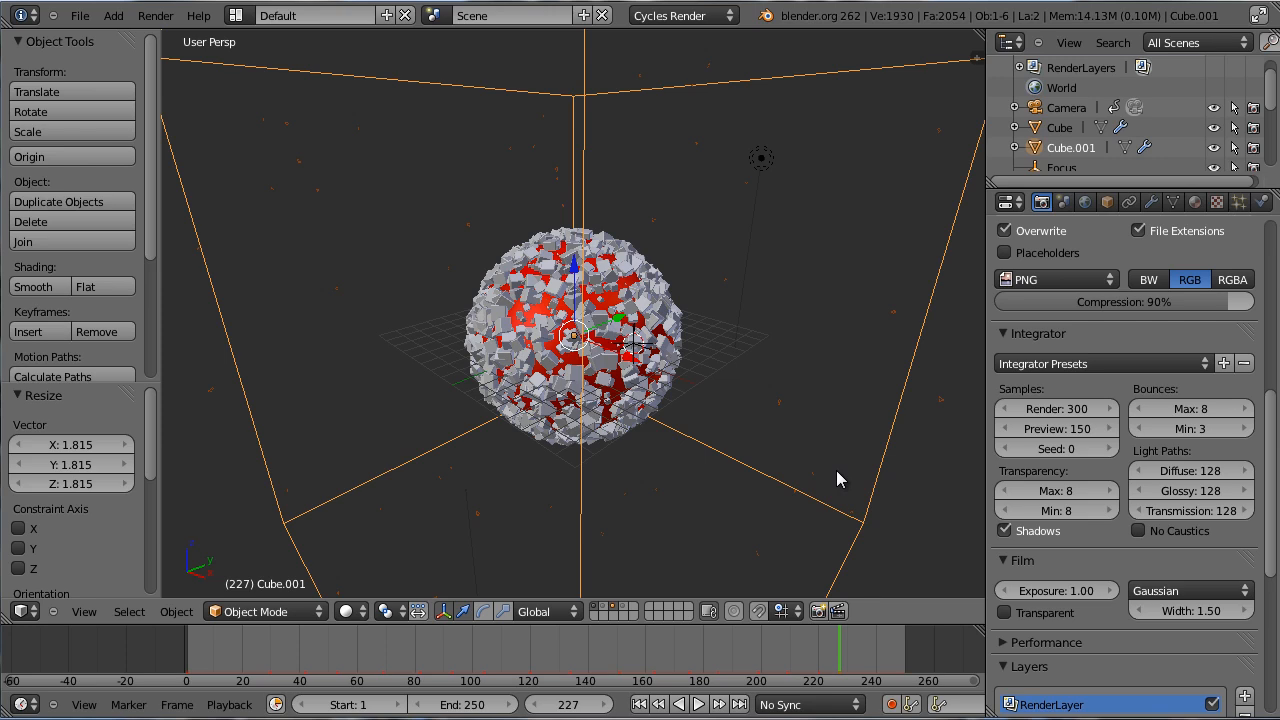
key(s)
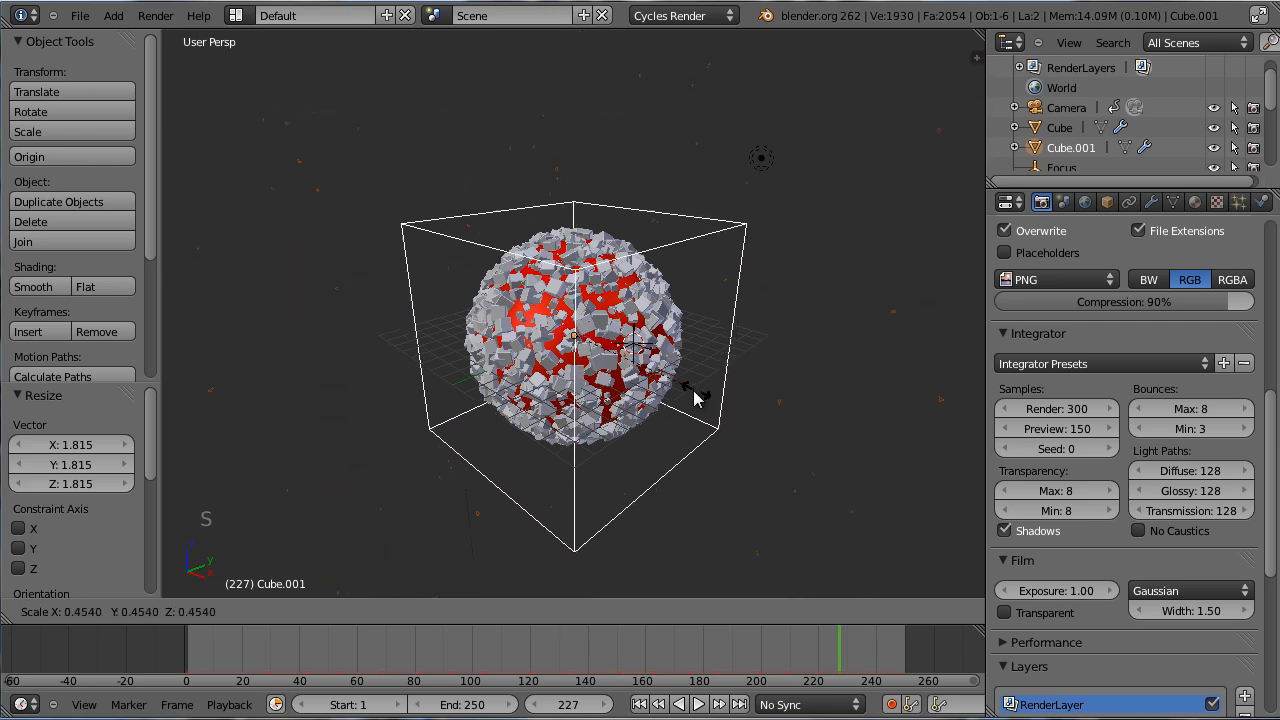
click(715, 417)
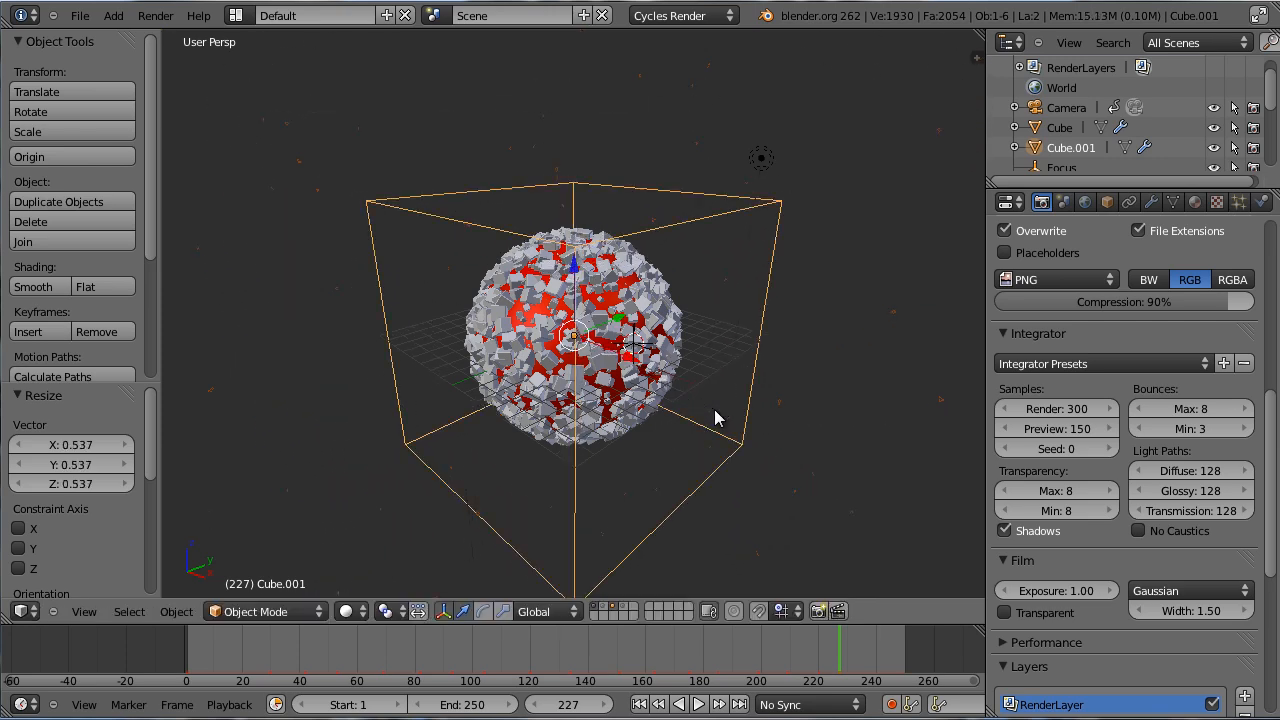
Enlarge the dust emitter cube uniformly by a factor of about 1.681.
middle_drag(751, 420, 700, 387)
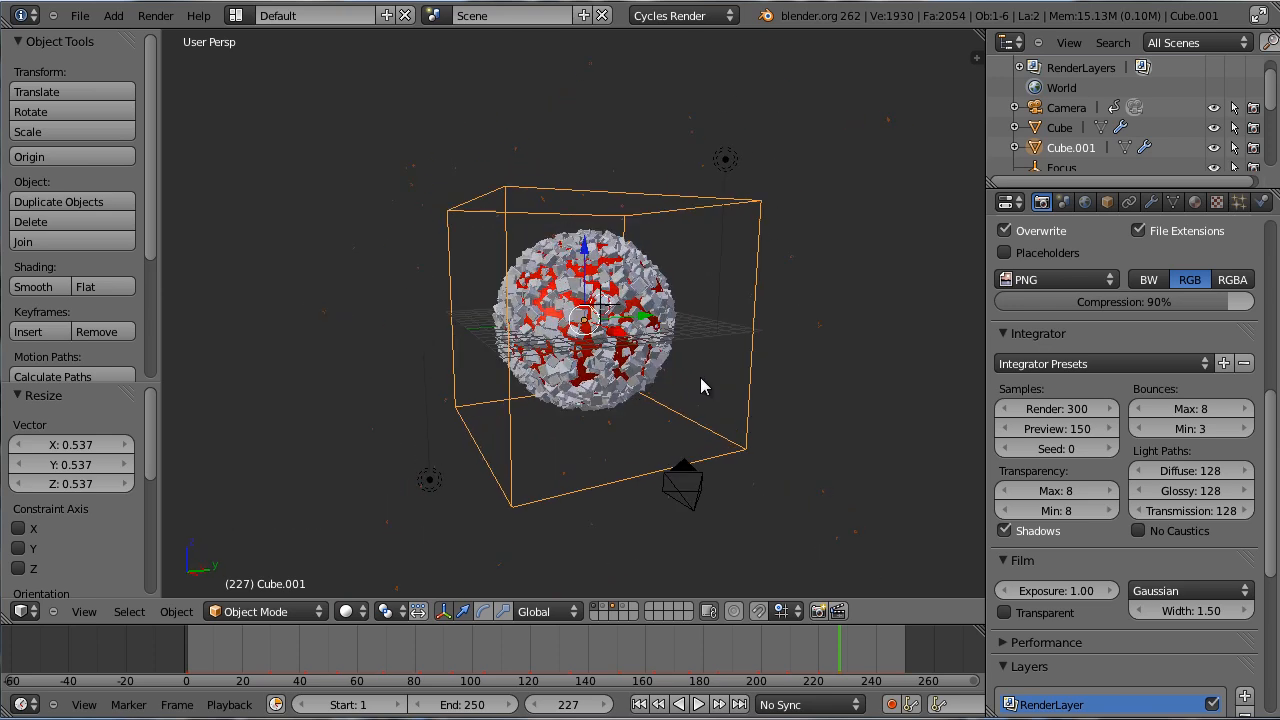
click(746, 411)
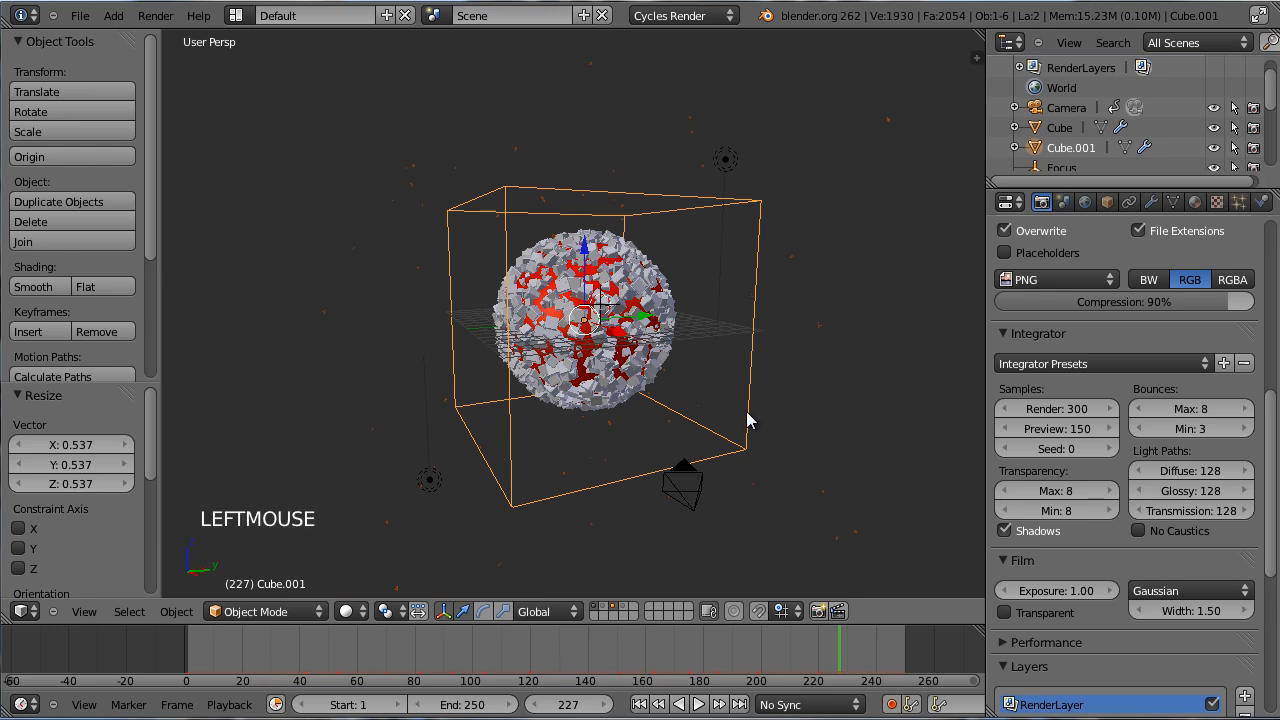
key(s)
key(s)
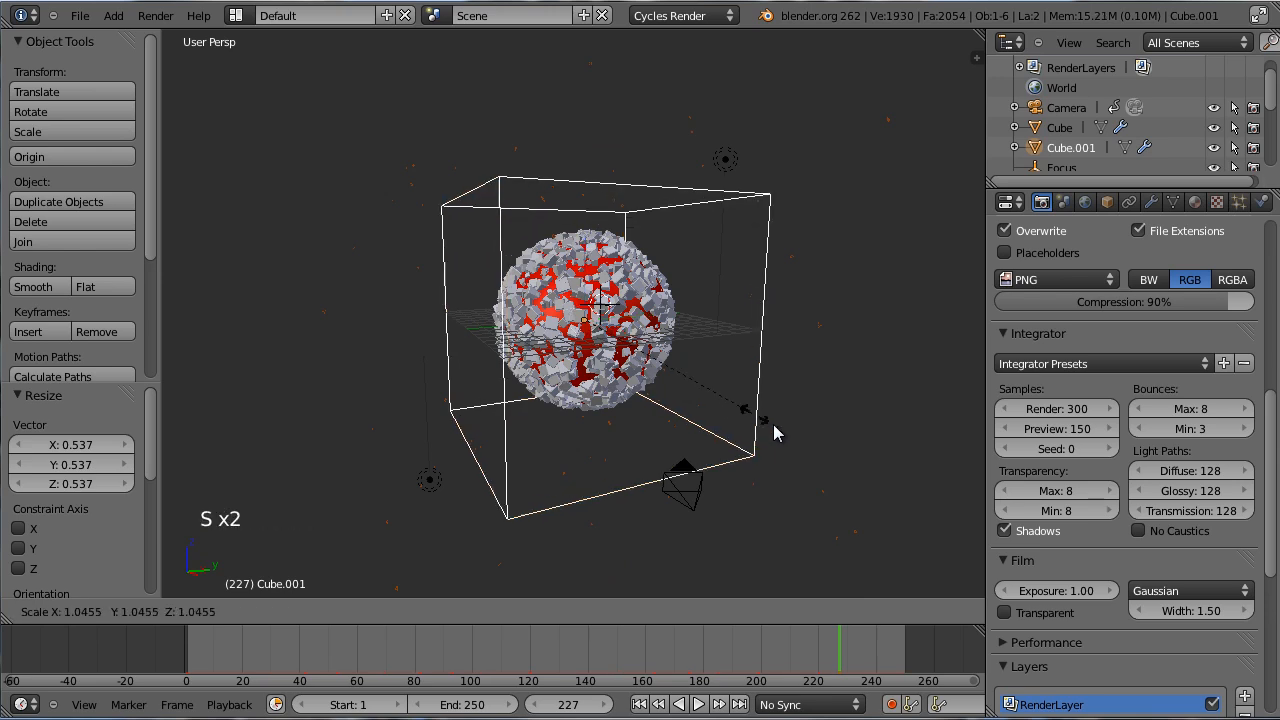
click(855, 479)
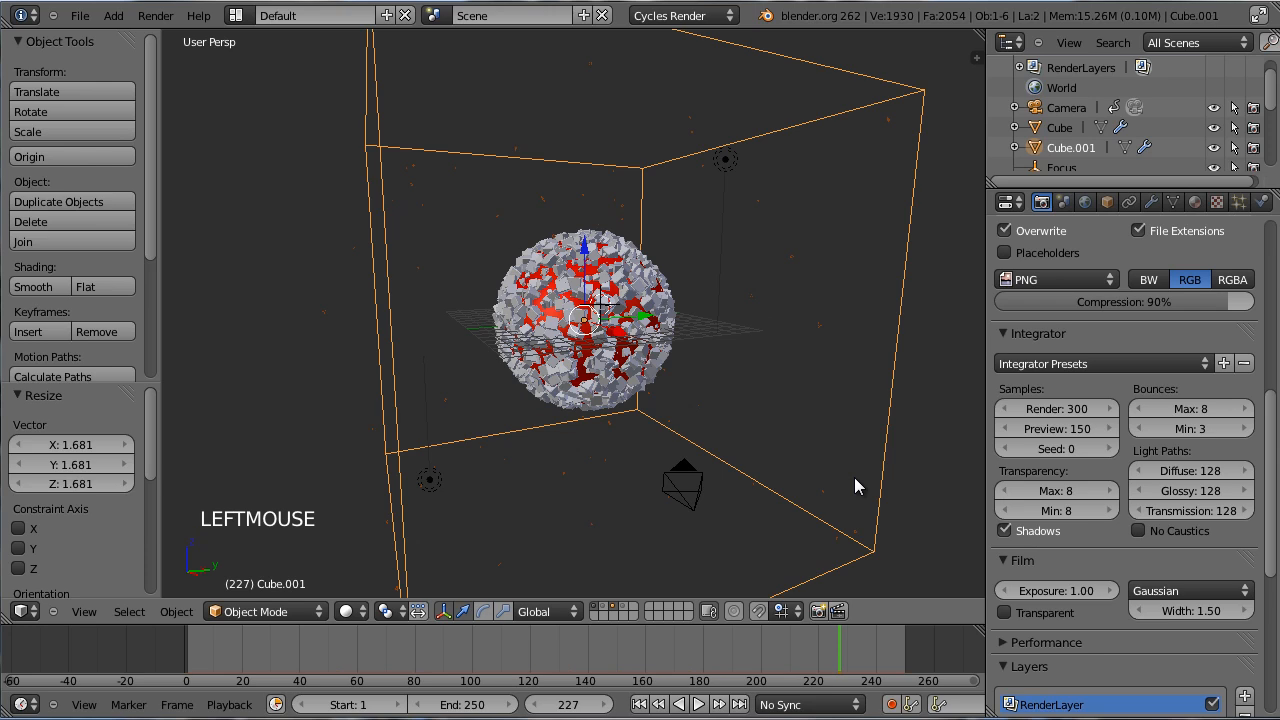
Return to the camera view and check the dust particles at frames 6, 15 and 104.
key(KP_0)
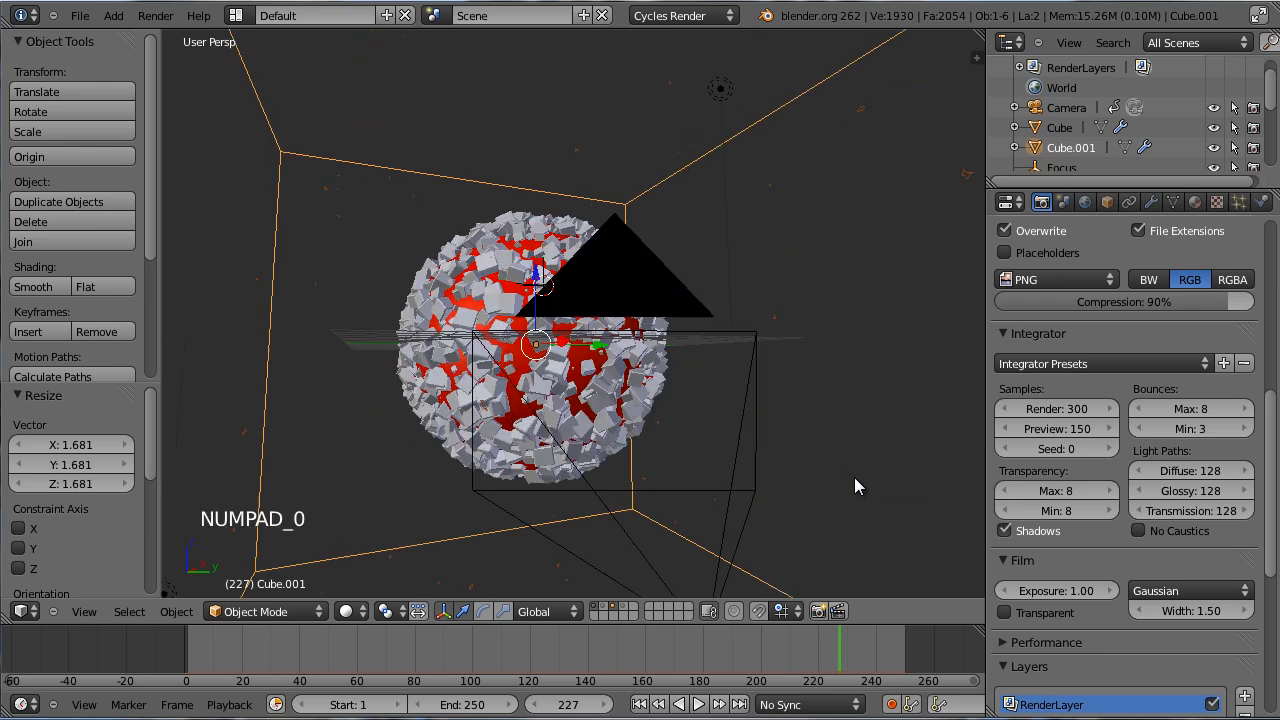
right_click(204, 654)
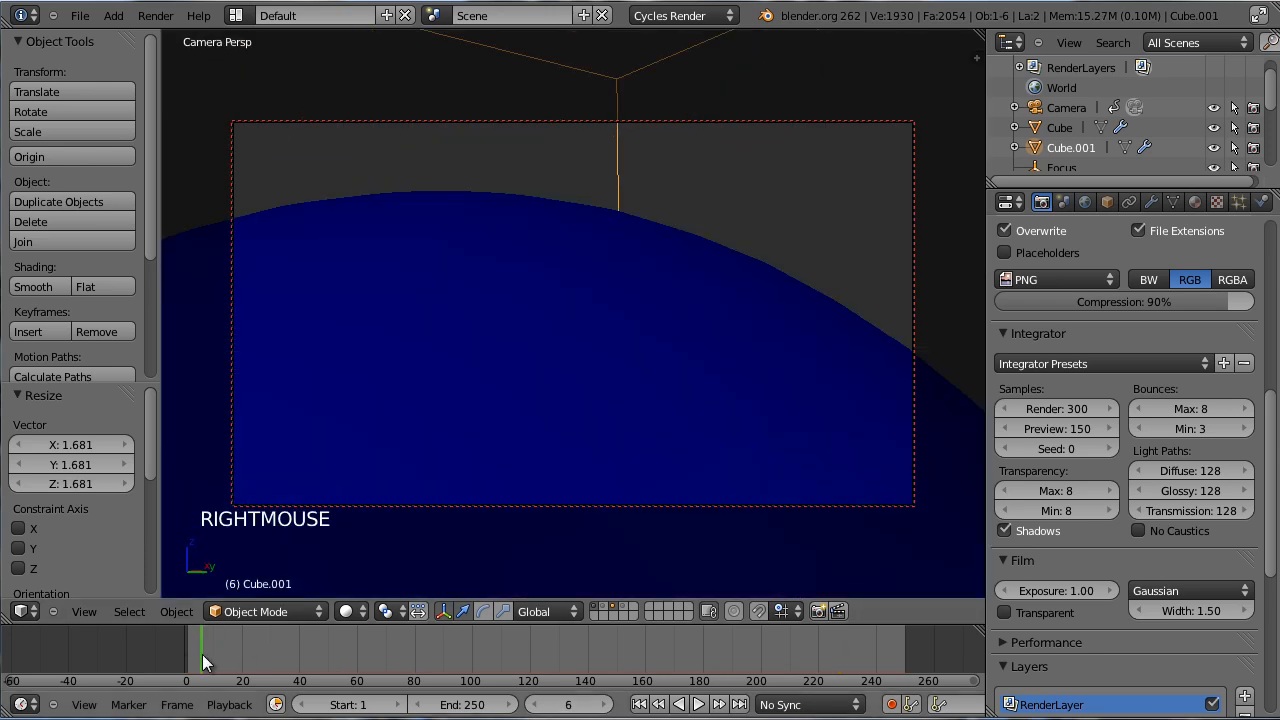
right_drag(202, 656, 228, 645)
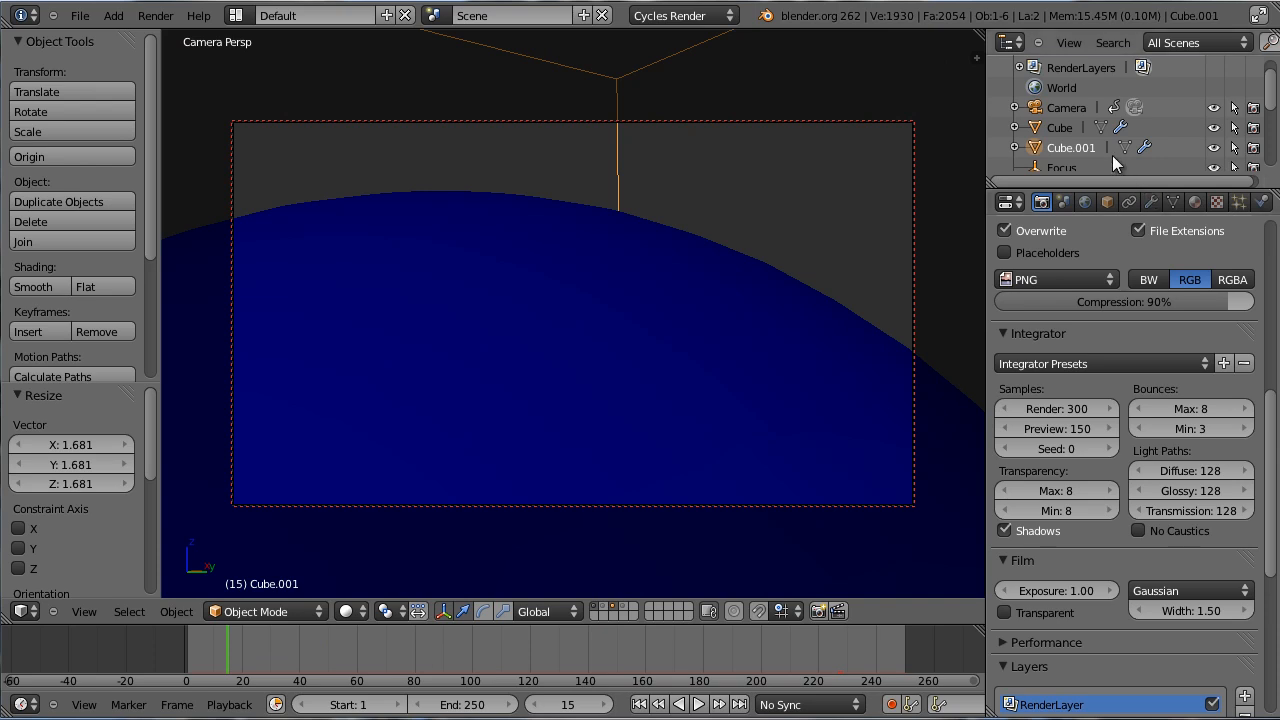
right_drag(396, 649, 484, 652)
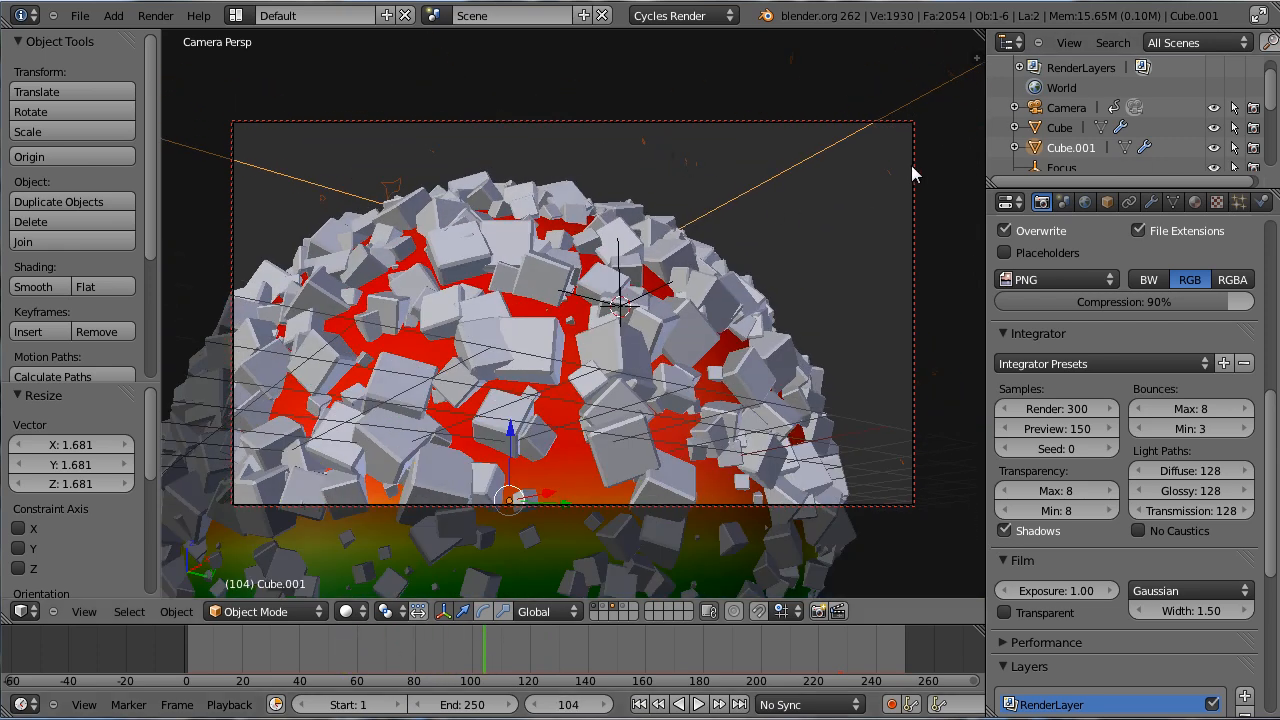
Bake the dust emitter cube's particle cache and check the animation at frames 87 and 185.
click(1240, 203)
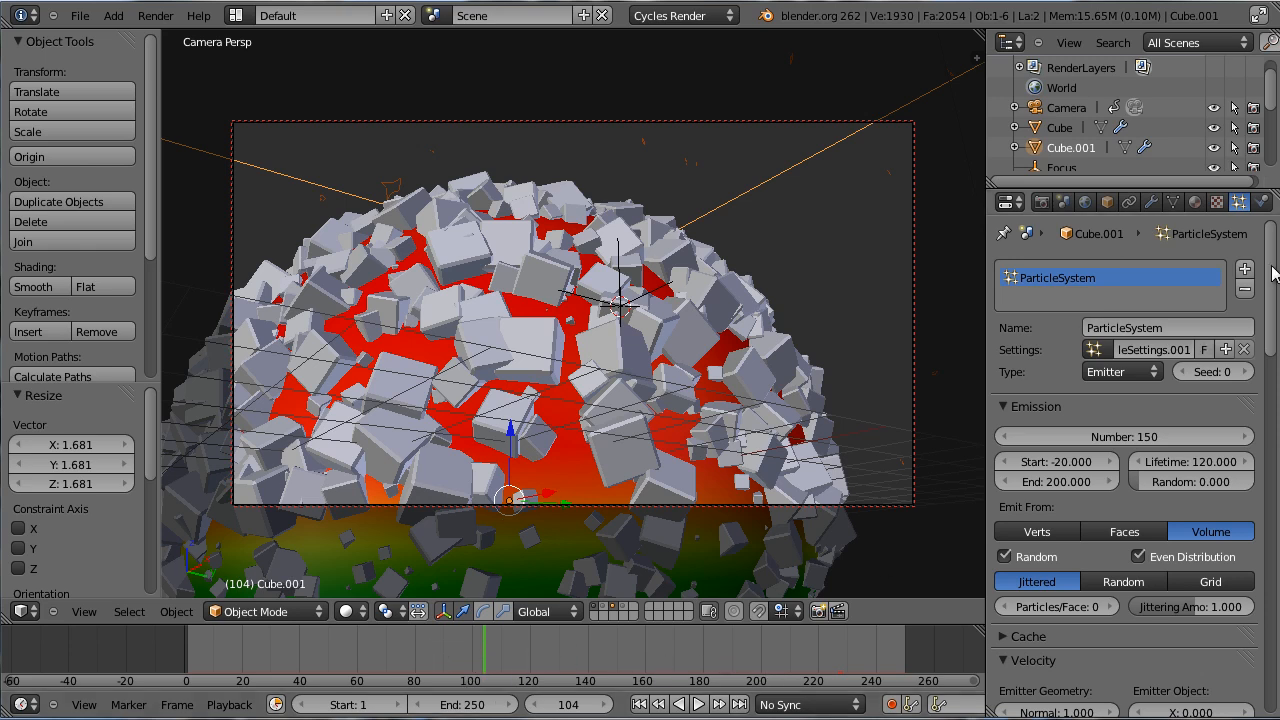
drag(1272, 280, 1272, 308)
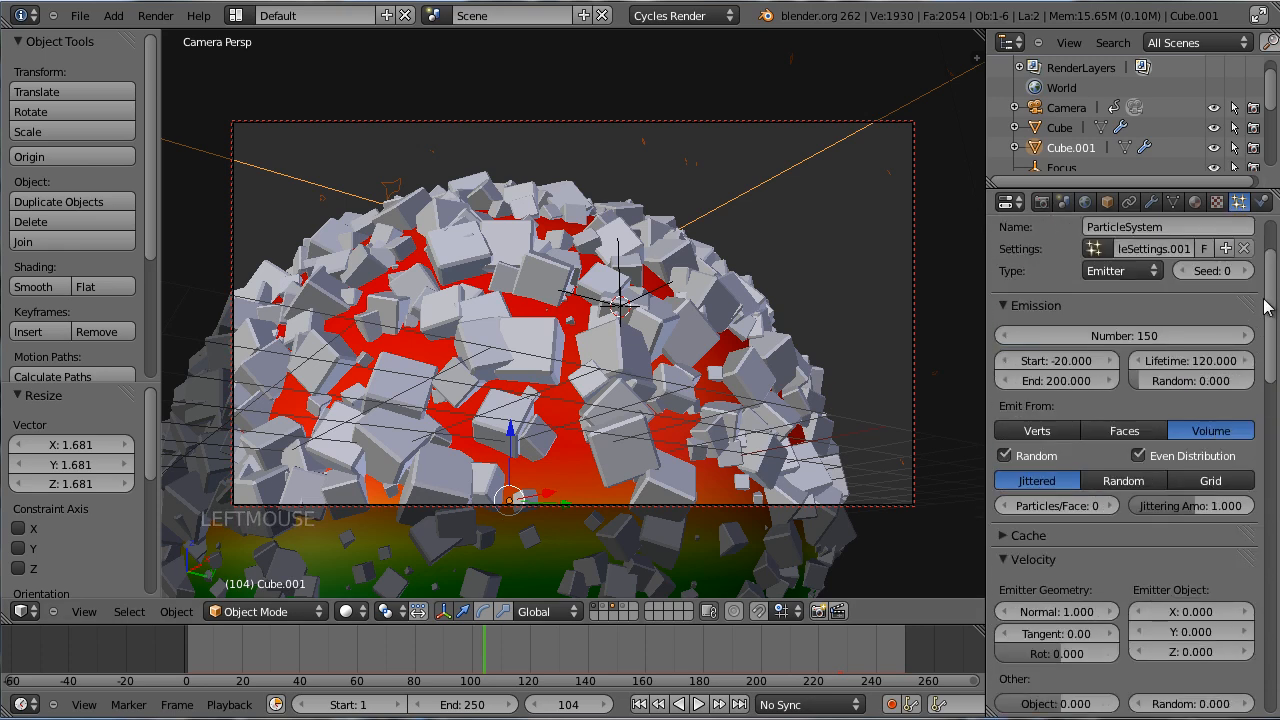
click(1051, 539)
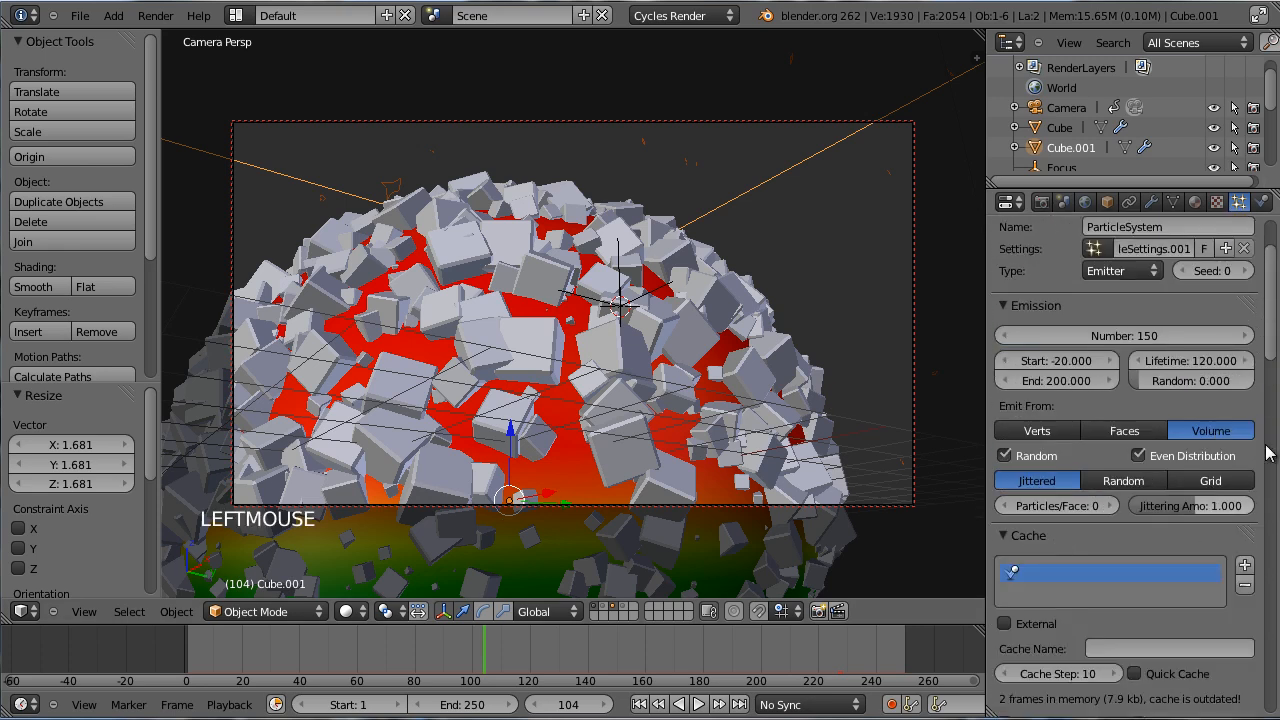
click(1271, 352)
drag(1272, 352, 1273, 398)
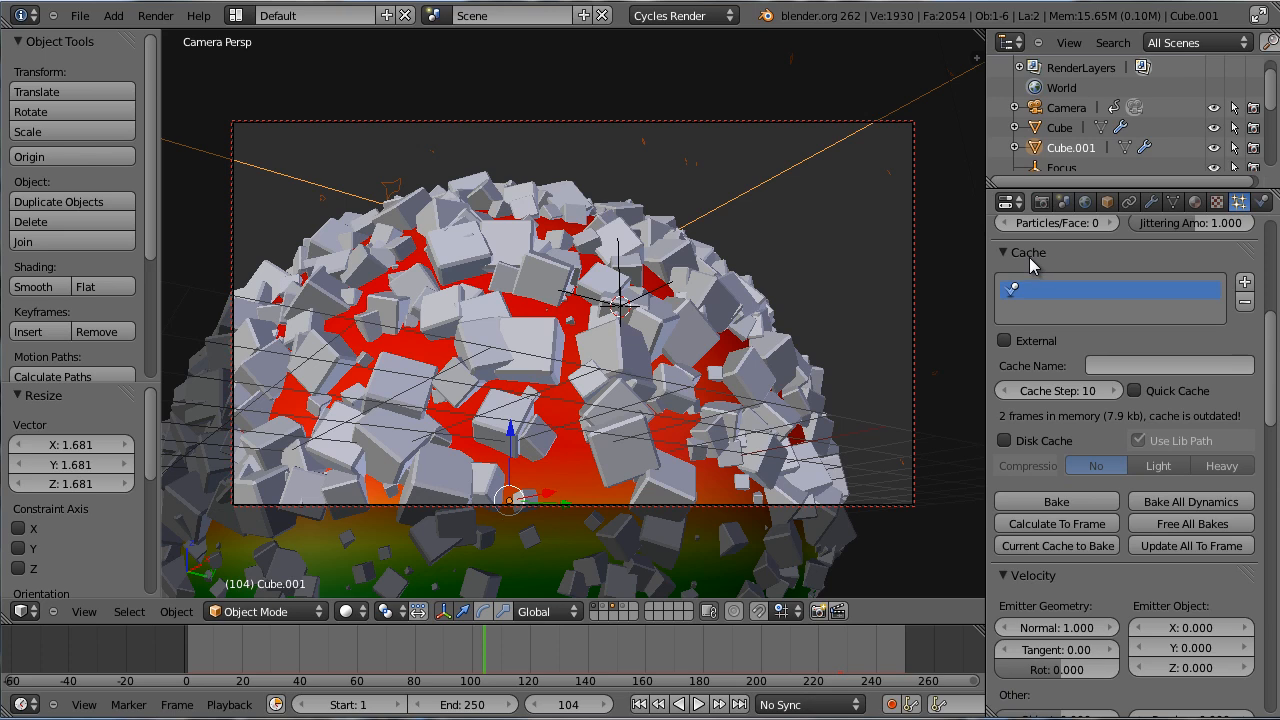
click(1057, 502)
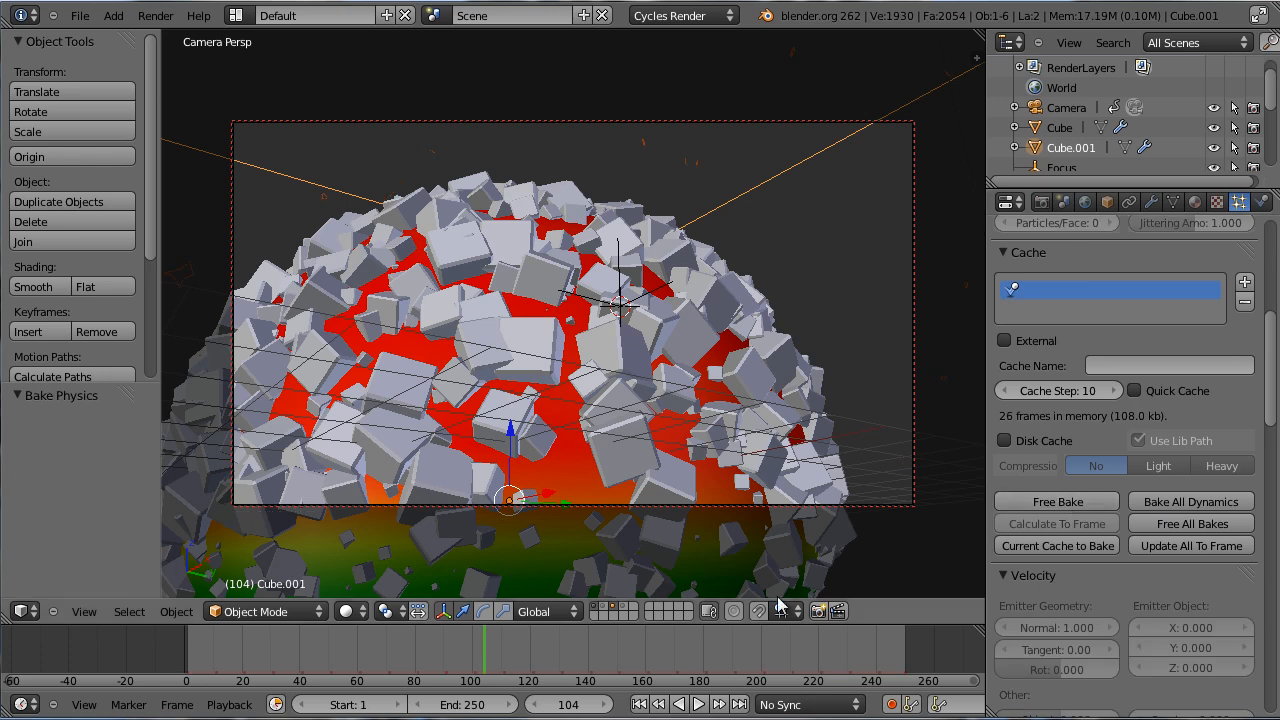
right_drag(502, 652, 435, 642)
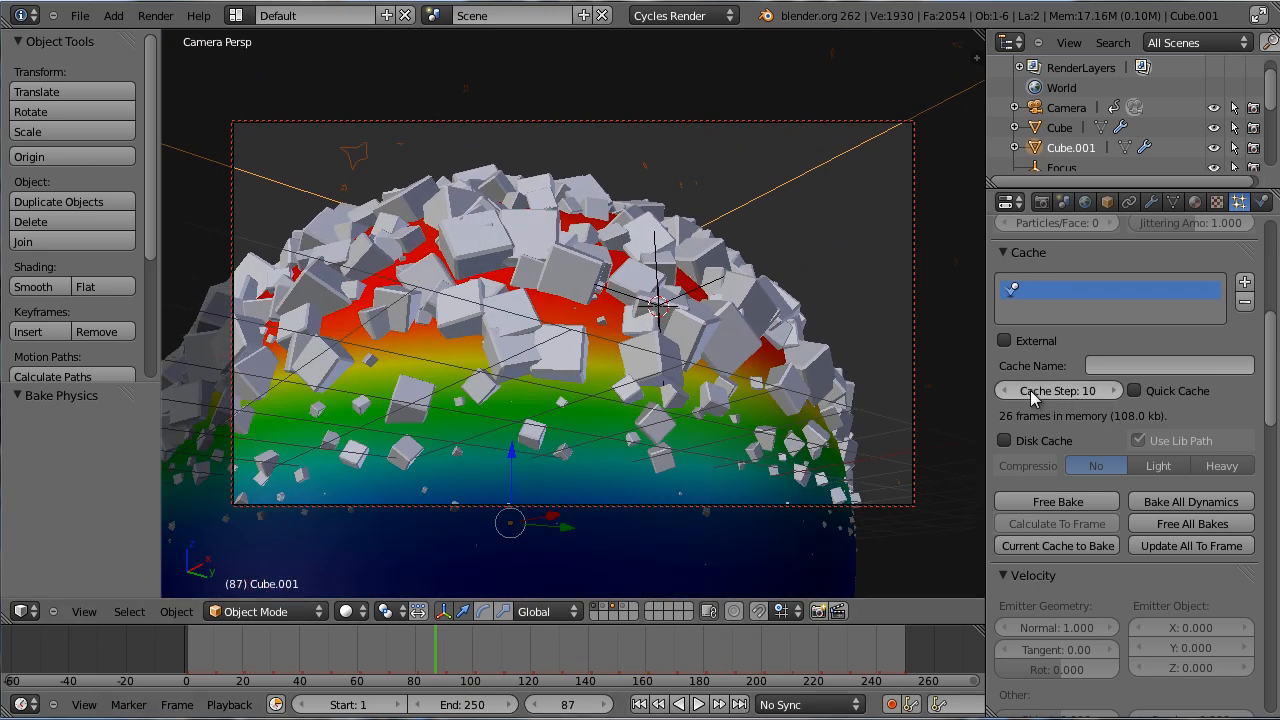
right_drag(328, 642, 720, 662)
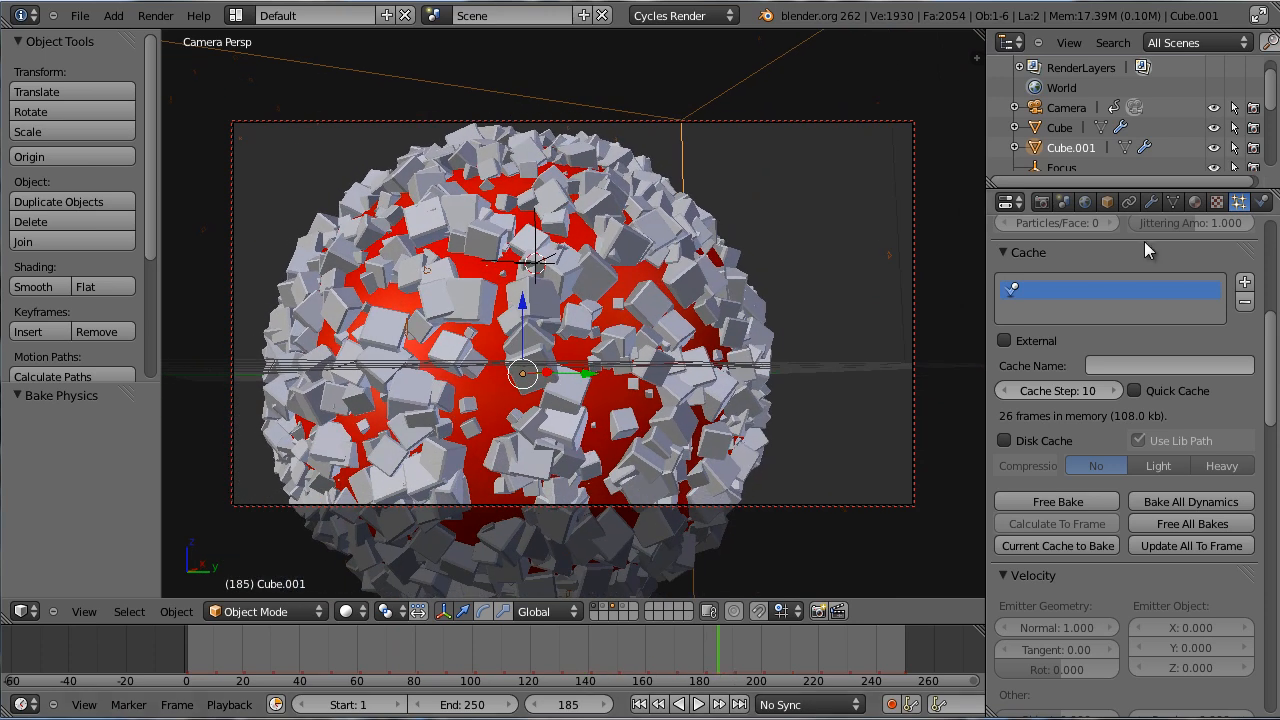
Review the render settings, covering the output file format, integrator samples, resolution and frame range.
click(1041, 202)
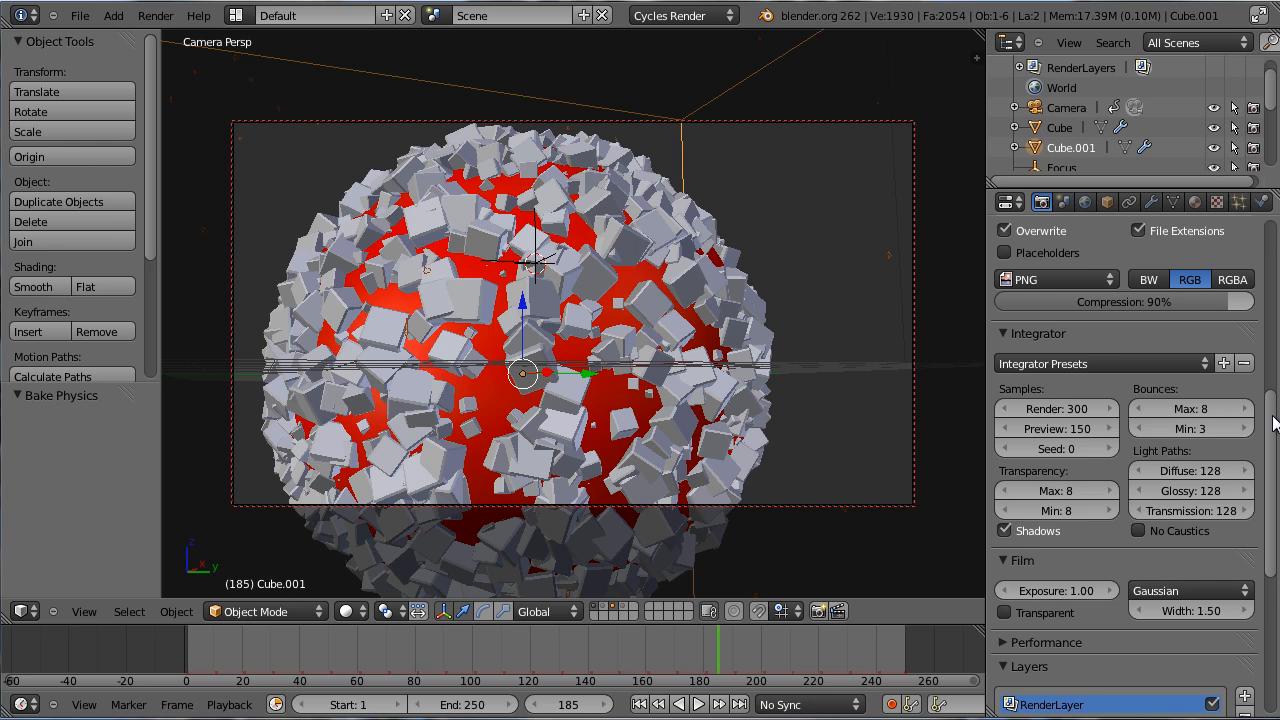
mouse_move(1273, 423)
mouse_down()
mouse_move(1275, 497)
mouse_move(1278, 404)
mouse_up()
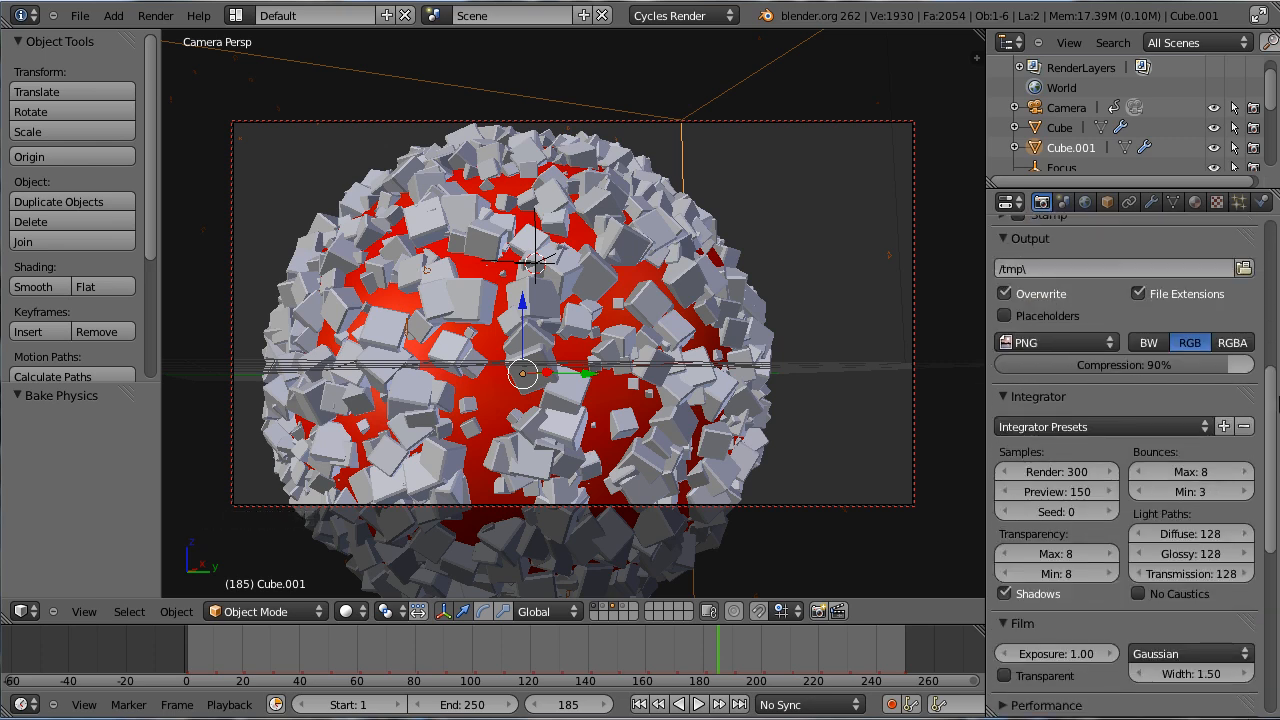
click(1041, 338)
click(1084, 344)
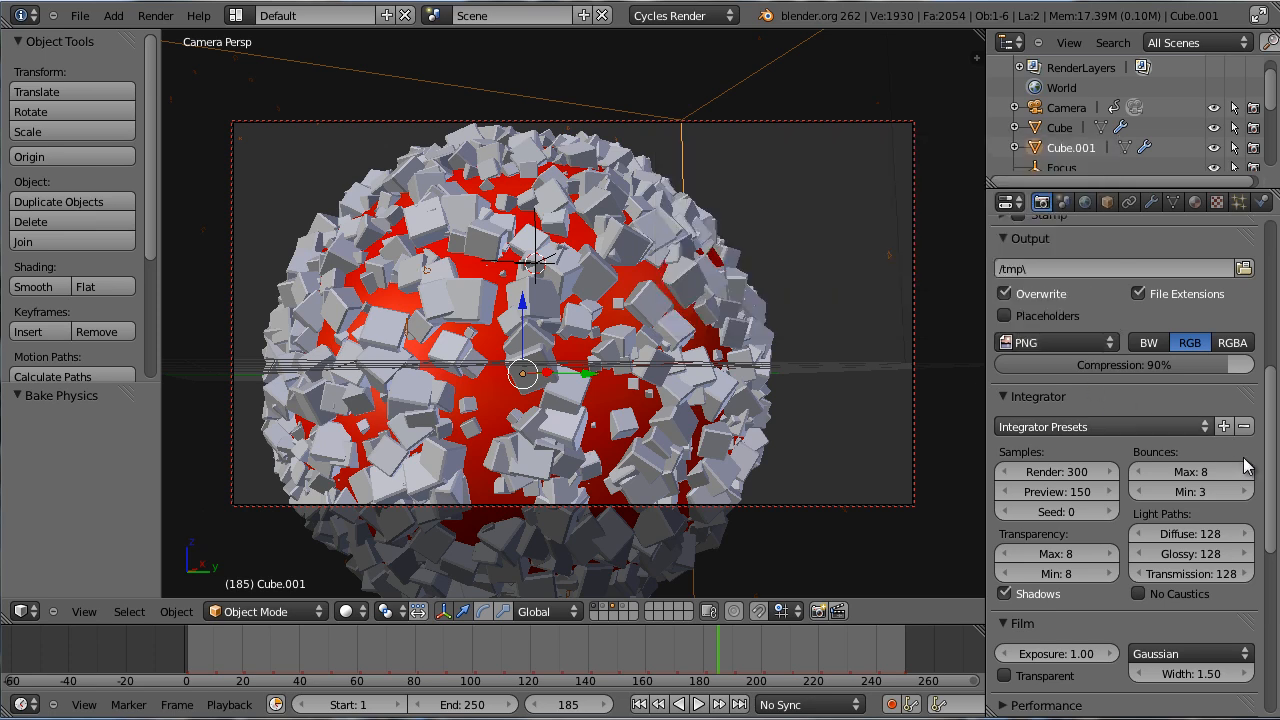
drag(1268, 442, 1274, 396)
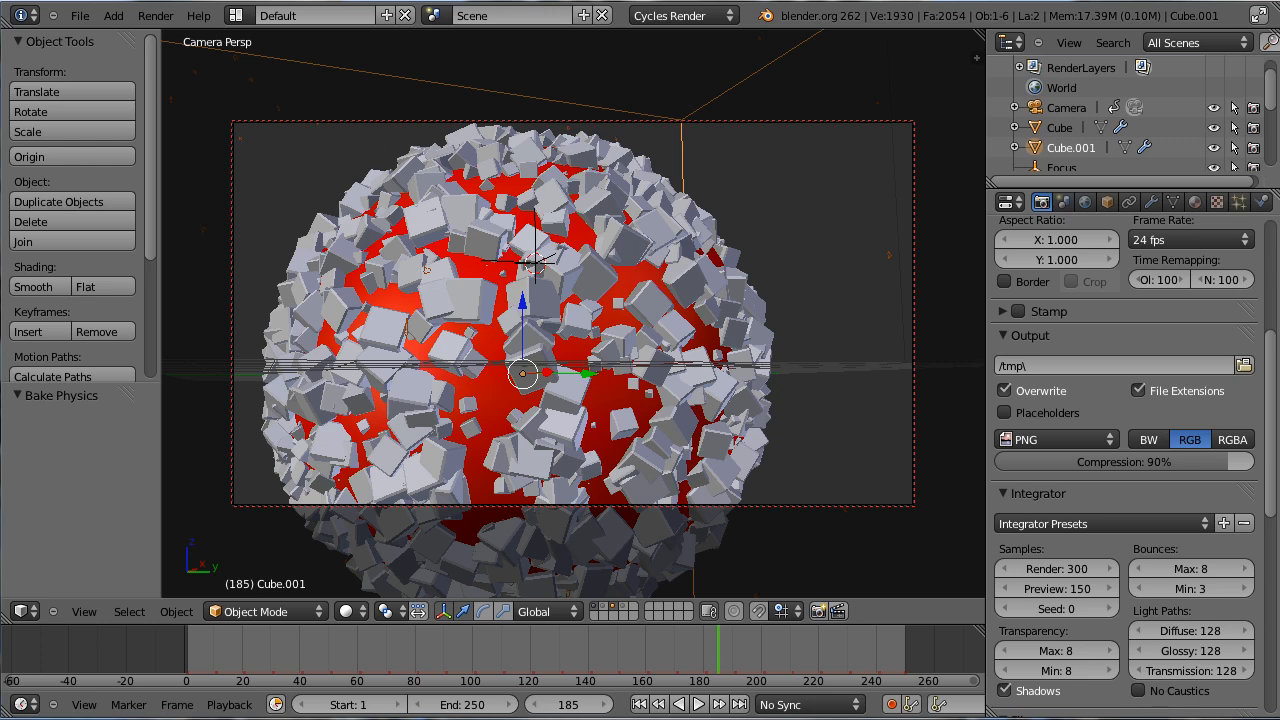
drag(1273, 500, 1258, 403)
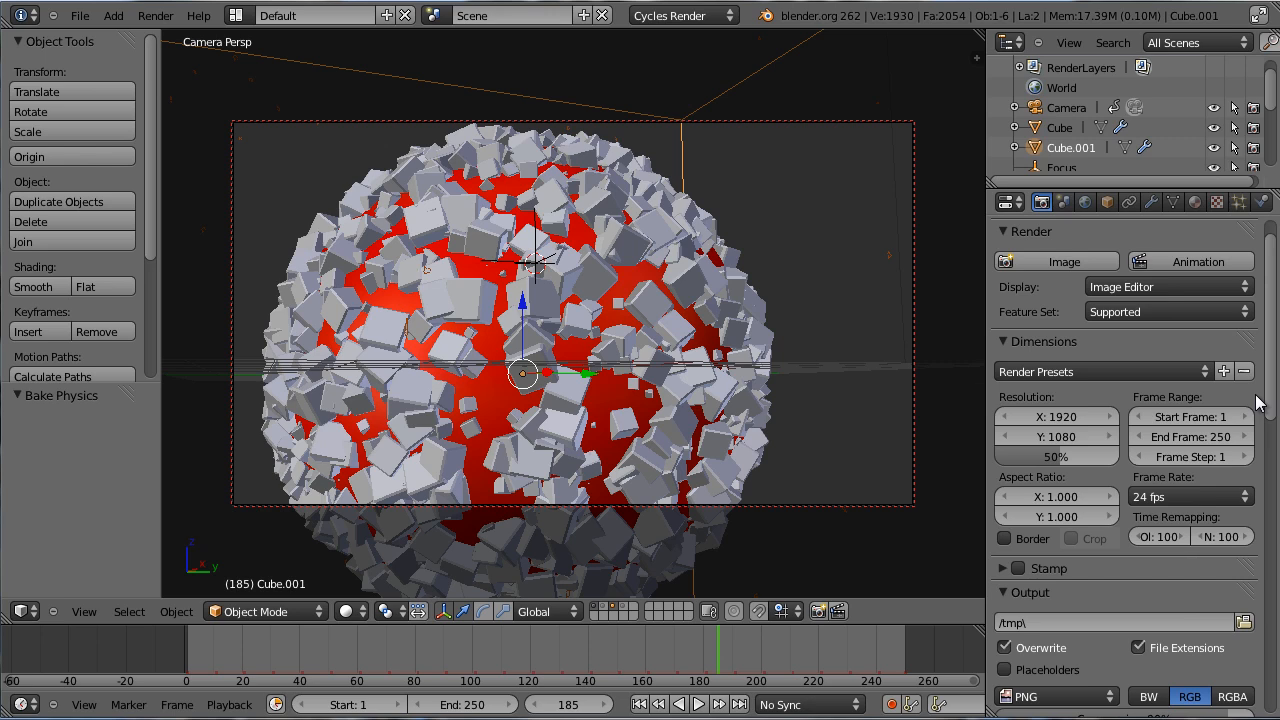